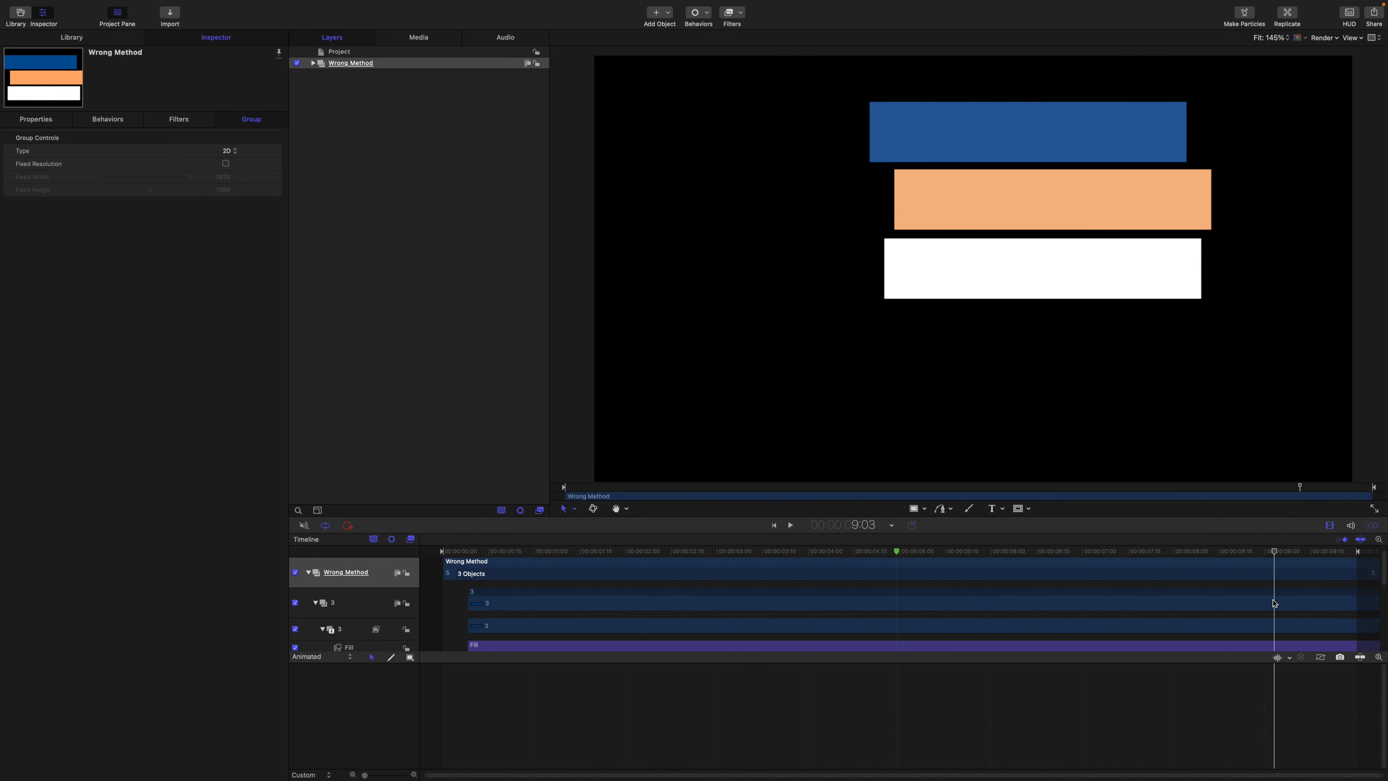
# - Scrub through the end of the Wrong Method project to review how the three bars animate out
pyautogui.moveTo(1275, 553); pyautogui.dragTo(1354, 567)
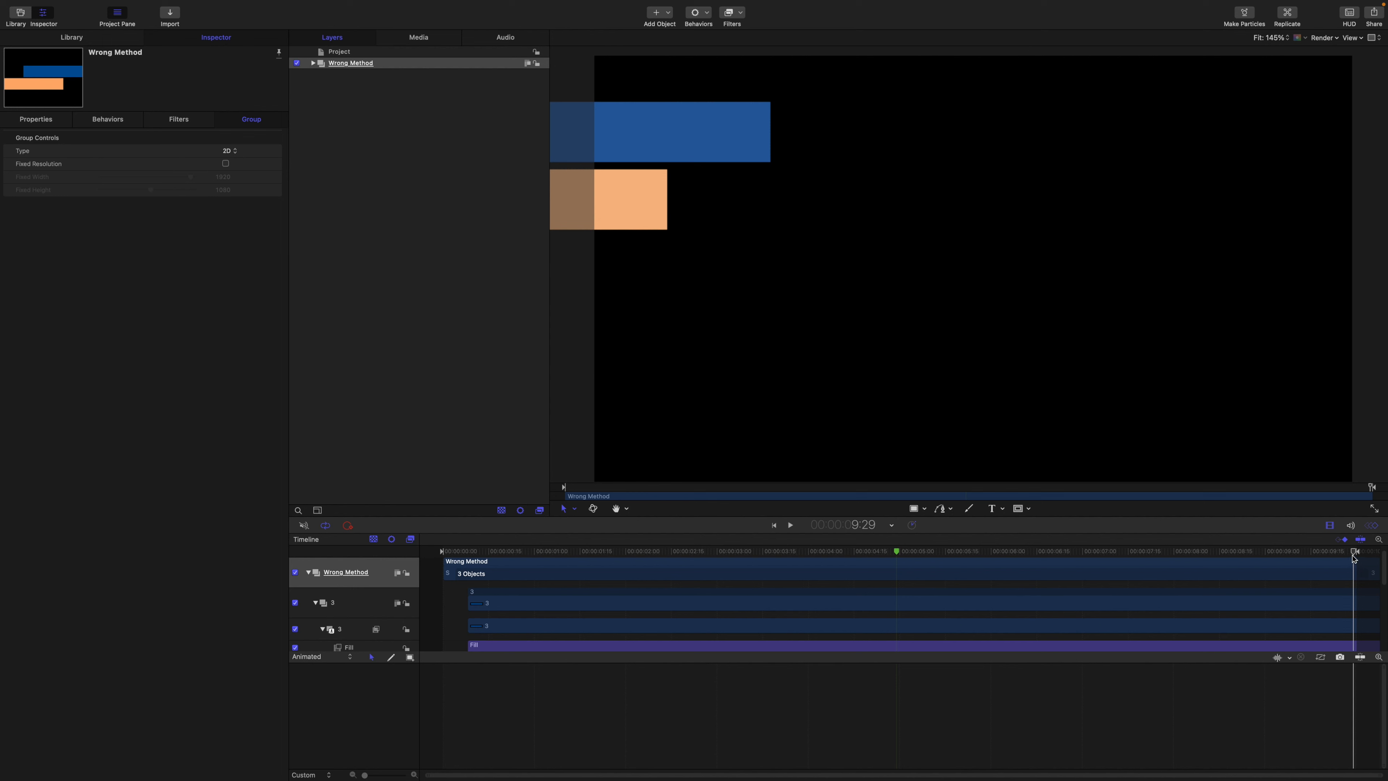
pyautogui.moveTo(1355, 551)
pyautogui.mouseDown()
pyautogui.moveTo(854, 525)
pyautogui.moveTo(1202, 552)
pyautogui.moveTo(1369, 596)
pyautogui.moveTo(1216, 579)
pyautogui.moveTo(1354, 579)
pyautogui.moveTo(896, 538)
pyautogui.mouseUp()
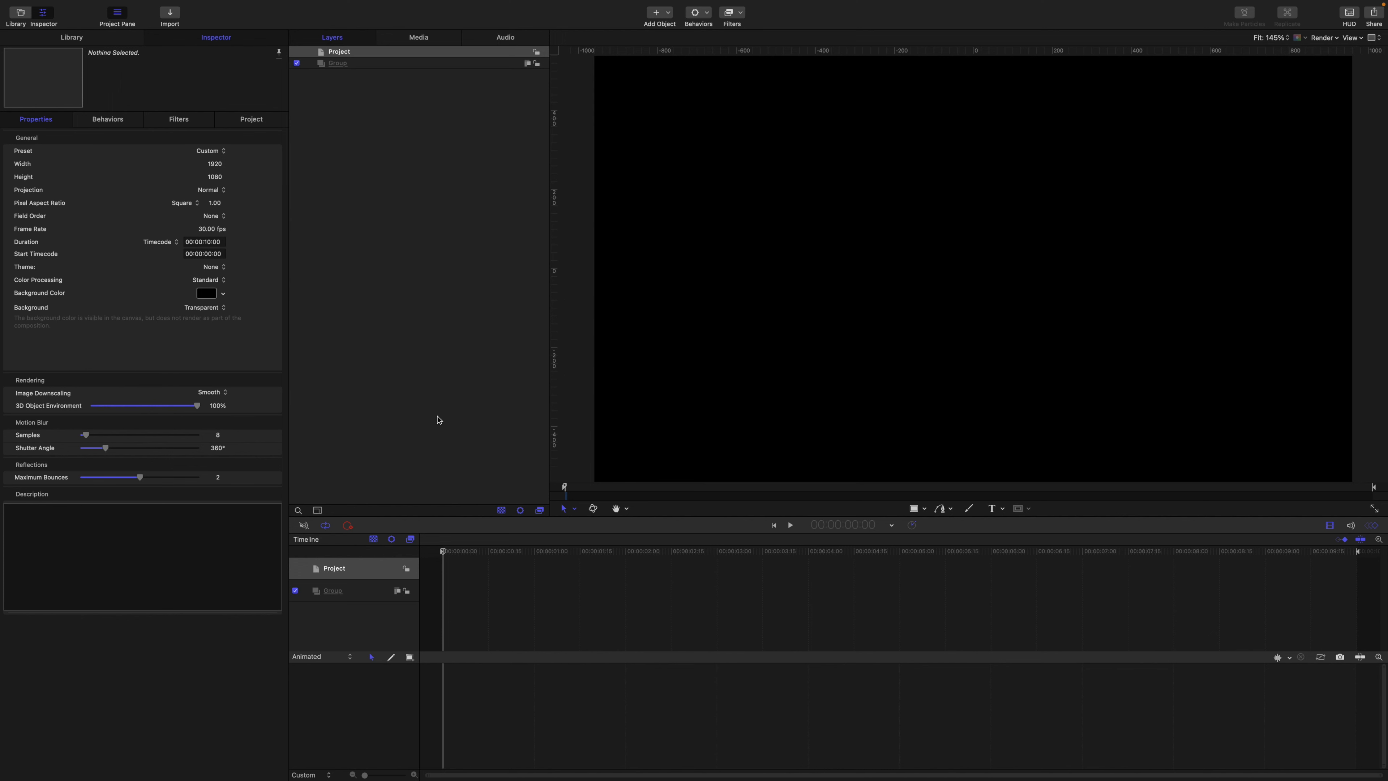
# - Add a project marker at timecode 4:29 in the empty project
pyautogui.moveTo(443, 552); pyautogui.dragTo(896, 553)
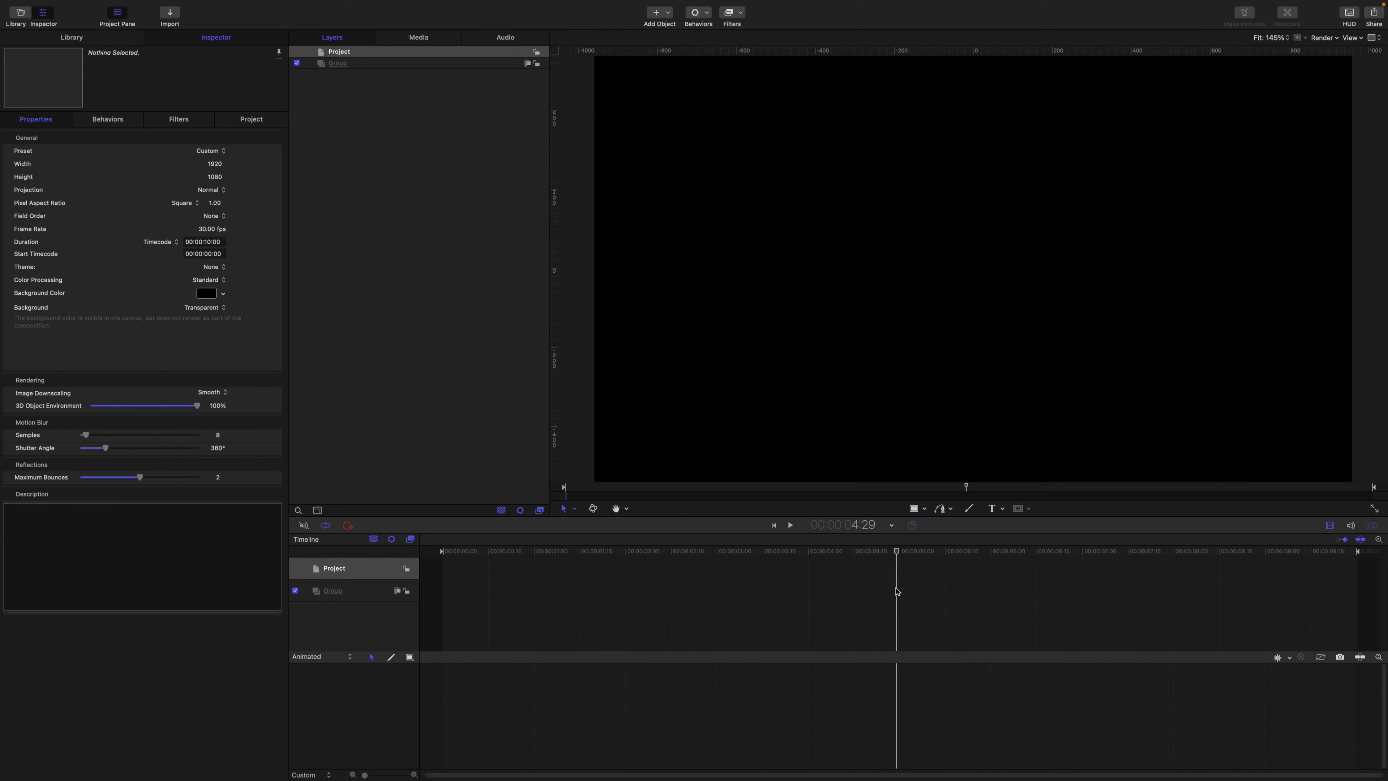
pyautogui.rightClick(896, 552)
pyautogui.click(908, 557)
# - Draw a rectangle about 583 by 123 px in the empty group and reset its Transform parameters to center it
pyautogui.click(339, 66)
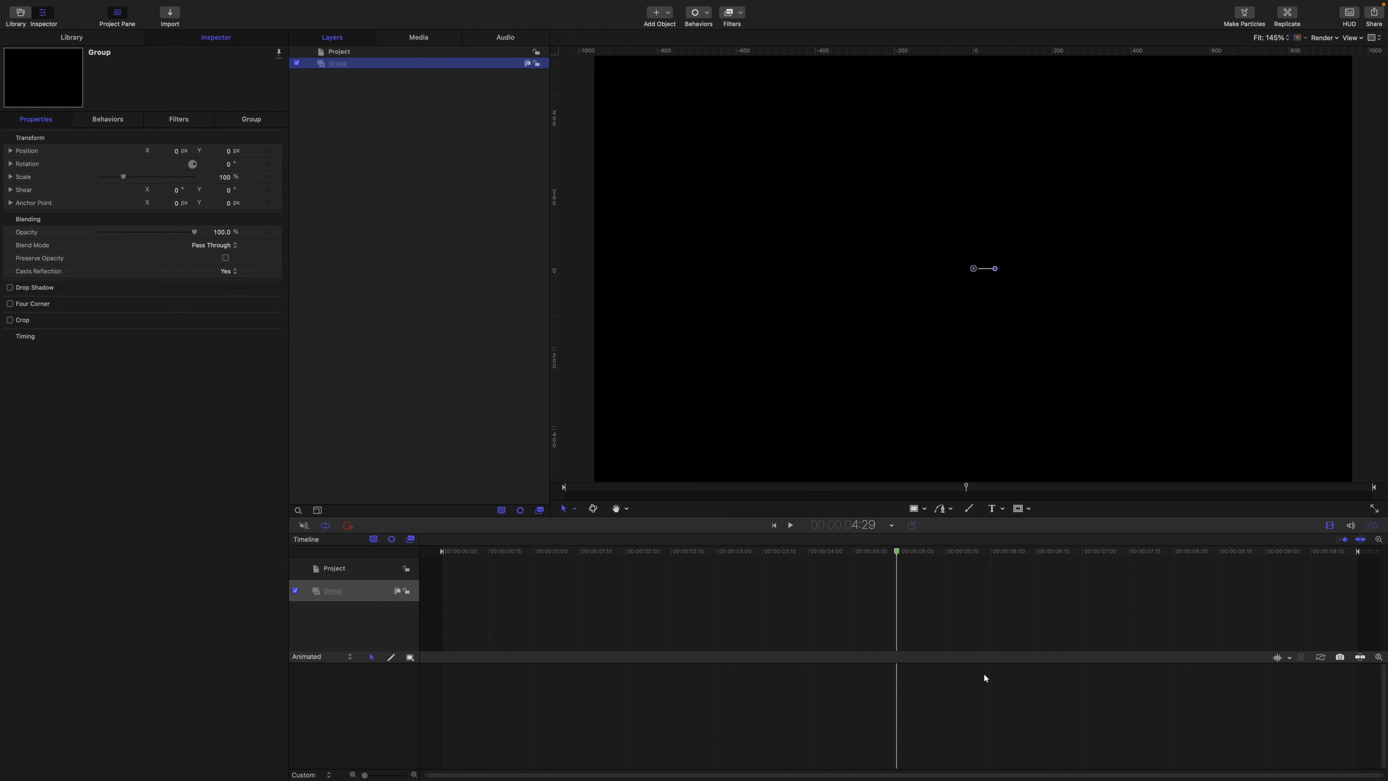
pyautogui.click(915, 512)
pyautogui.moveTo(851, 253)
pyautogui.mouseDown()
pyautogui.moveTo(987, 301)
pyautogui.moveTo(1083, 303)
pyautogui.mouseUp()
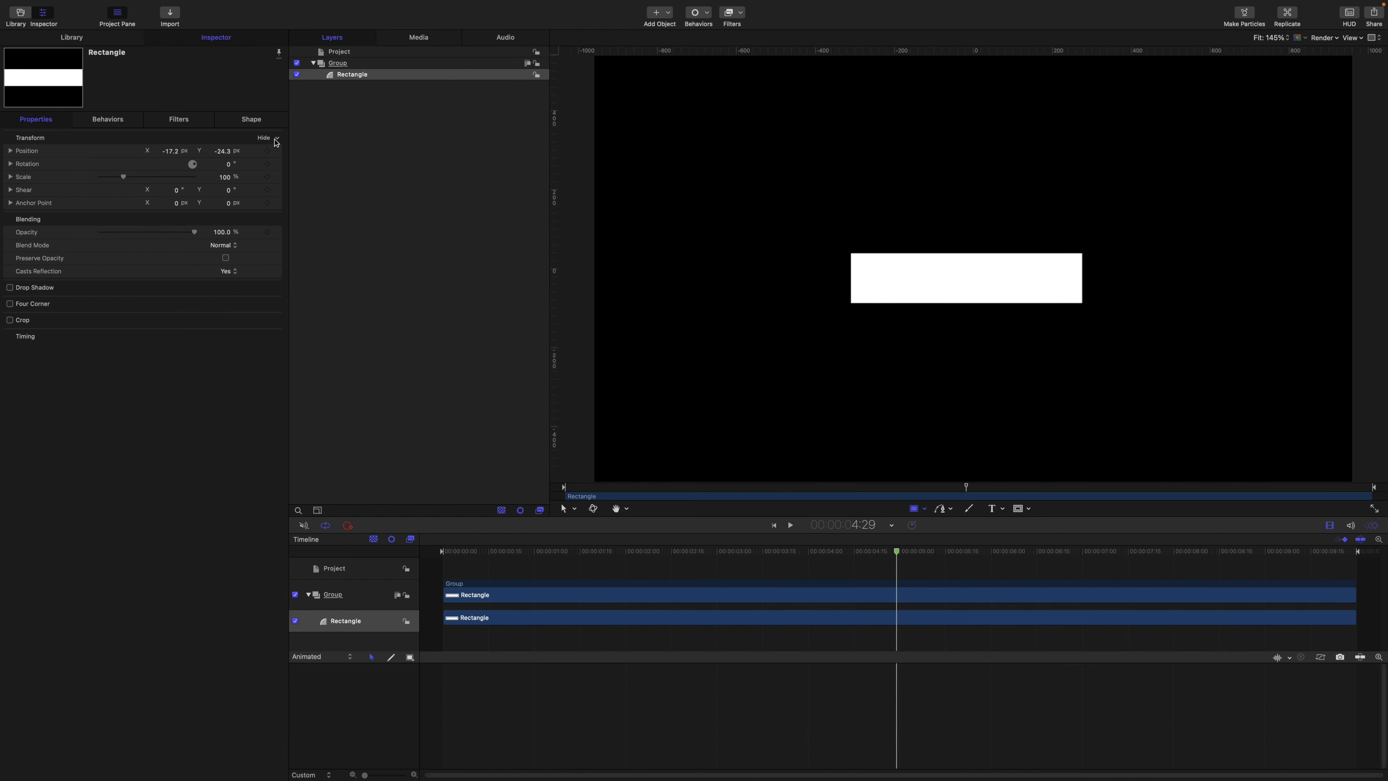
pyautogui.click(278, 143)
pyautogui.click(279, 153)
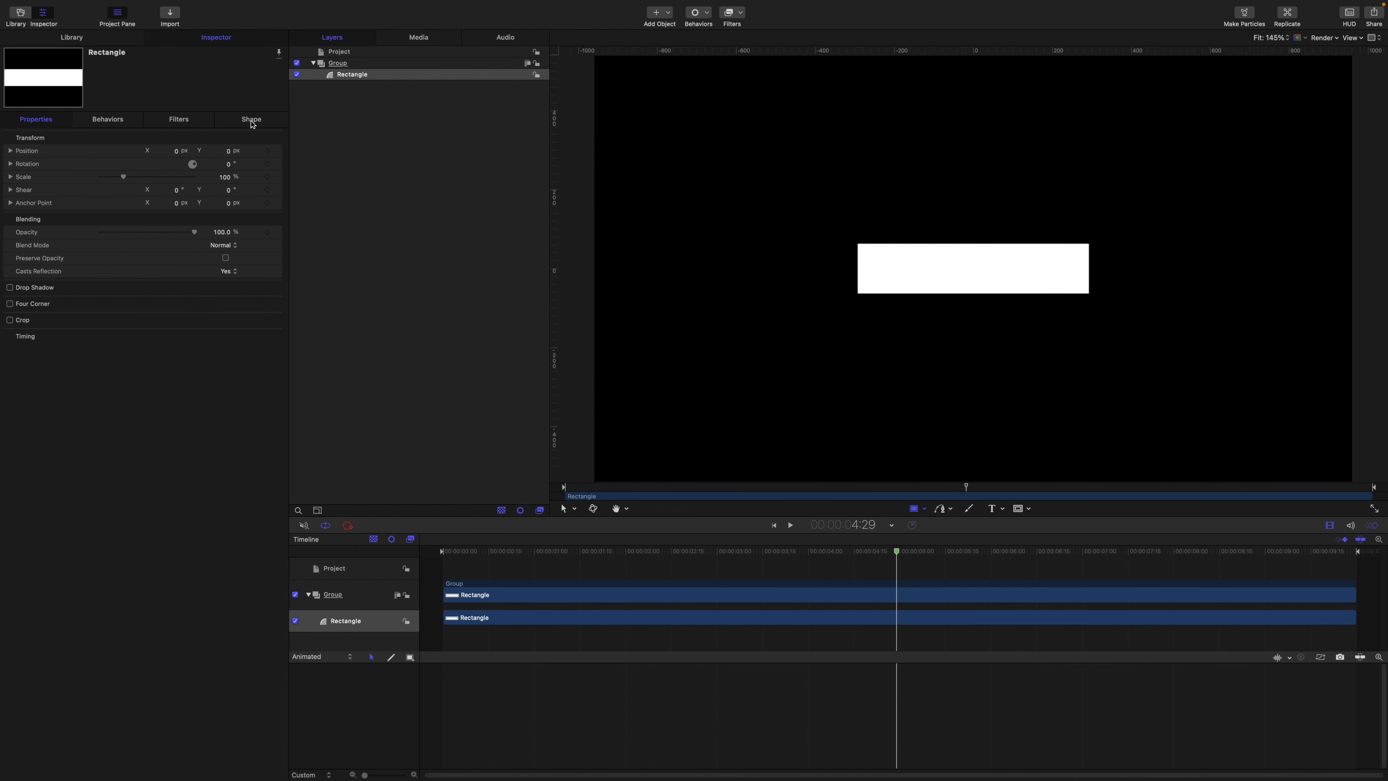
# - Set the rectangle's geometry to a width of 800 and a height of 150
pyautogui.click(252, 121)
pyautogui.click(183, 133)
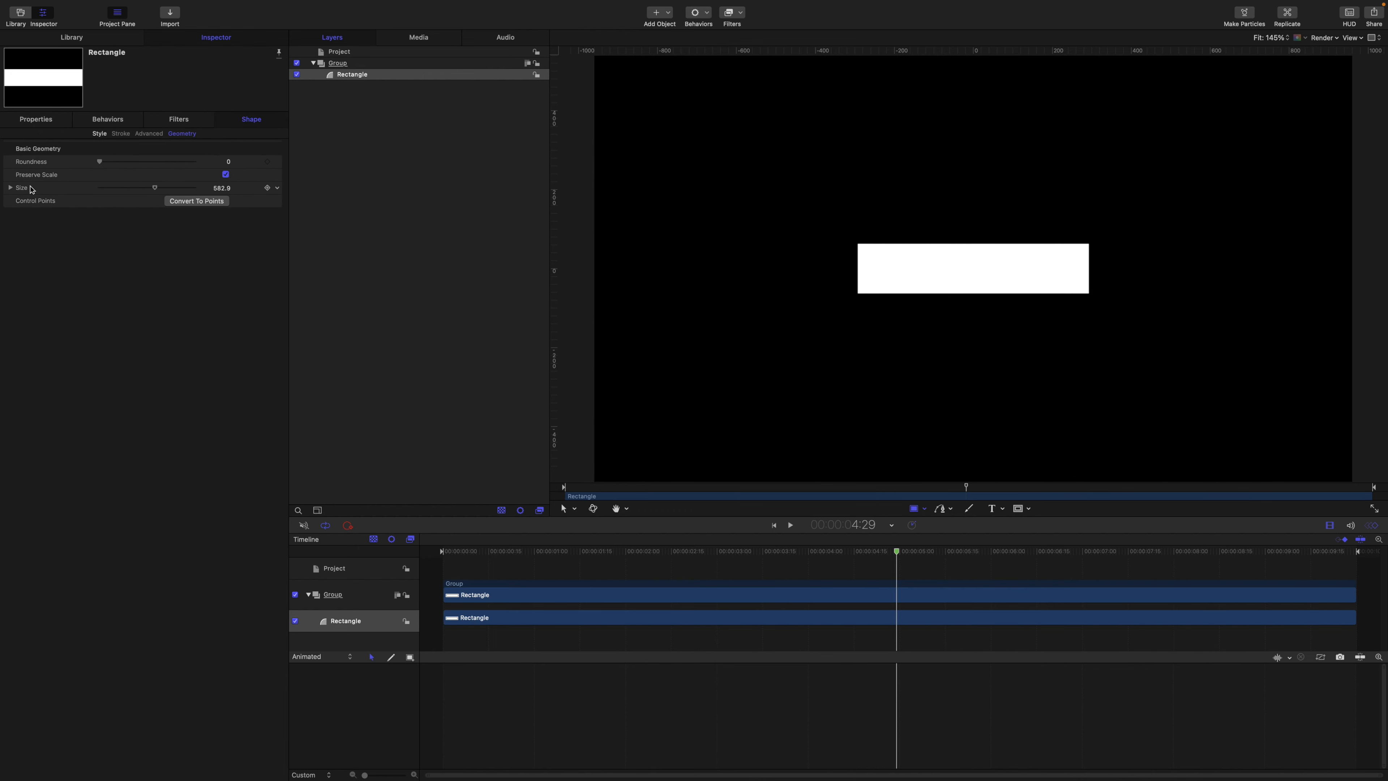
pyautogui.click(11, 188)
pyautogui.click(223, 201)
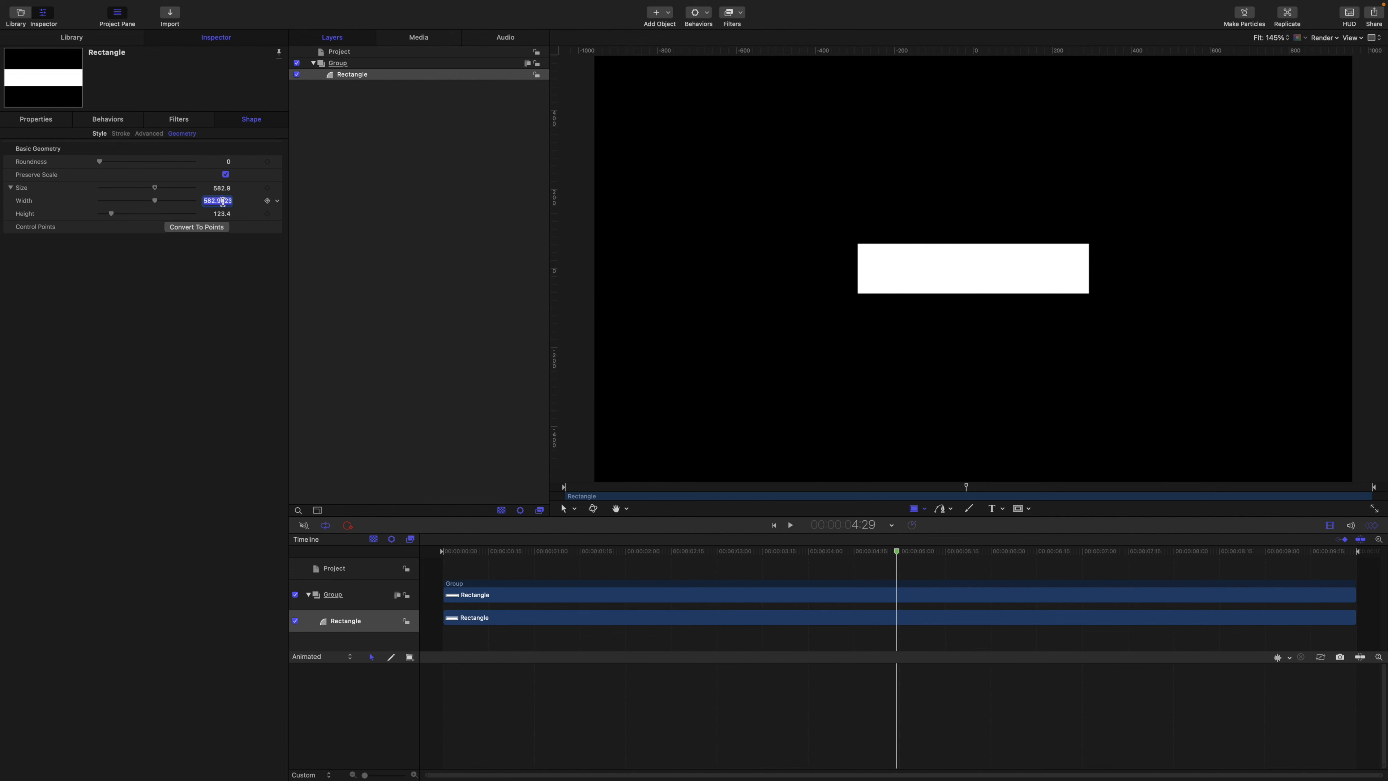
pyautogui.write('800')
pyautogui.press('Return')
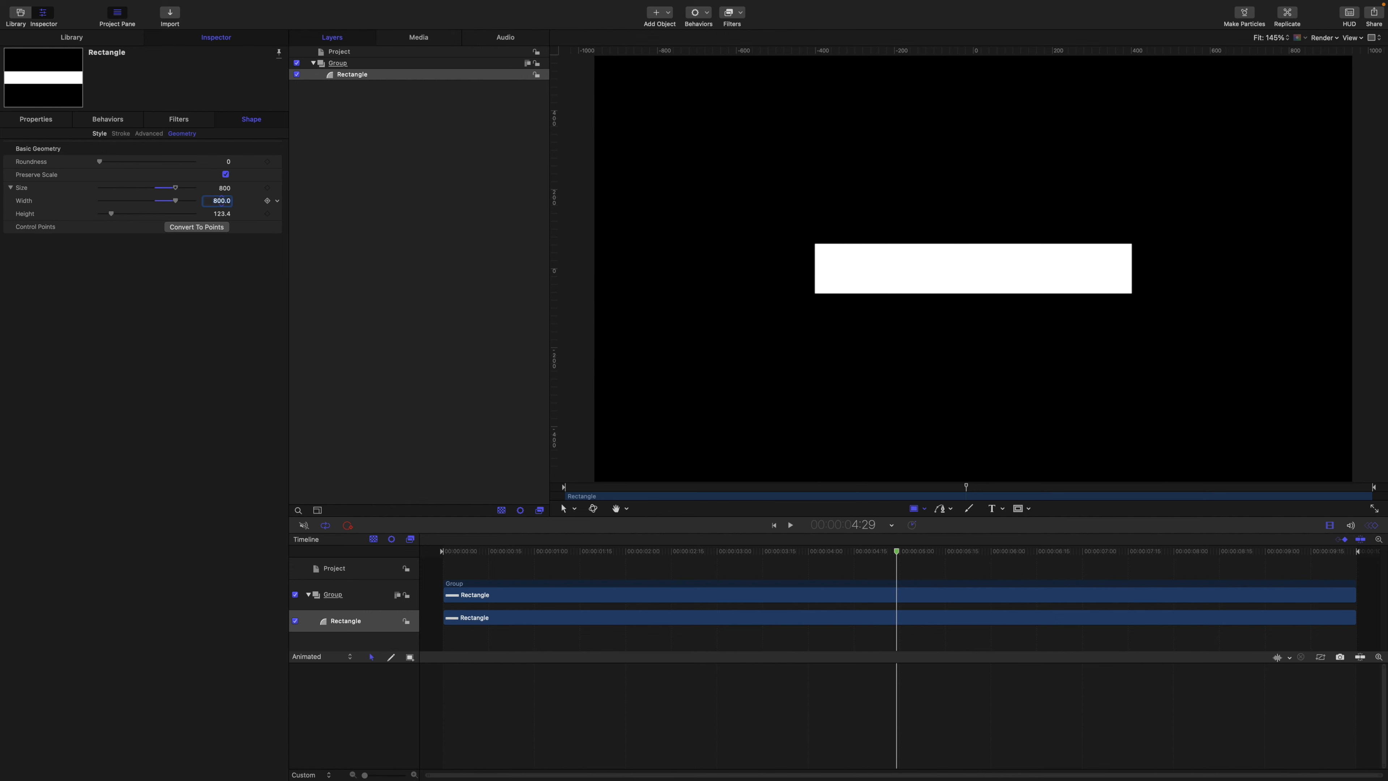
pyautogui.press('Tab')
pyautogui.write('150')
pyautogui.press('Return')
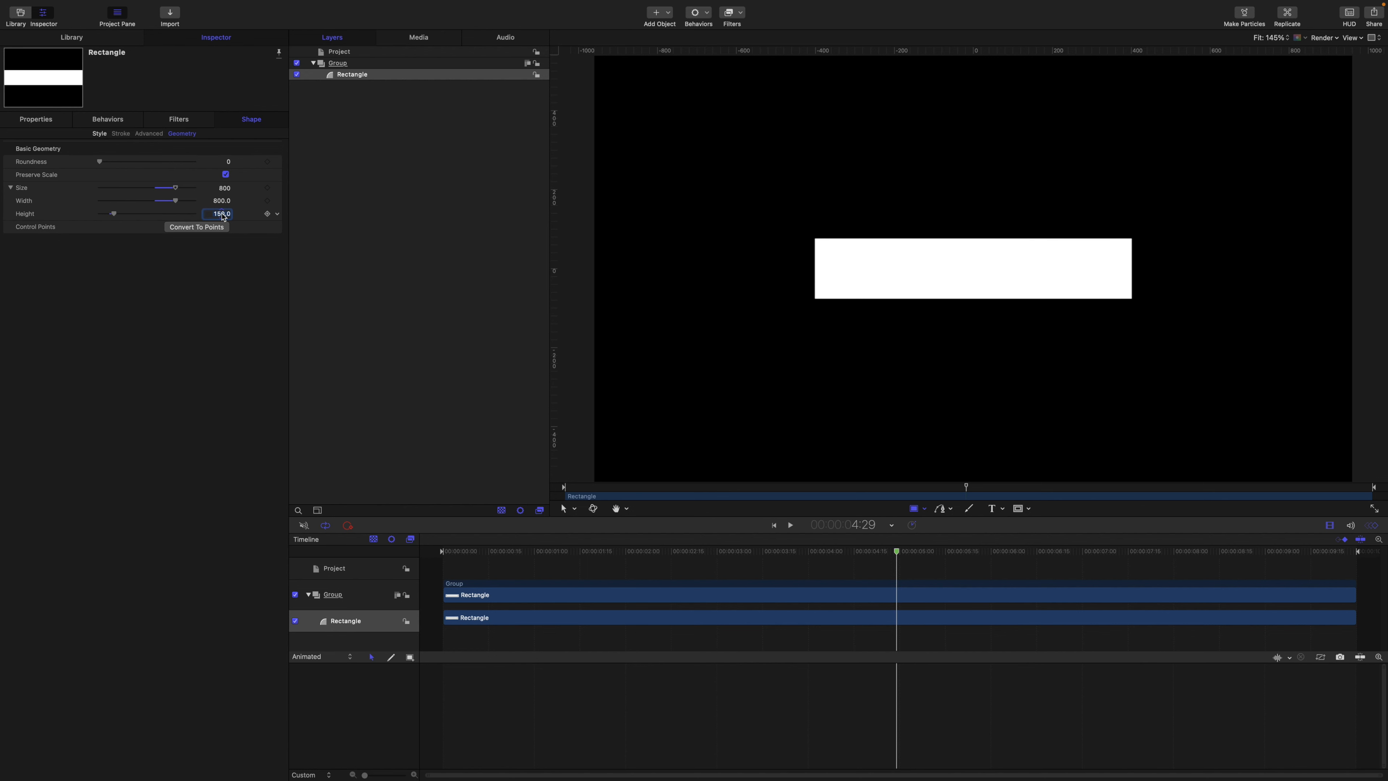
# - Rename the group as Source and the rectangle inside it as 1
pyautogui.click(346, 68)
pyautogui.write('Source')
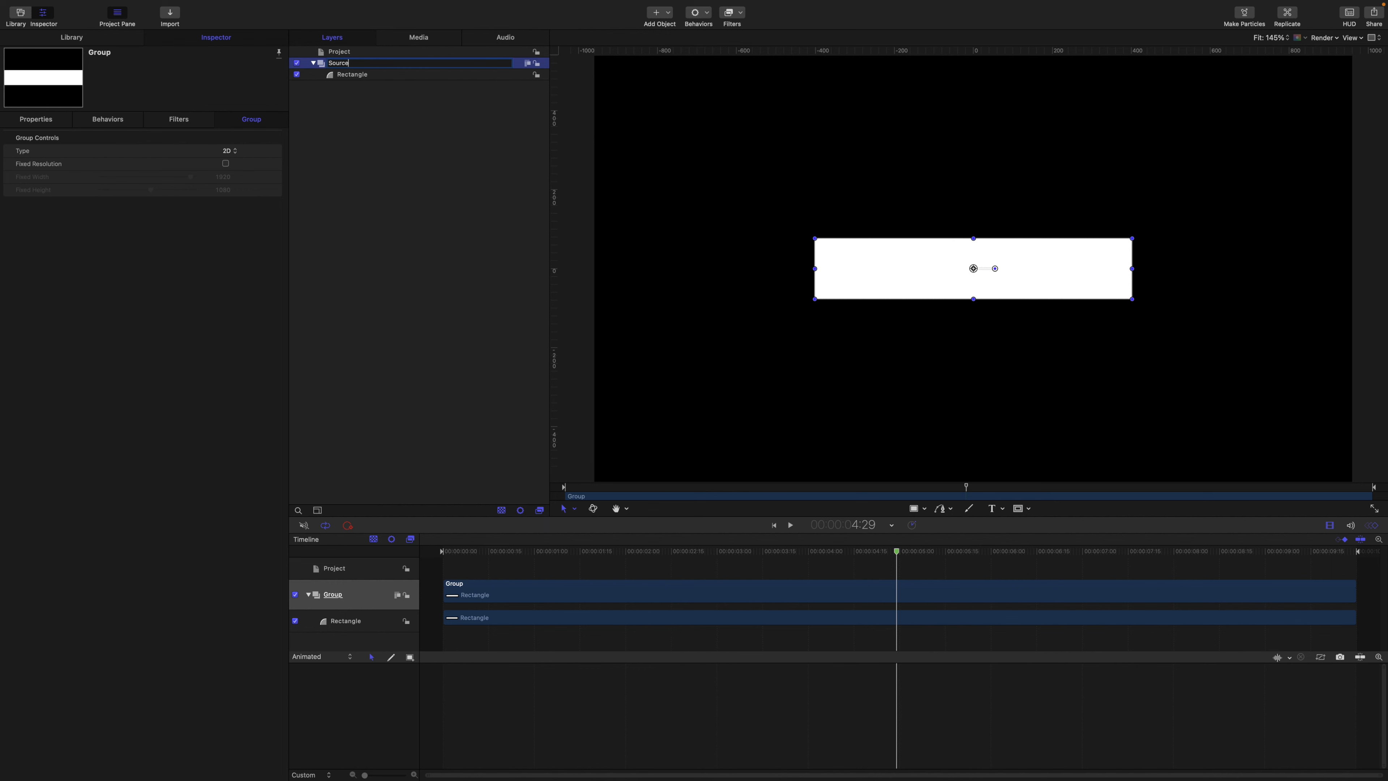
pyautogui.press('Return')
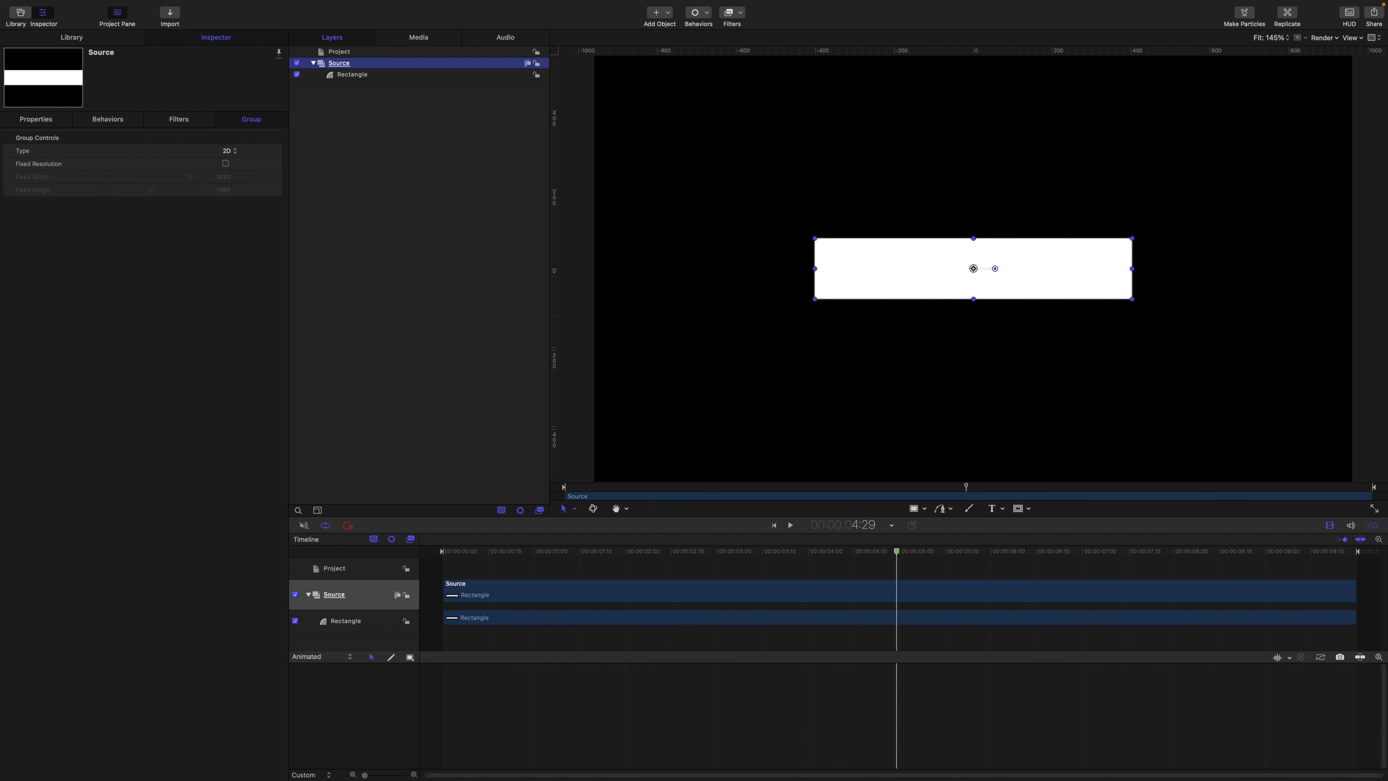
pyautogui.doubleClick(351, 75)
pyautogui.write('1')
pyautogui.press('Return')
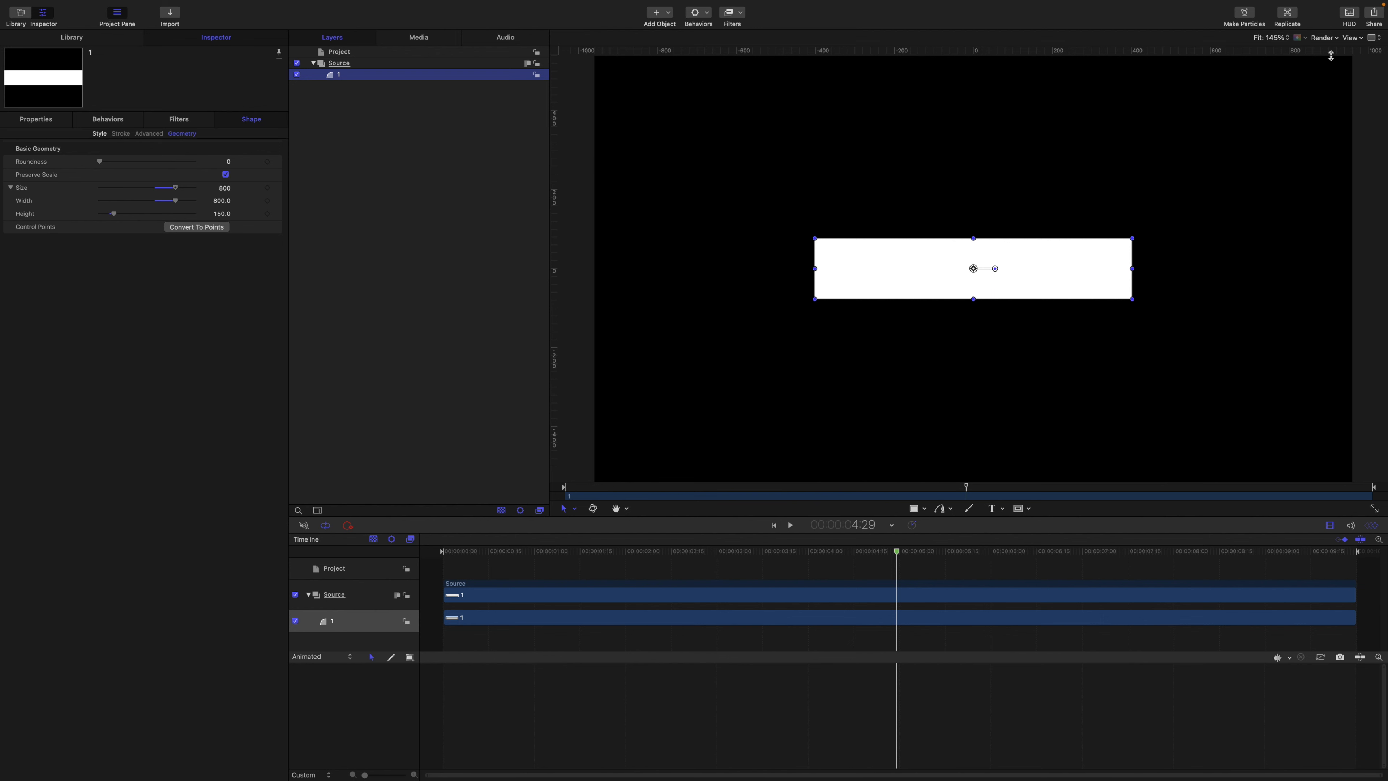
pyautogui.click(1353, 38)
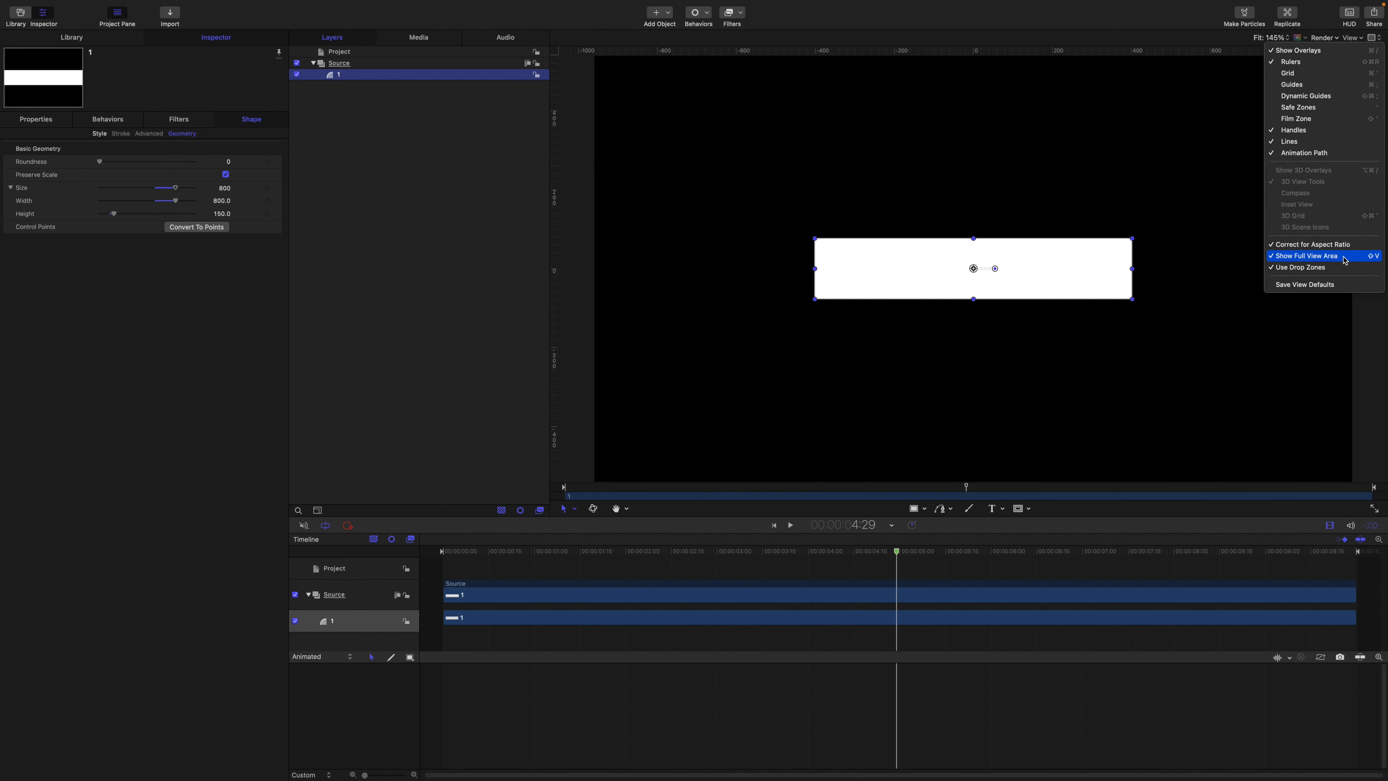
pyautogui.click(463, 205)
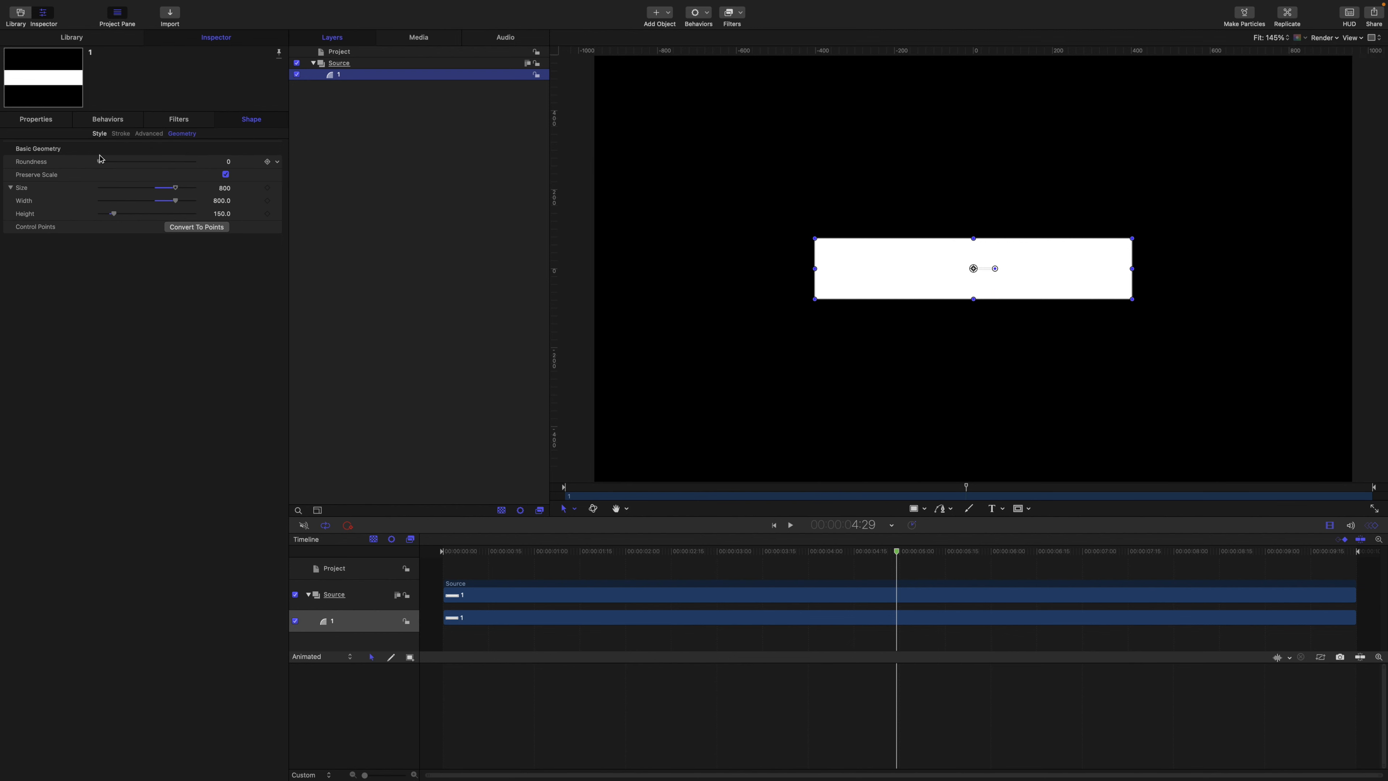
# - Add an Overshoot parameter behavior to rectangle 1's X position and set its Start Value to -1366.2 px at the first frame
pyautogui.click(48, 124)
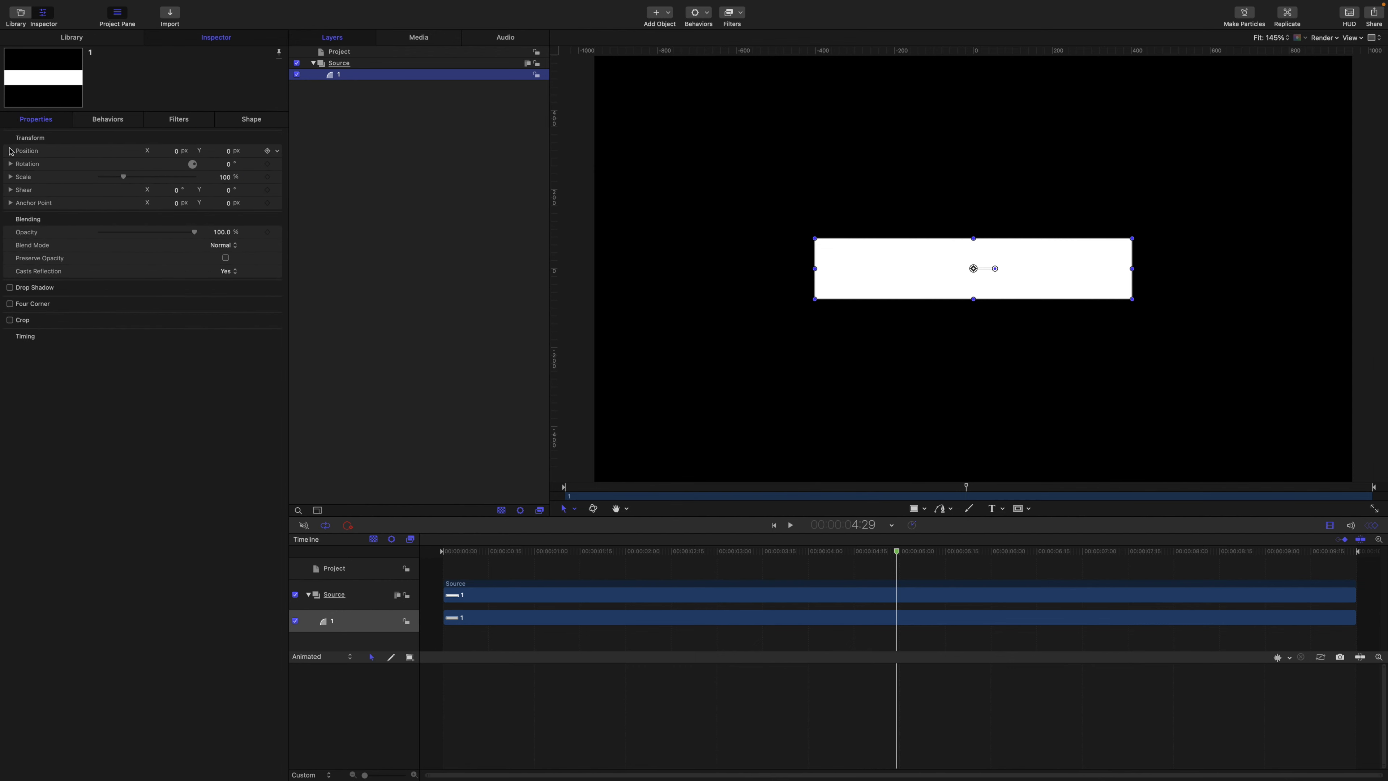
pyautogui.click(278, 165)
pyautogui.moveTo(307, 285)
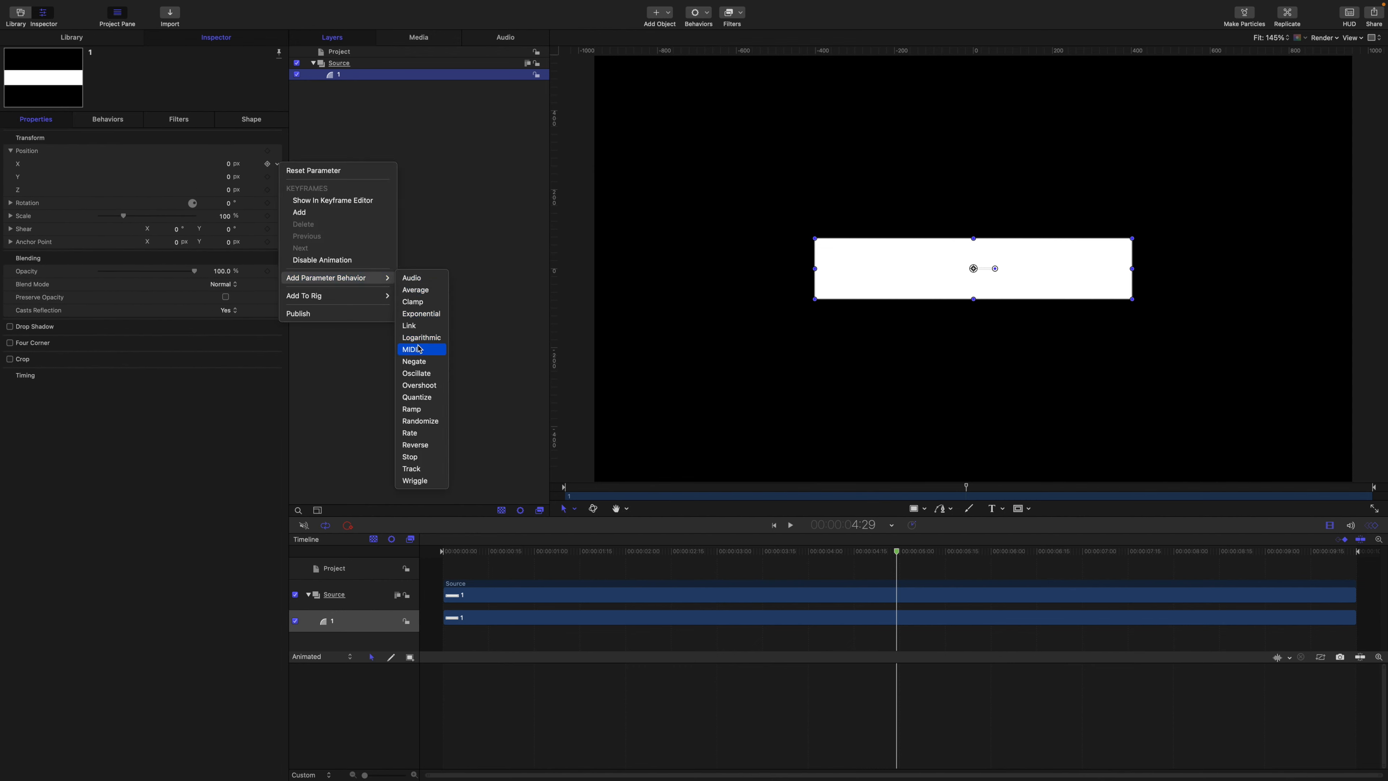
pyautogui.click(427, 386)
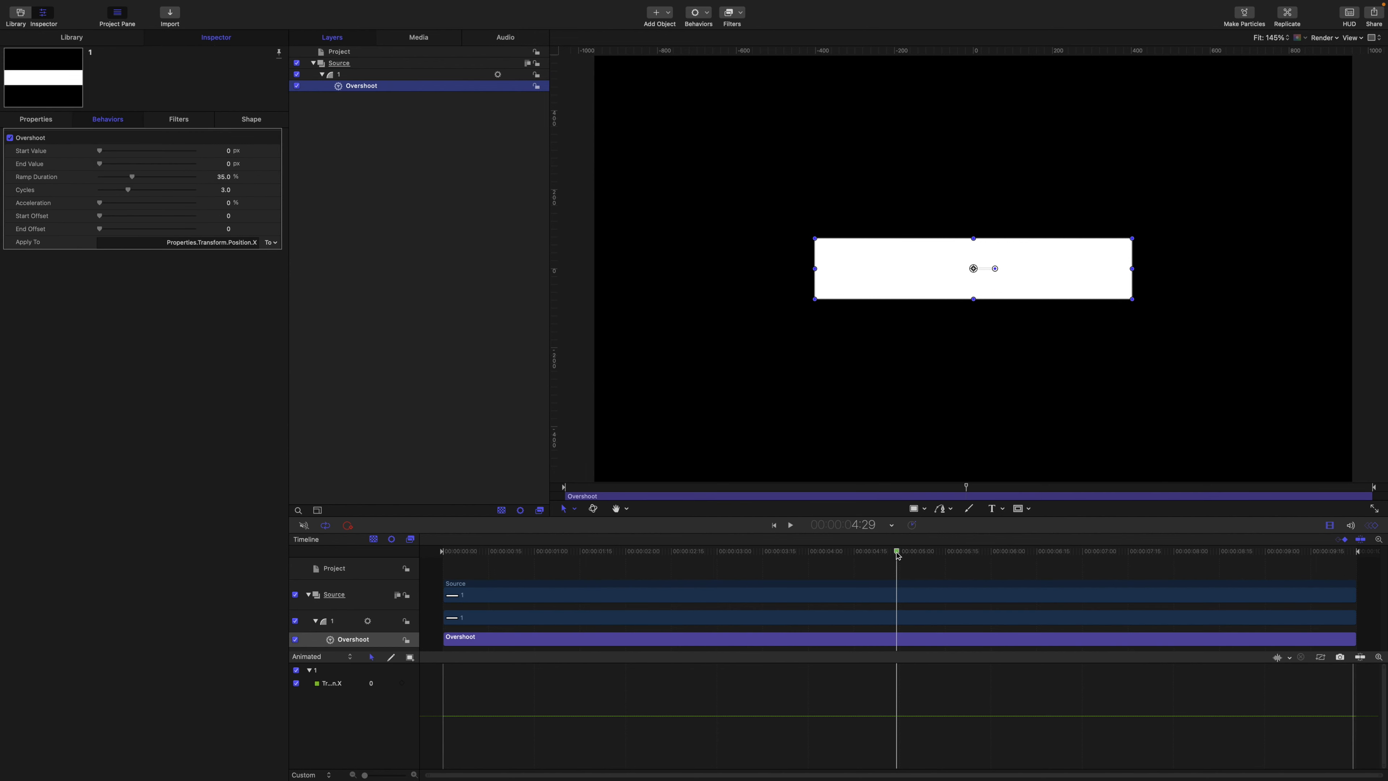
pyautogui.moveTo(897, 554); pyautogui.dragTo(442, 554)
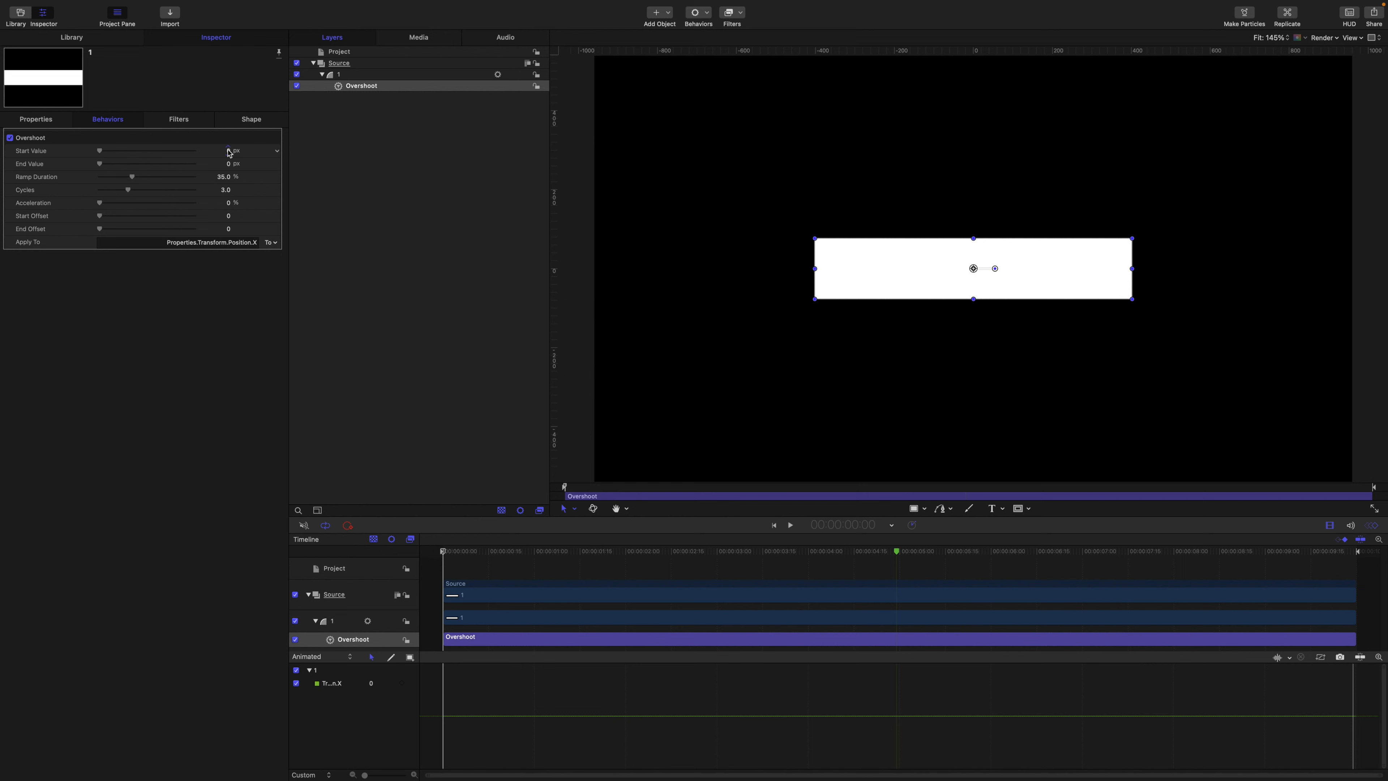
pyautogui.moveTo(229, 153); pyautogui.dragTo(81, 154)
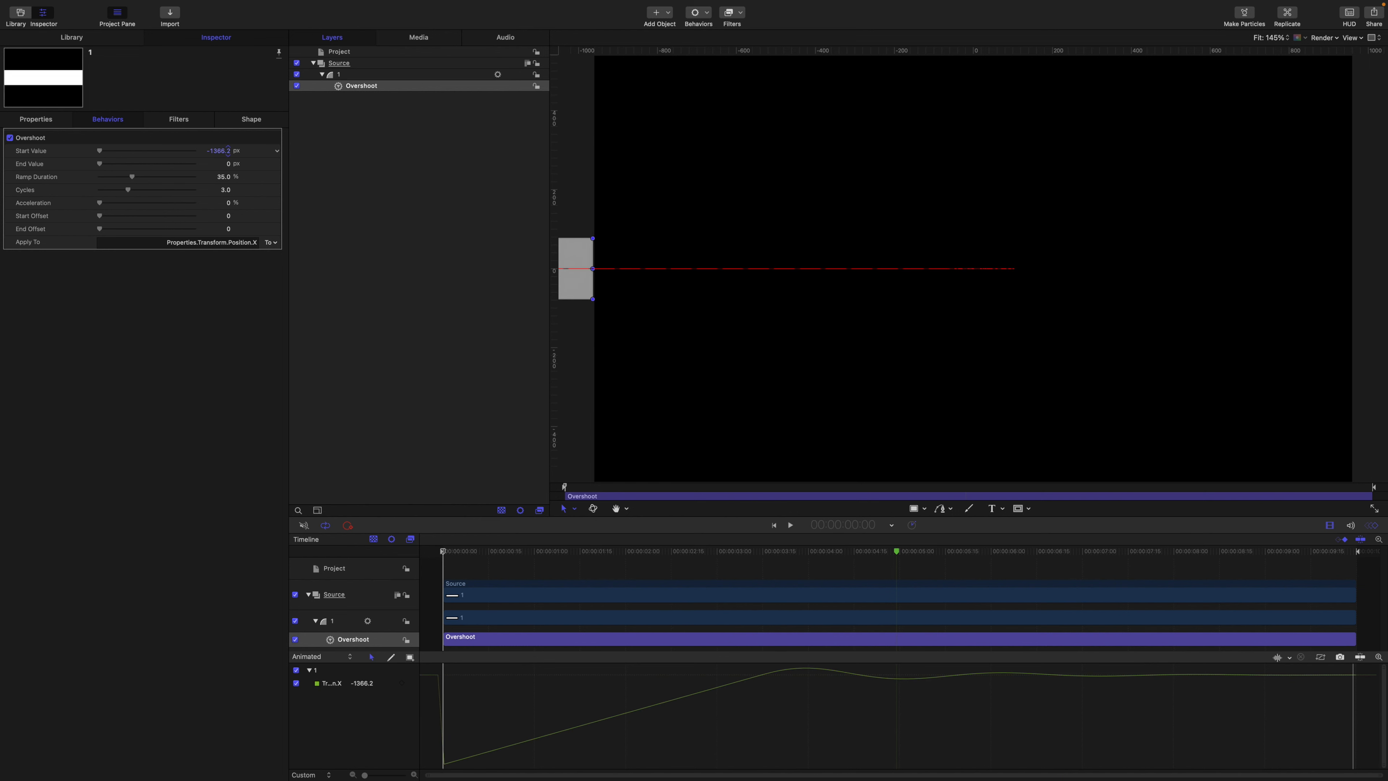
# - Turn off the full view area display and hide the canvas overlays
pyautogui.click(1354, 38)
pyautogui.click(1329, 255)
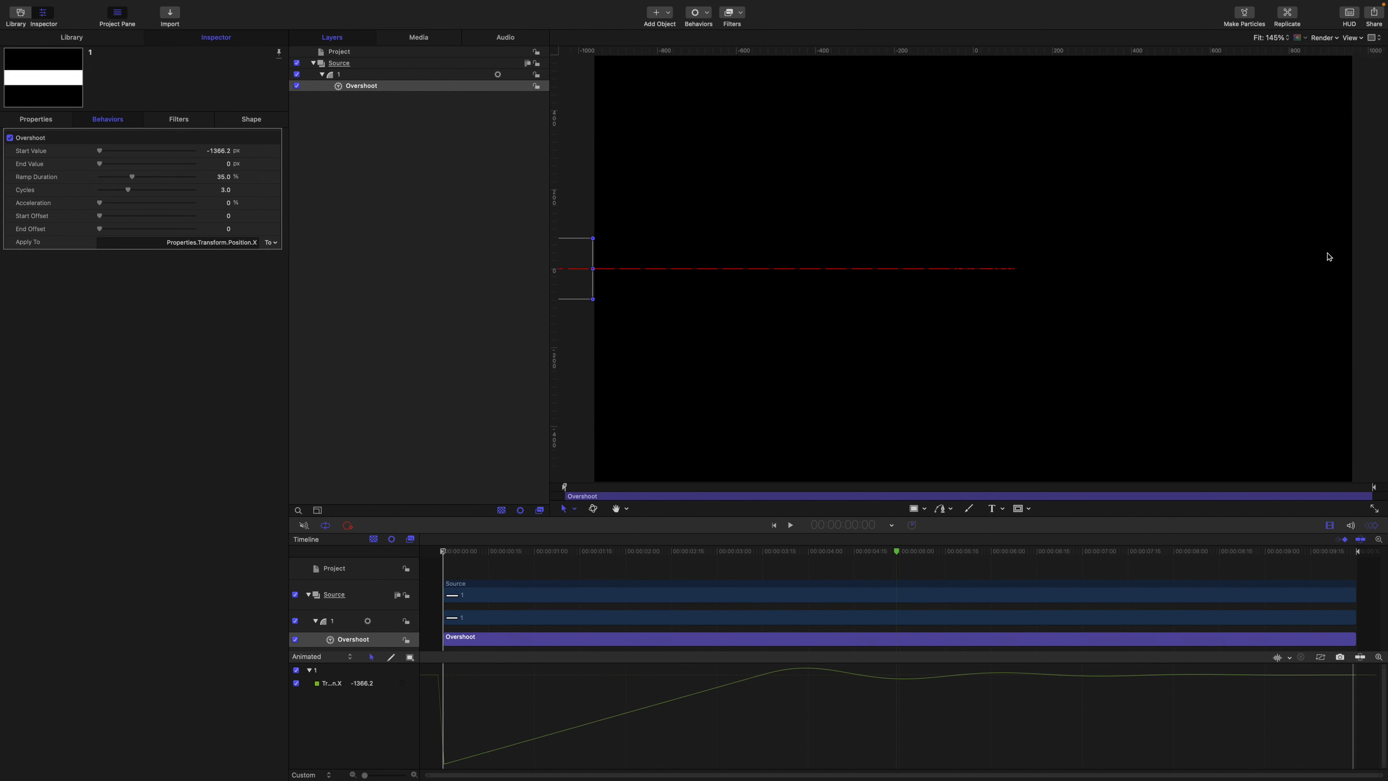
pyautogui.press('super+slash')
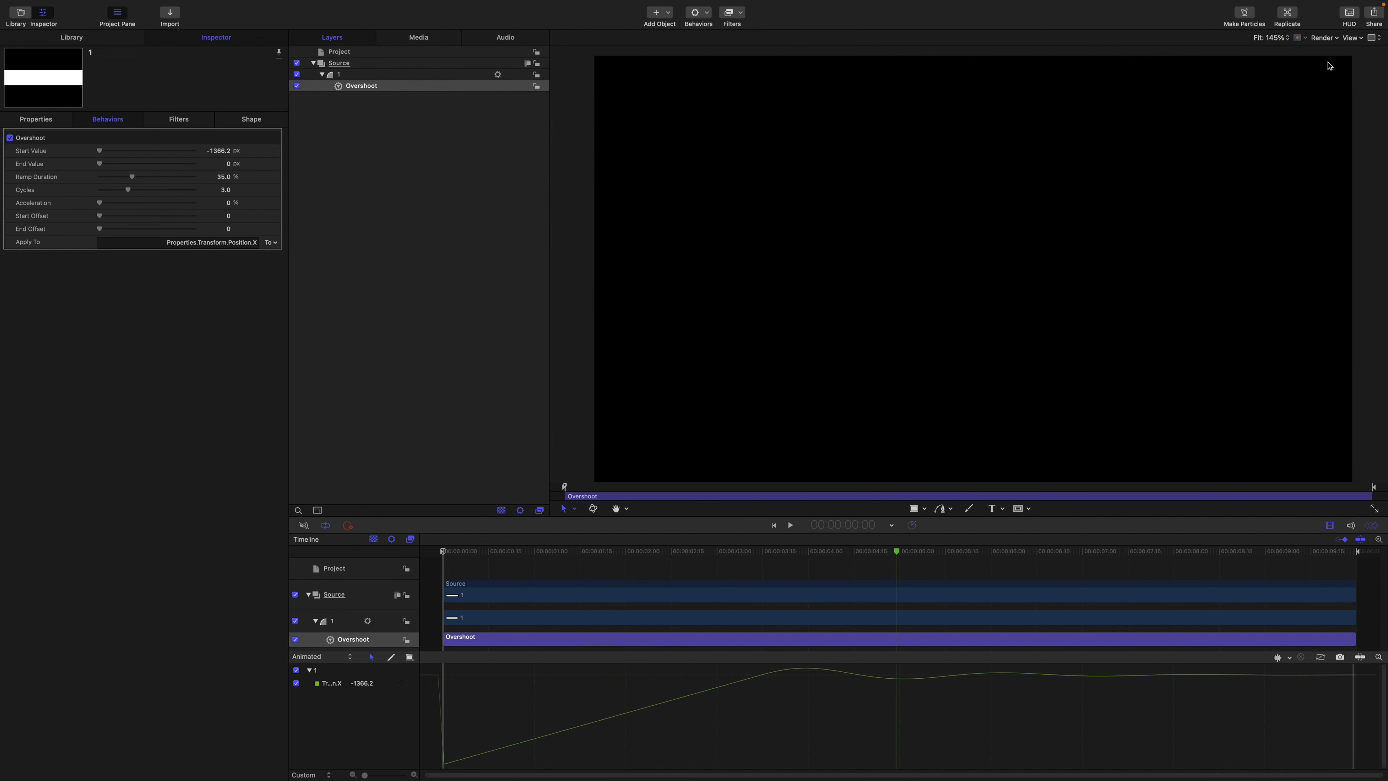
# - Play back rectangle 1's overshoot animation to check its speed and motion
pyautogui.press('space')
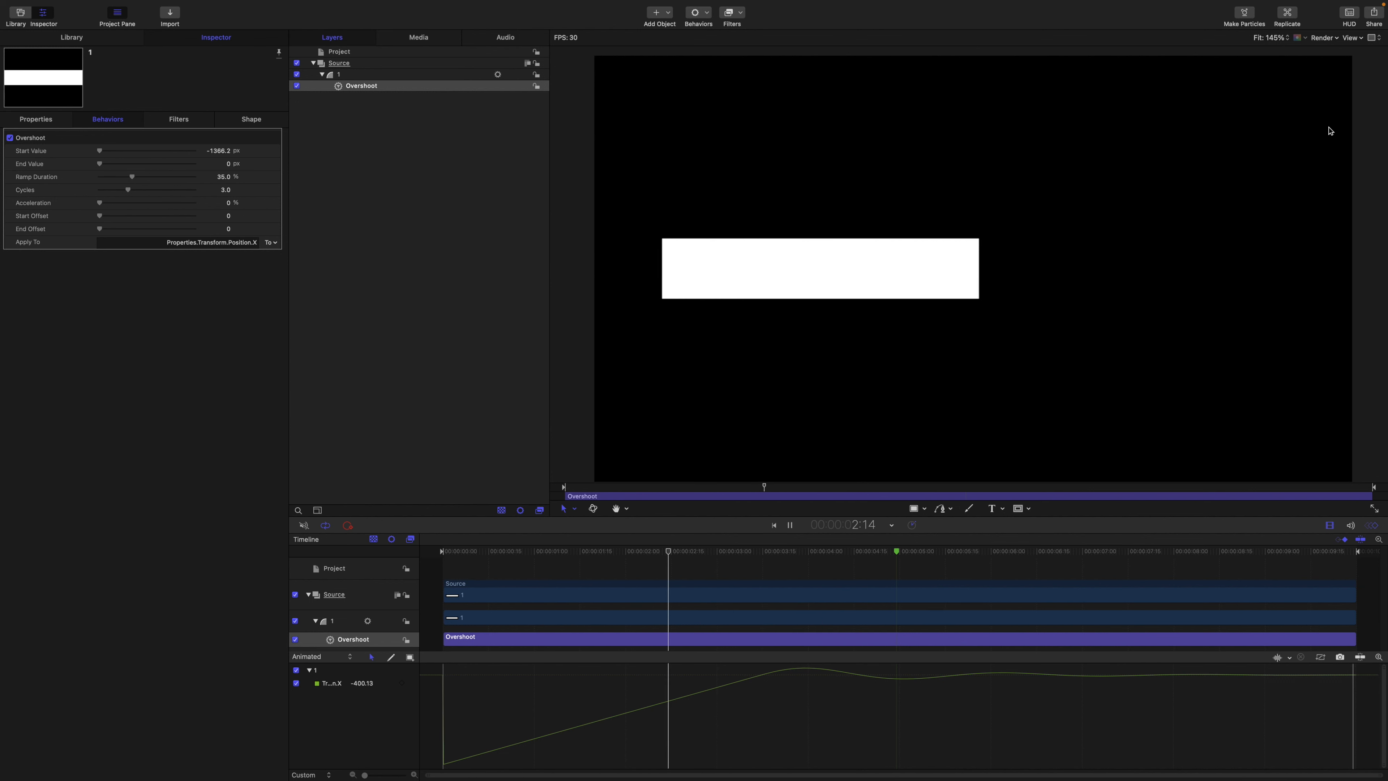
pyautogui.press('space')
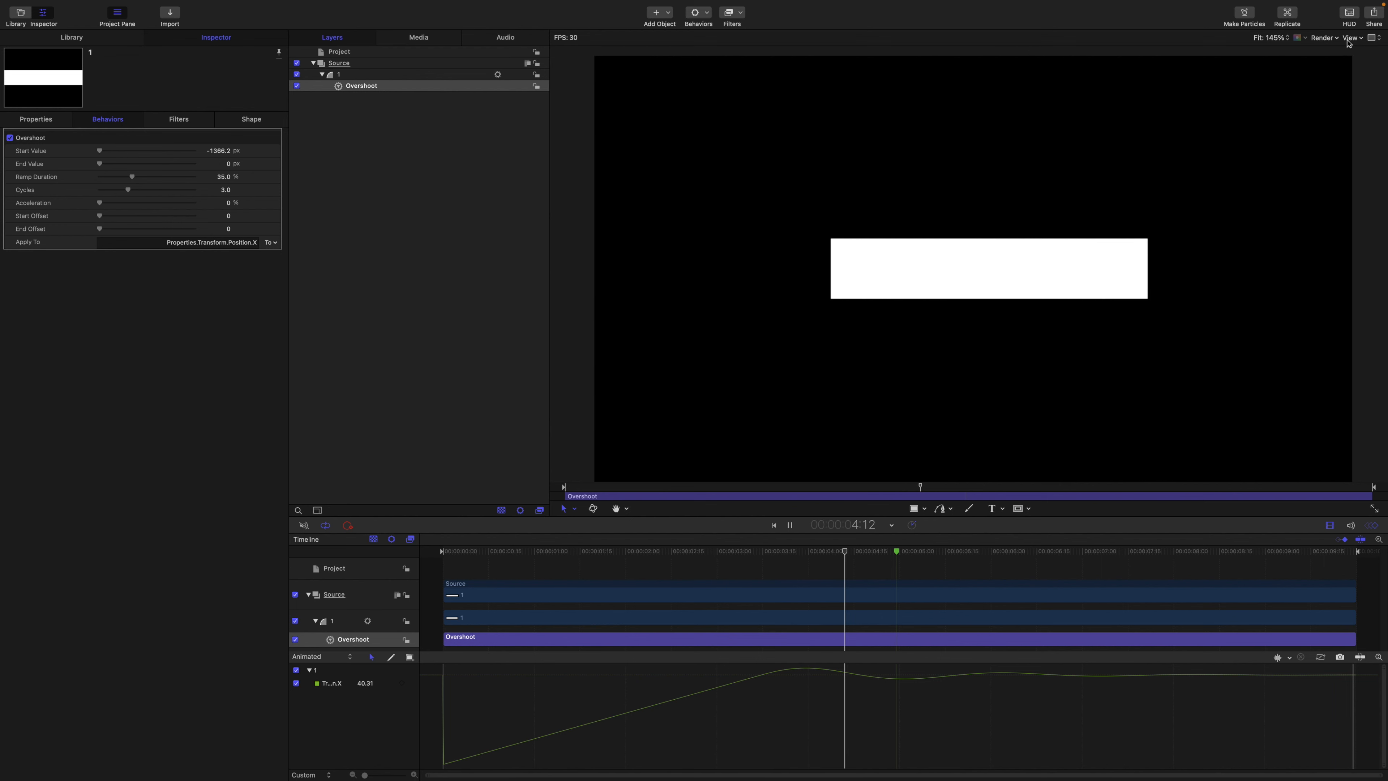
pyautogui.click(1351, 37)
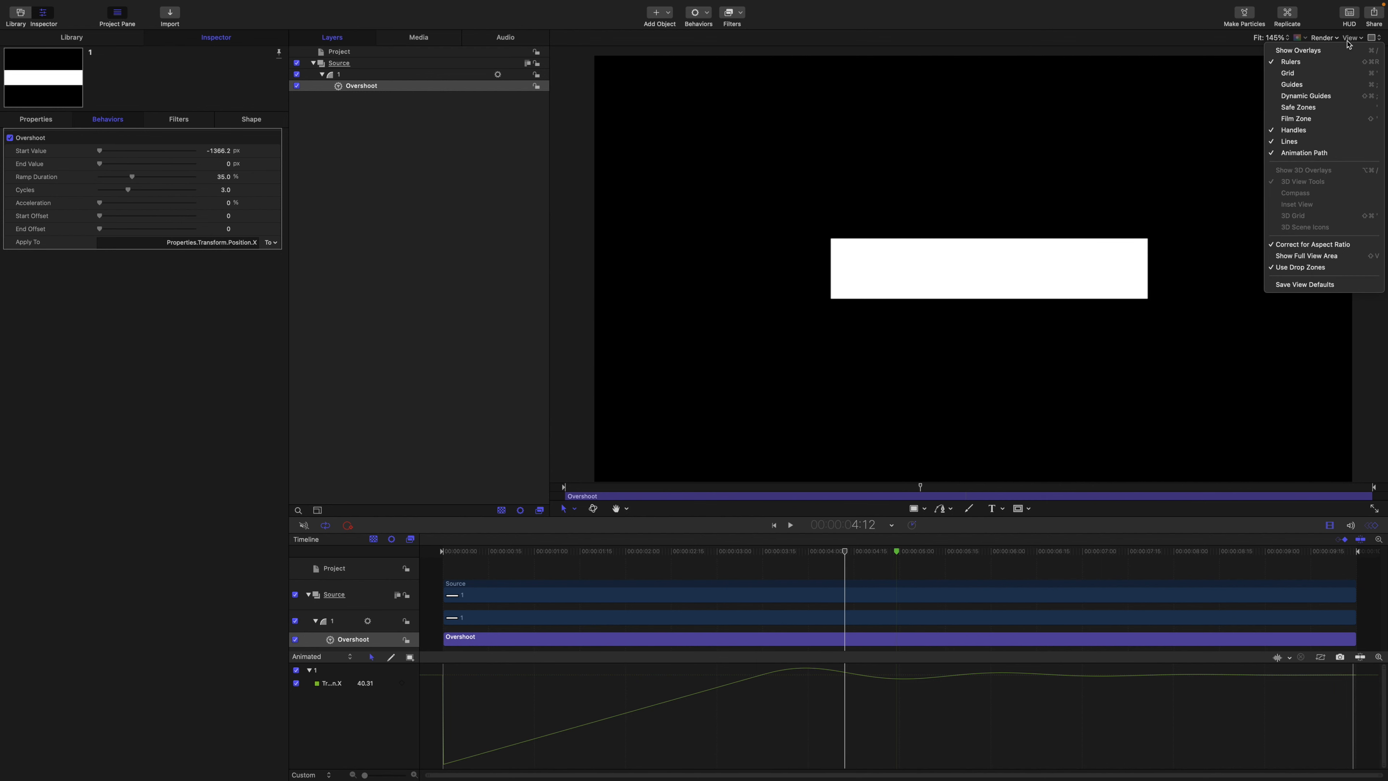
pyautogui.click(630, 231)
# - Trim the Overshoot behavior to end at 2:00 and set its Cycles to 1
pyautogui.moveTo(847, 553); pyautogui.dragTo(627, 553)
pyautogui.press('o')
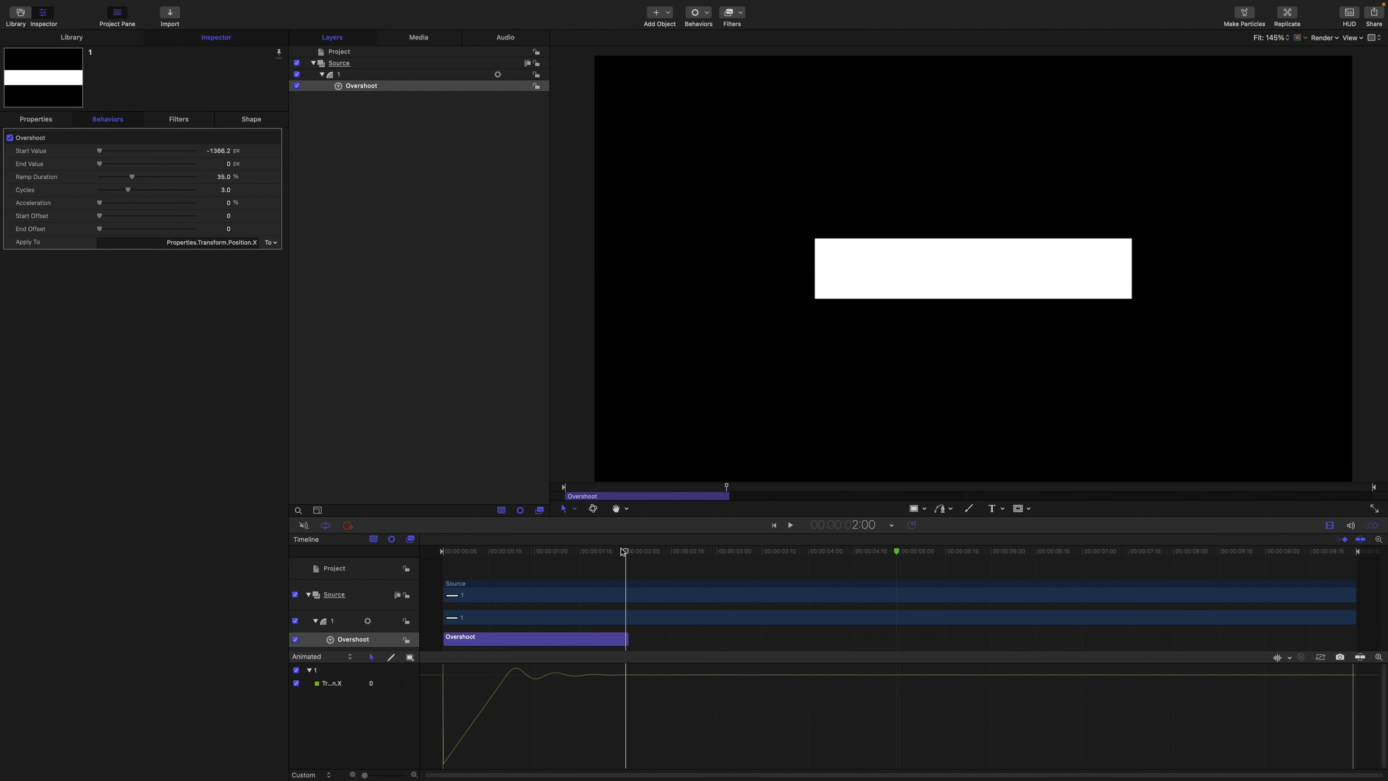
pyautogui.click(228, 190)
pyautogui.write('1')
pyautogui.press('Return')
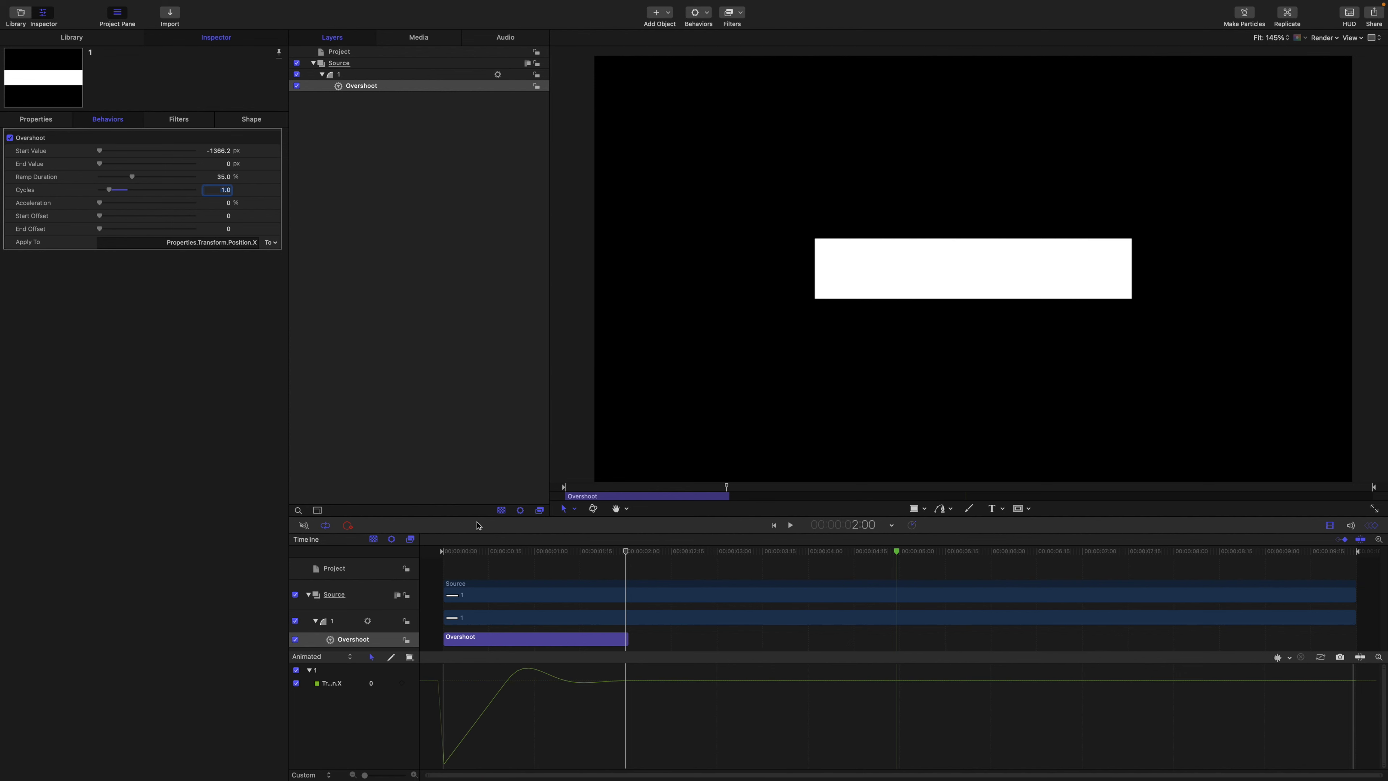
# - Play the shortened overshoot animation from the first frame
pyautogui.moveTo(625, 551); pyautogui.dragTo(442, 552)
pyautogui.press('space')
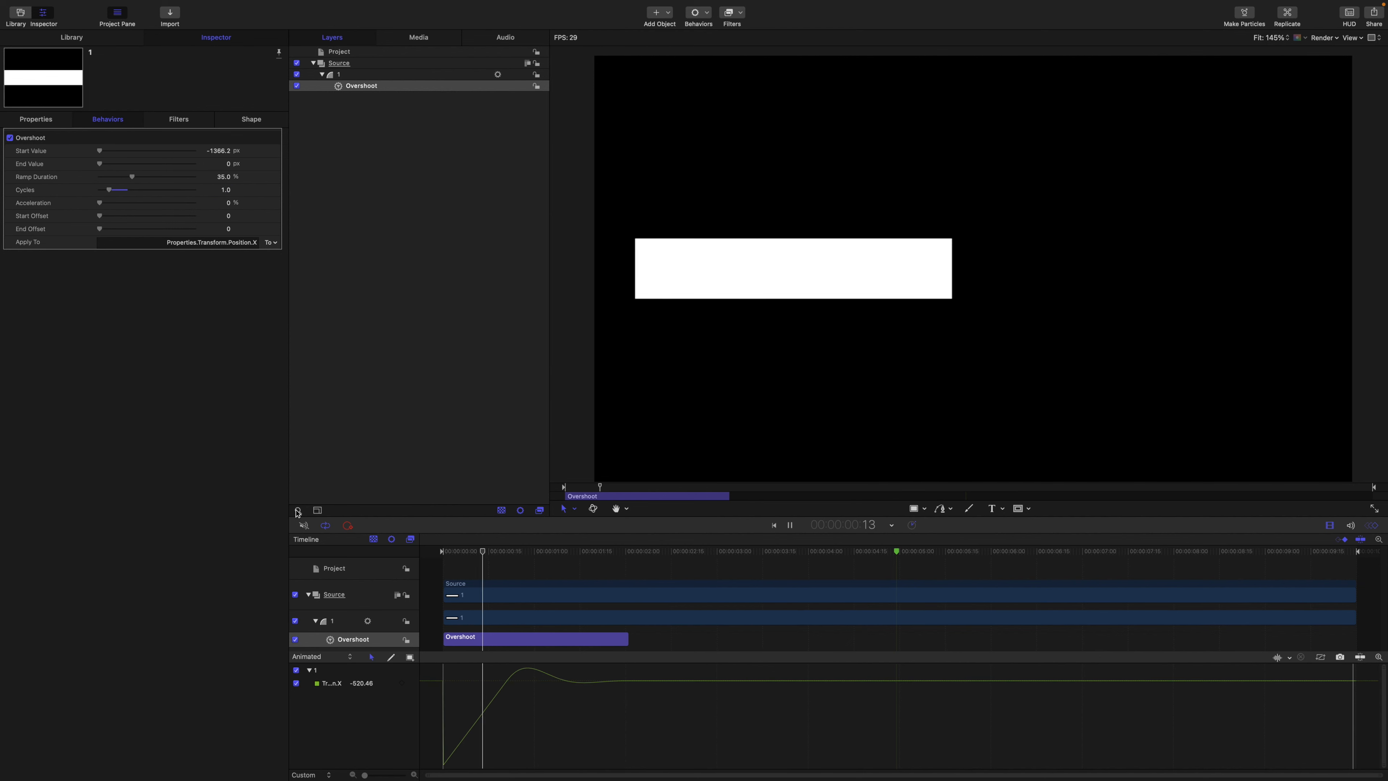
pyautogui.press('space')
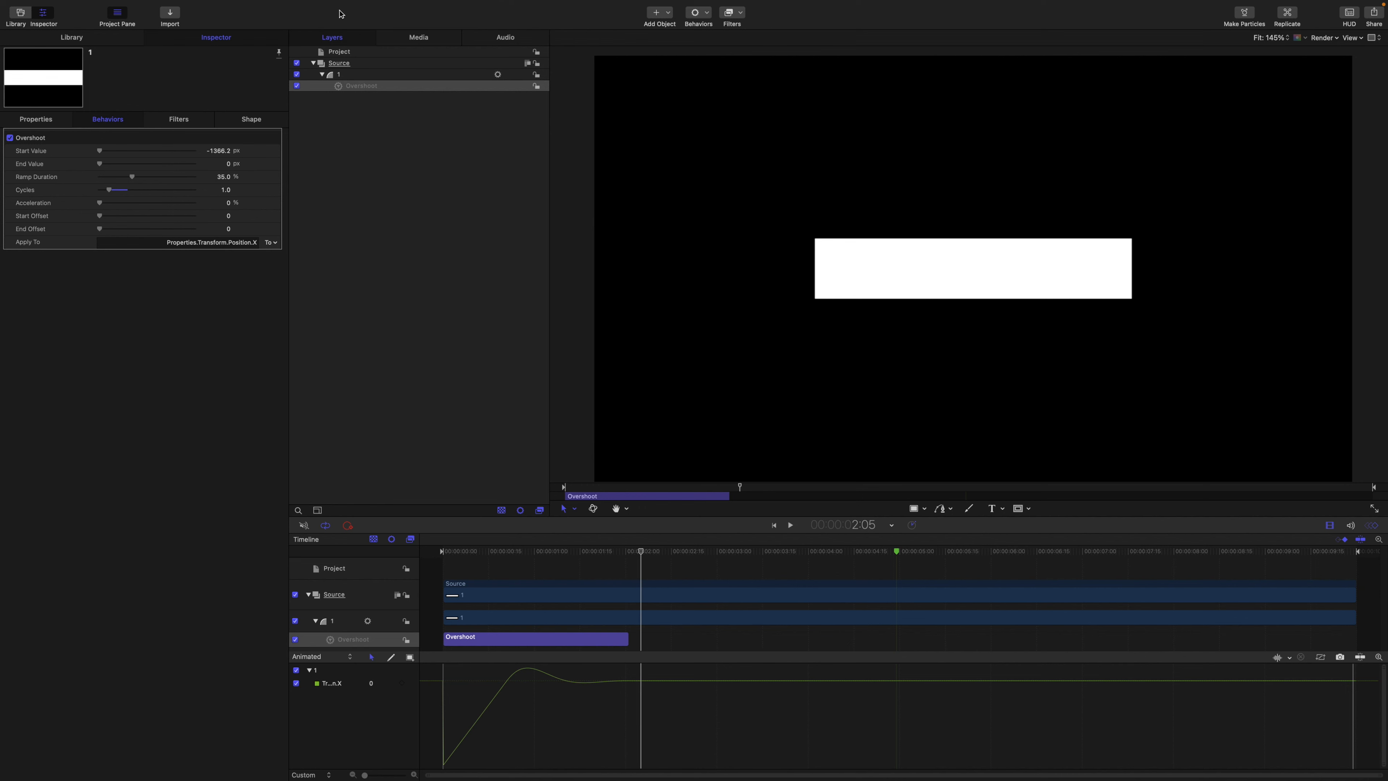
# - Make a clone layer of rectangle 1 and set the clone's Y position to 176 px
pyautogui.click(350, 75)
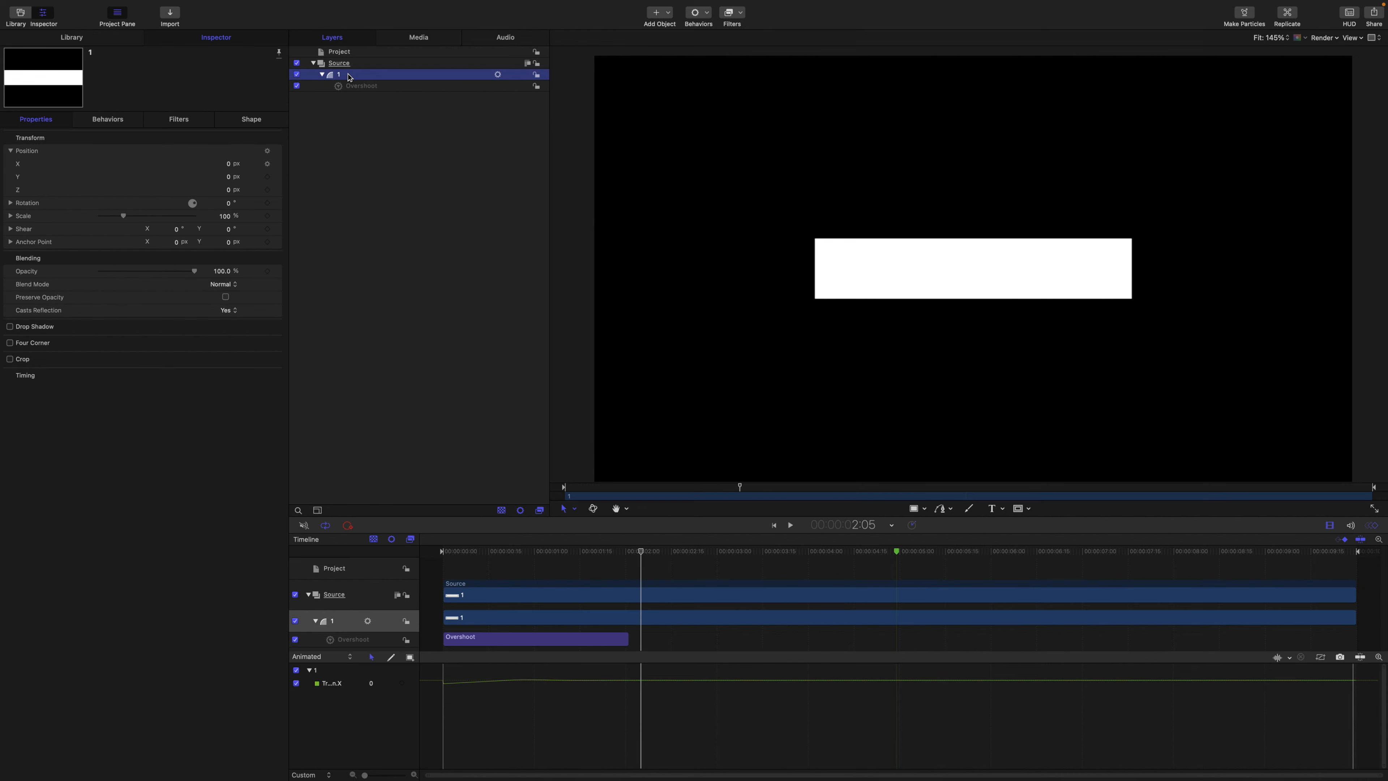
pyautogui.press('k')
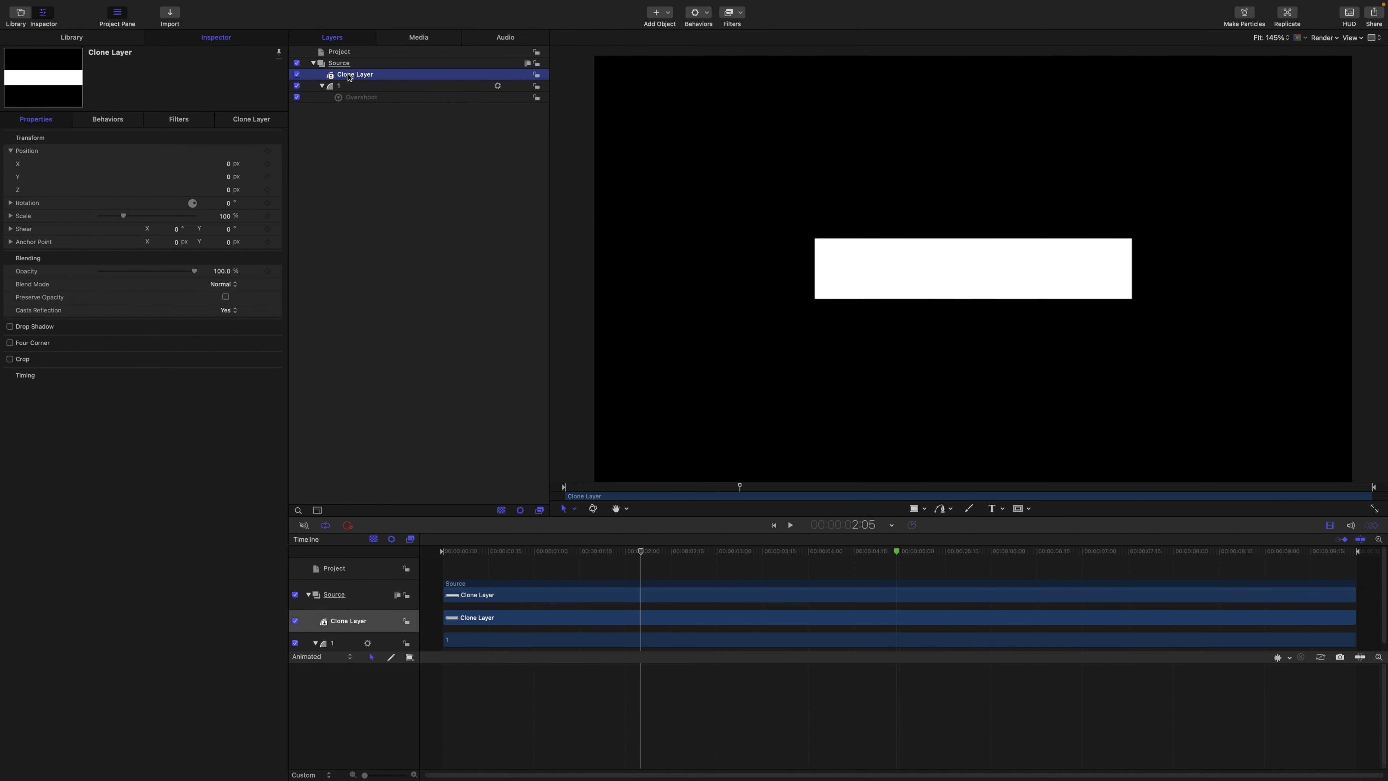
pyautogui.moveTo(225, 177); pyautogui.dragTo(227, 182)
# - Play back the animation to compare the clone with rectangle 1, and display rectangle 1's Overshoot settings
pyautogui.moveTo(641, 552); pyautogui.dragTo(539, 550)
pyautogui.press('space')
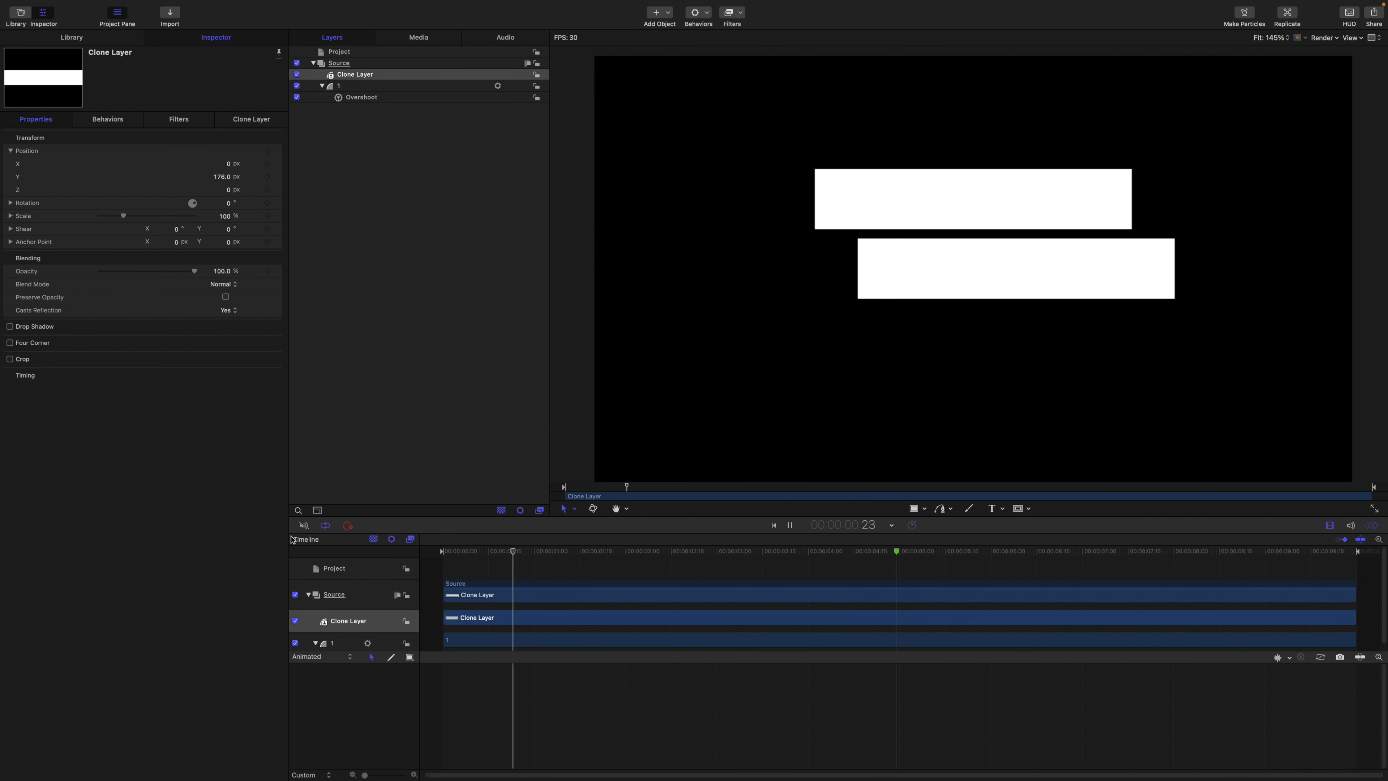
pyautogui.press('space')
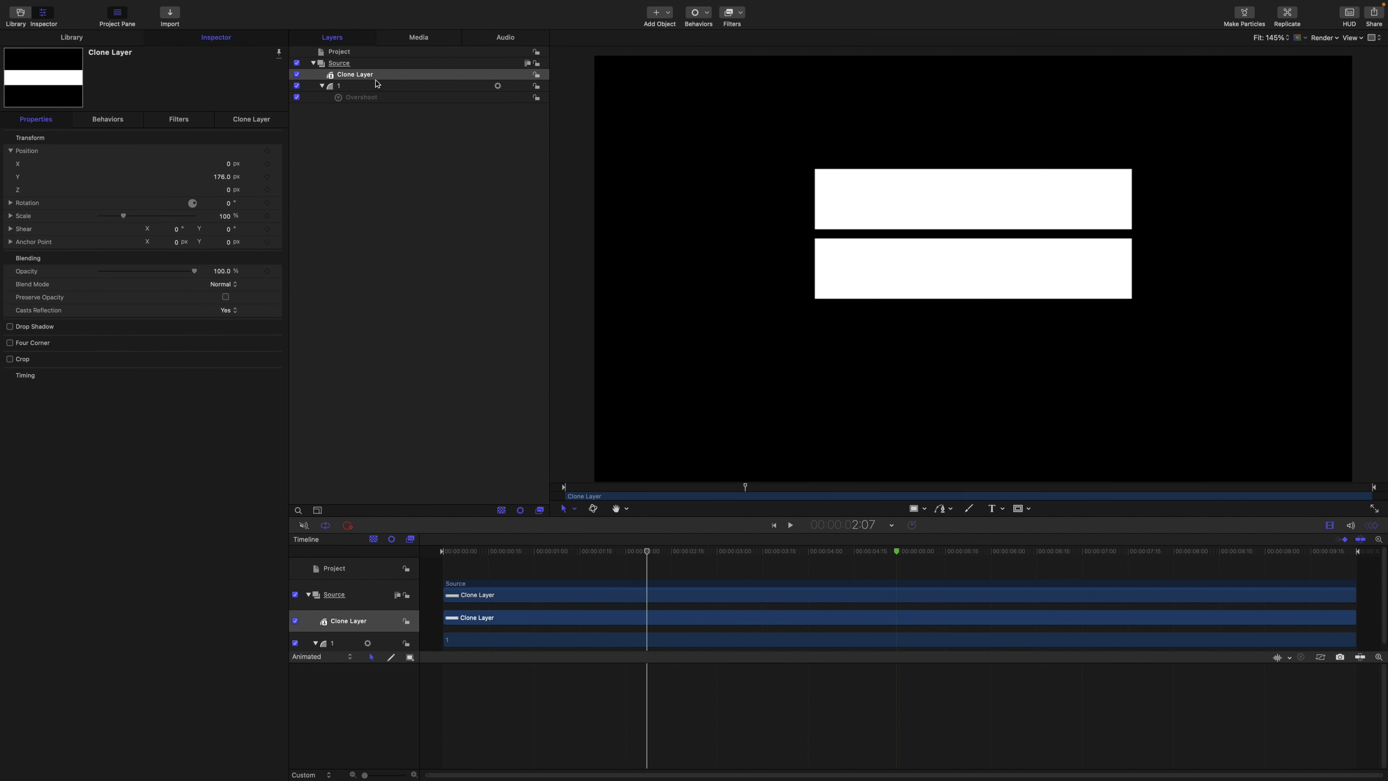
pyautogui.click(359, 87)
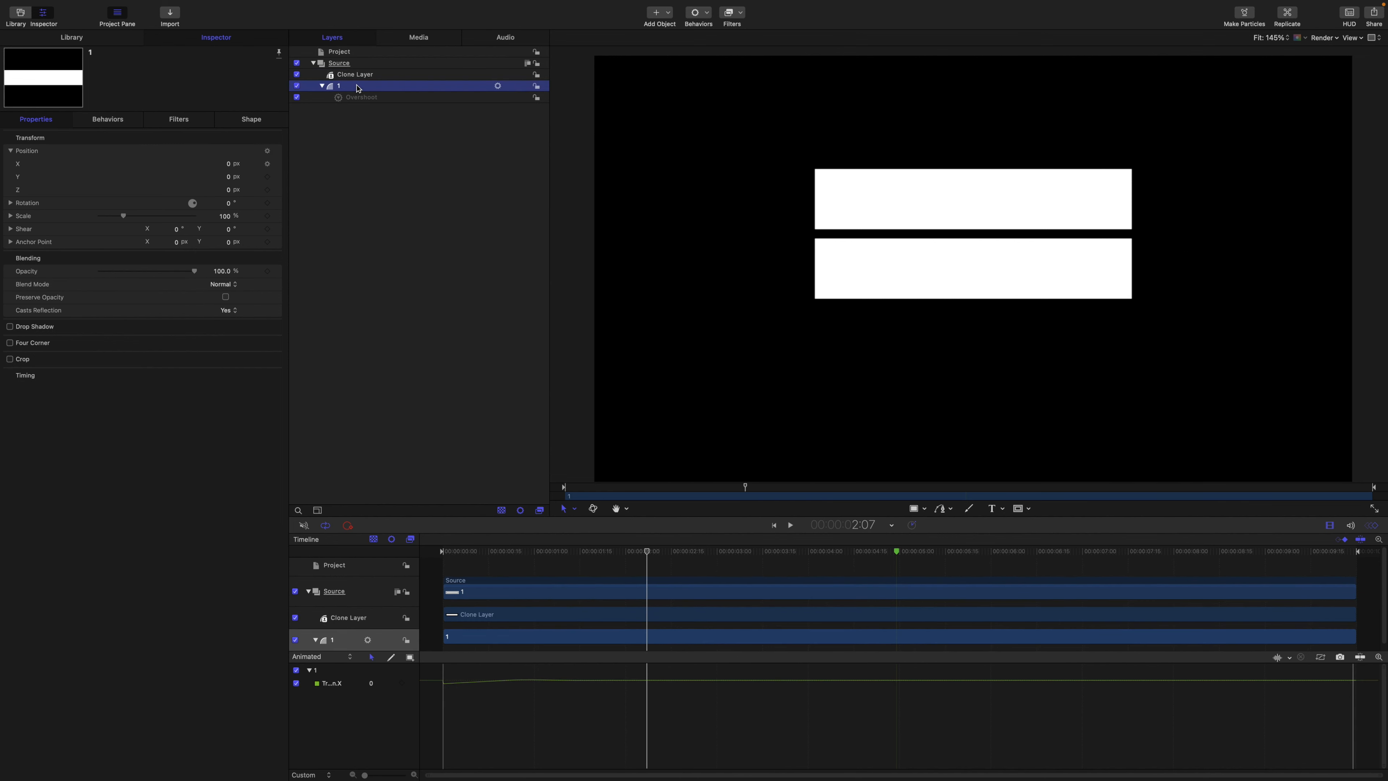
pyautogui.click(358, 99)
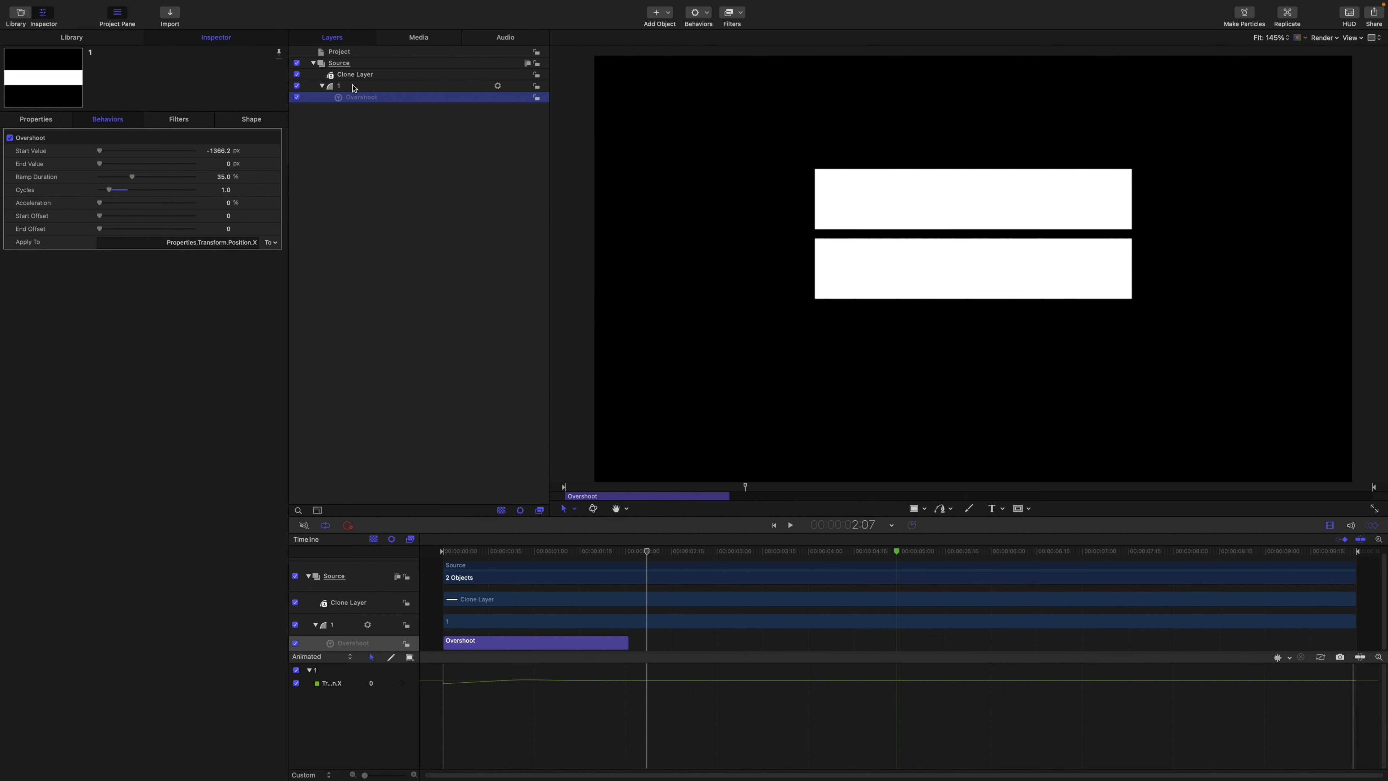
# - Delete the clone layer made from rectangle 1 and make a clone layer of the whole Source group instead
pyautogui.click(357, 87)
pyautogui.click(356, 77)
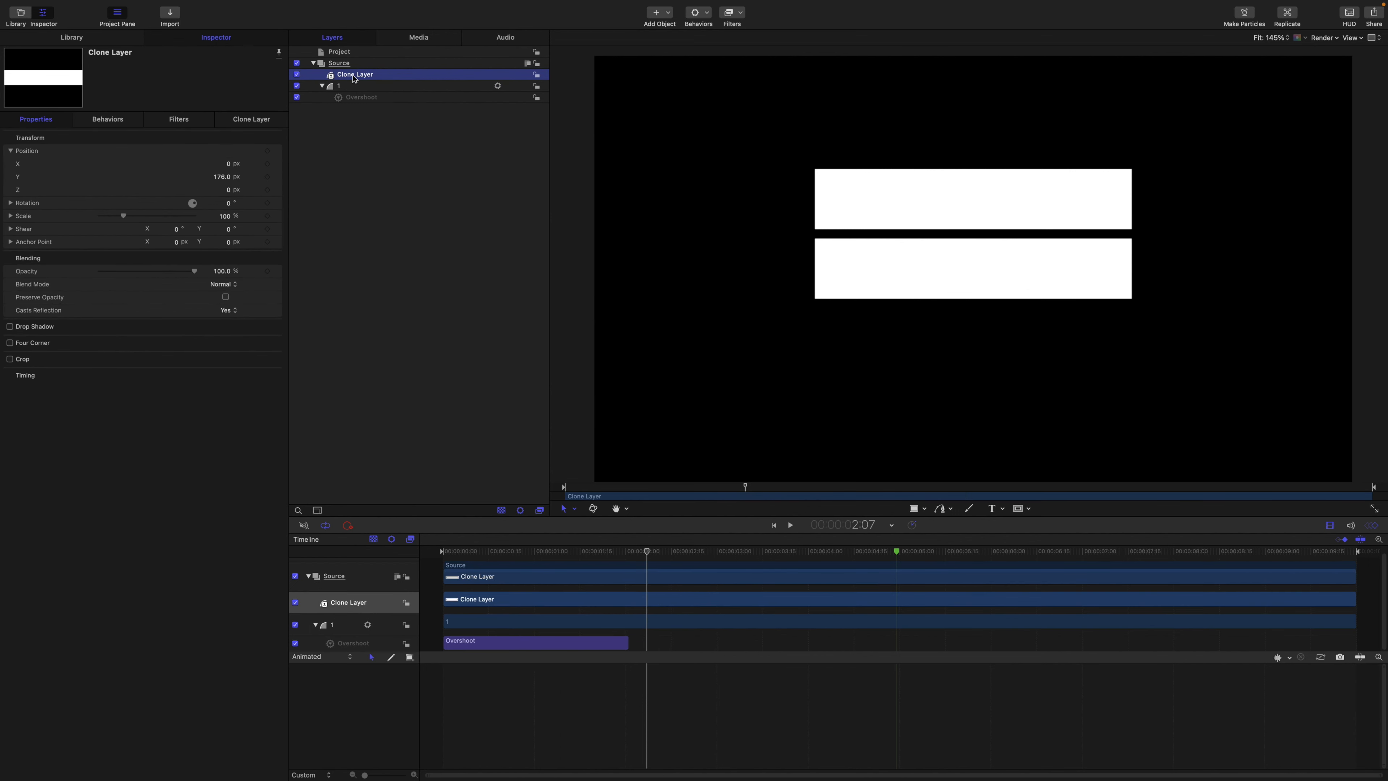
pyautogui.press('Delete')
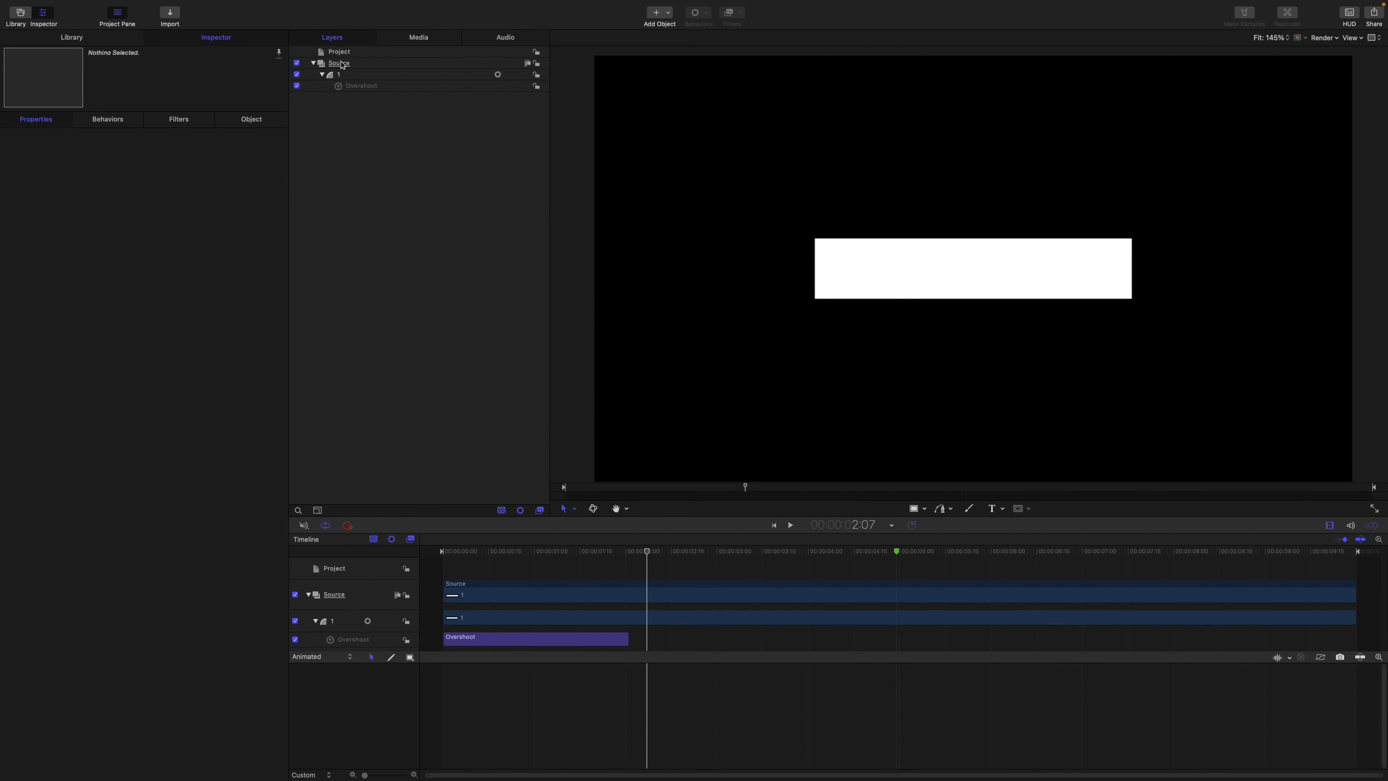
pyautogui.click(343, 64)
pyautogui.press('k')
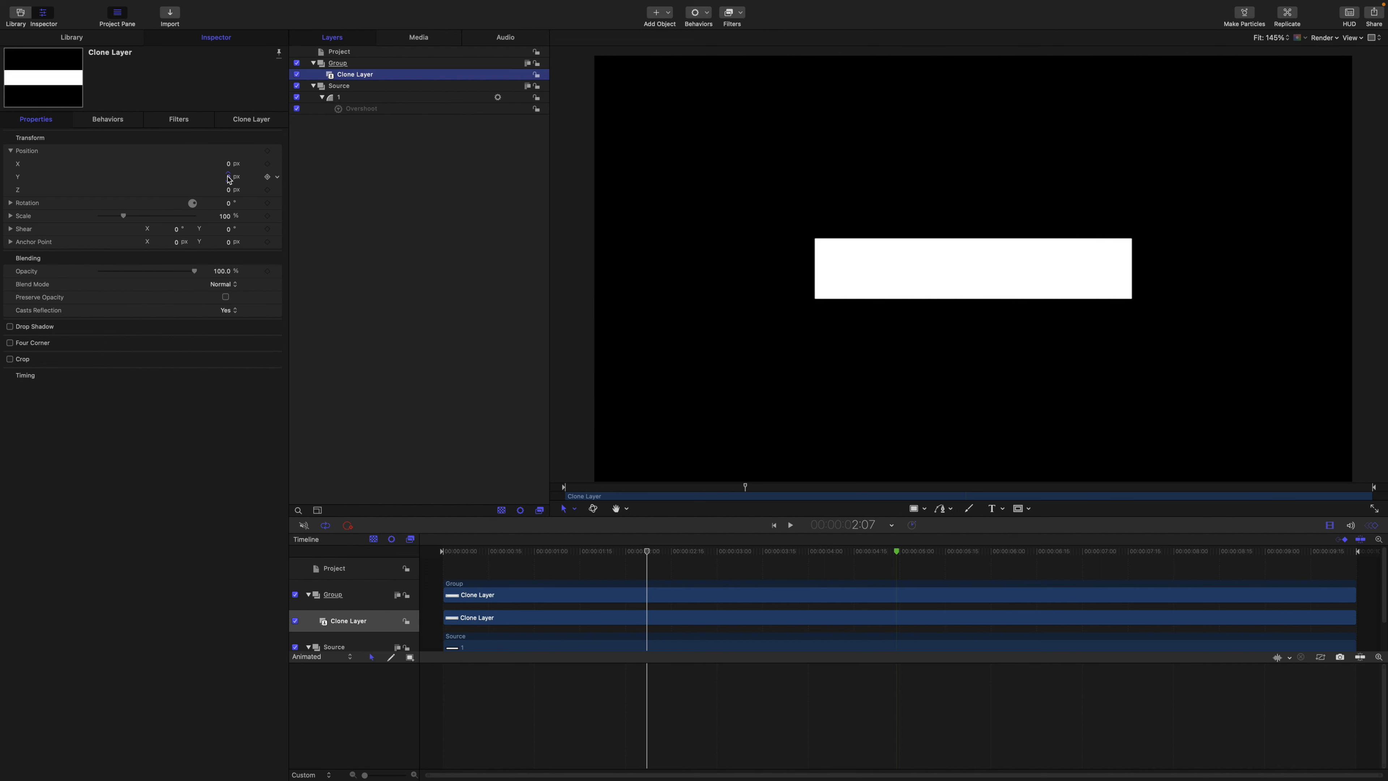
# - Rename the clone's group as 1 and the clone layer inside it as 2
pyautogui.doubleClick(332, 63)
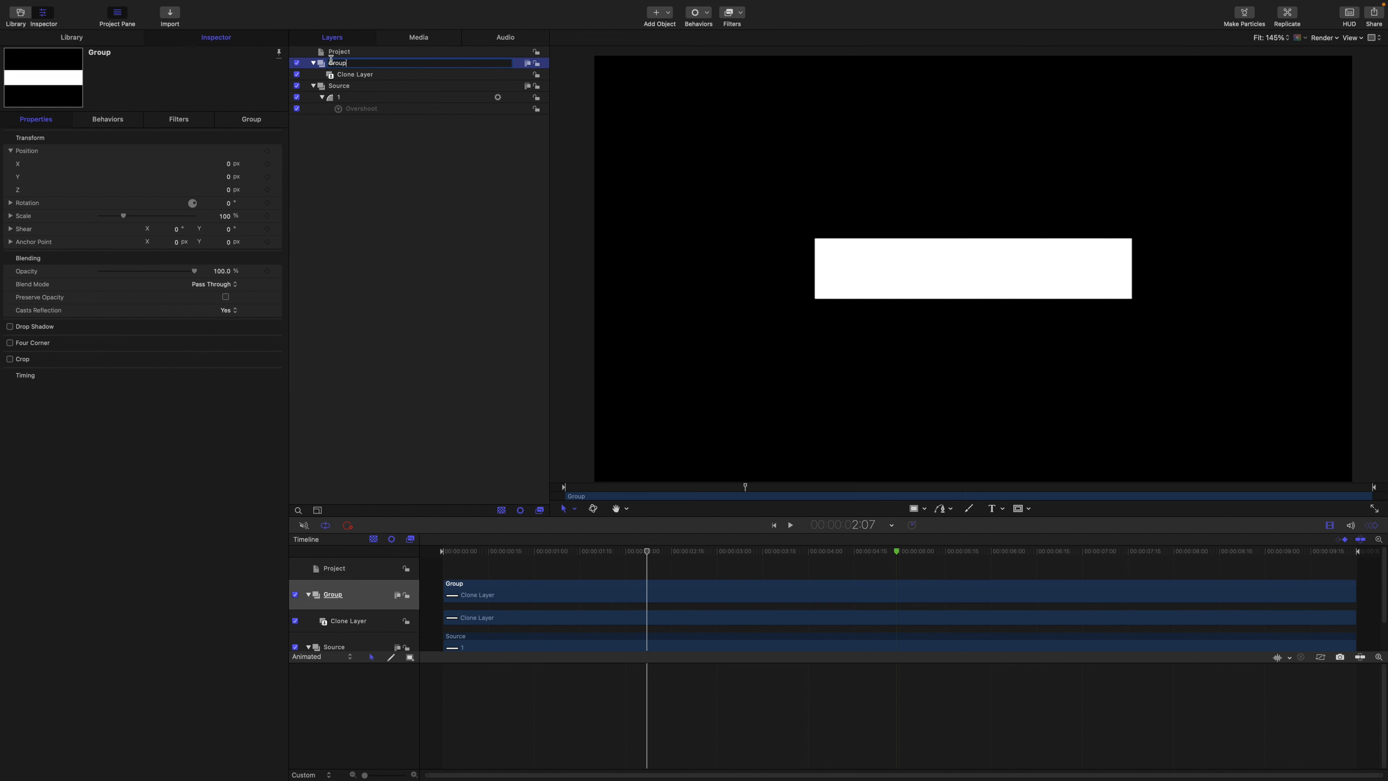
pyautogui.write('1')
pyautogui.press('Return')
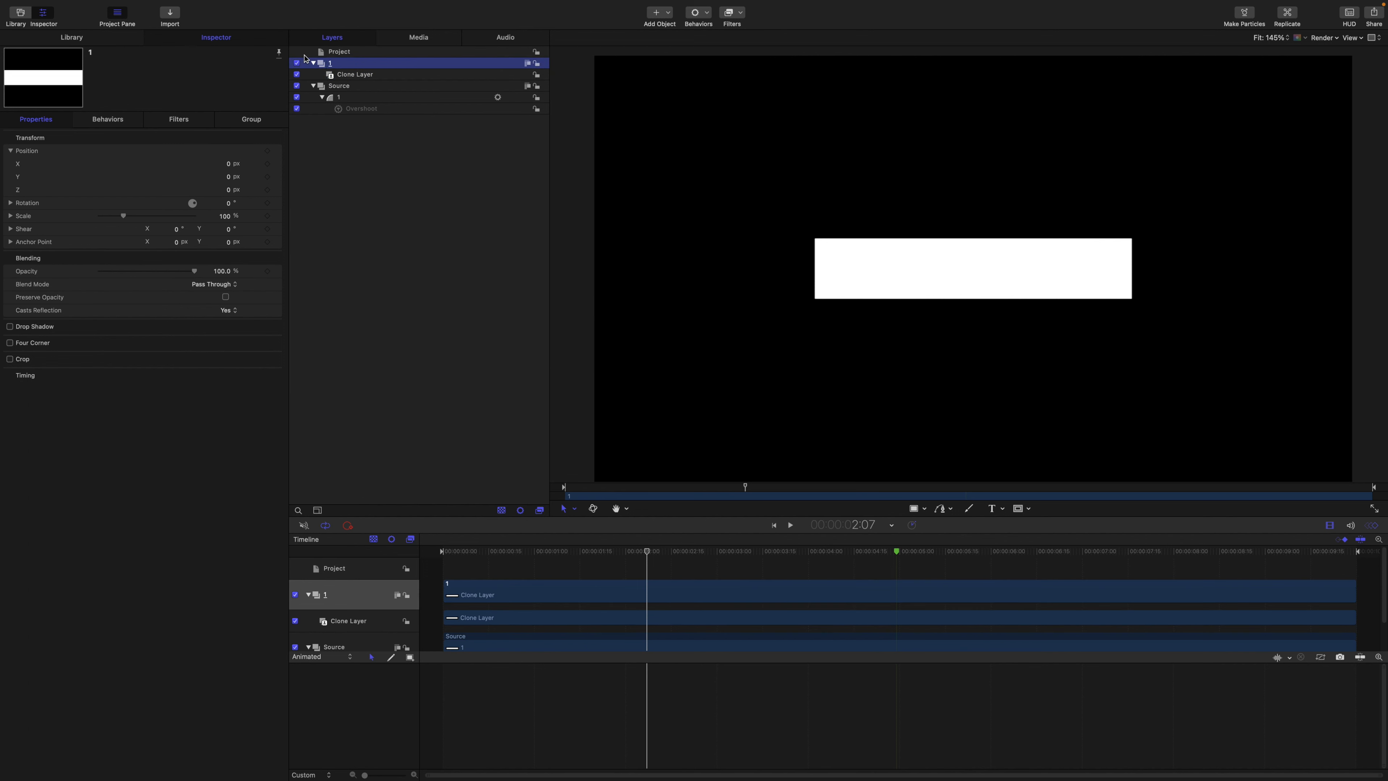
pyautogui.doubleClick(354, 74)
pyautogui.write('2')
pyautogui.press('Return')
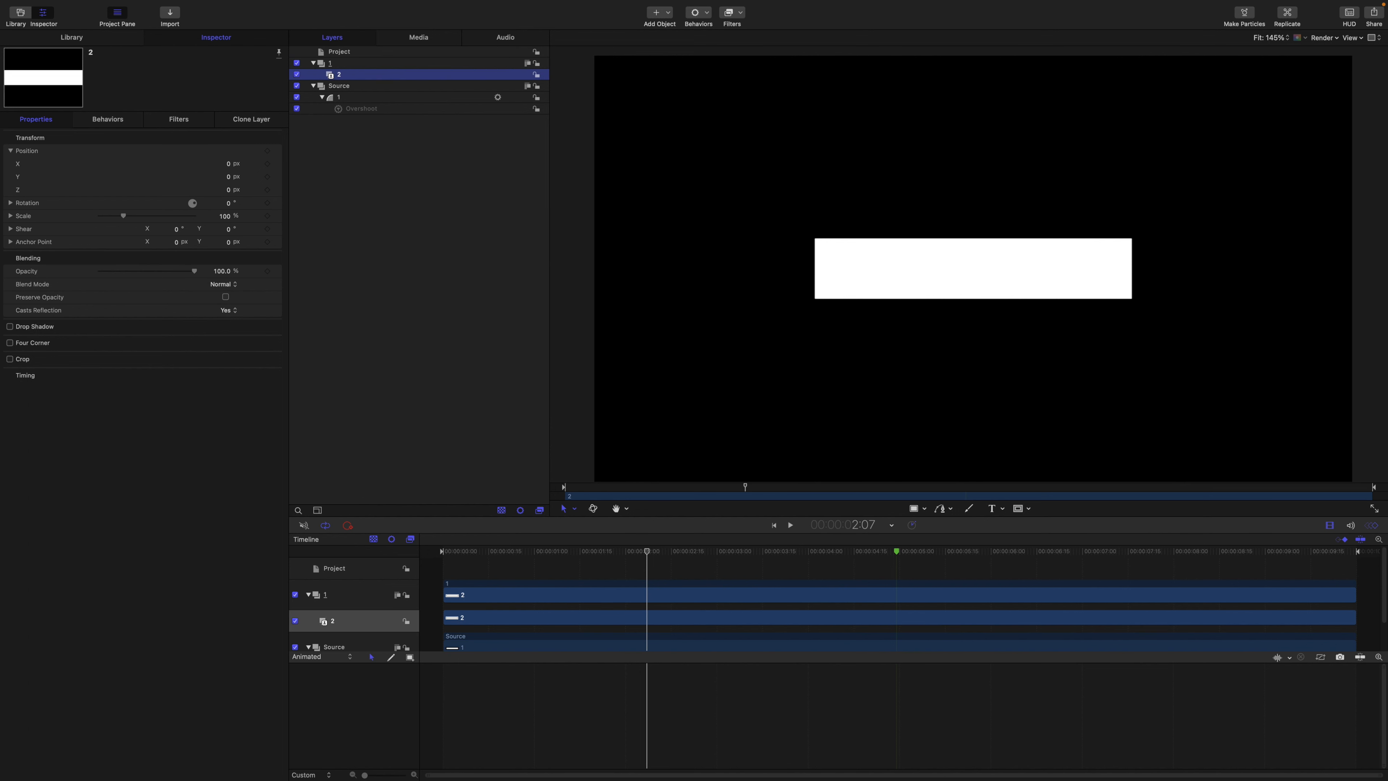
# - Set the Y position of the clone's parent group to 166 px
pyautogui.doubleClick(227, 176)
pyautogui.click(330, 62)
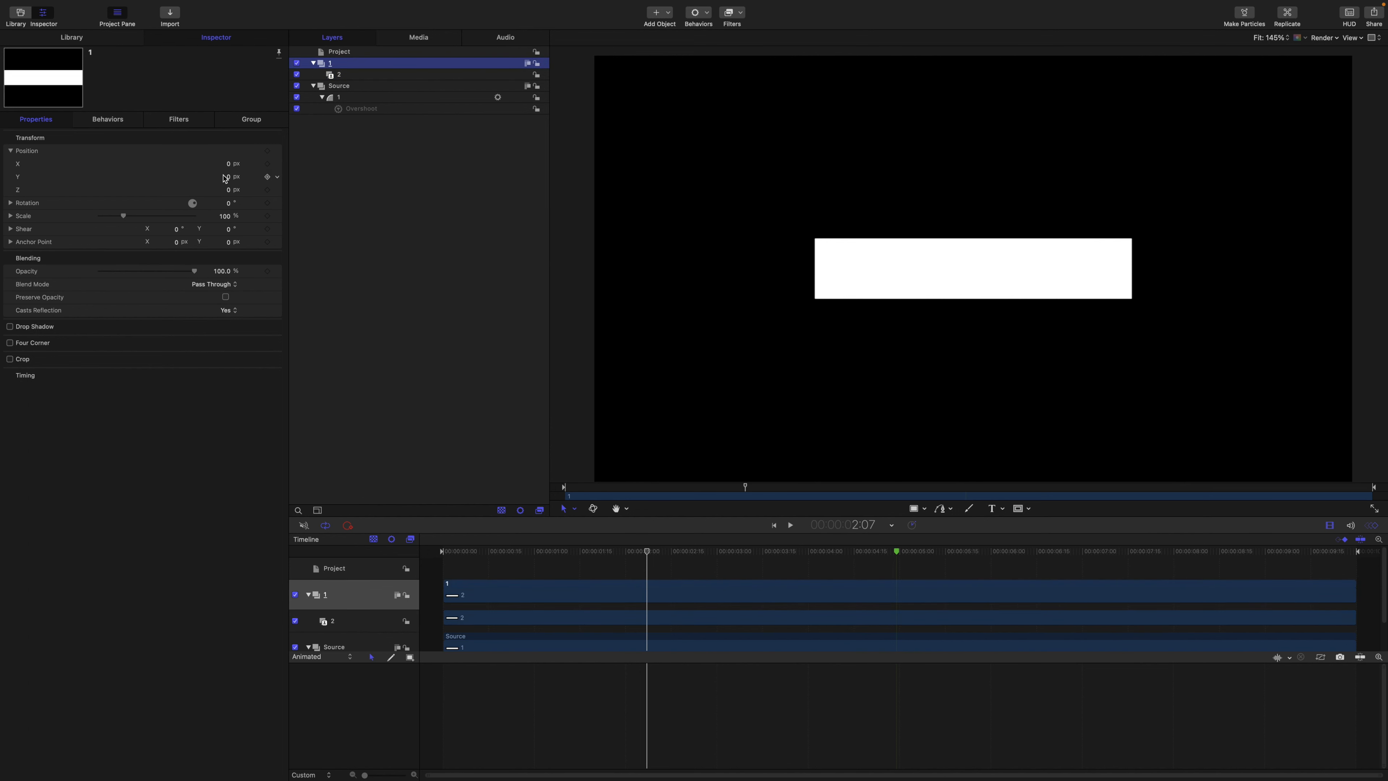
pyautogui.moveTo(230, 181); pyautogui.dragTo(230, 145)
# - Apply the Stylize Fill filter to clone layer 2 and set its fill color to blue
pyautogui.click(346, 75)
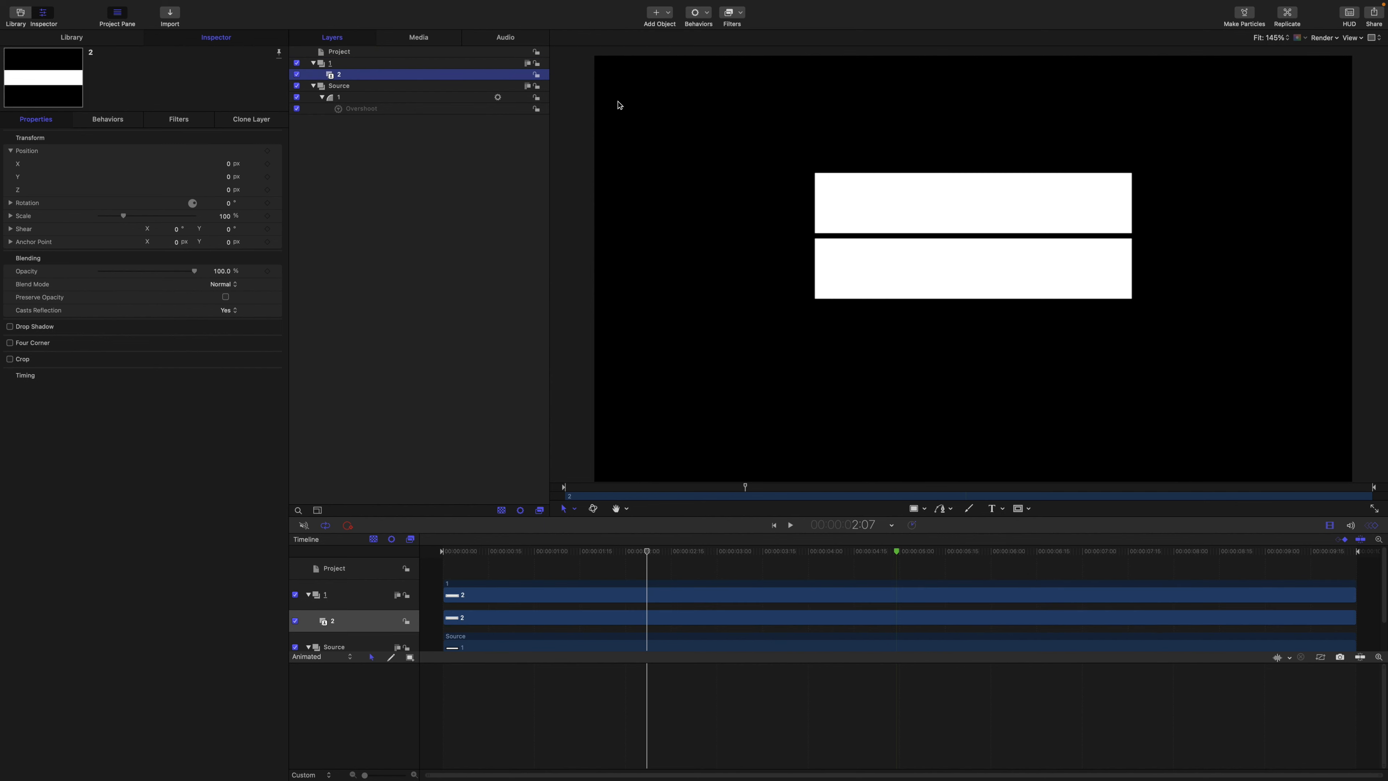
pyautogui.click(746, 22)
pyautogui.moveTo(777, 328)
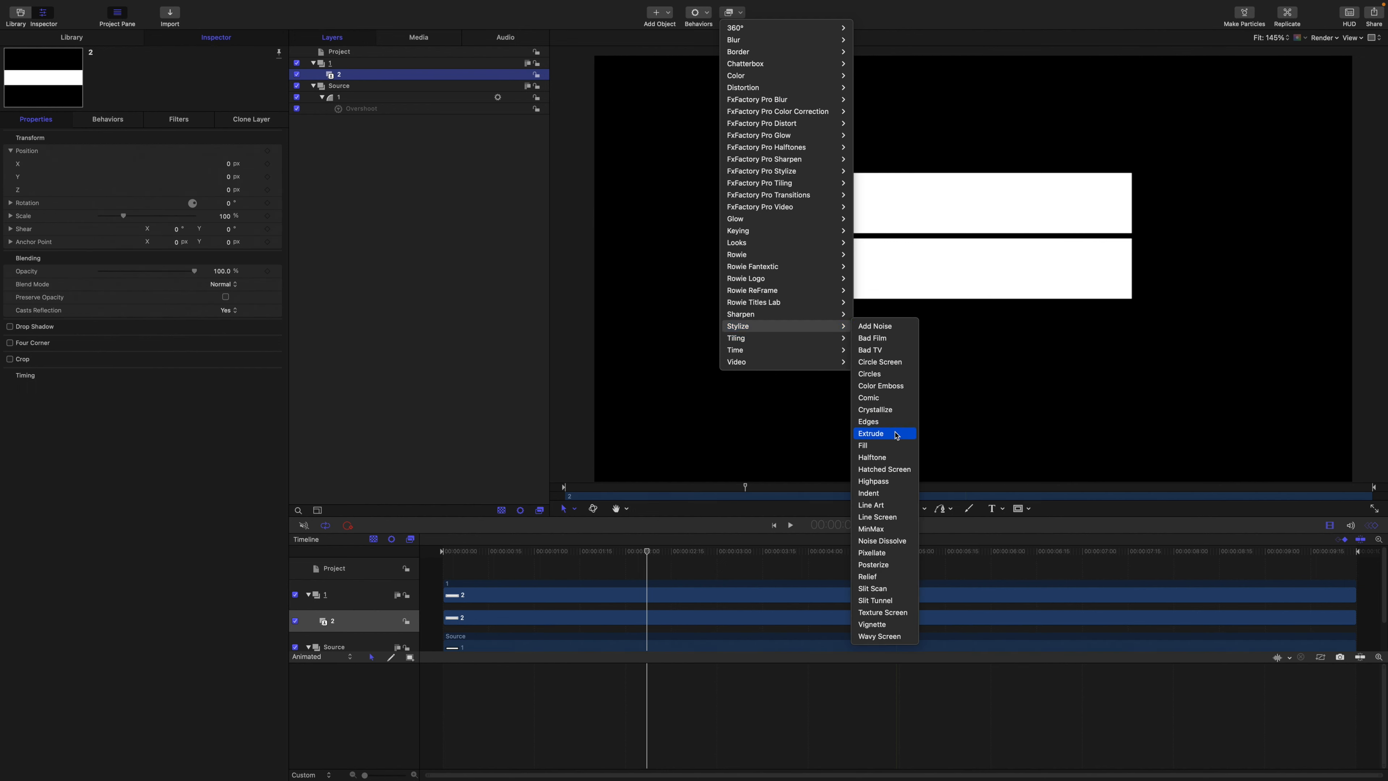
pyautogui.click(897, 444)
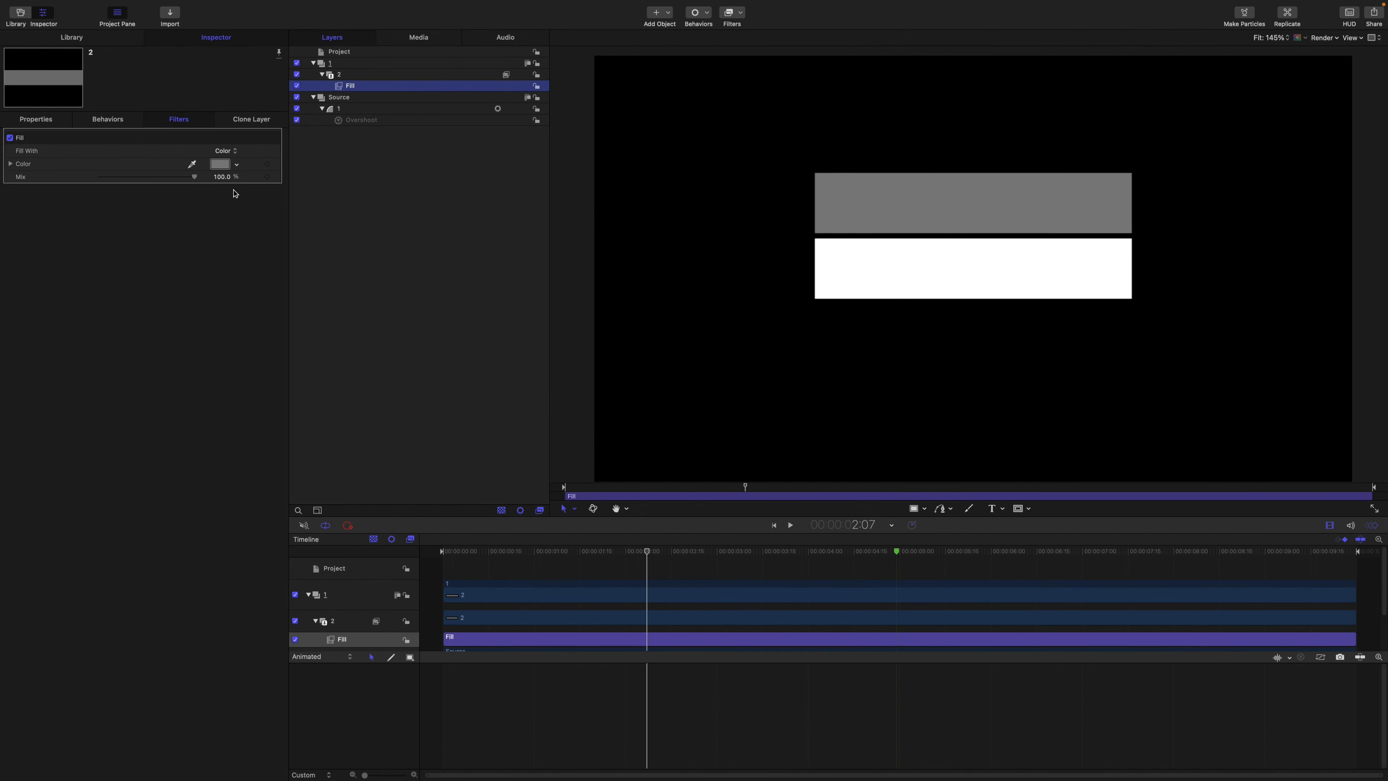
pyautogui.click(237, 164)
pyautogui.click(241, 184)
pyautogui.moveTo(241, 184); pyautogui.dragTo(285, 234)
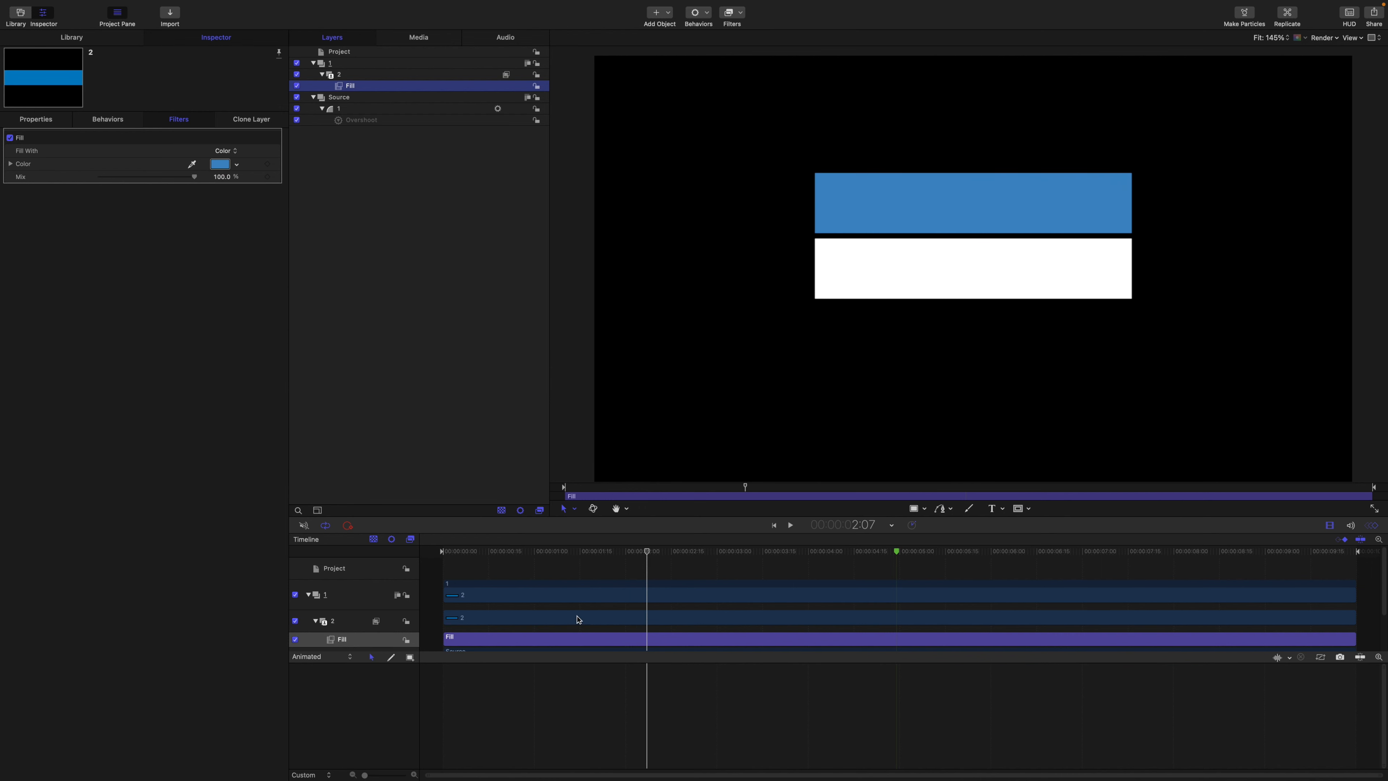
# - Play the animation from the first frame to check the motion of the blue clone bar against the white bar
pyautogui.click(645, 552)
pyautogui.press('Home')
pyautogui.press('space')
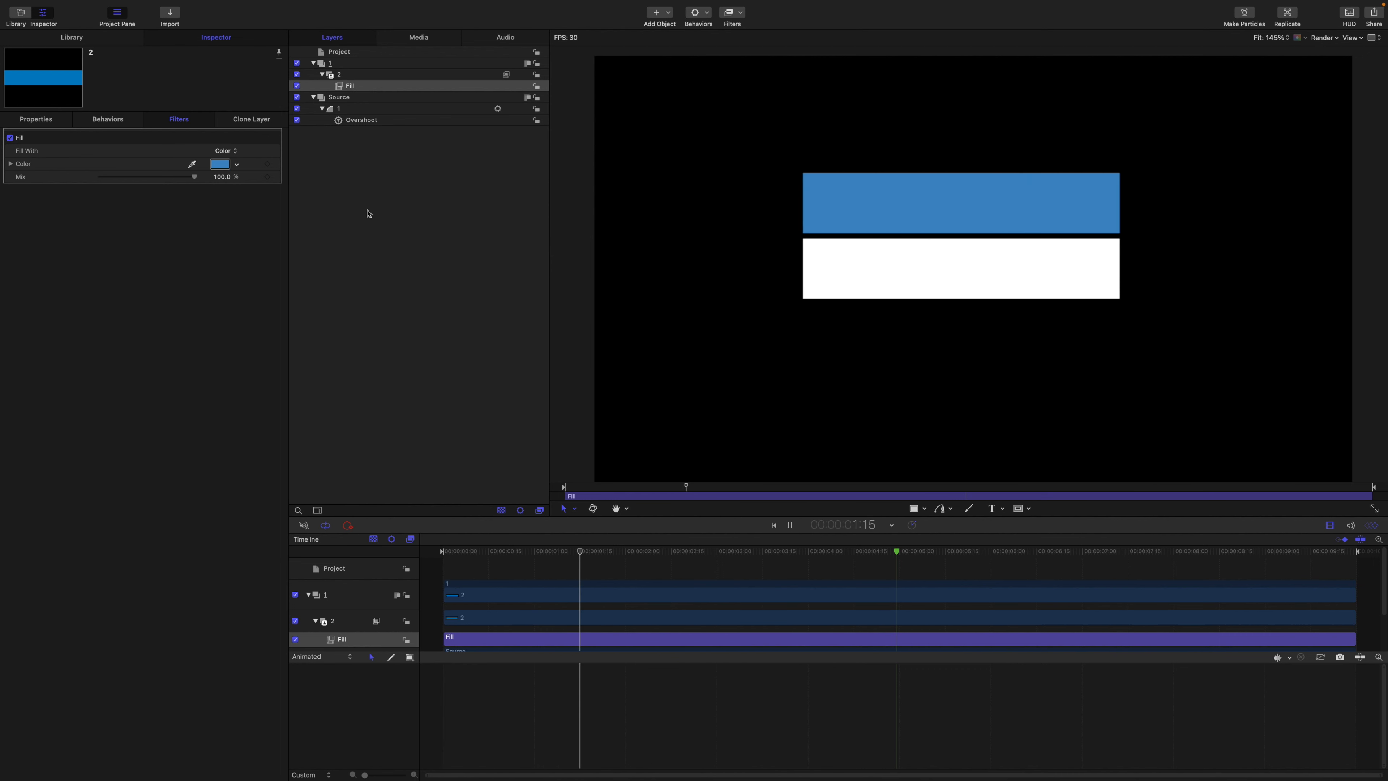
pyautogui.press('space')
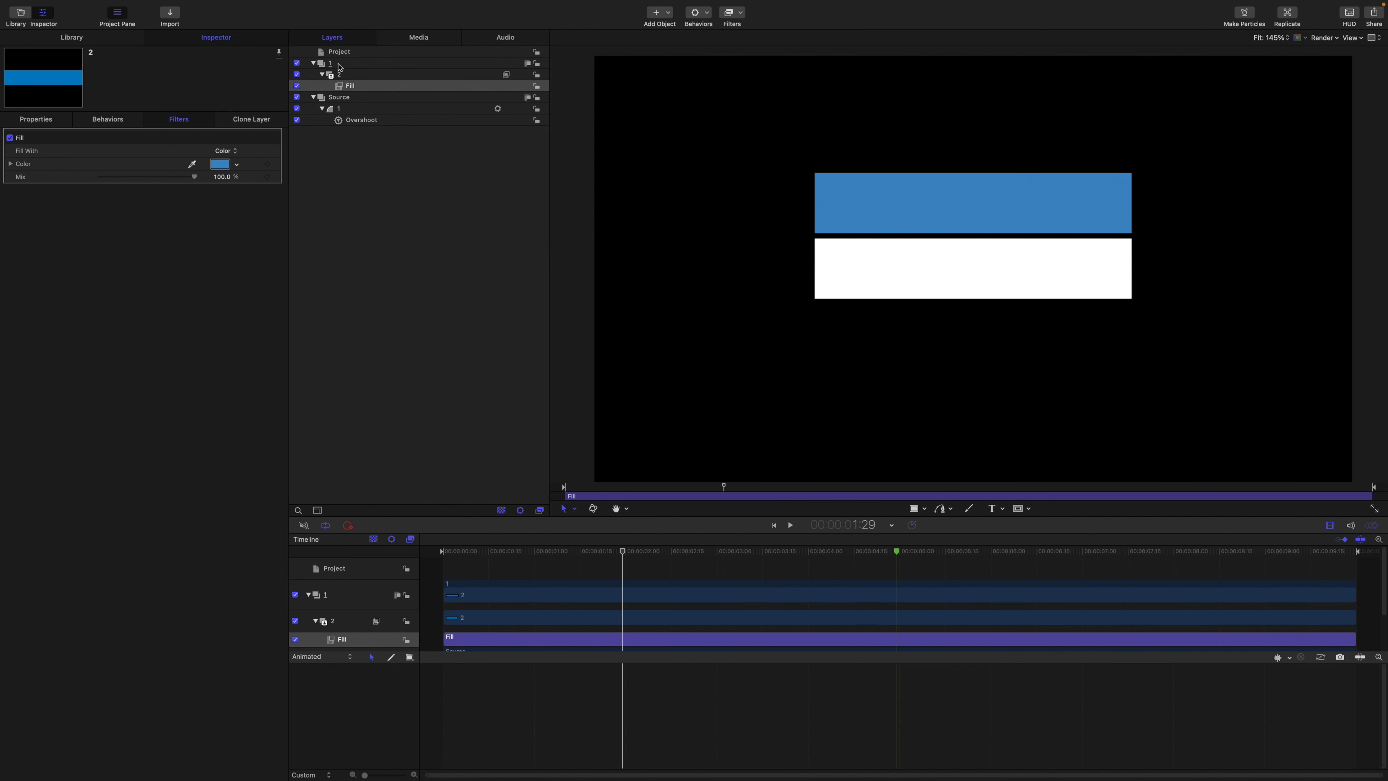
# - Rename the blue clone's parent group as 2 and duplicate the group
pyautogui.doubleClick(338, 63)
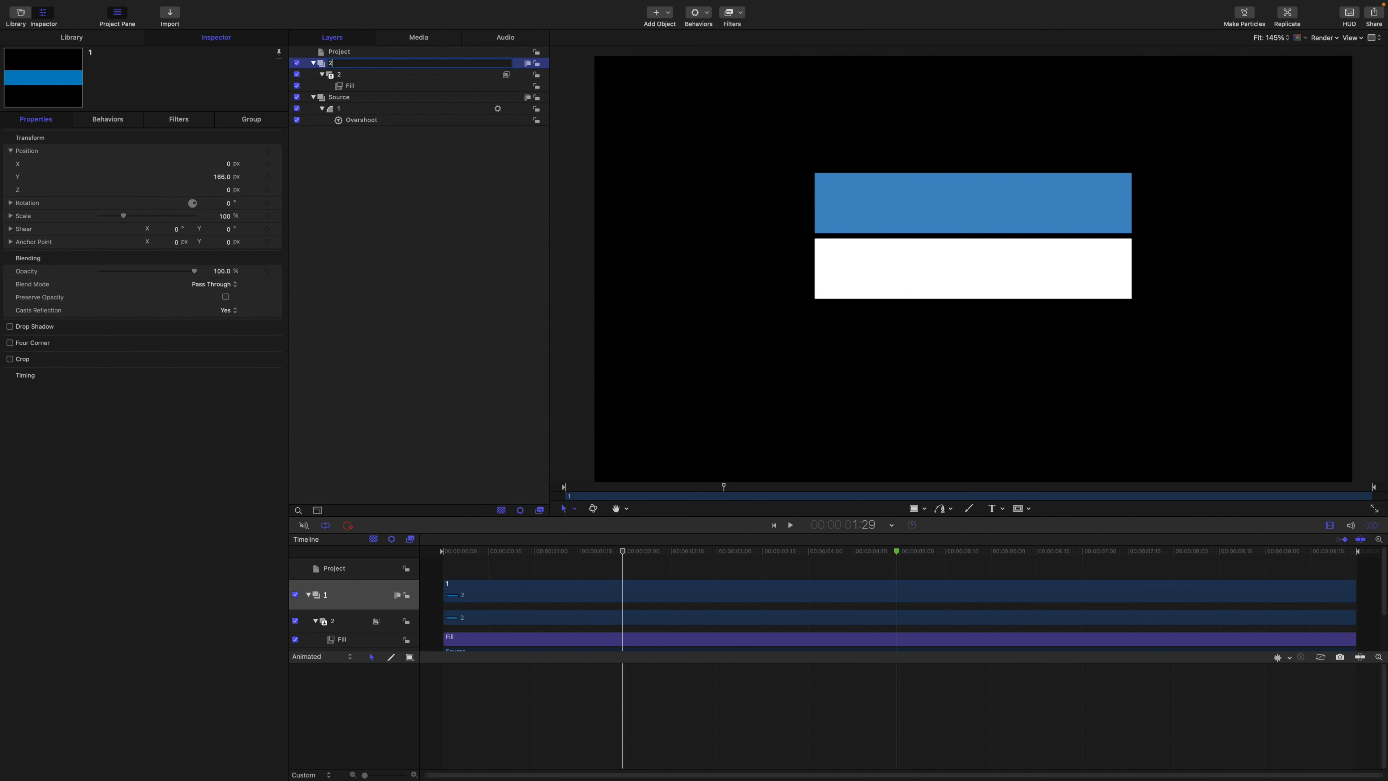
pyautogui.press('Return')
pyautogui.press('super+d')
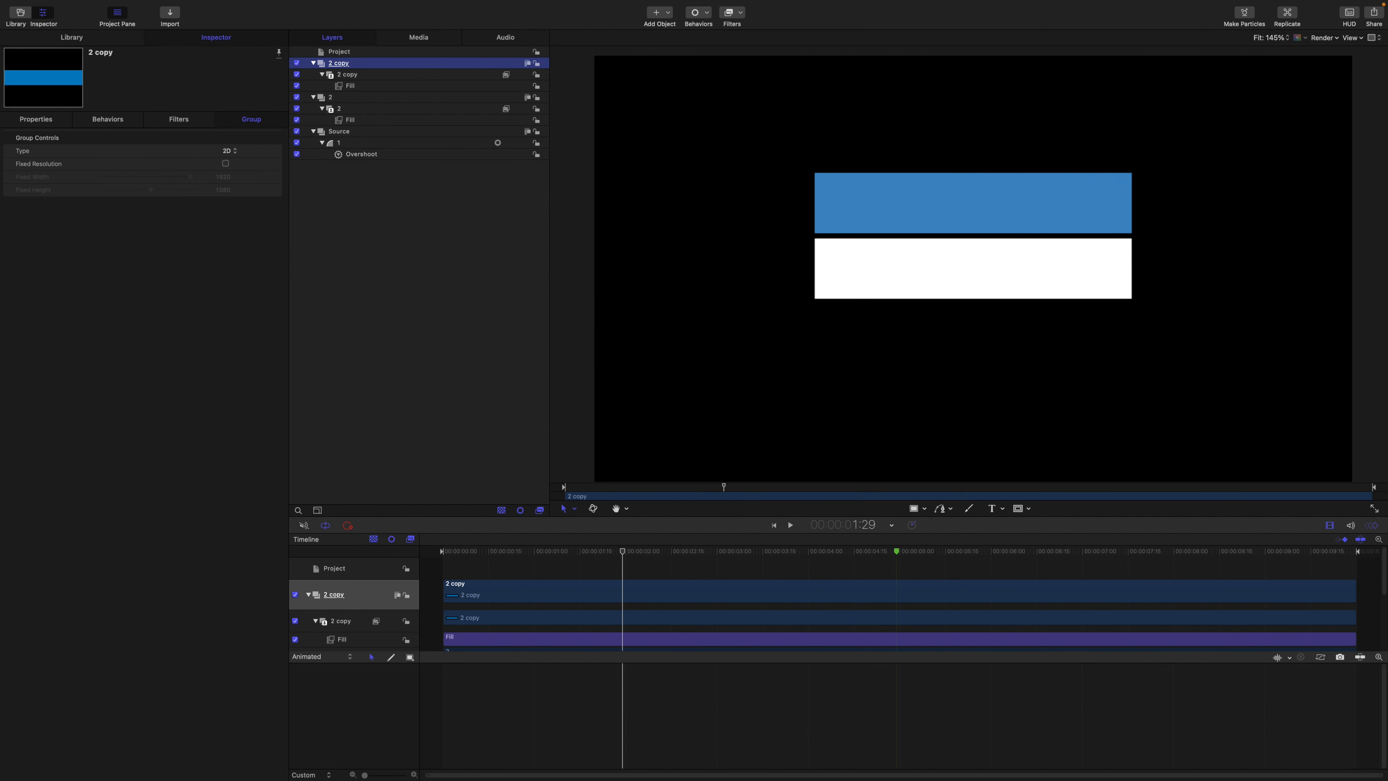
# - Rename the duplicated group and the clone layer inside it as 3
pyautogui.doubleClick(350, 64)
pyautogui.write('2')
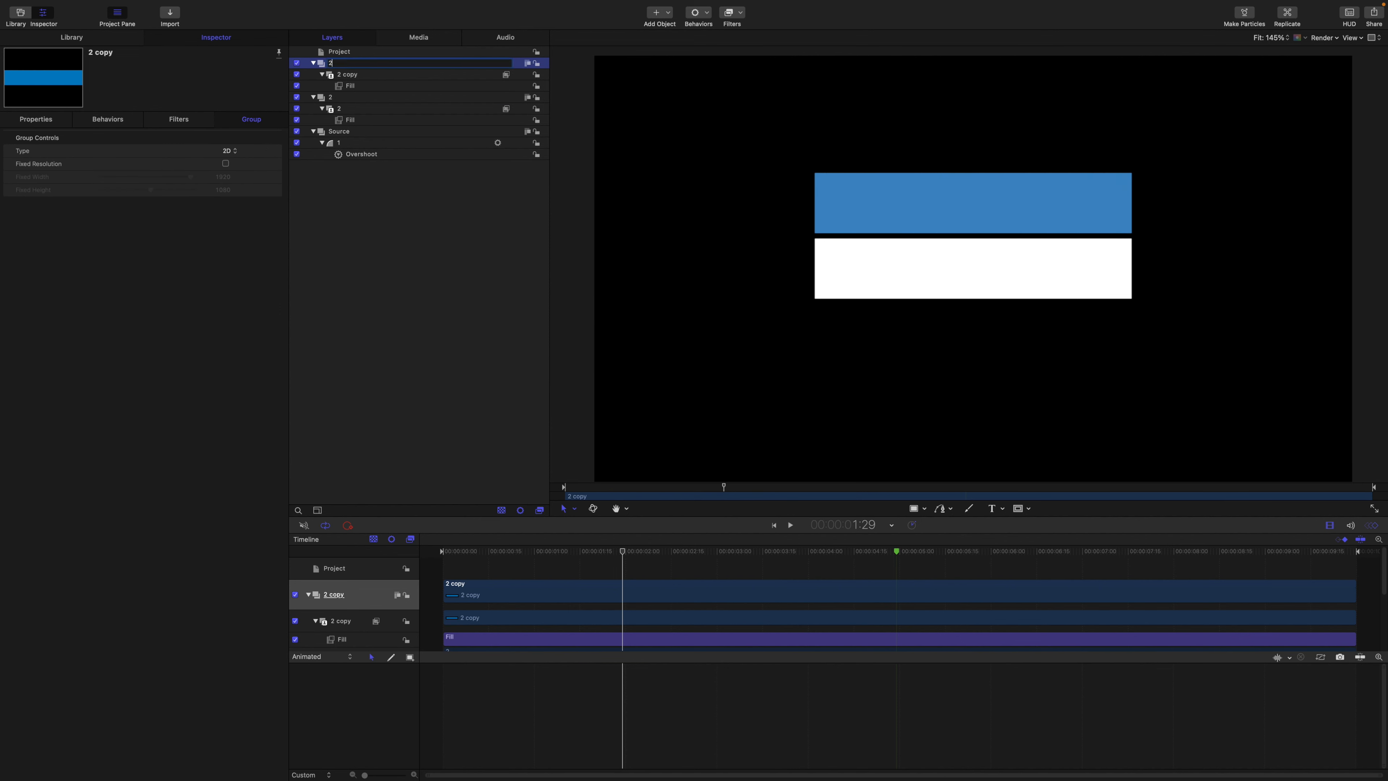
pyautogui.press('Return')
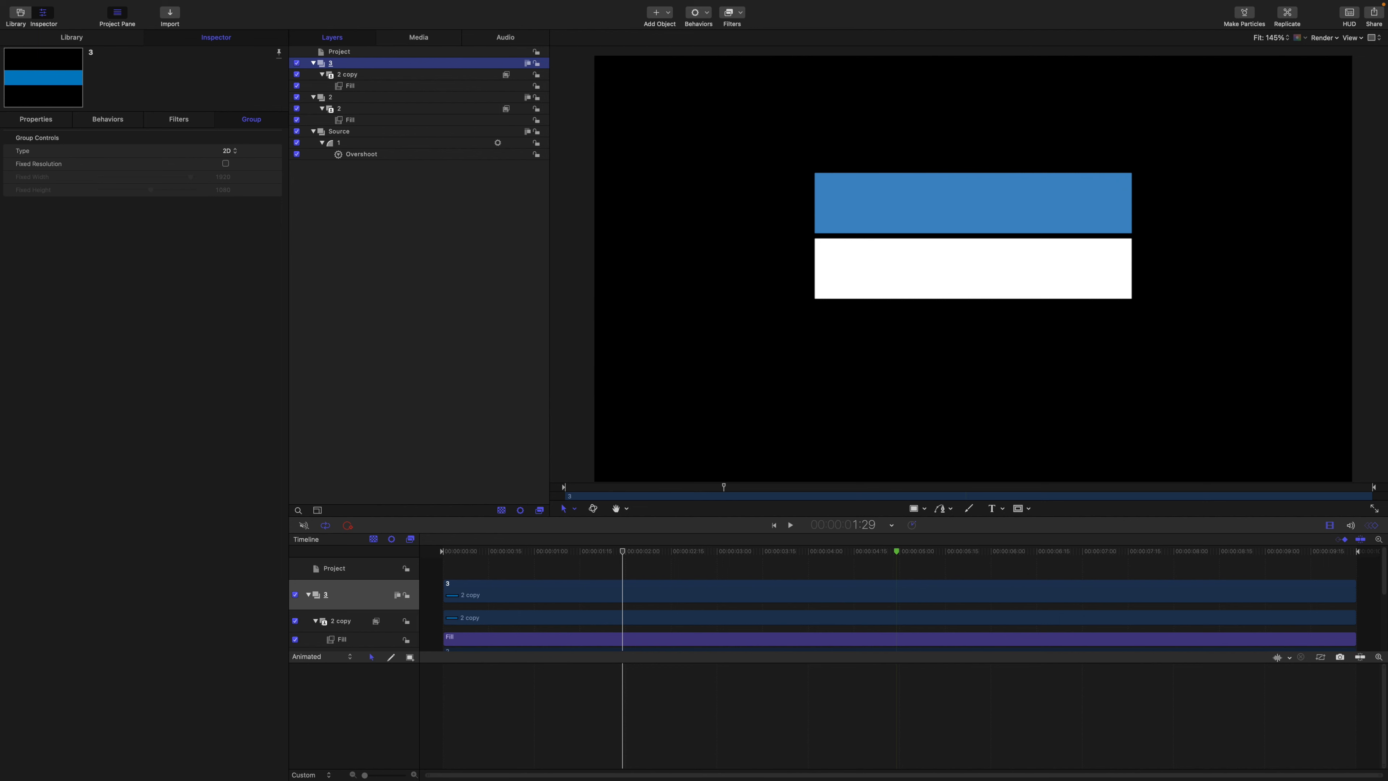
pyautogui.doubleClick(359, 75)
pyautogui.write('2')
pyautogui.press('Return')
# - Set clone layer 3's Fill color to green and group 3's Y position to 330 px
pyautogui.click(352, 86)
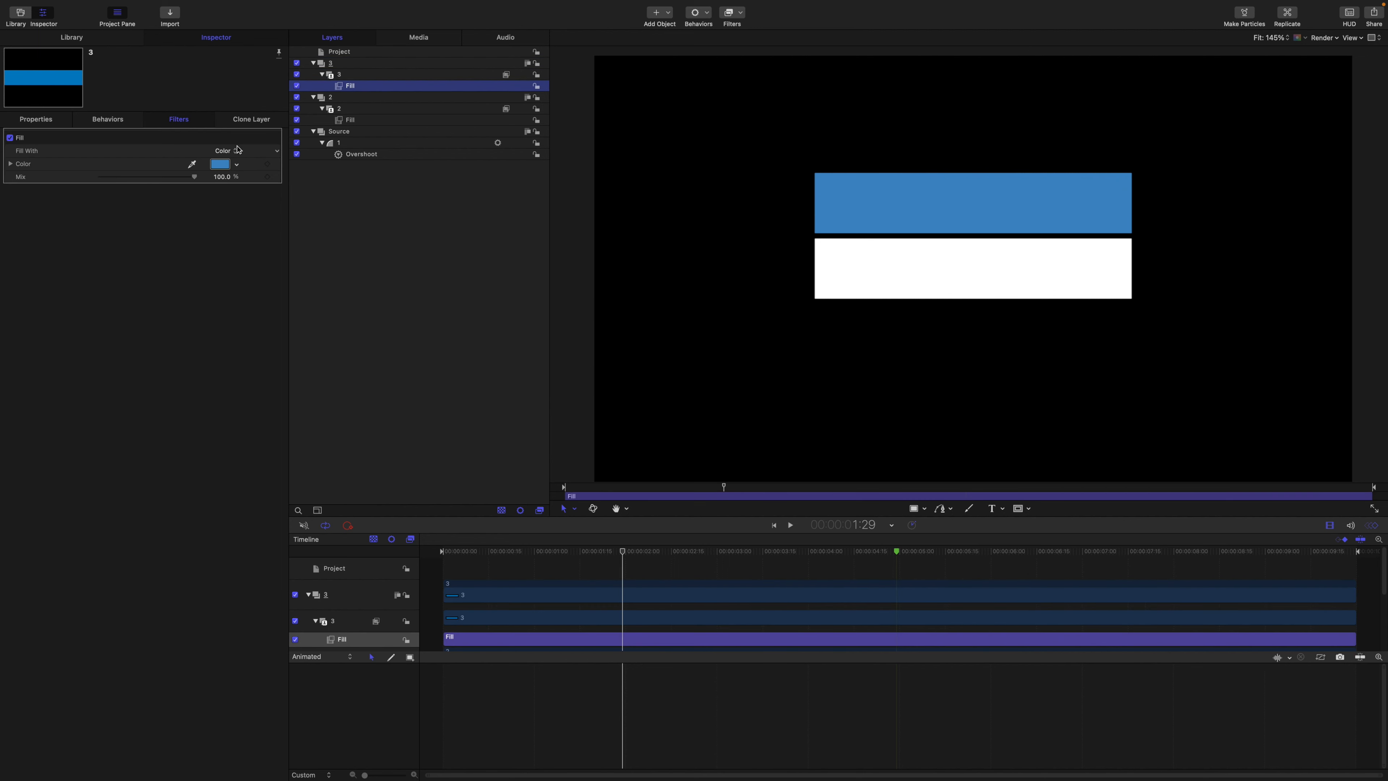
pyautogui.moveTo(236, 164); pyautogui.dragTo(272, 212)
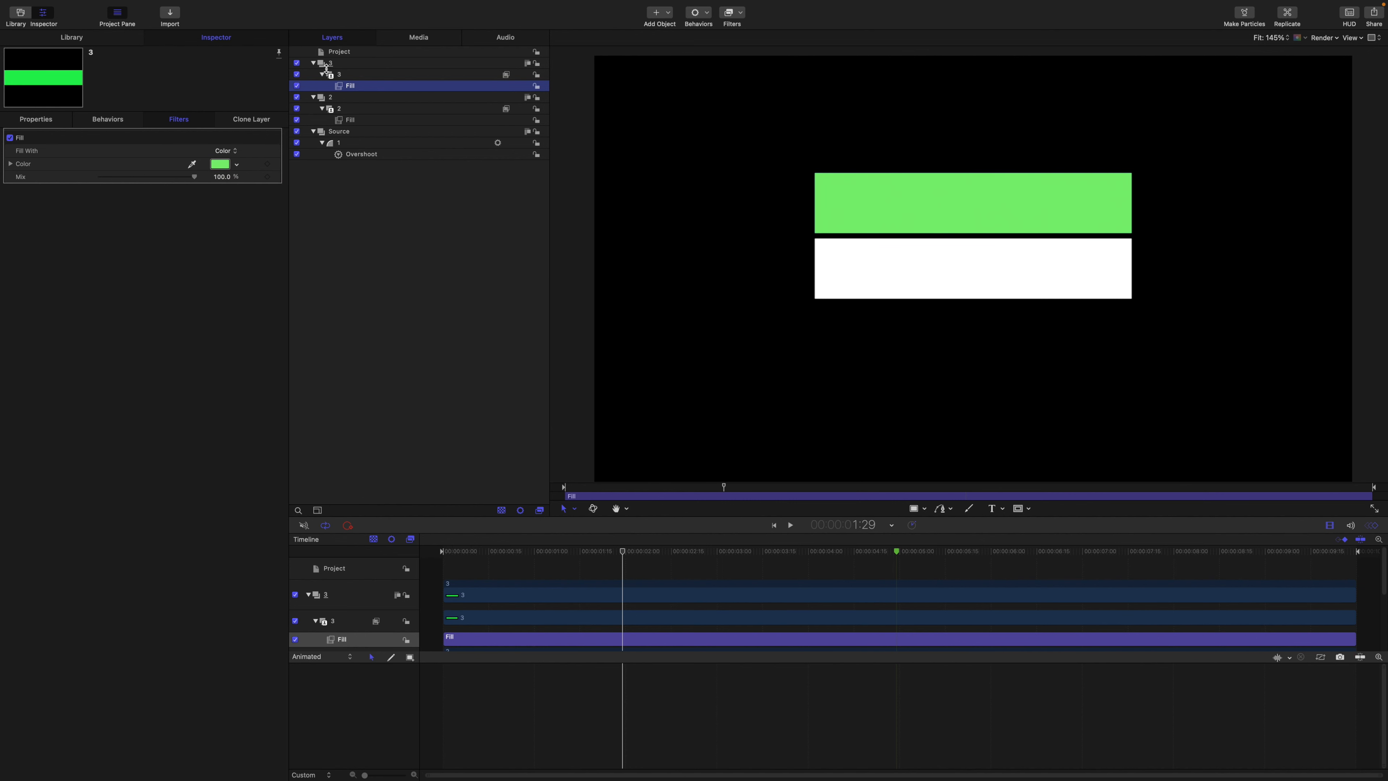
pyautogui.click(329, 63)
pyautogui.click(34, 119)
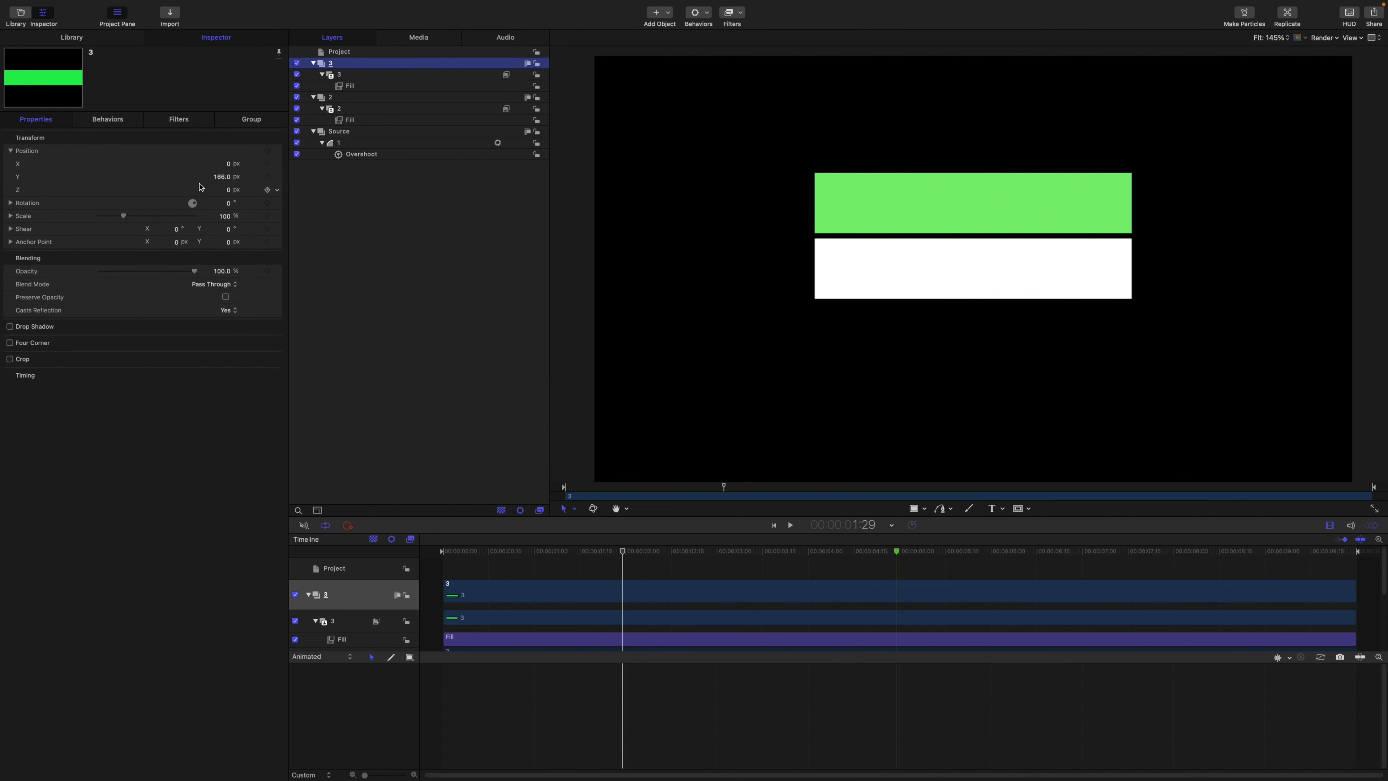
pyautogui.moveTo(218, 177); pyautogui.dragTo(220, 176)
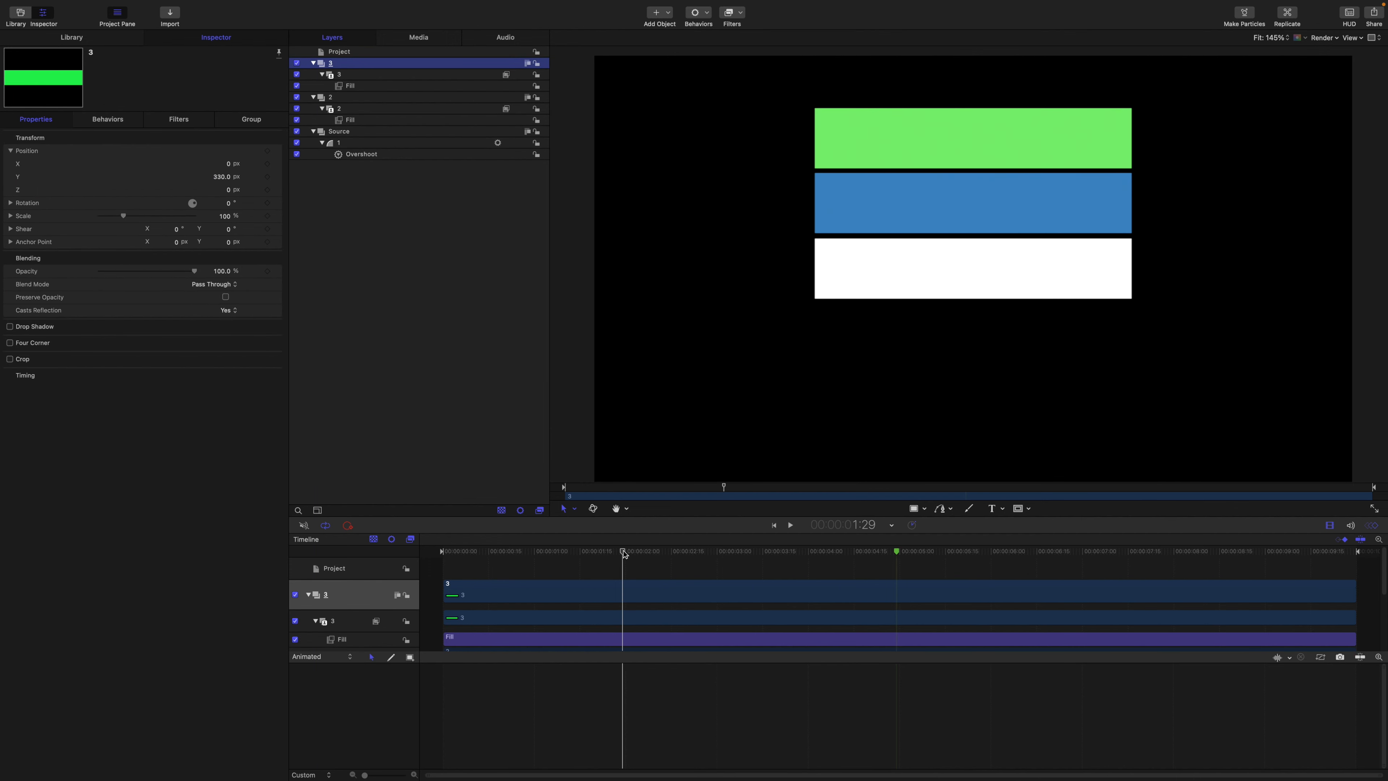
# - Play the animation from the start to check the motion of all three bars
pyautogui.moveTo(623, 552); pyautogui.dragTo(328, 528)
pyautogui.press('space')
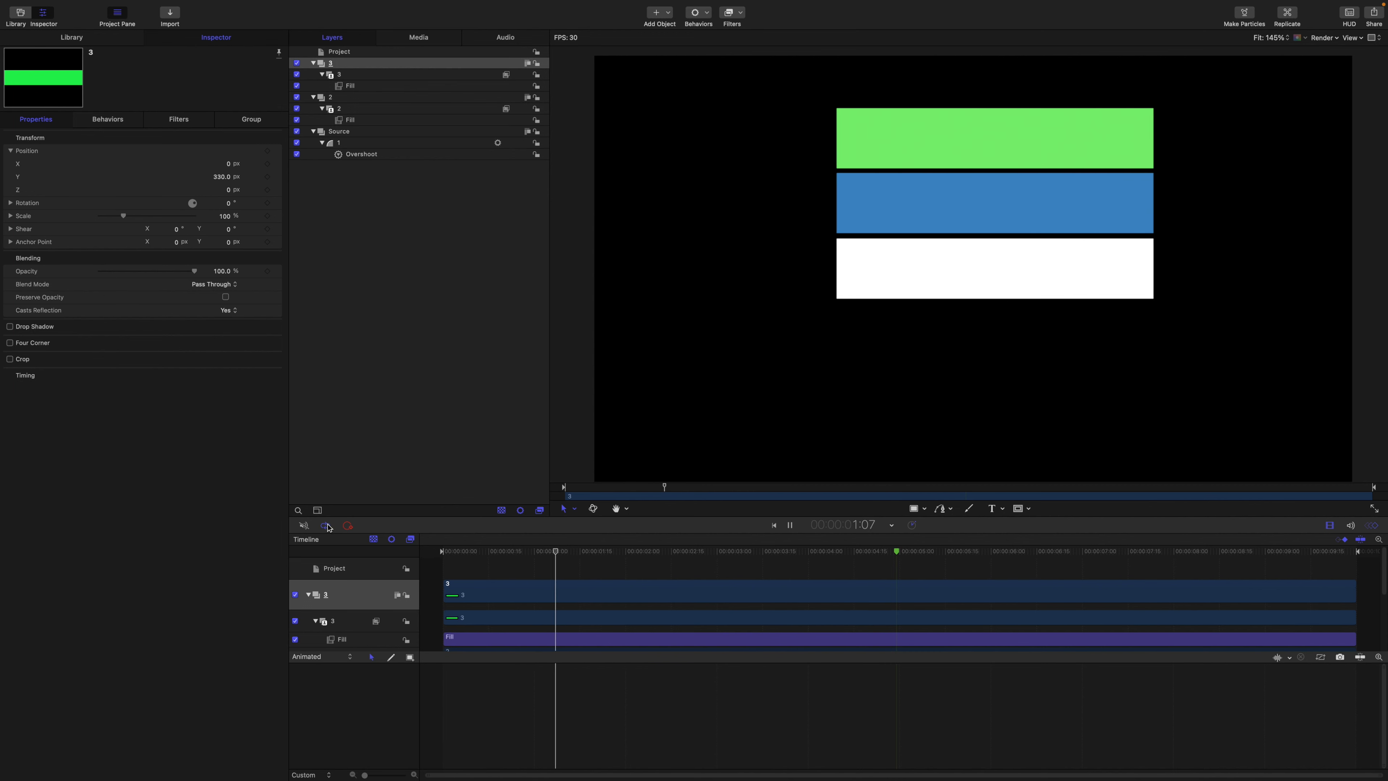
pyautogui.press('space')
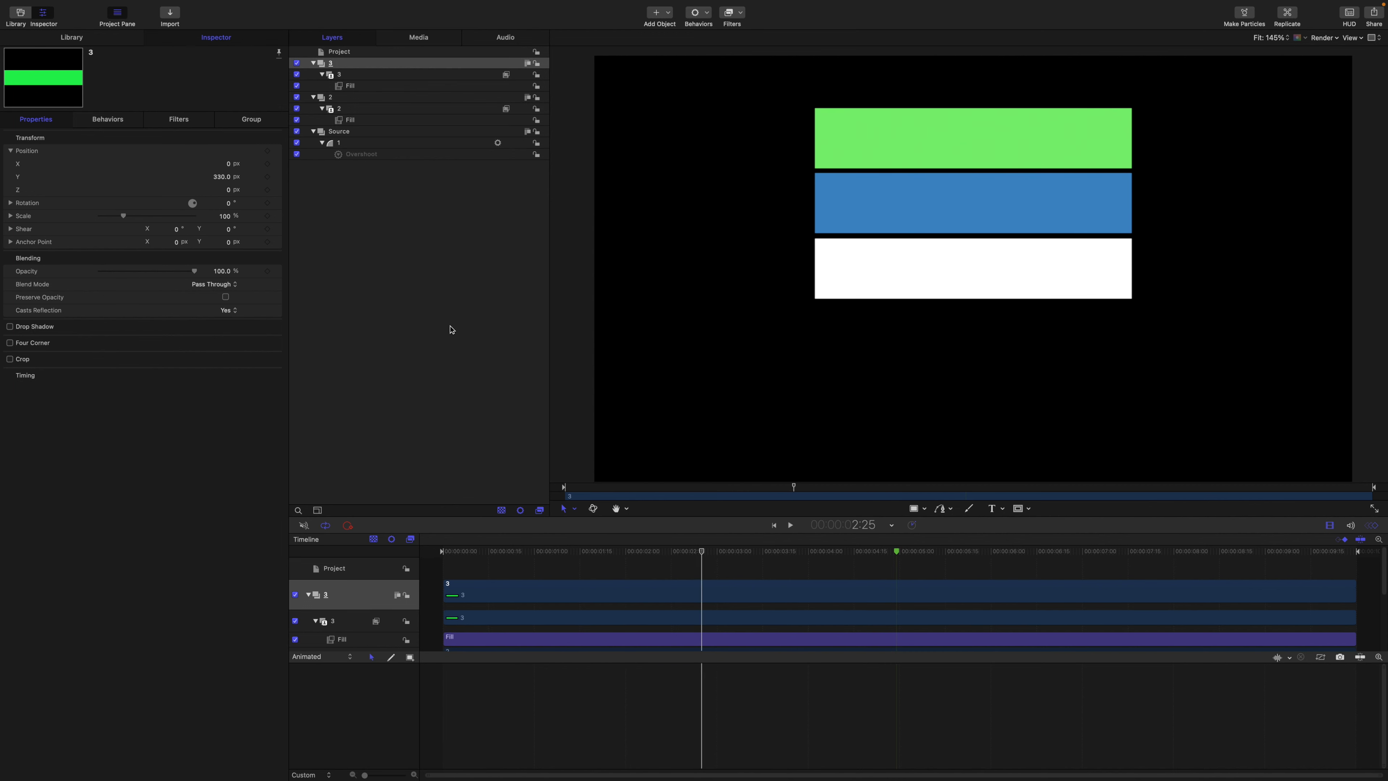
# - Shift clone layer 2 in time so that it starts at frame 4
pyautogui.click(244, 736)
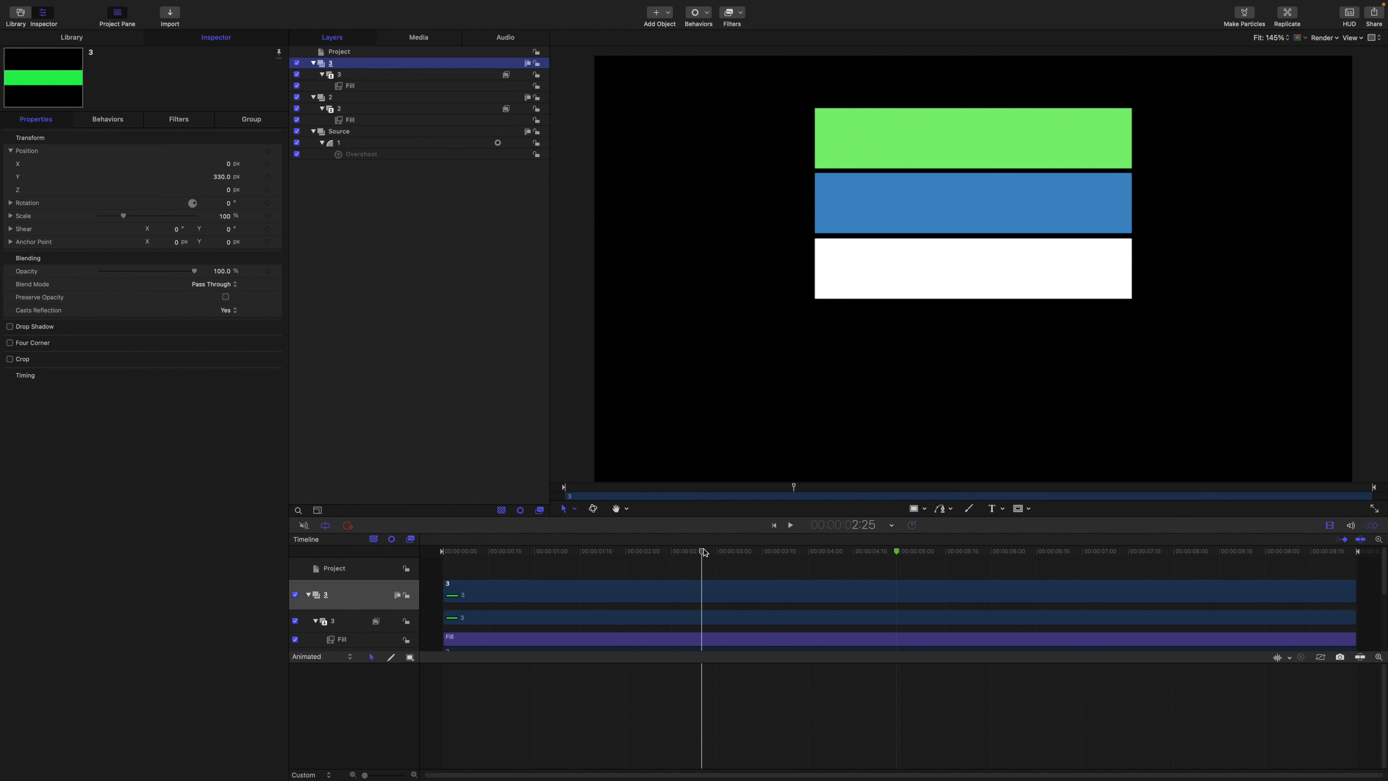
pyautogui.moveTo(702, 551); pyautogui.dragTo(340, 517)
pyautogui.press('Right')
pyautogui.press('Right')
pyautogui.press('Right')
pyautogui.press('Right')
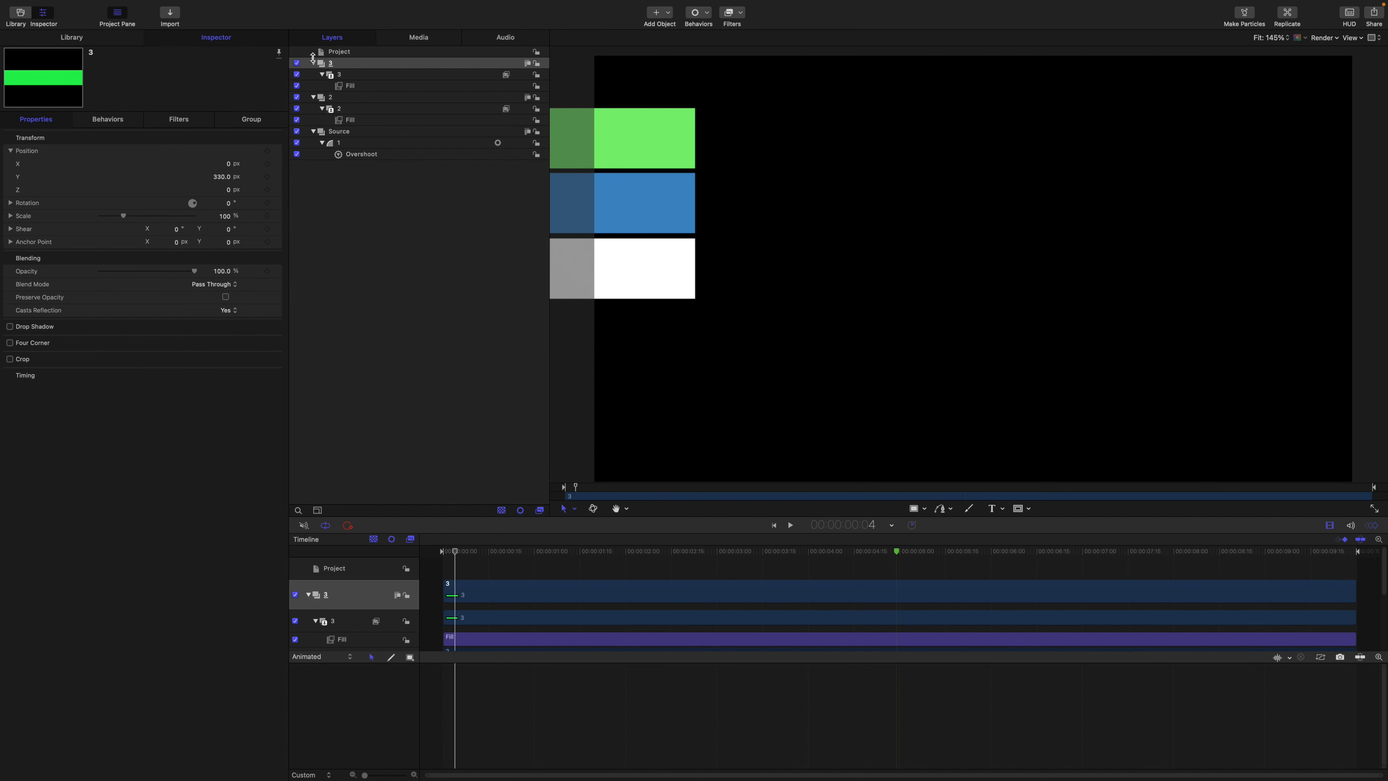
pyautogui.click(346, 109)
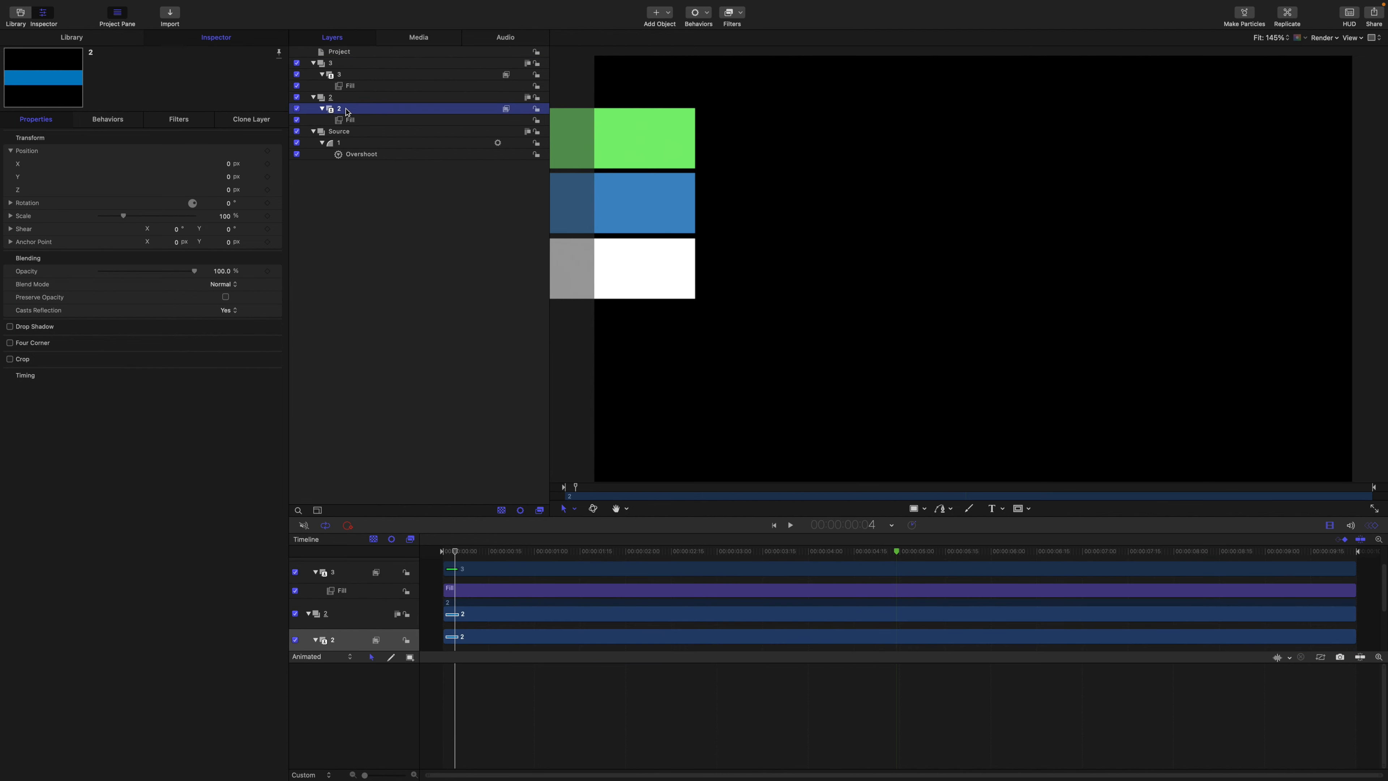
pyautogui.hotkey('shift', '[')
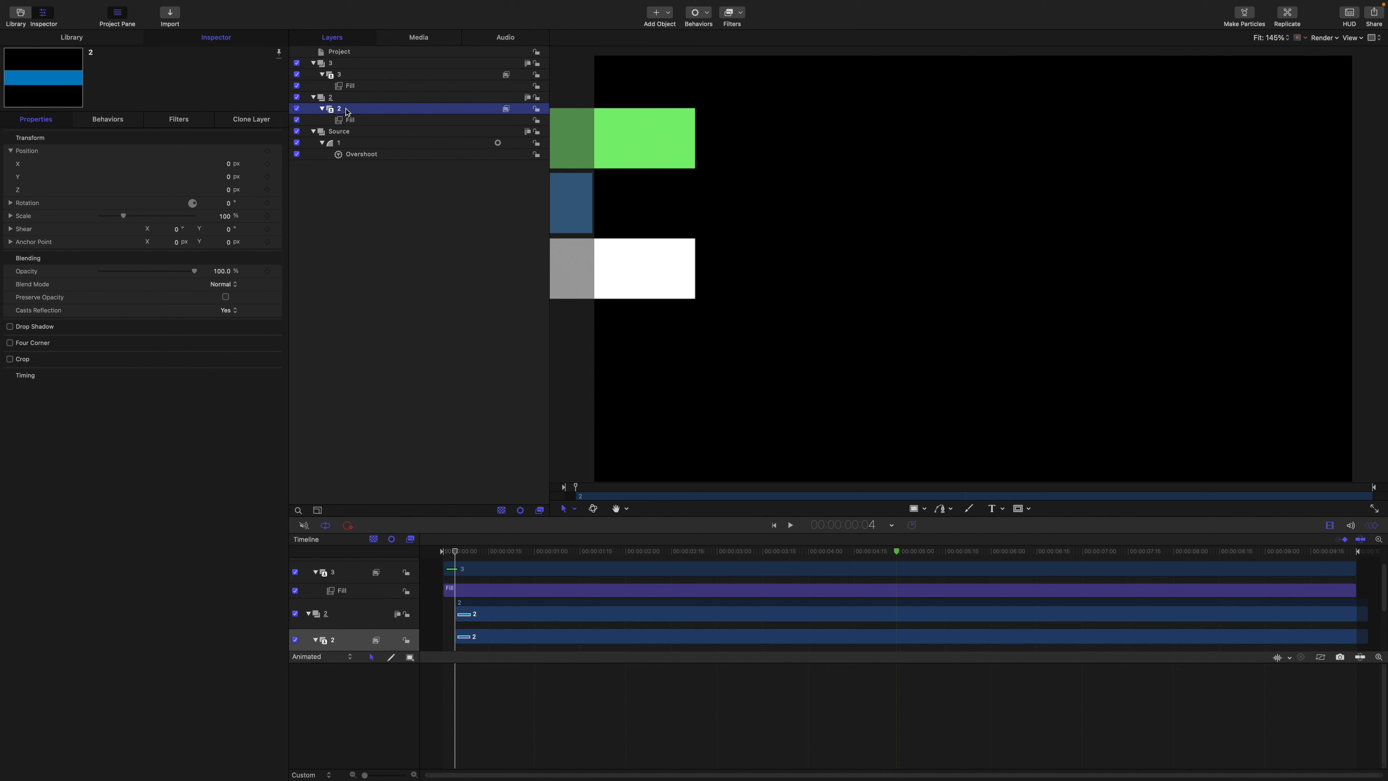
# - Shift clone layer 3 in time so that it starts at frame 8
pyautogui.press('Right')
pyautogui.press('Right')
pyautogui.press('Right')
pyautogui.press('Right')
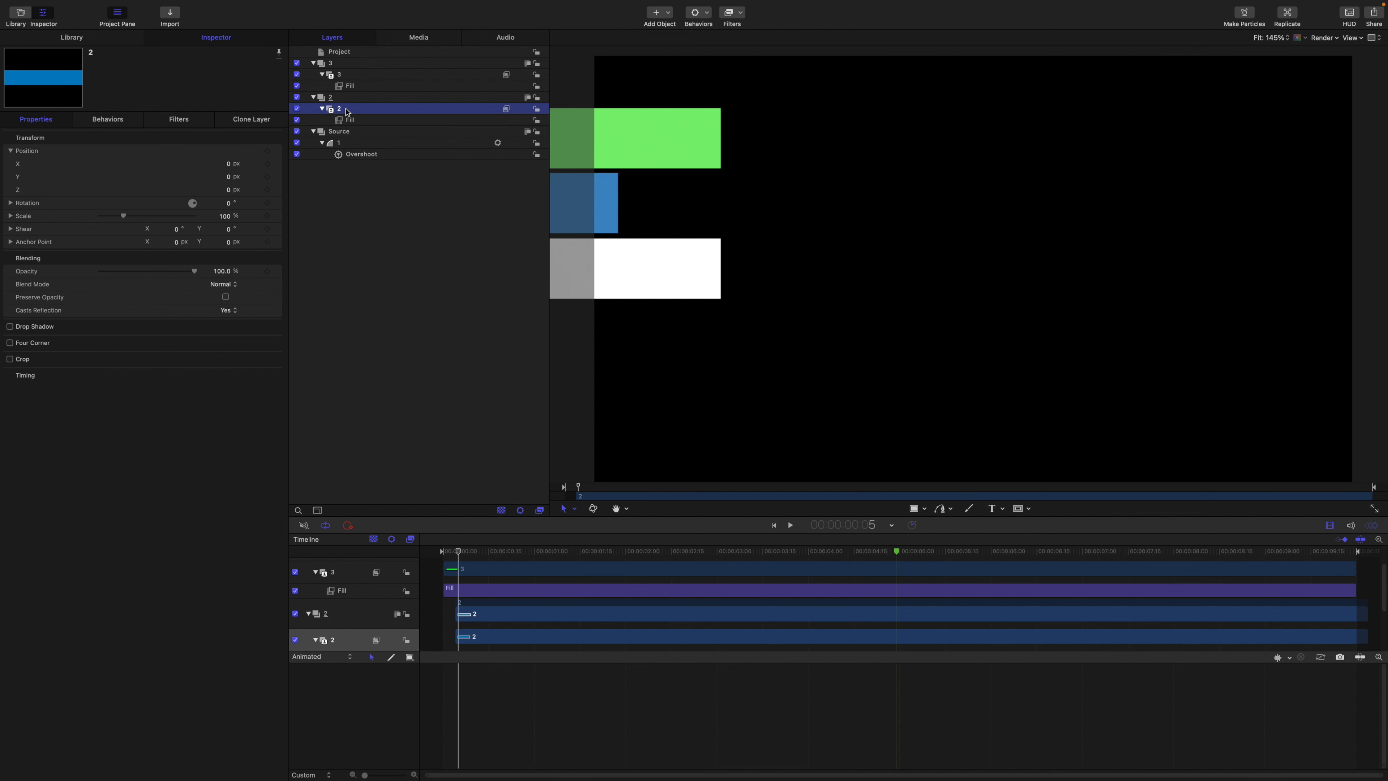
pyautogui.click(344, 78)
pyautogui.hotkey('shift', '[')
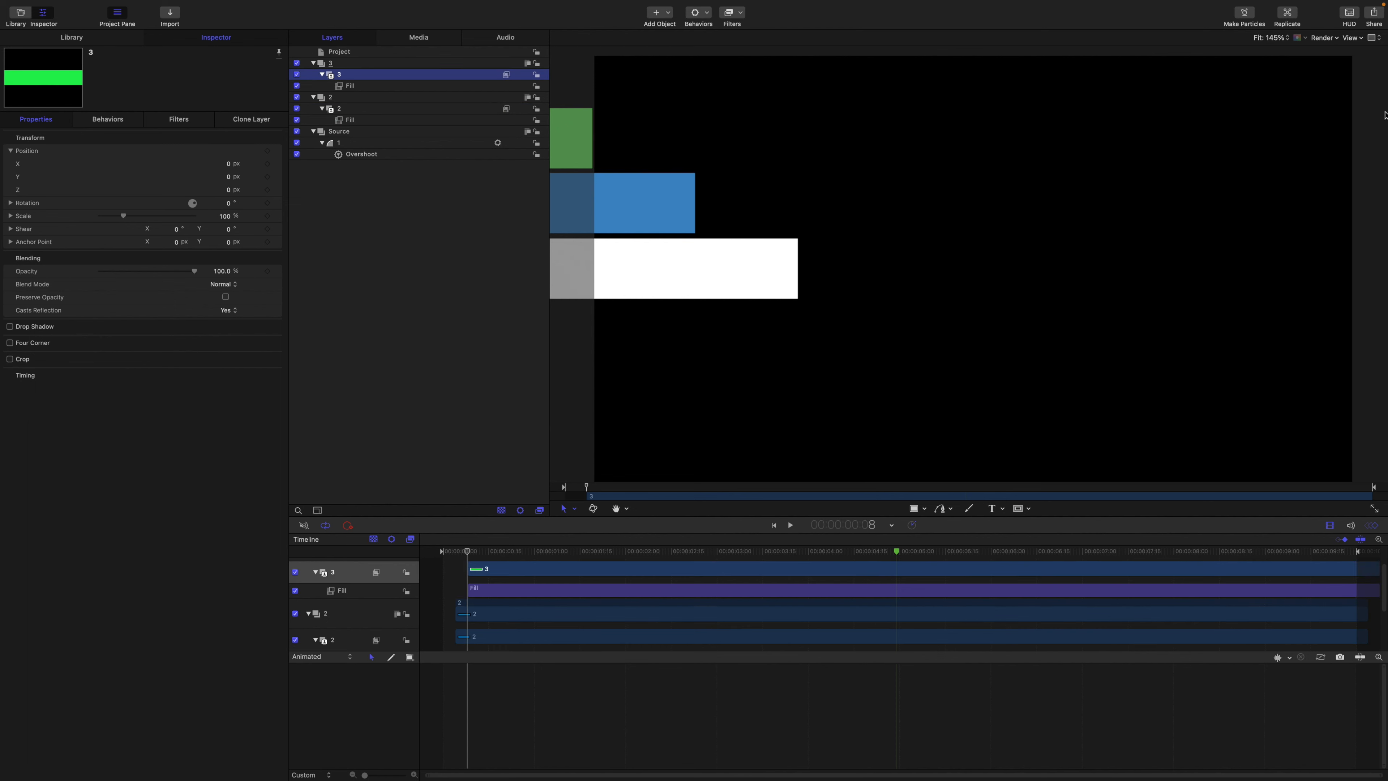
# - Switch off Show Full View Area for the canvas and play the staggered bar animation
pyautogui.click(1349, 42)
pyautogui.click(1323, 256)
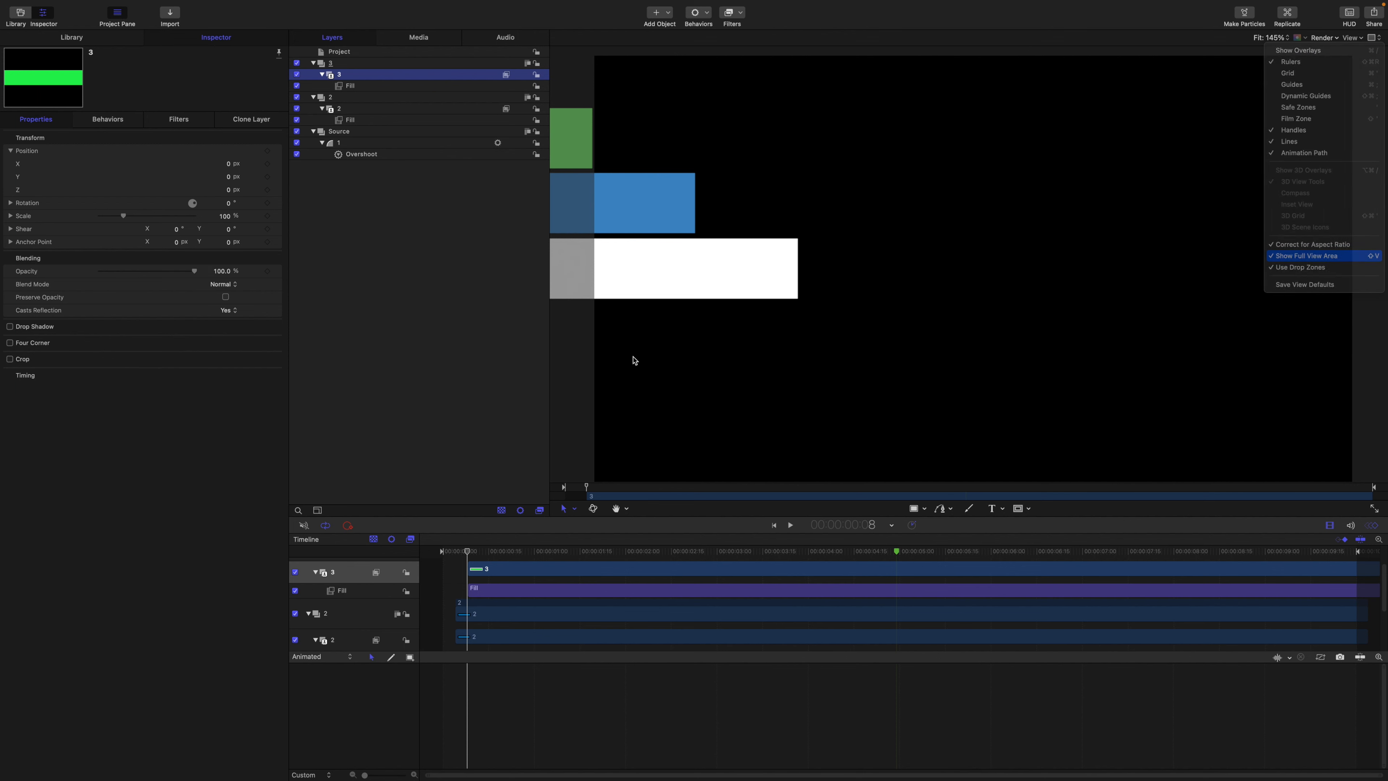
pyautogui.press('space')
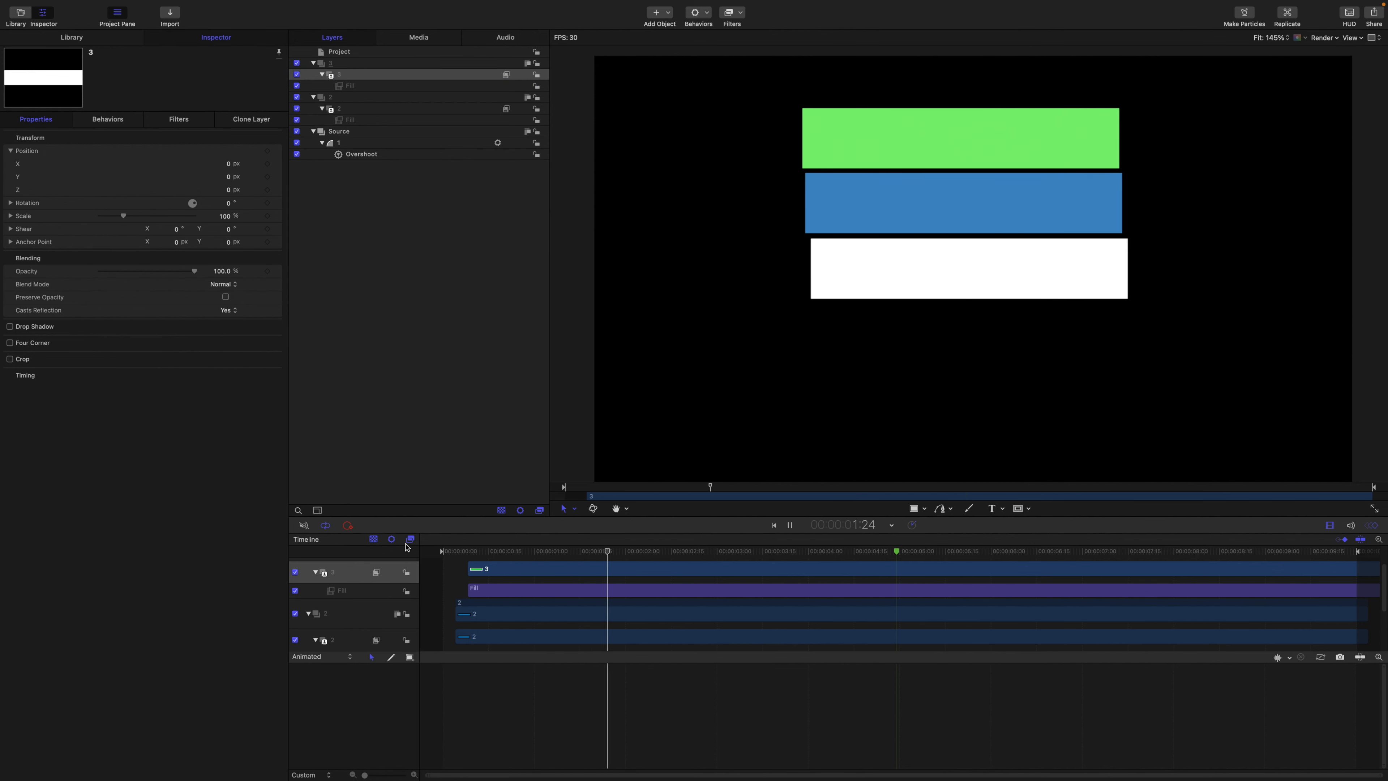
pyautogui.press('space')
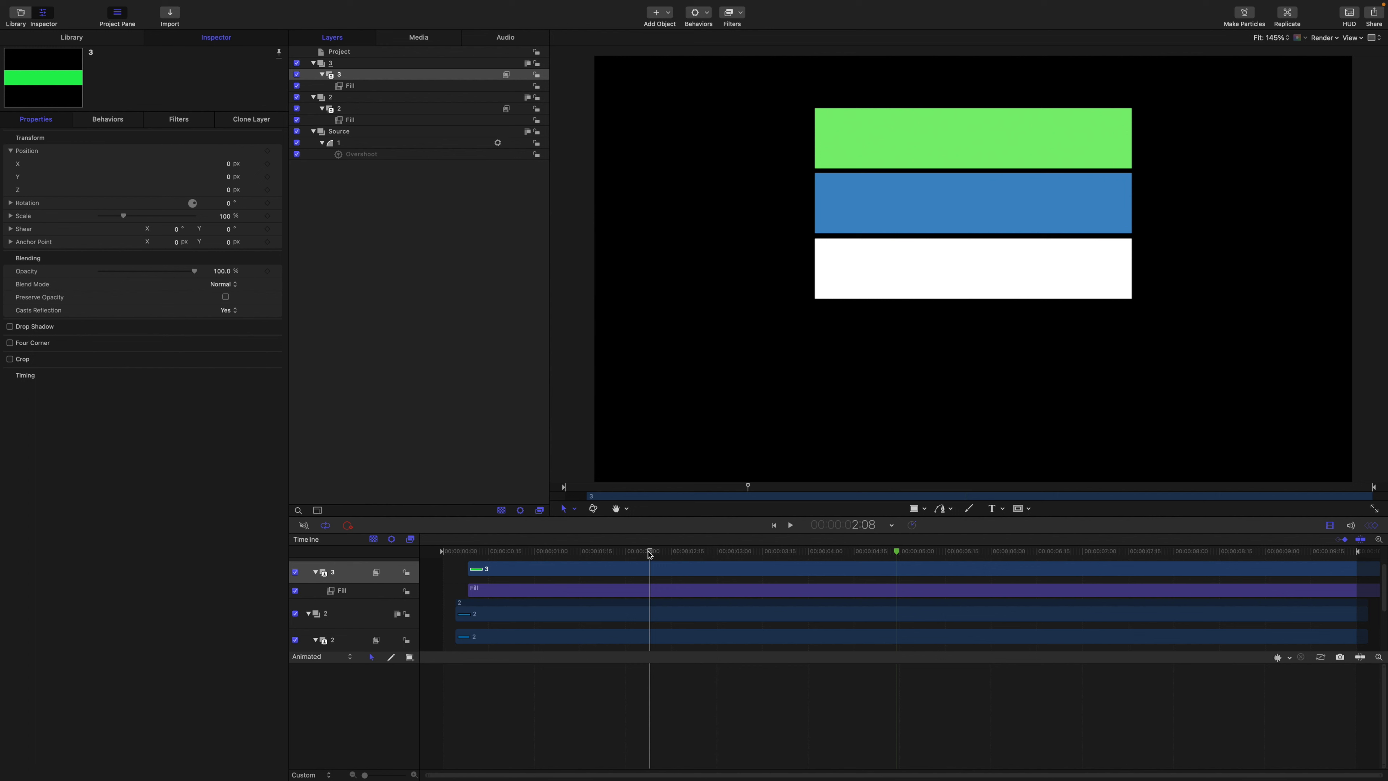
# - Move the playhead to the green marker at 4:29 and collapse groups 3, 2 and Source in the layer list
pyautogui.moveTo(651, 554); pyautogui.dragTo(897, 574)
pyautogui.click(314, 63)
pyautogui.click(313, 74)
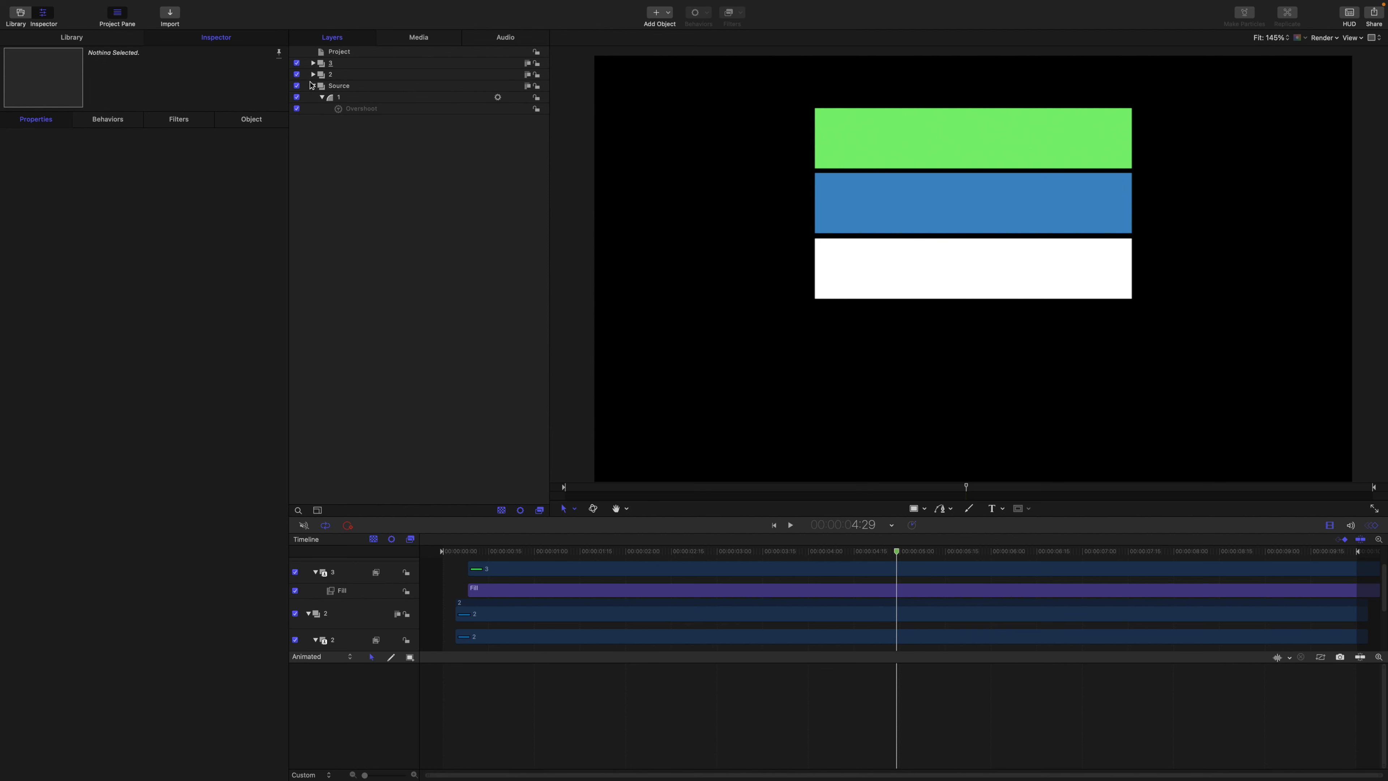
pyautogui.click(313, 86)
# - Select groups 3 through Source and add a new empty group above them
pyautogui.click(342, 64)
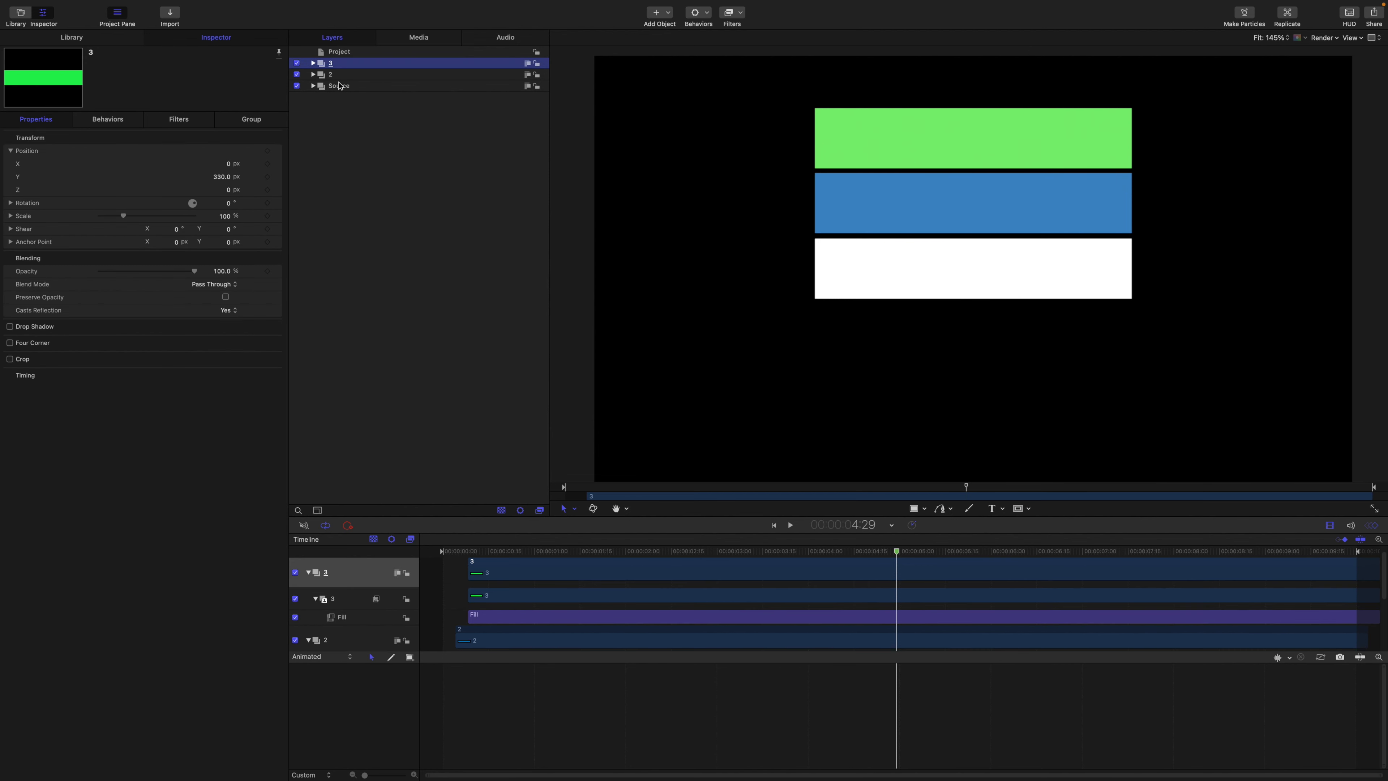
pyautogui.keyDown('shift'); pyautogui.click(341, 87); pyautogui.keyUp('shift')
pyautogui.press('super+shift+n')
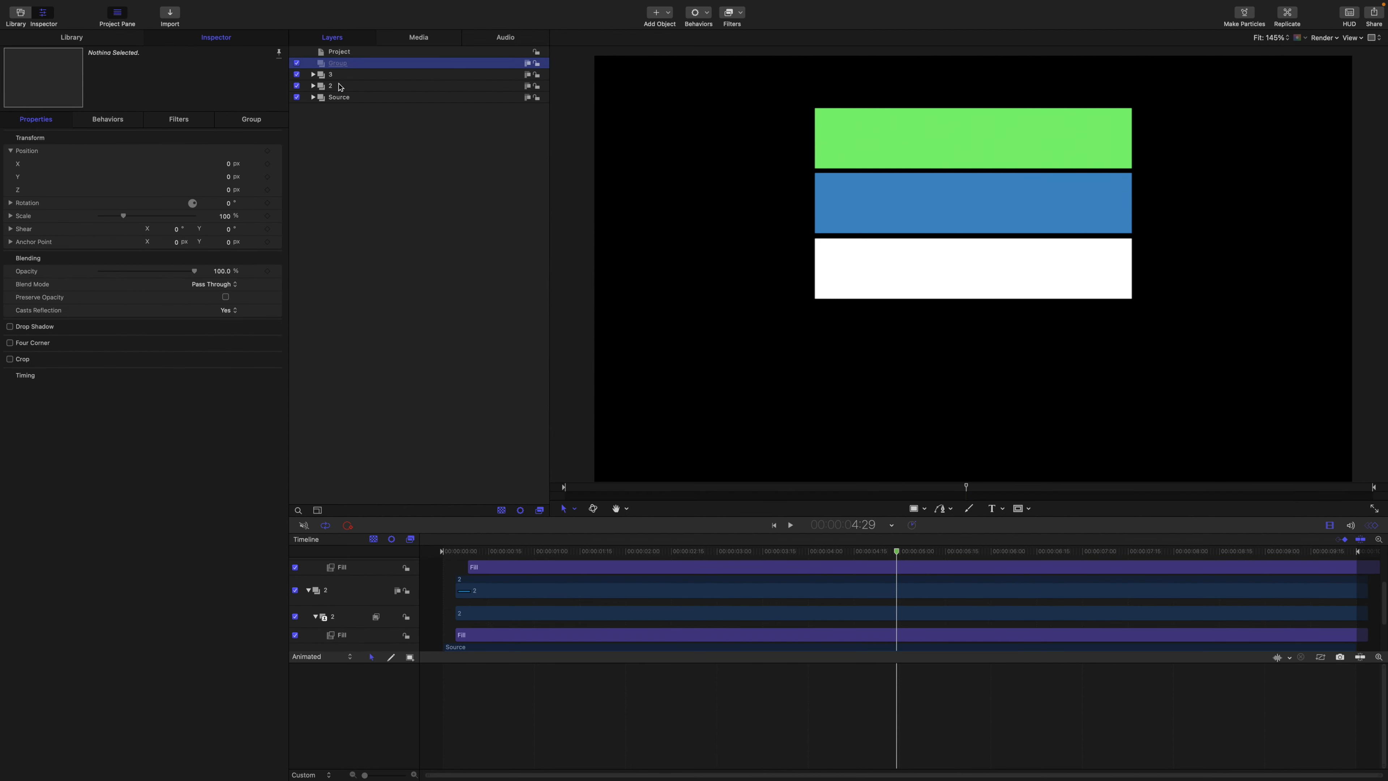
# - Trim the end of the Source group to the playhead at 4:29 and expand layer 1 inside it
pyautogui.click(340, 98)
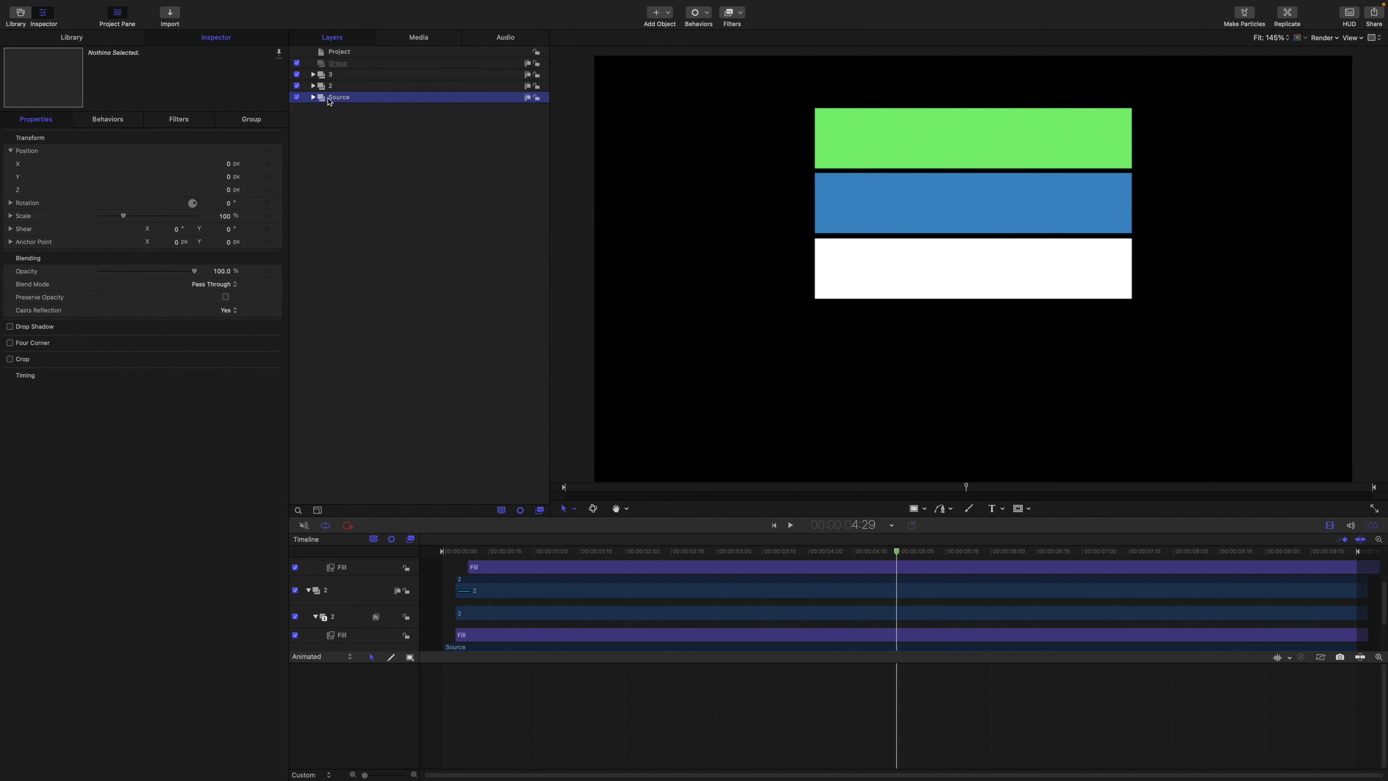
pyautogui.moveTo(349, 101); pyautogui.dragTo(344, 98)
pyautogui.hotkey('alt', ']')
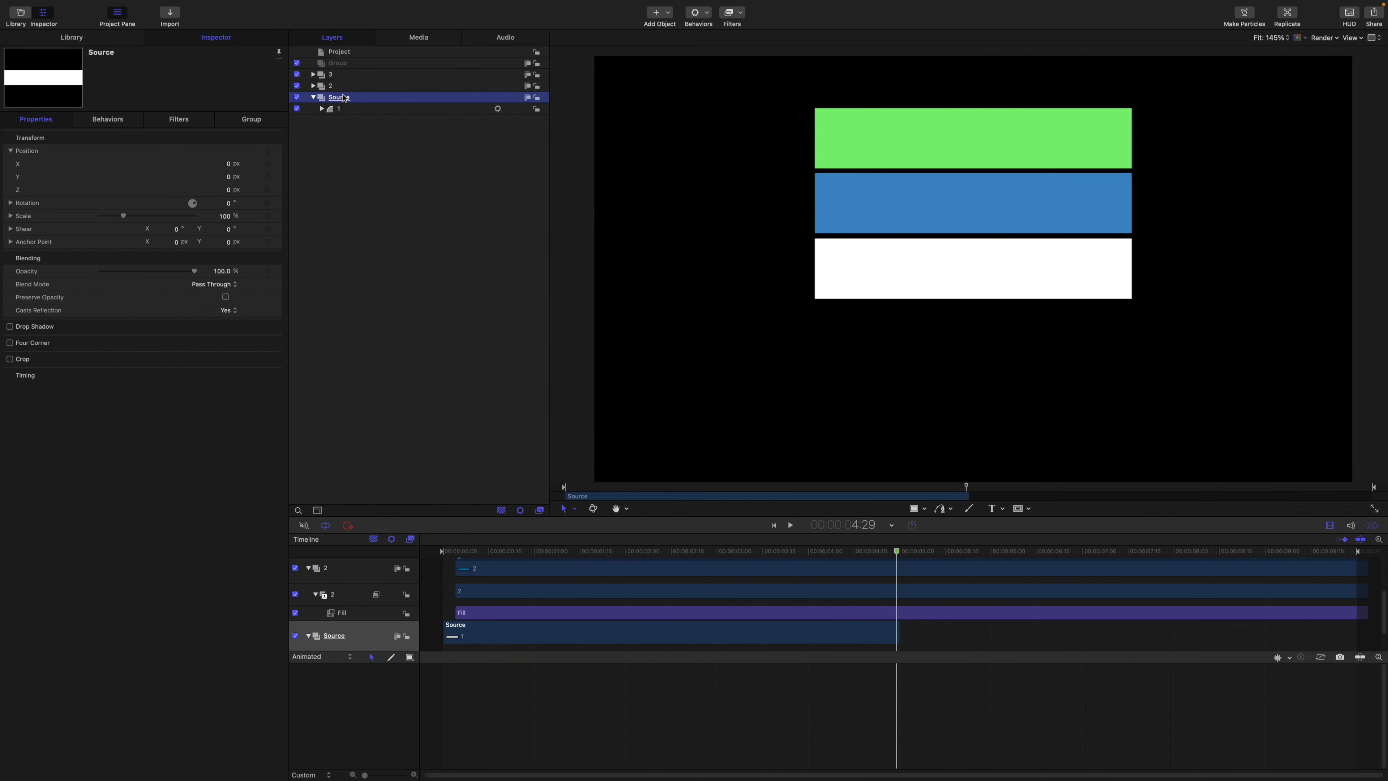
pyautogui.click(323, 108)
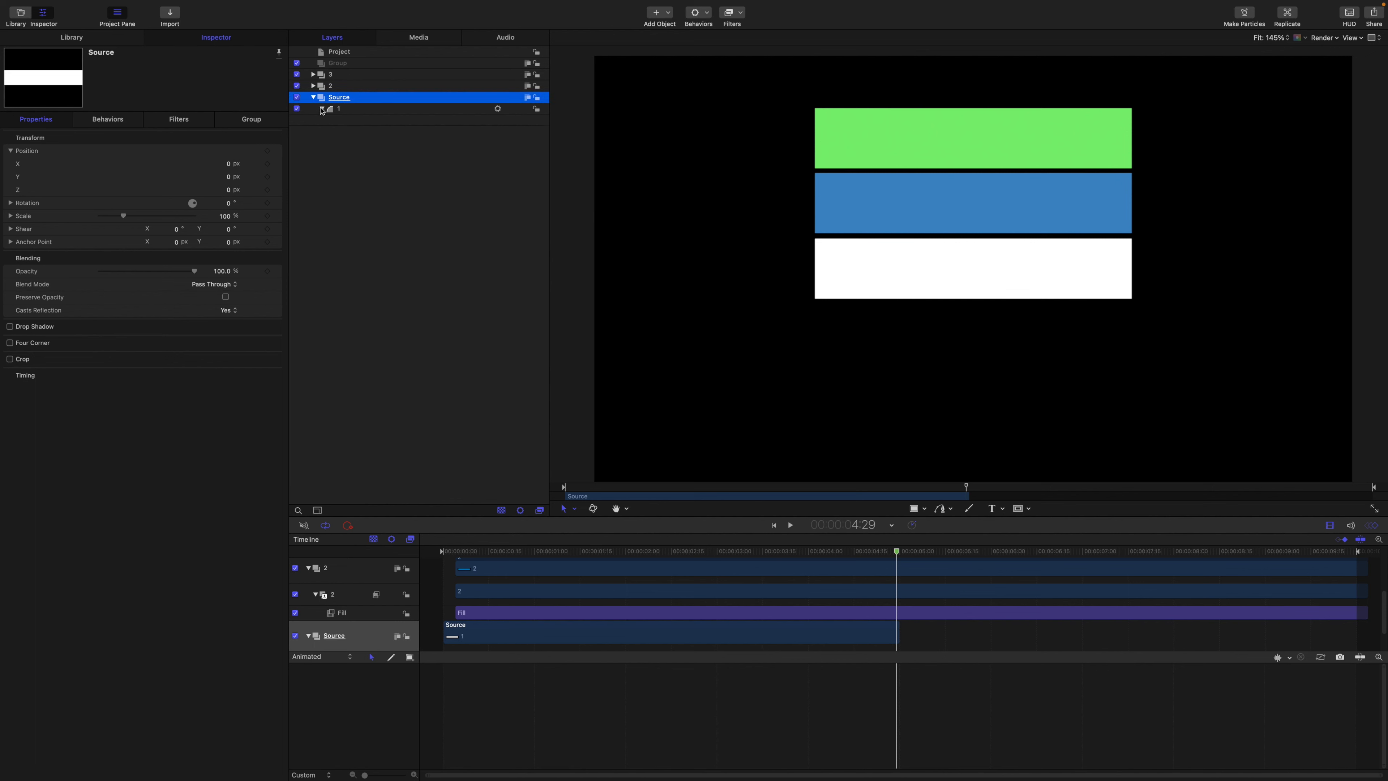
pyautogui.click(349, 110)
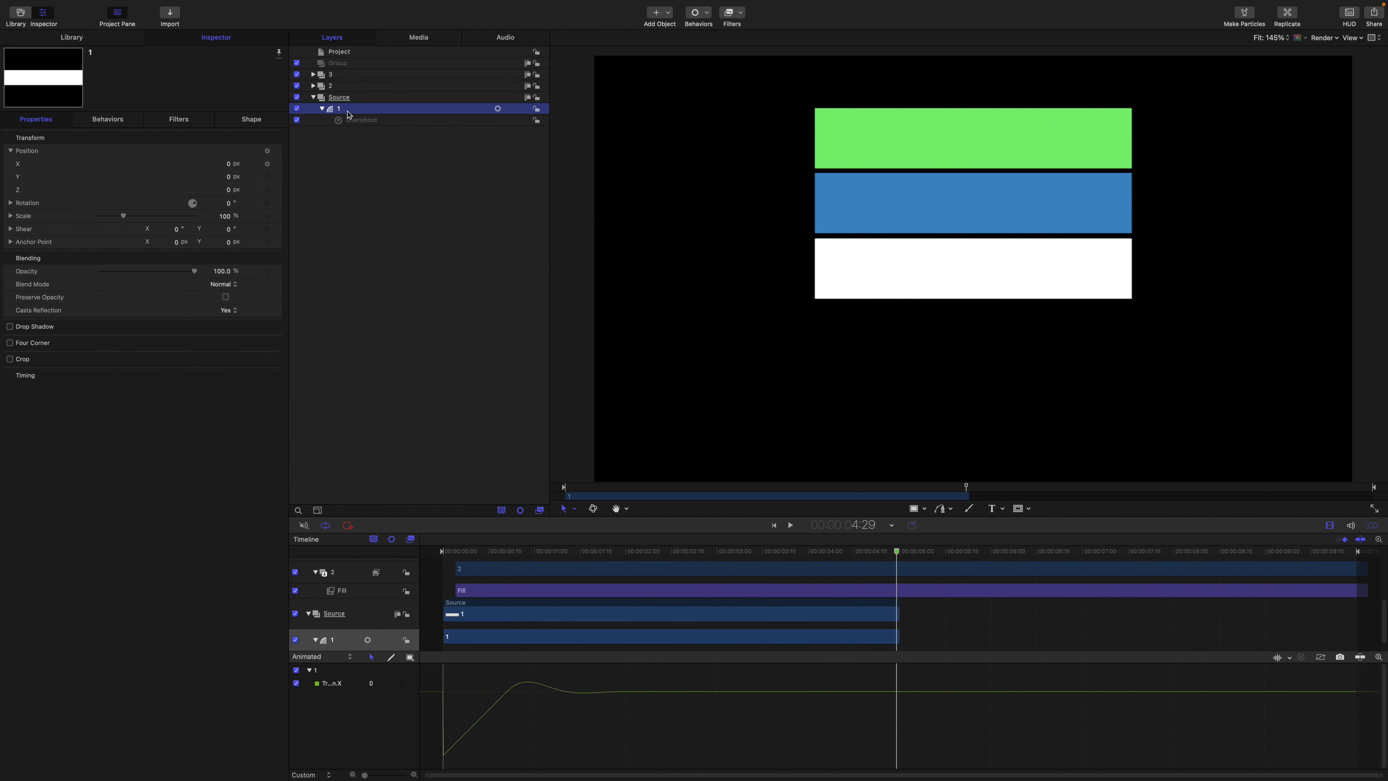
# - Trim the ends of clone layers 2 and 3 inside their groups to the playhead at 4:29
pyautogui.click(340, 88)
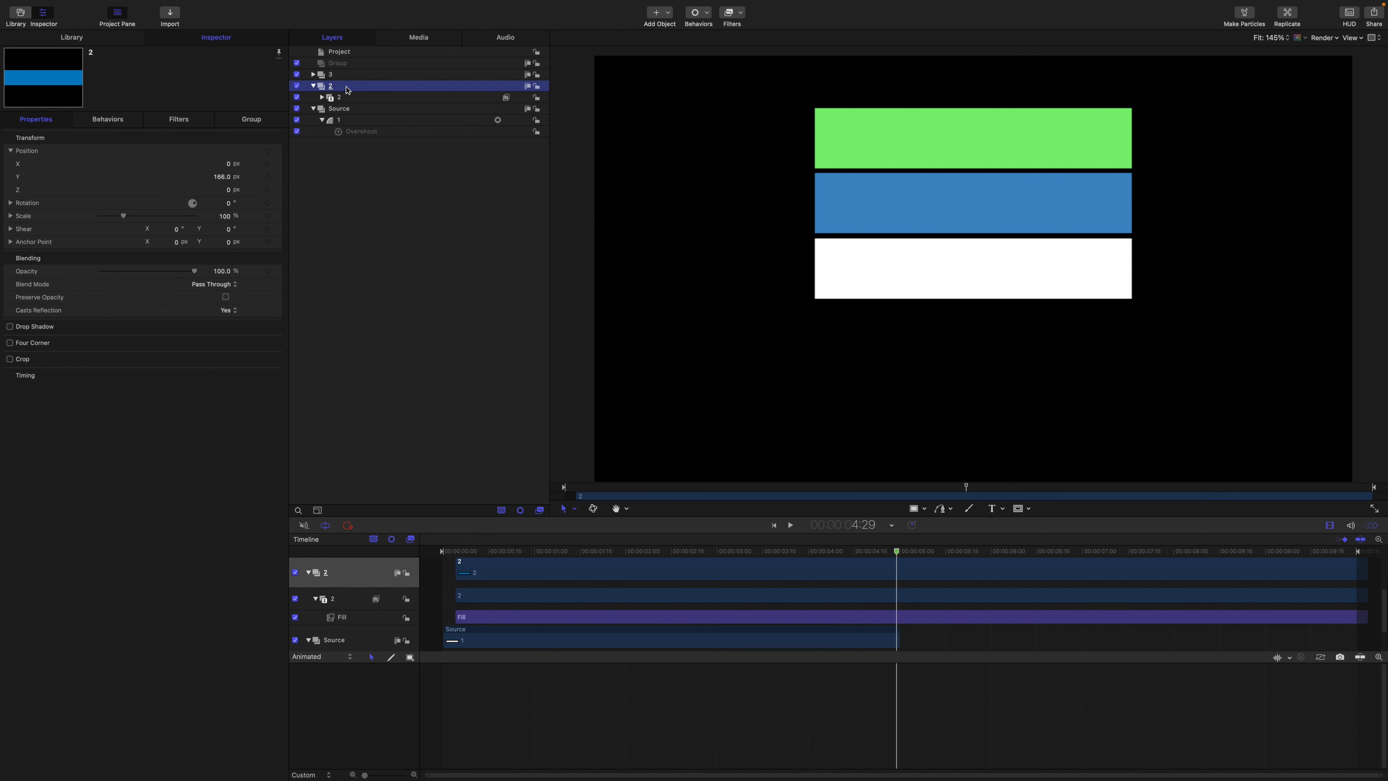
pyautogui.click(347, 99)
pyautogui.hotkey('alt', ']')
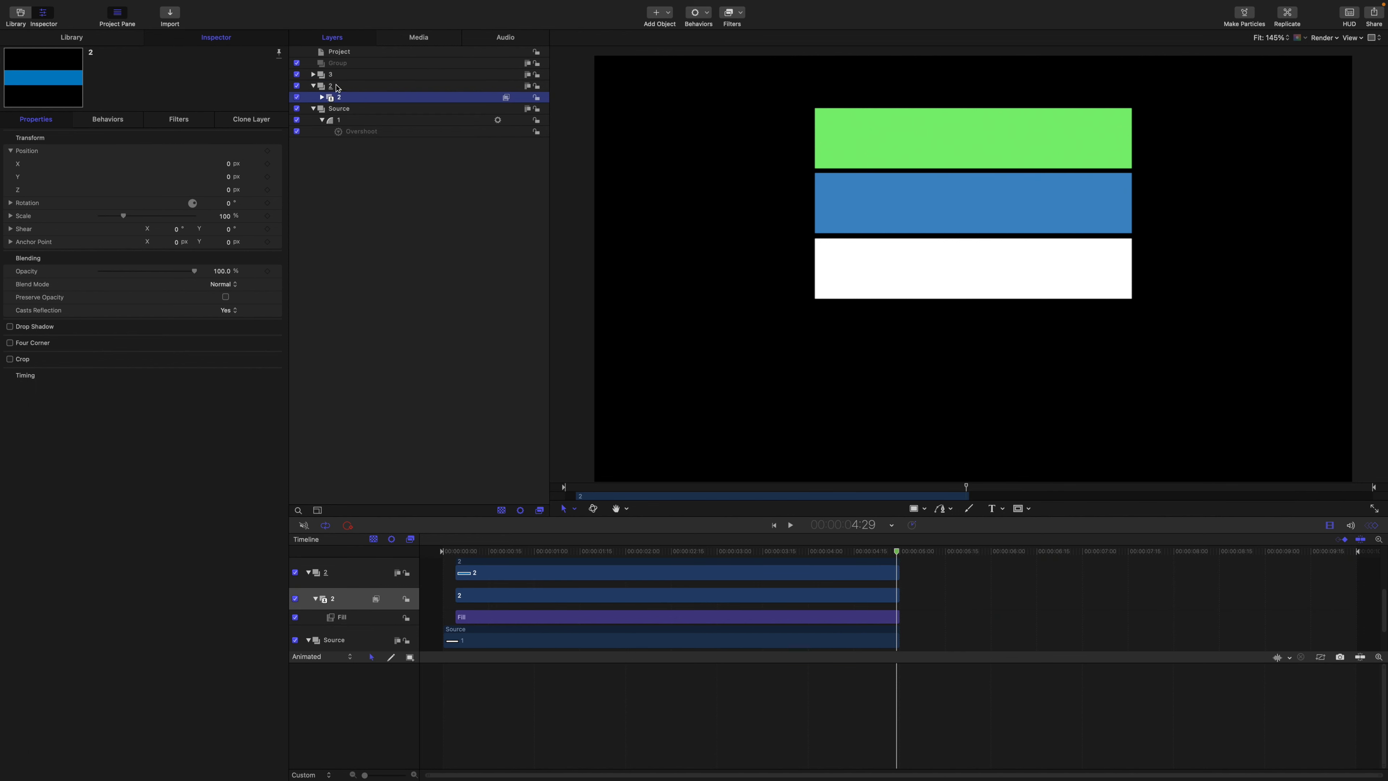
pyautogui.click(336, 87)
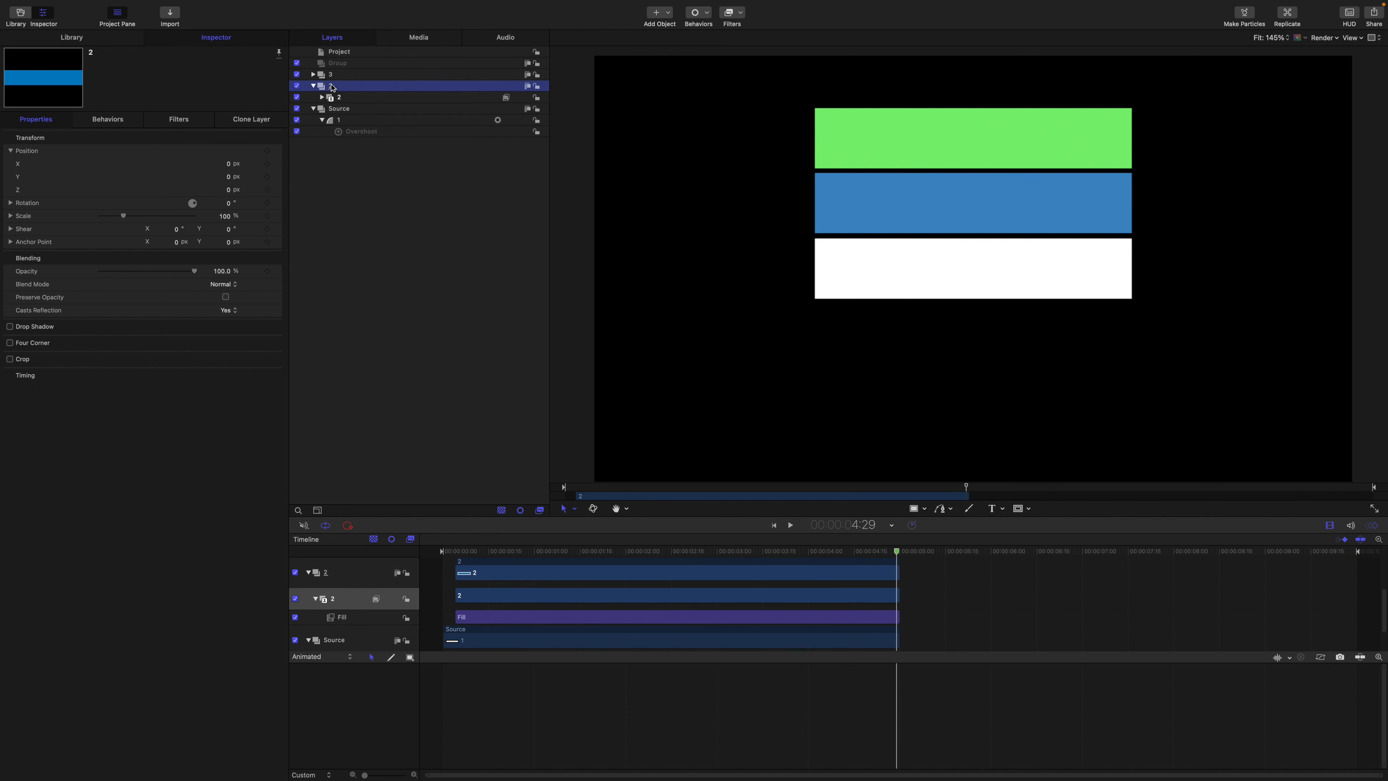
pyautogui.click(315, 74)
pyautogui.click(342, 86)
pyautogui.hotkey('alt', ']')
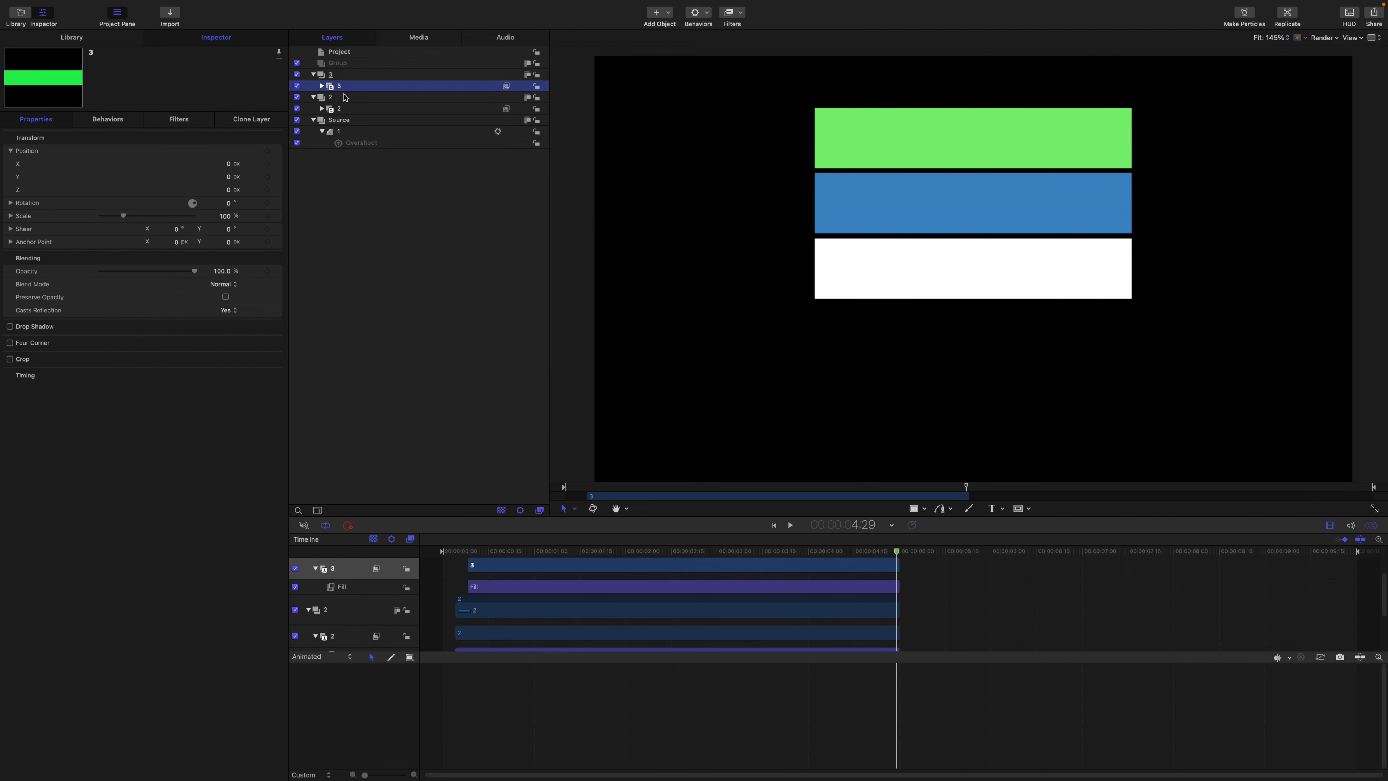
pyautogui.click(331, 77)
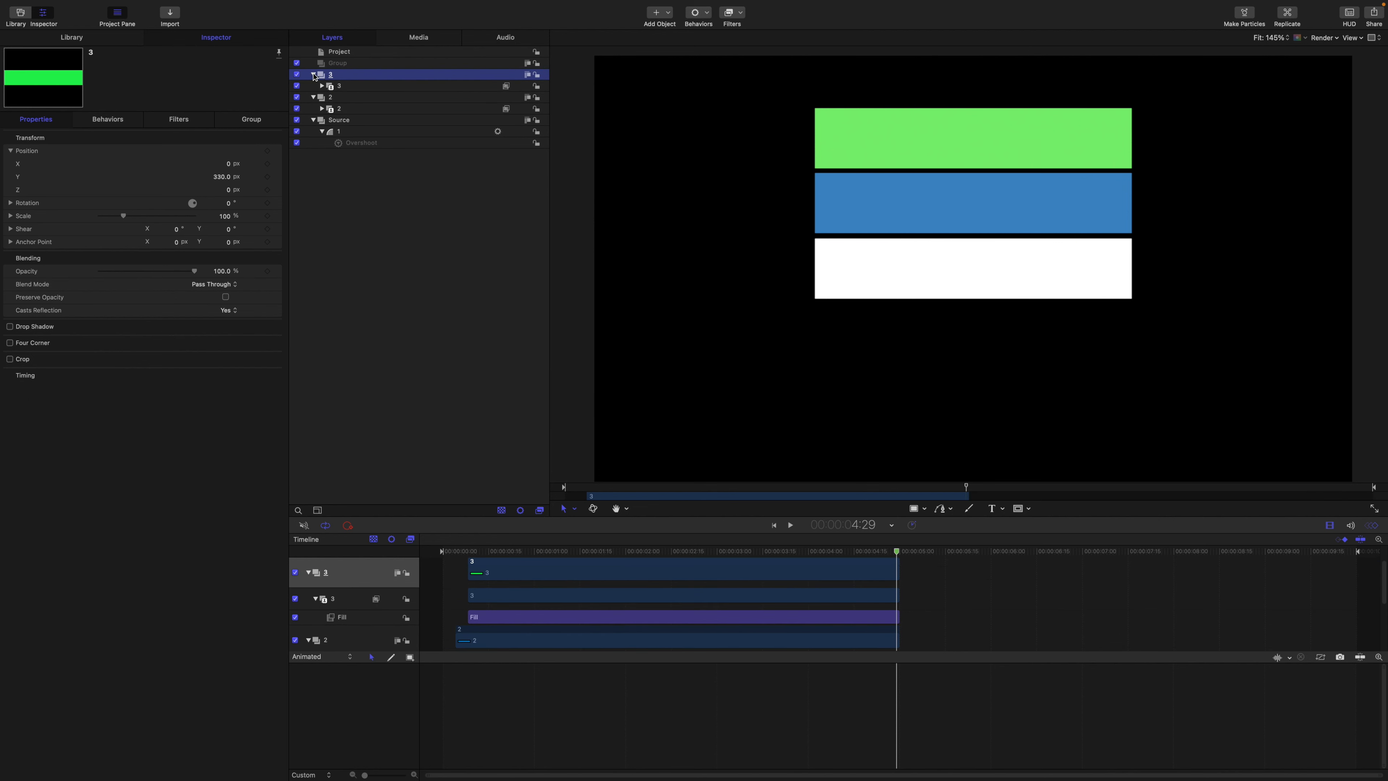
# - Collapse and select groups 3, 2 and Source, move them into the empty group and rename it Build In
pyautogui.click(314, 75)
pyautogui.click(314, 86)
pyautogui.click(313, 97)
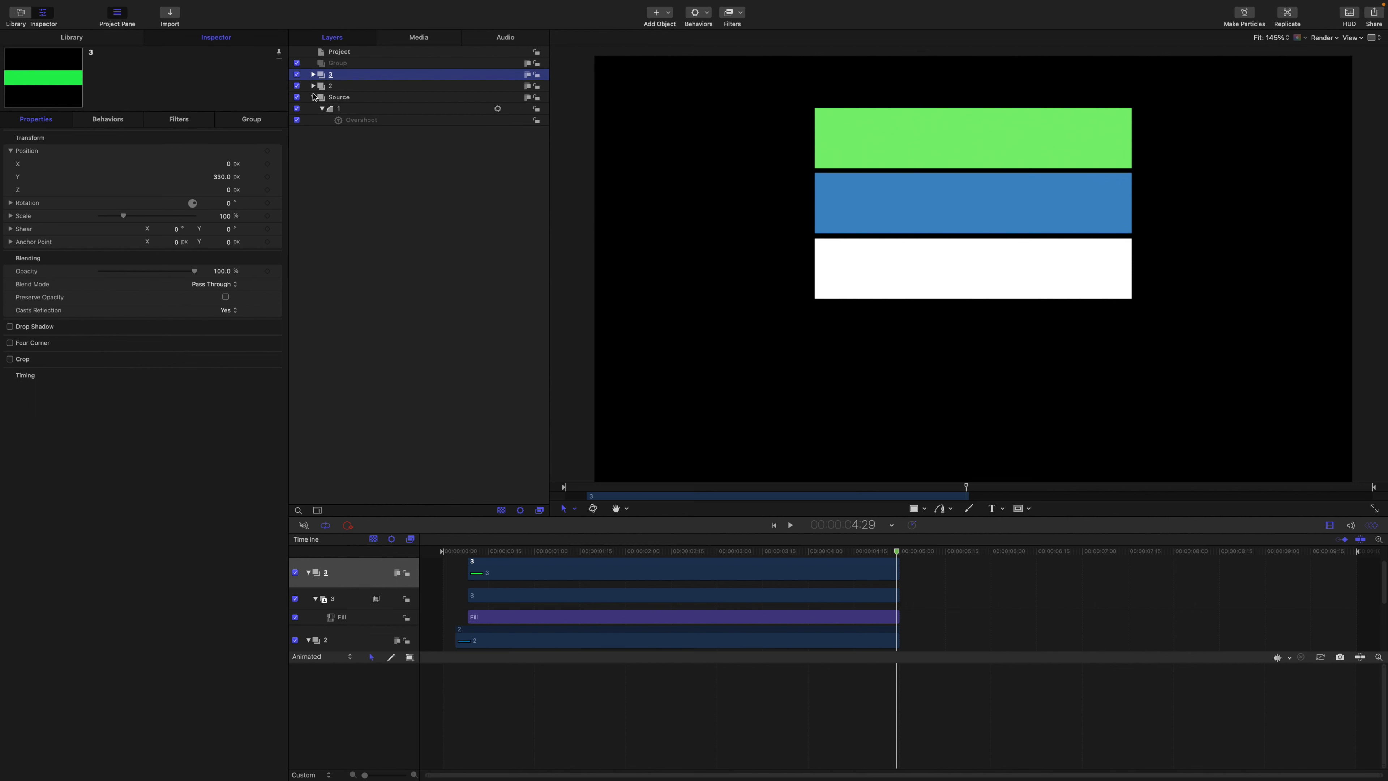
pyautogui.keyDown('shift'); pyautogui.click(335, 97); pyautogui.keyUp('shift')
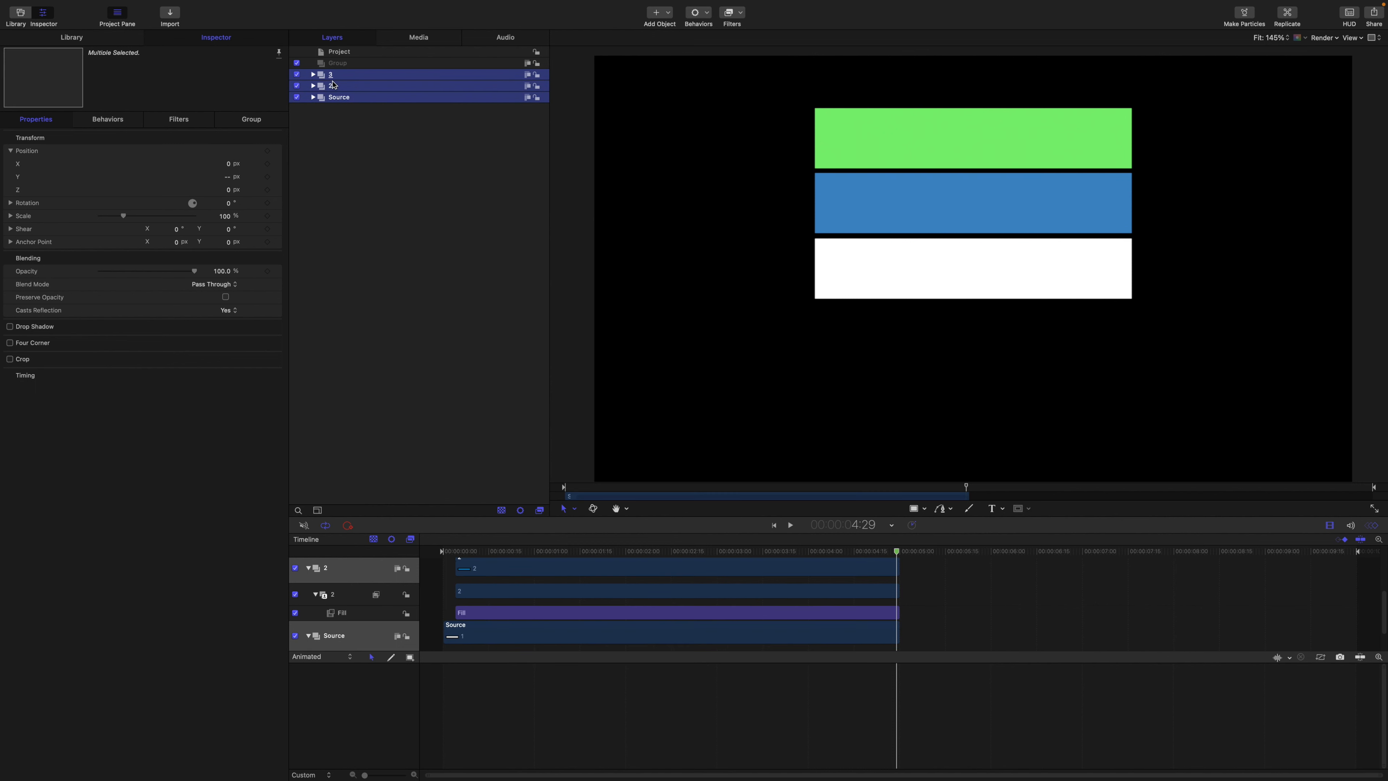
pyautogui.doubleClick(340, 63)
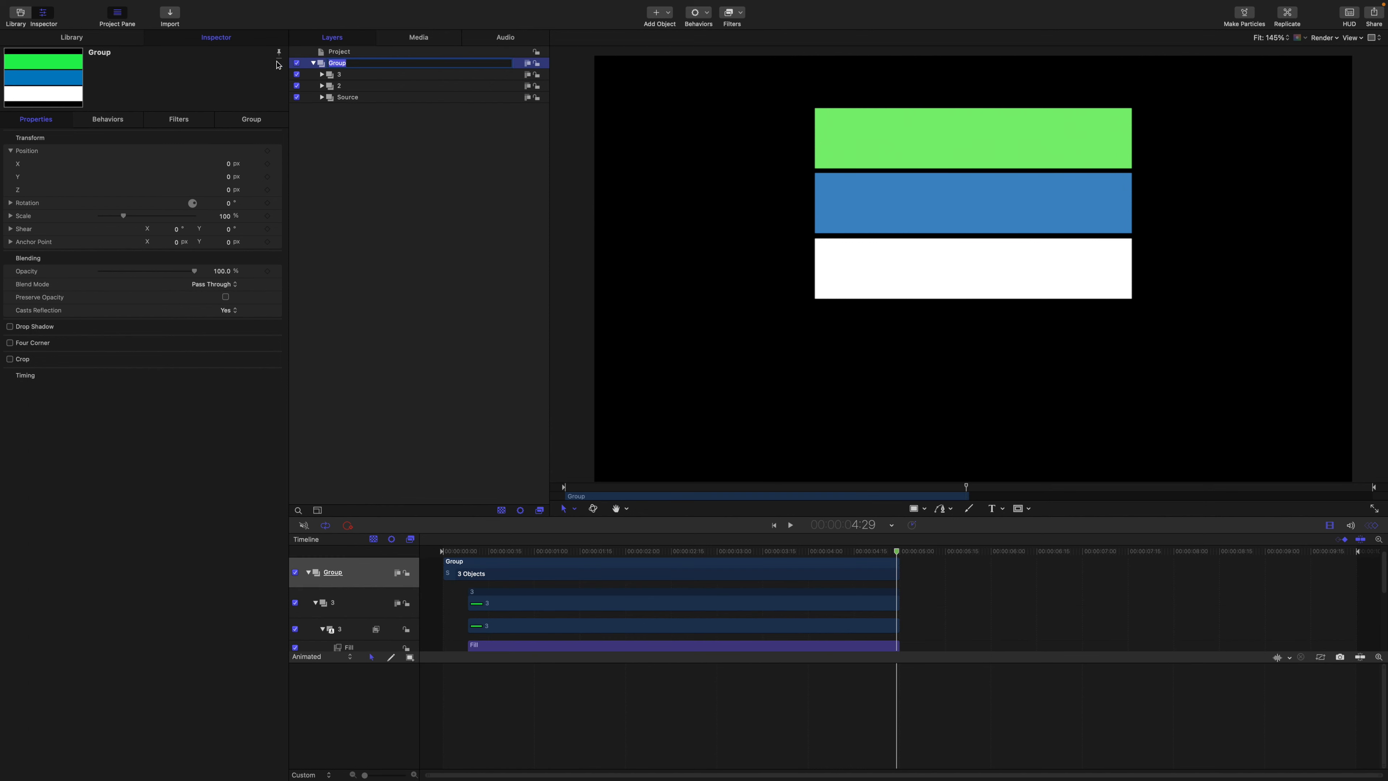
pyautogui.write('Build In')
pyautogui.press('Return')
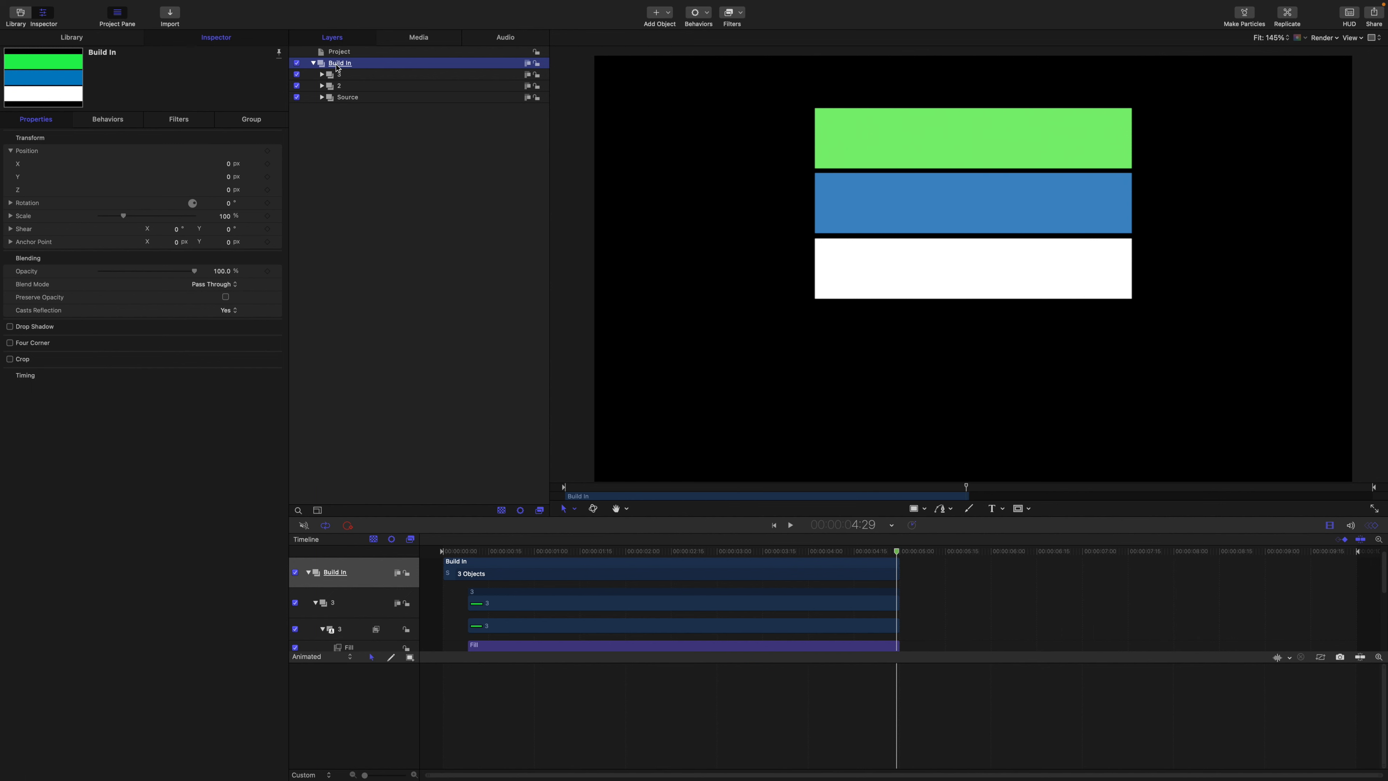
# - Make a clone layer of the Build In group and name both the clone and its new parent group Build Out
pyautogui.press('k')
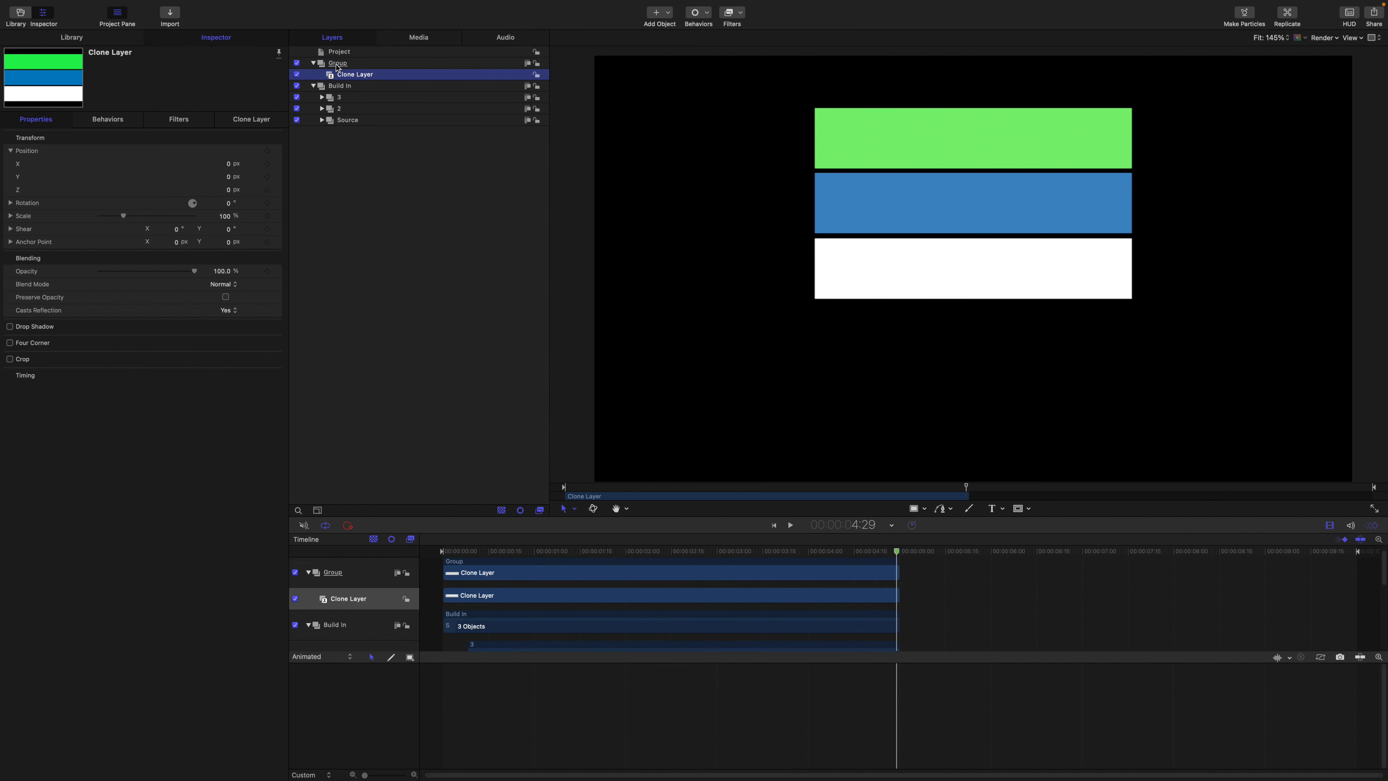
pyautogui.doubleClick(338, 64)
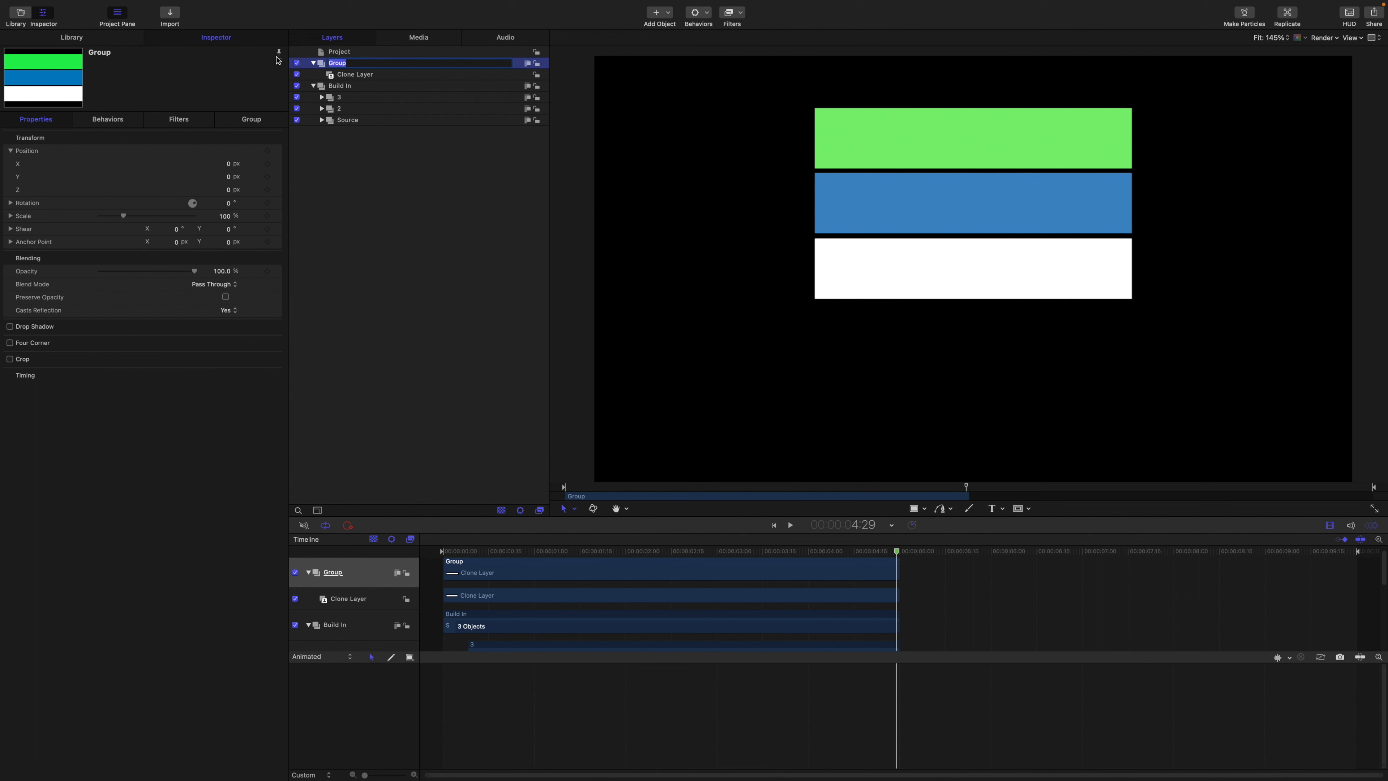
pyautogui.write('Build Out')
pyautogui.press('Return')
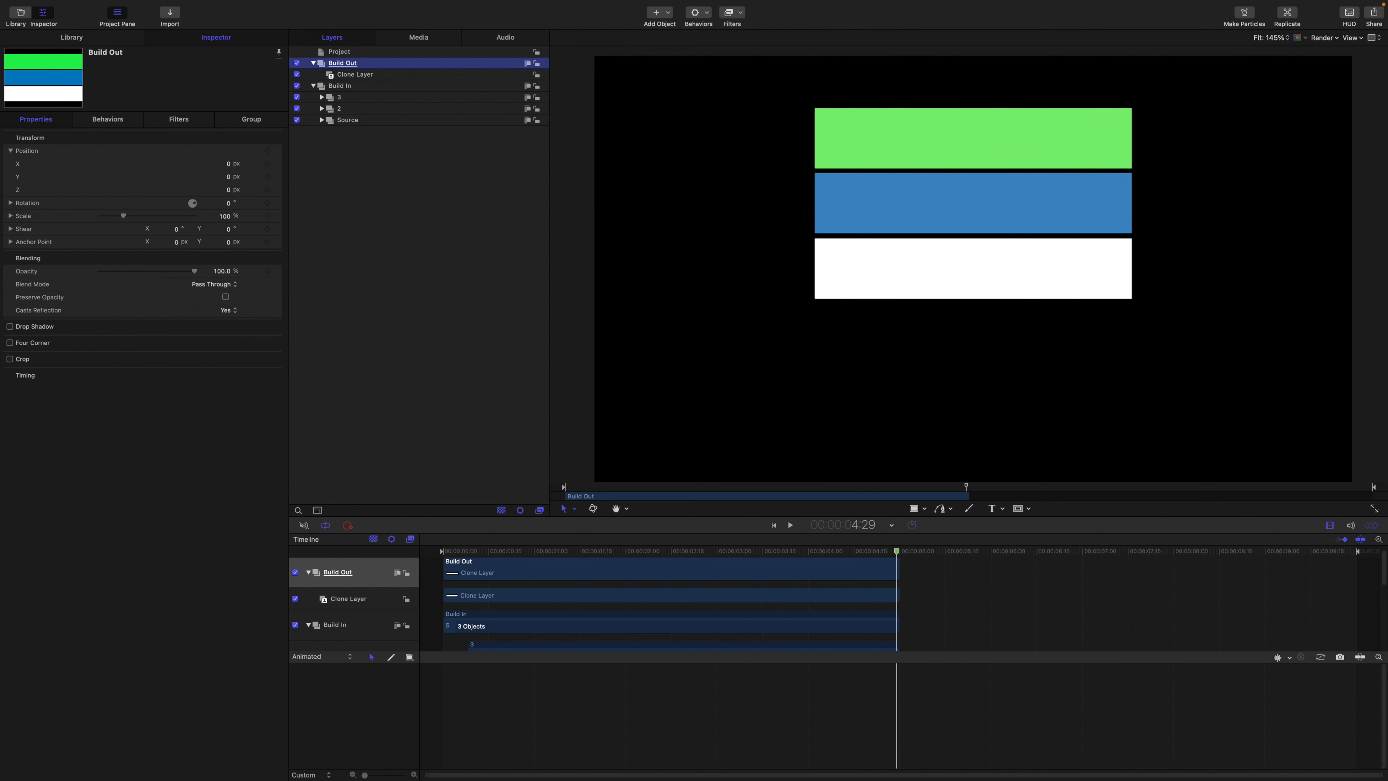
pyautogui.doubleClick(358, 78)
pyautogui.write('Bu')
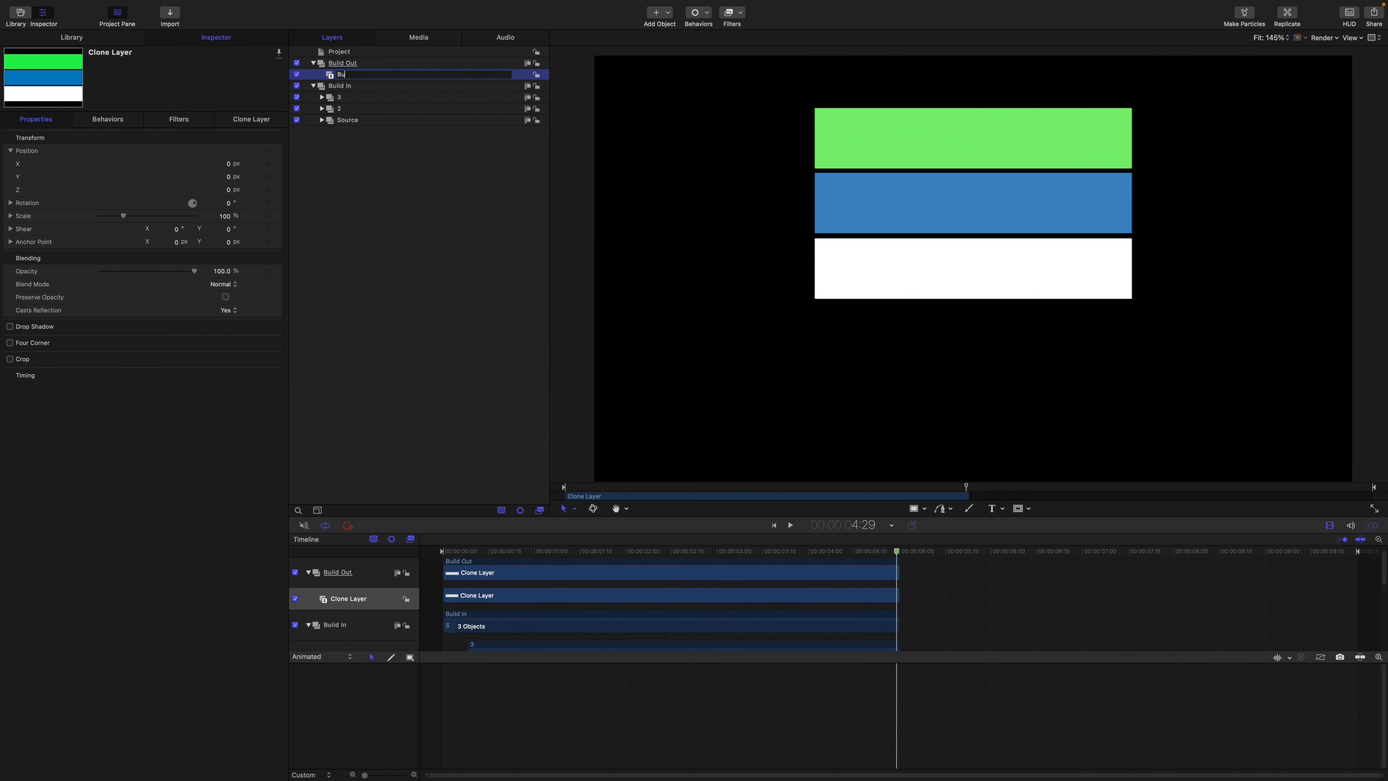
pyautogui.write('ild Out')
pyautogui.press('Return')
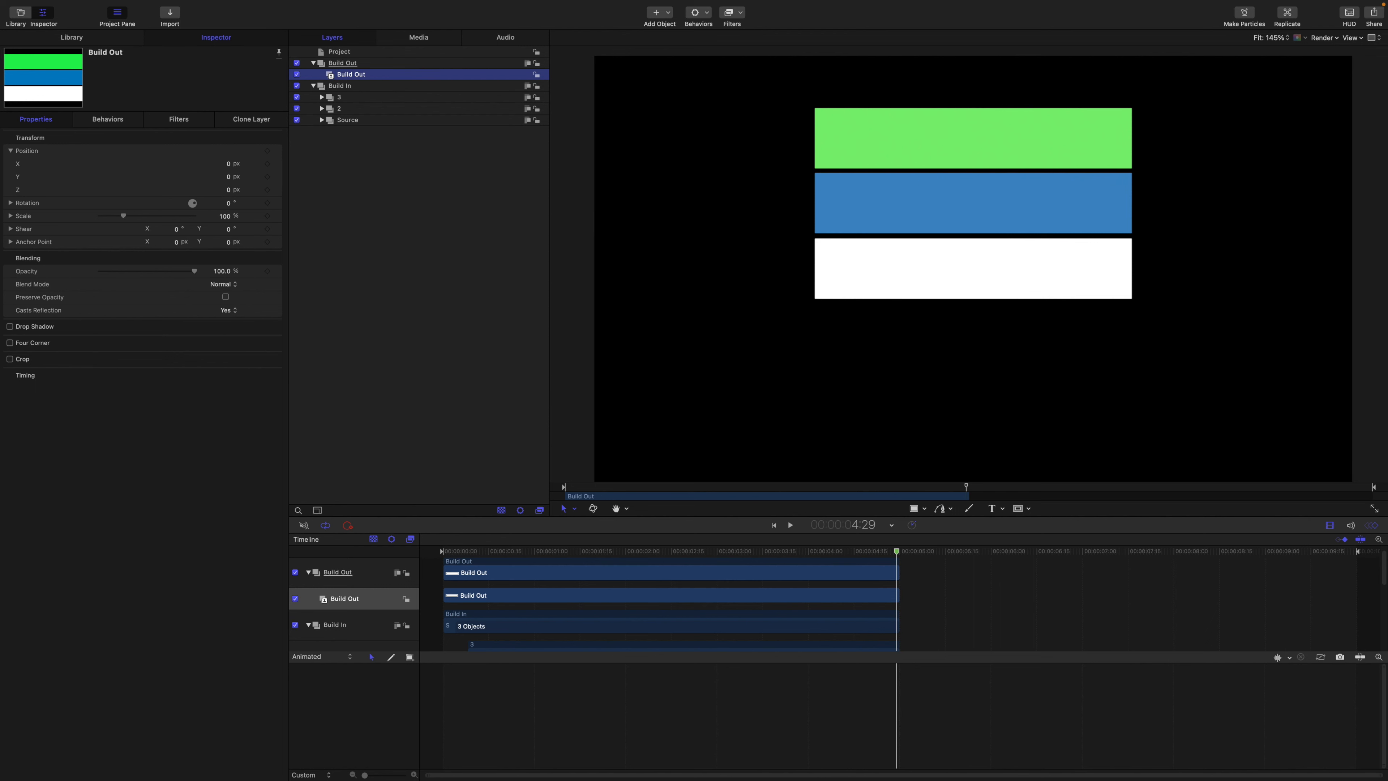
# - Shift the Build Out clone layer in time so that it ends at 9:29 and turn on Reverse in its timing settings
pyautogui.moveTo(901, 557); pyautogui.dragTo(1386, 586)
pyautogui.hotkey('shift', ']')
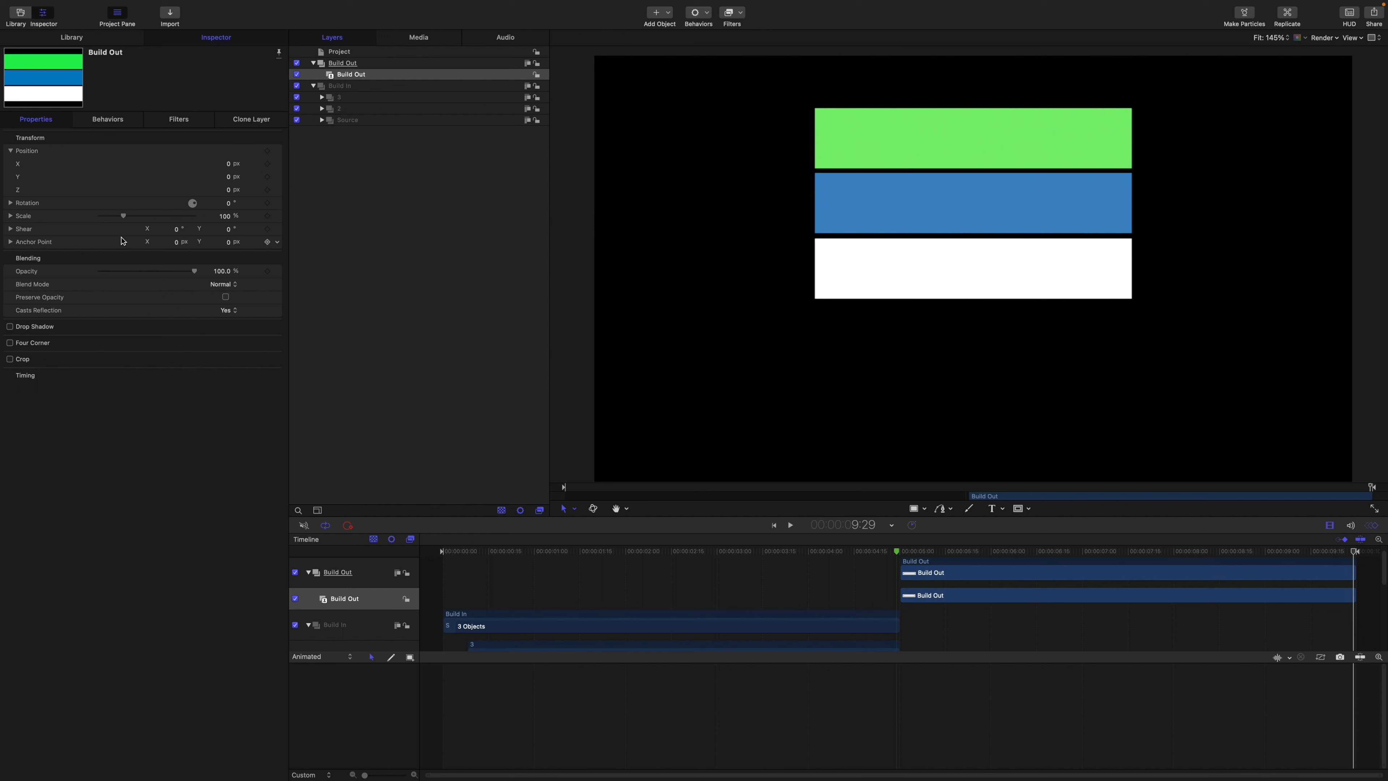
pyautogui.moveTo(165, 377)
pyautogui.moveTo(1352, 551); pyautogui.dragTo(888, 531)
pyautogui.click(263, 376)
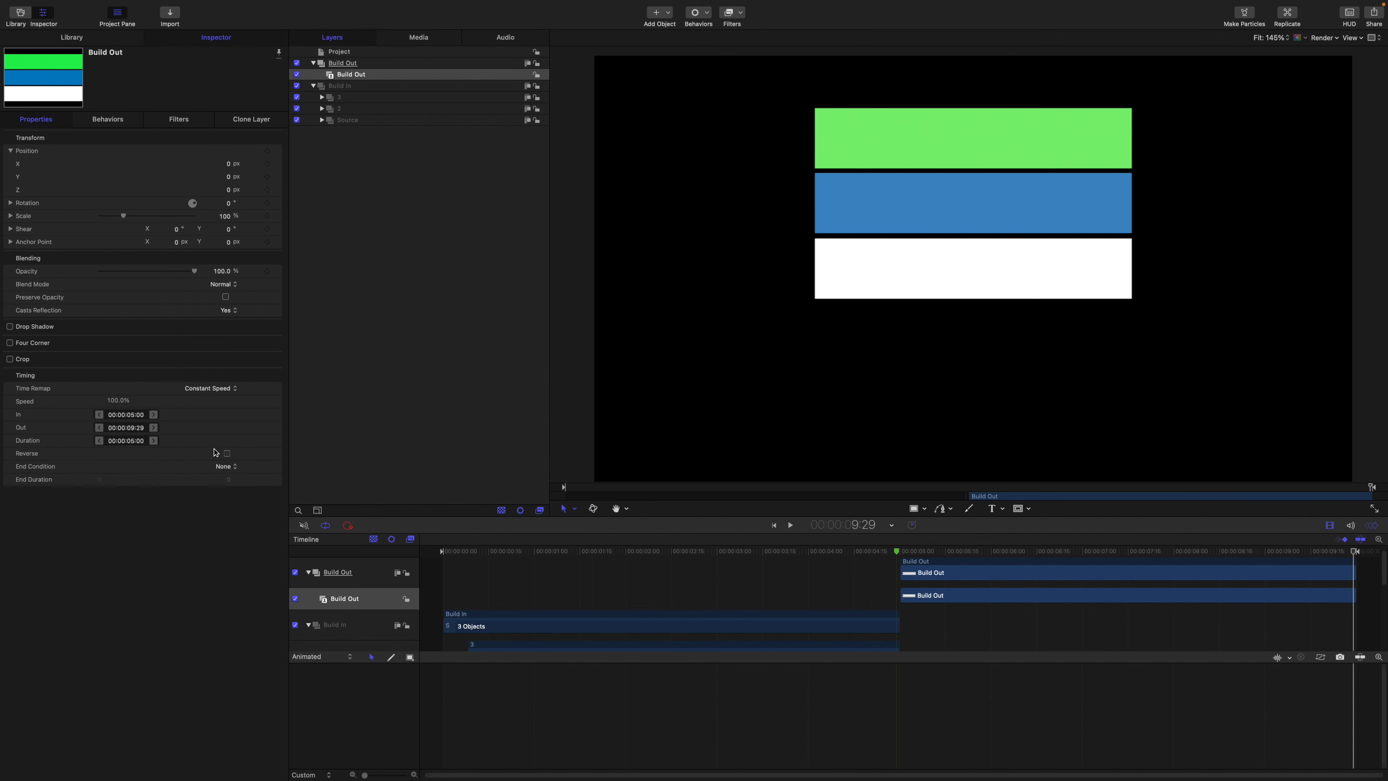
pyautogui.click(227, 453)
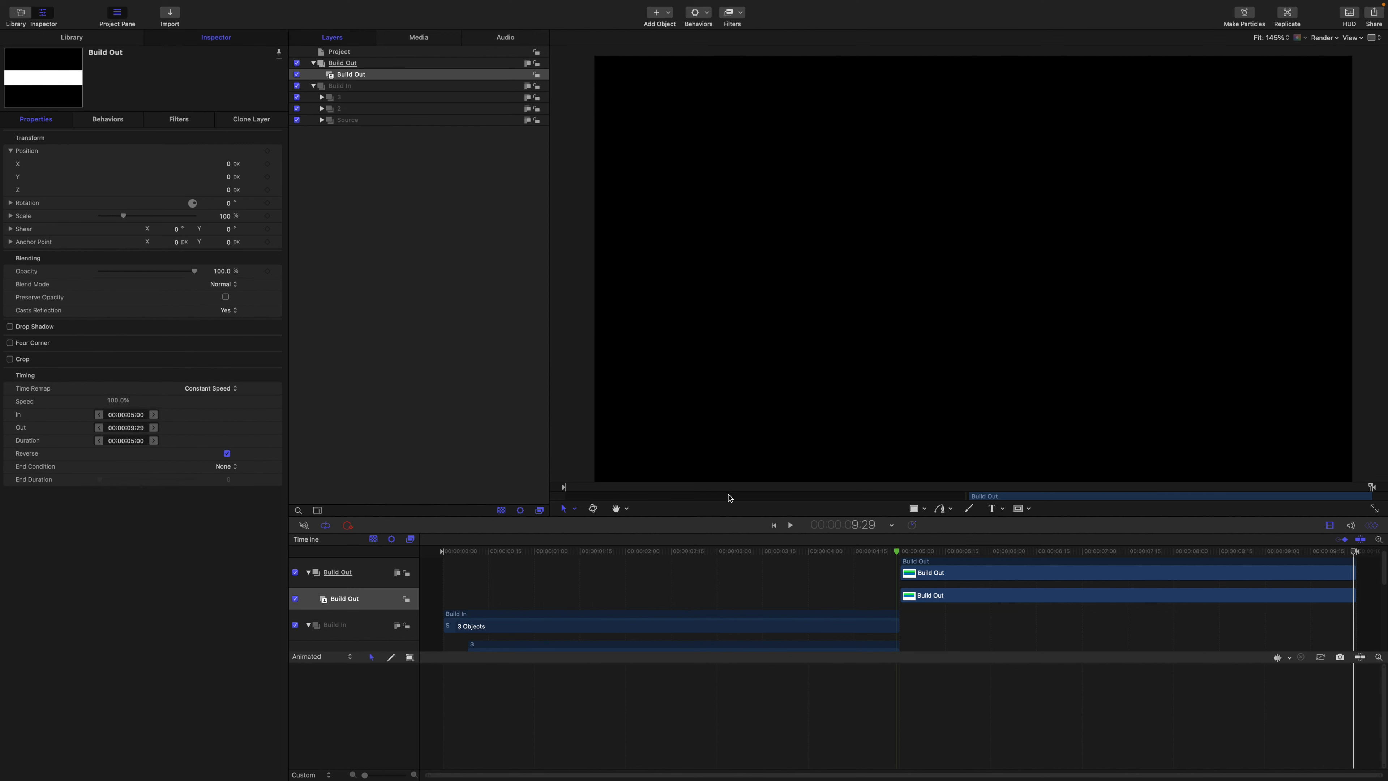
# - Play and scrub through the Build In and Build Out animations, finishing with the playhead at the green marker at 4:29
pyautogui.press('space')
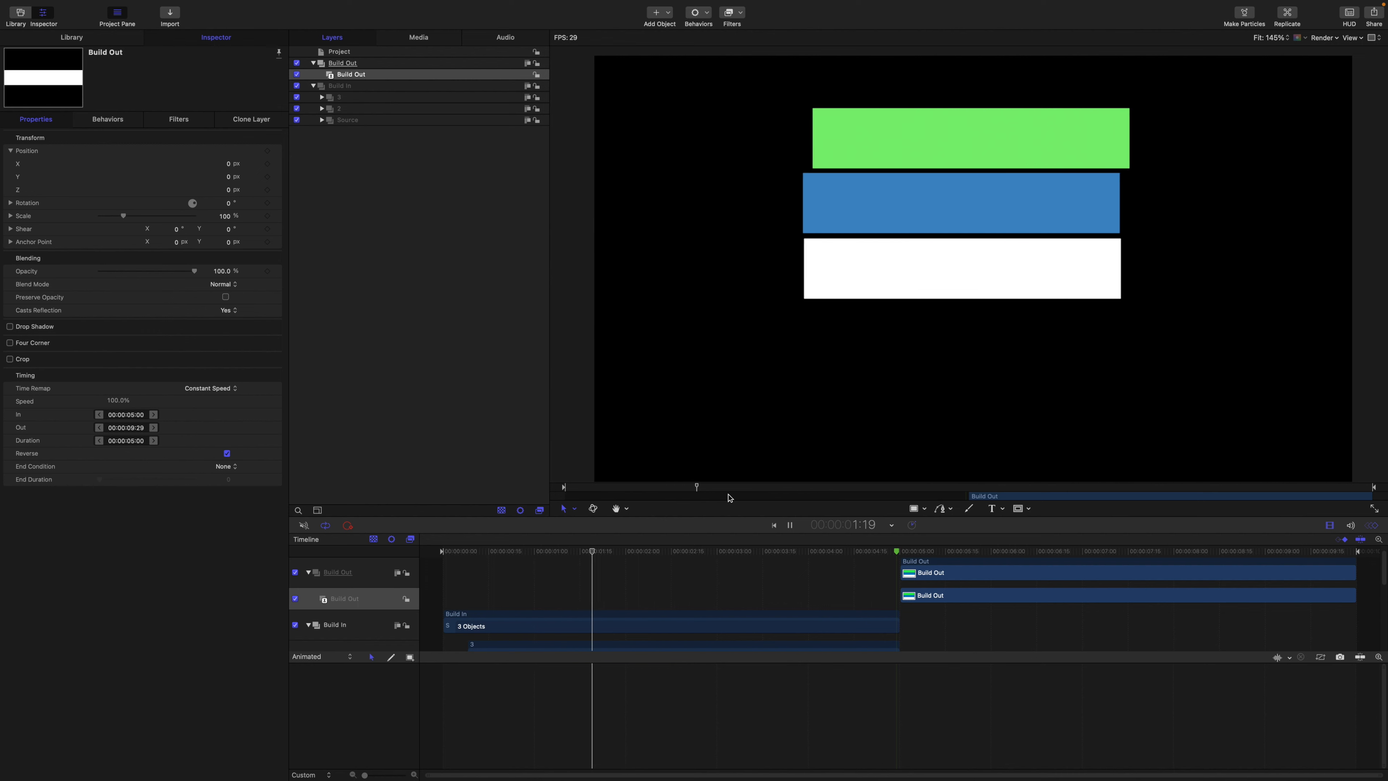
pyautogui.moveTo(700, 551); pyautogui.dragTo(1182, 574)
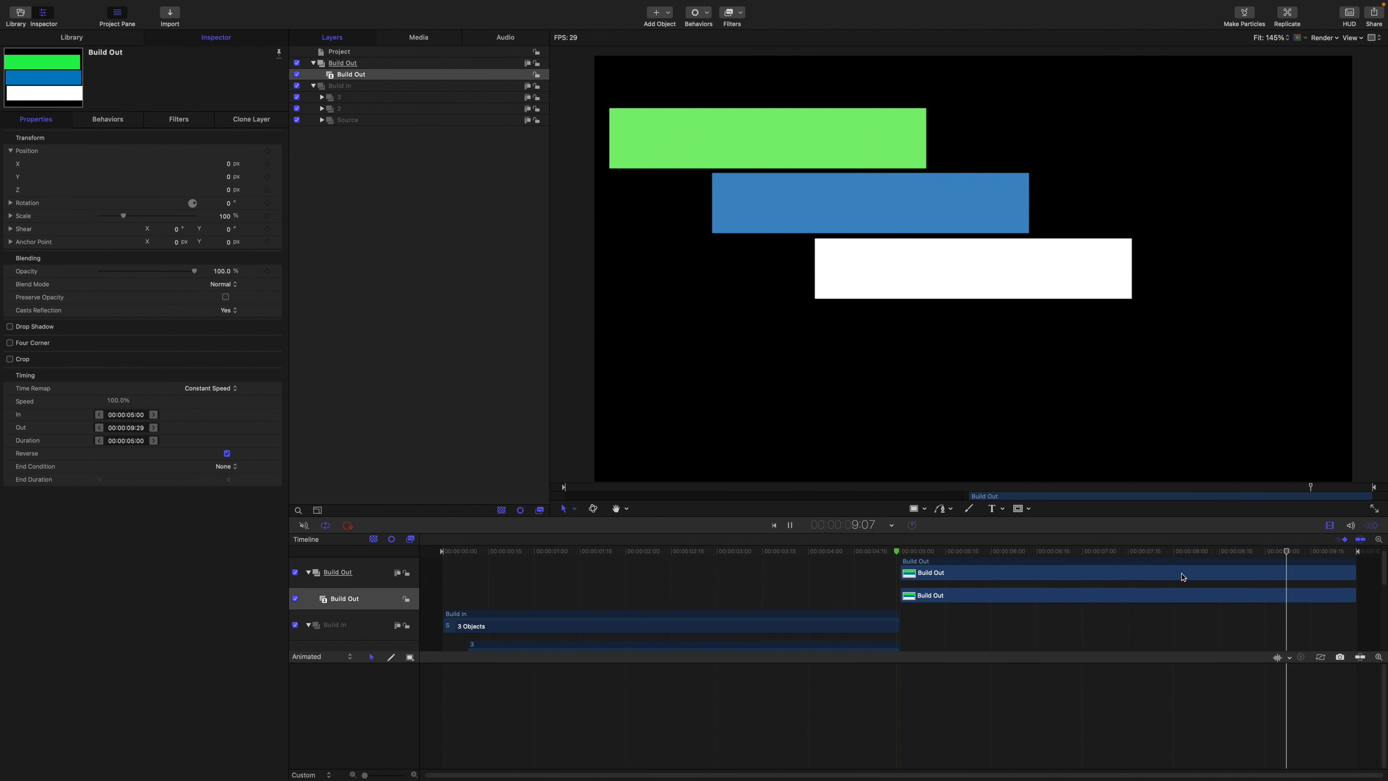
pyautogui.moveTo(585, 553); pyautogui.dragTo(486, 555)
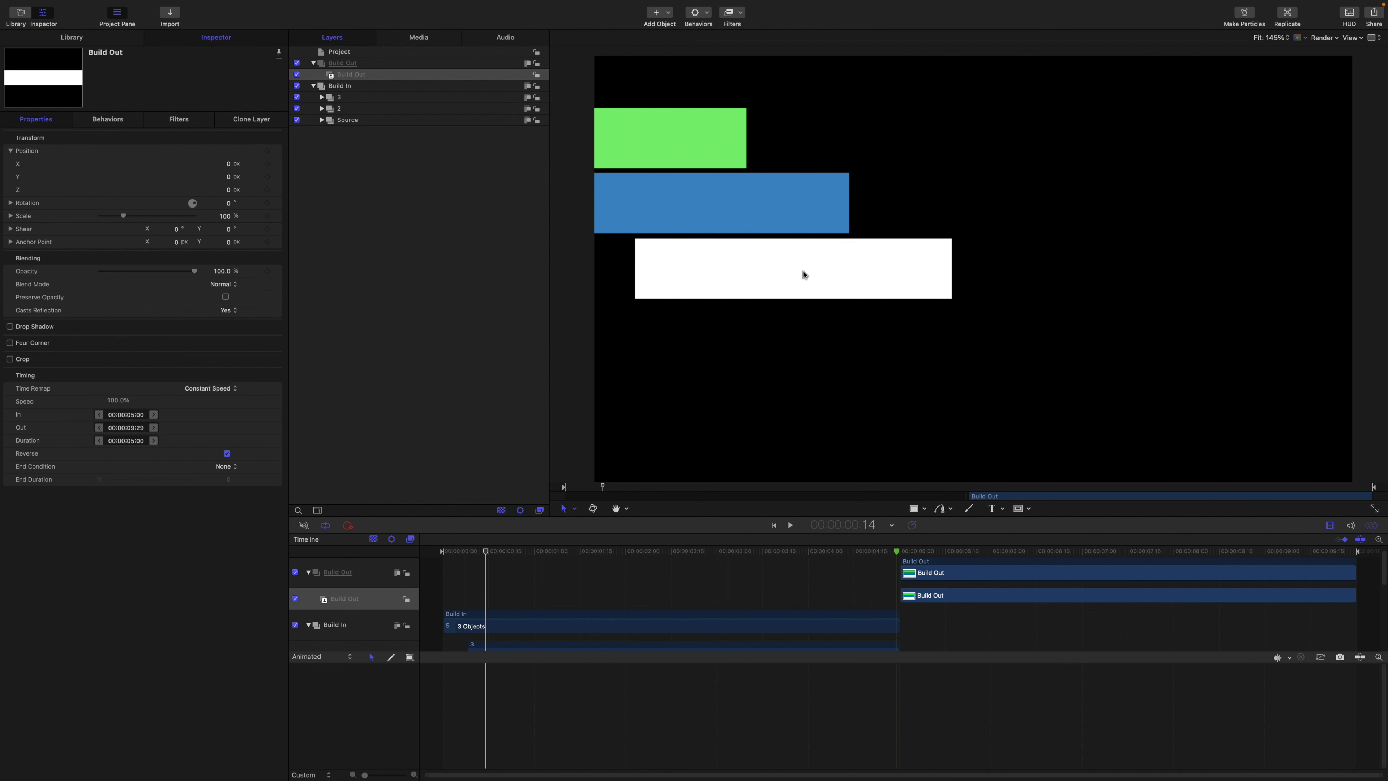
pyautogui.moveTo(487, 552); pyautogui.dragTo(1125, 590)
pyautogui.moveTo(1126, 556); pyautogui.dragTo(1320, 582)
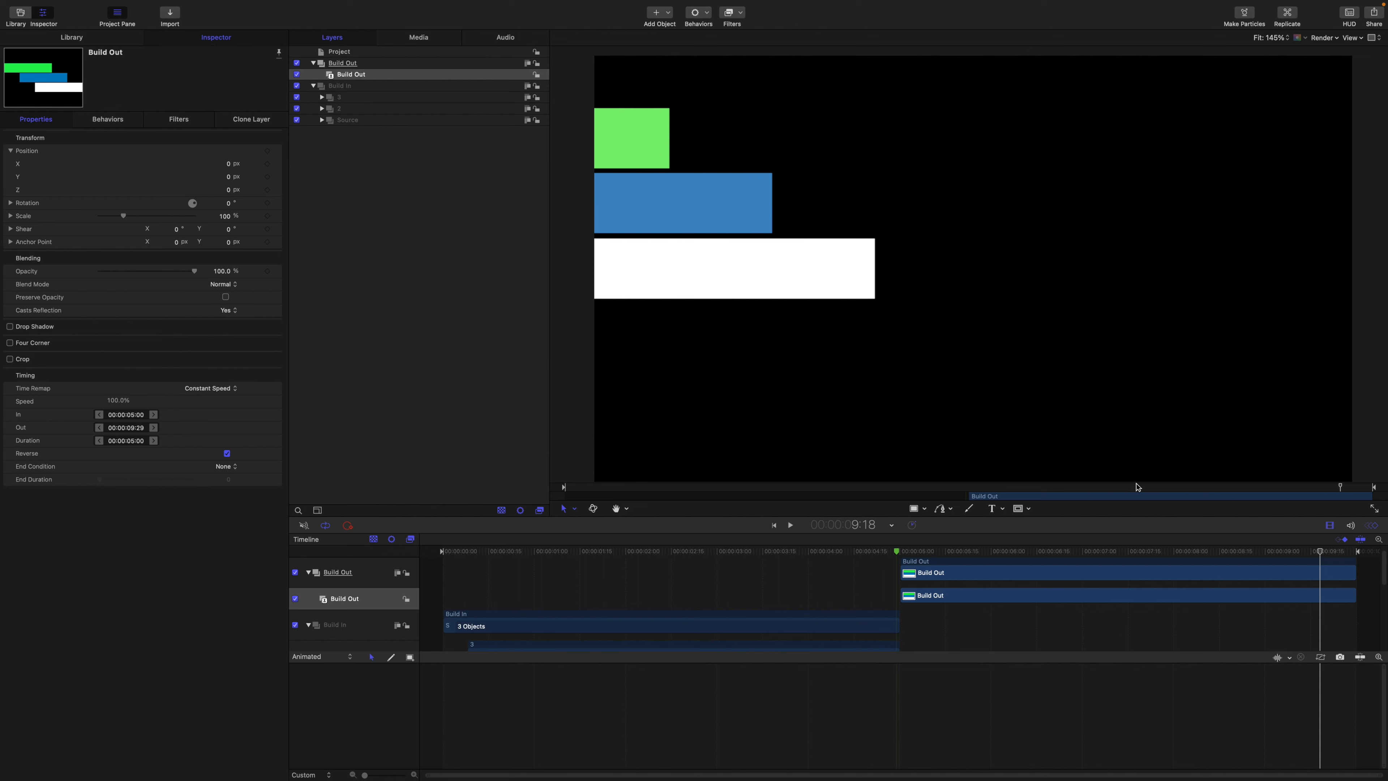
pyautogui.moveTo(1320, 554); pyautogui.dragTo(1206, 647)
pyautogui.moveTo(1207, 552); pyautogui.dragTo(1292, 552)
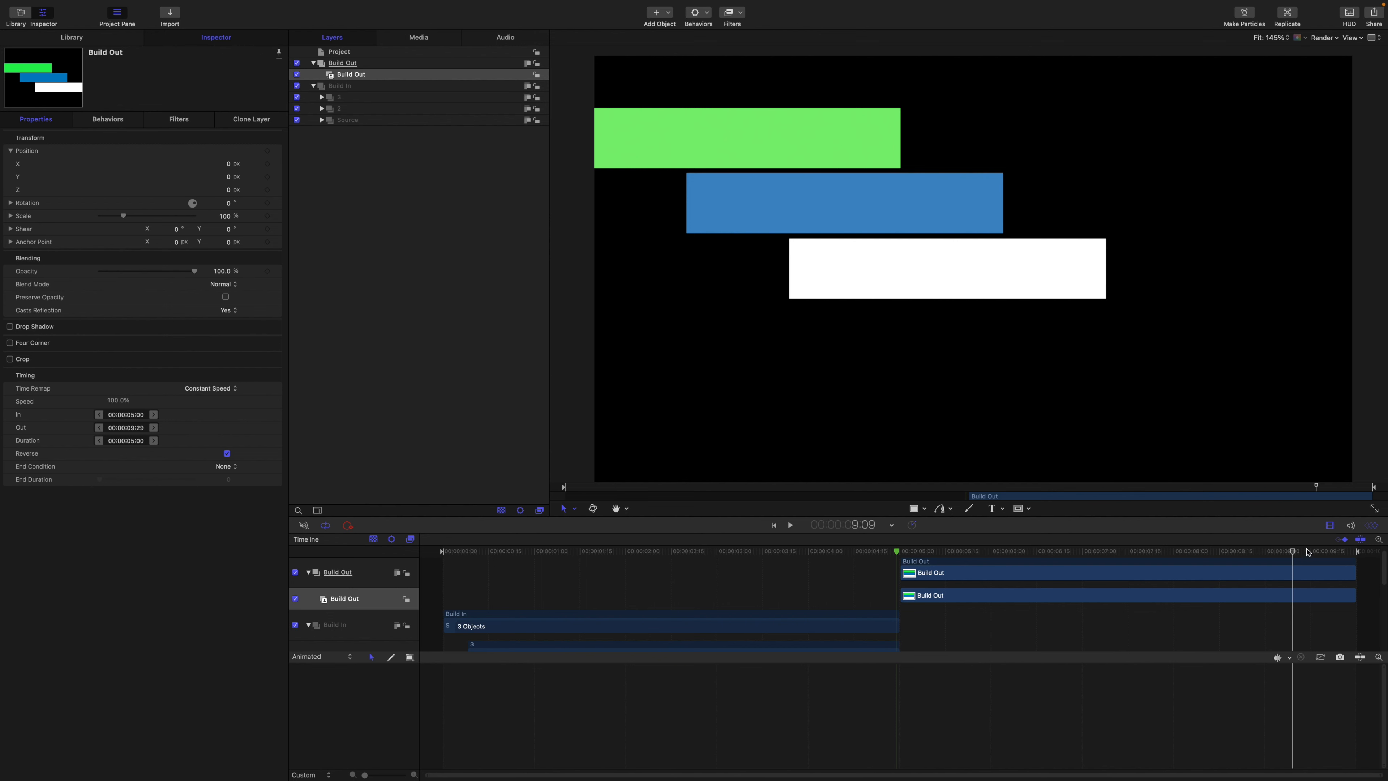
pyautogui.moveTo(1294, 553); pyautogui.dragTo(1355, 554)
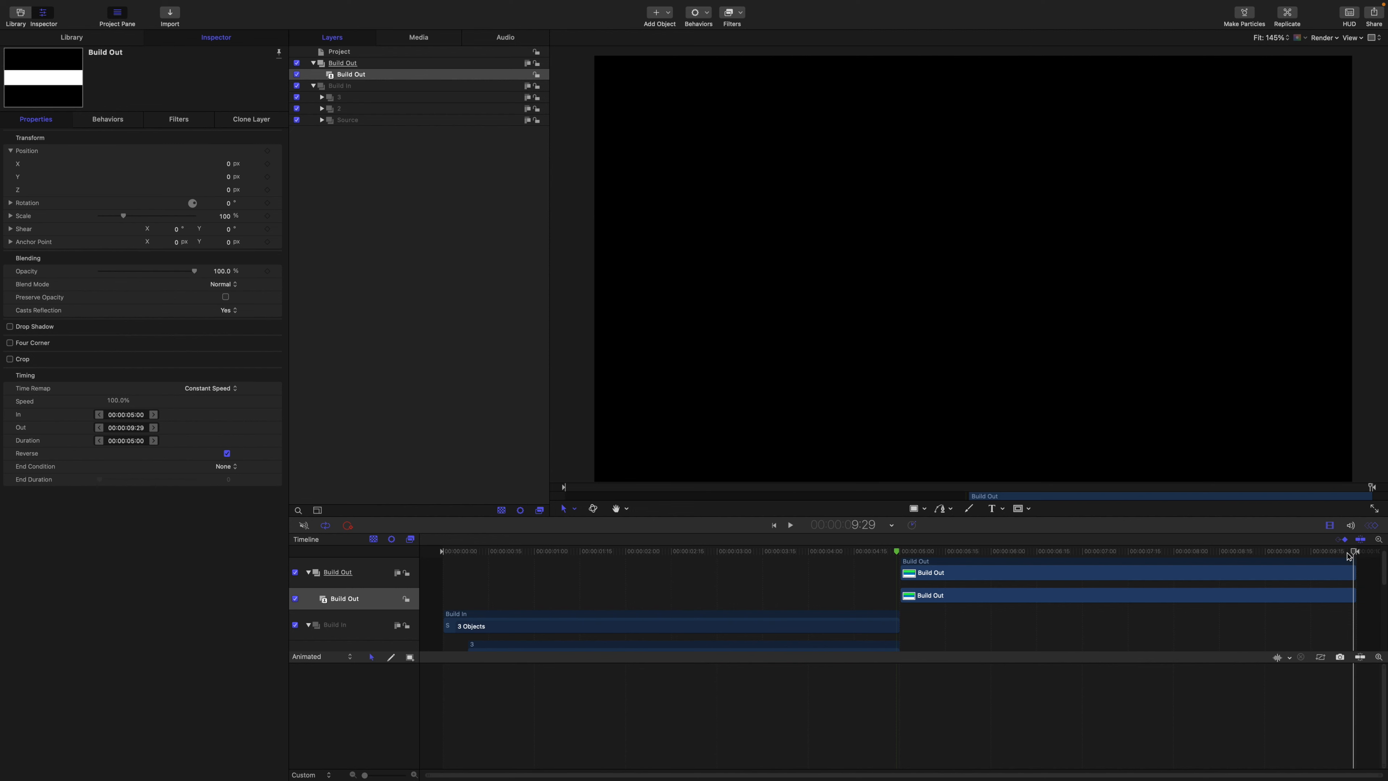
pyautogui.moveTo(1356, 557); pyautogui.dragTo(923, 558)
pyautogui.moveTo(923, 557); pyautogui.dragTo(903, 556)
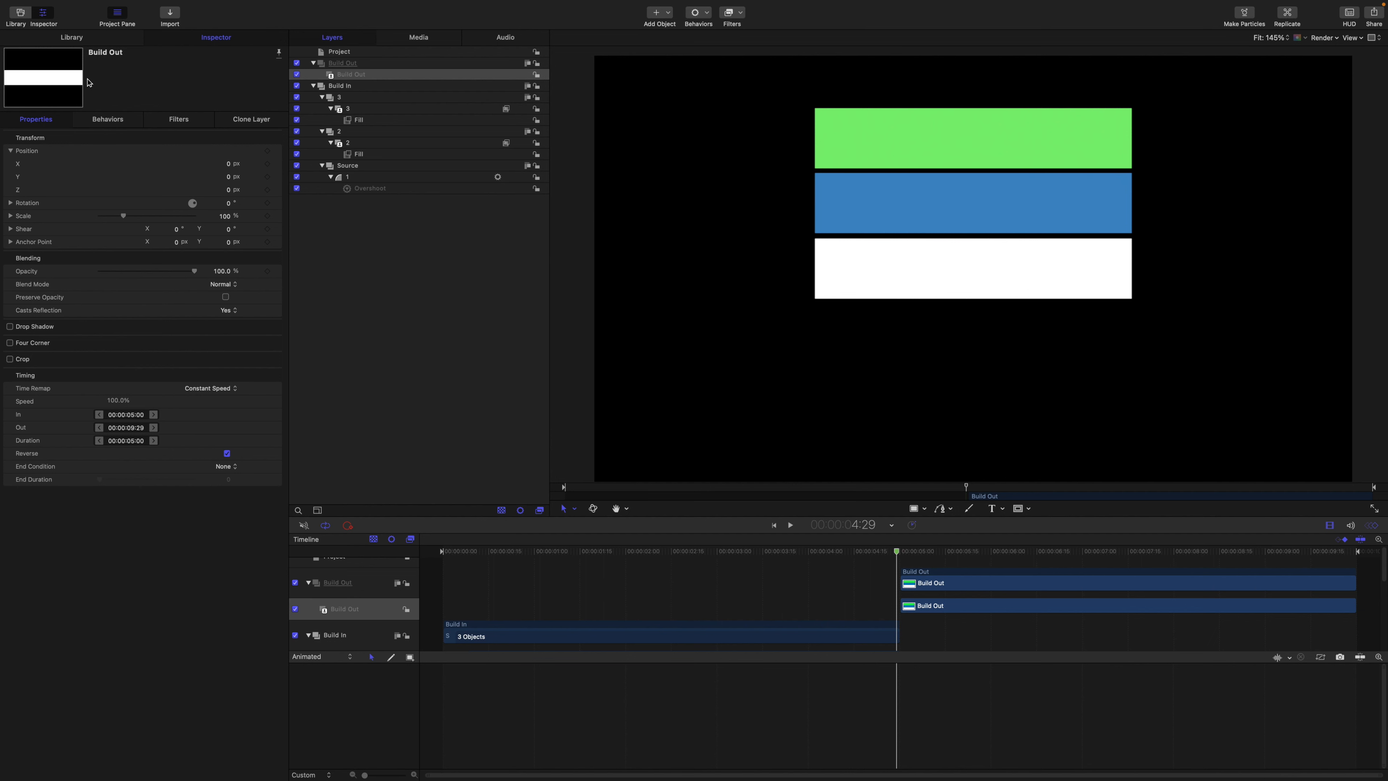
# - Convert the project to a Final Cut Pro title with New Placeholder as the title source
pyautogui.click(70, 4)
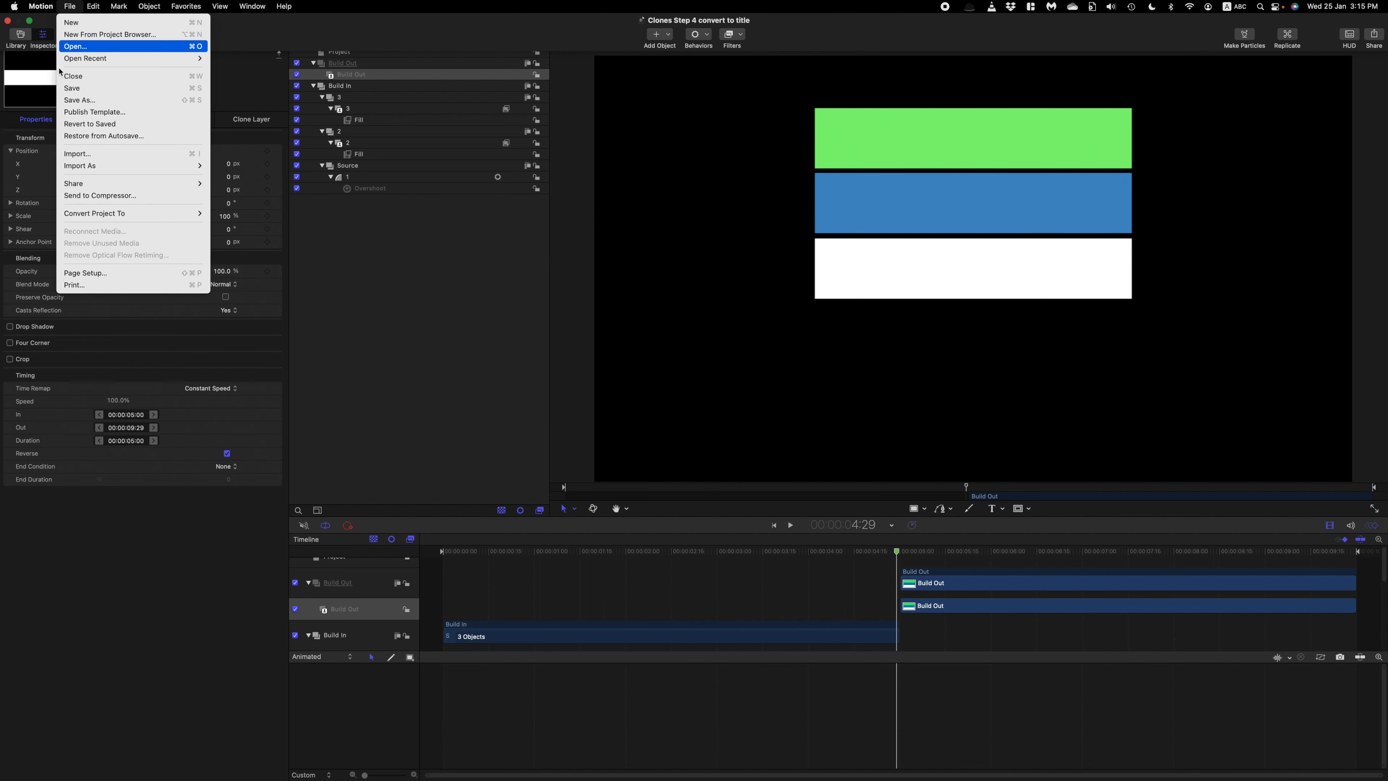
pyautogui.moveTo(94, 219)
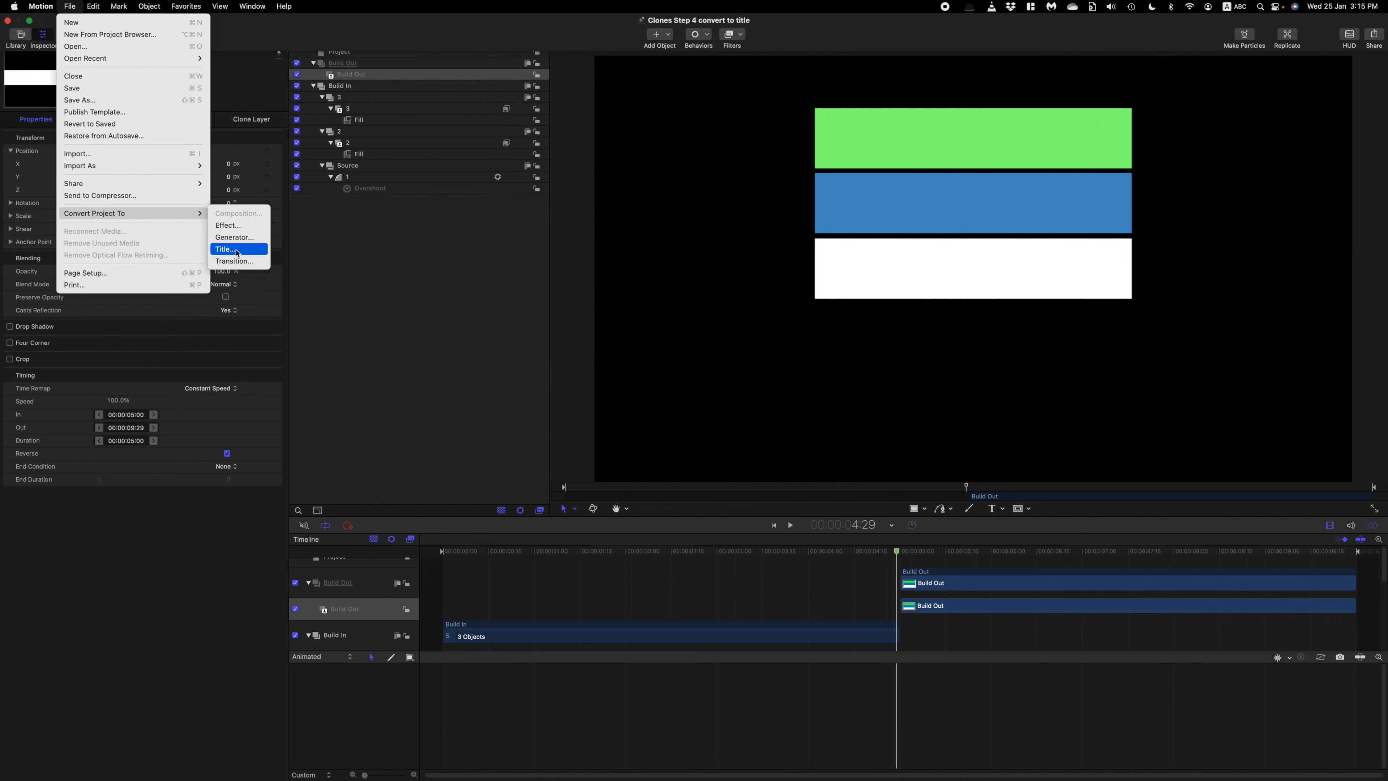
pyautogui.click(254, 249)
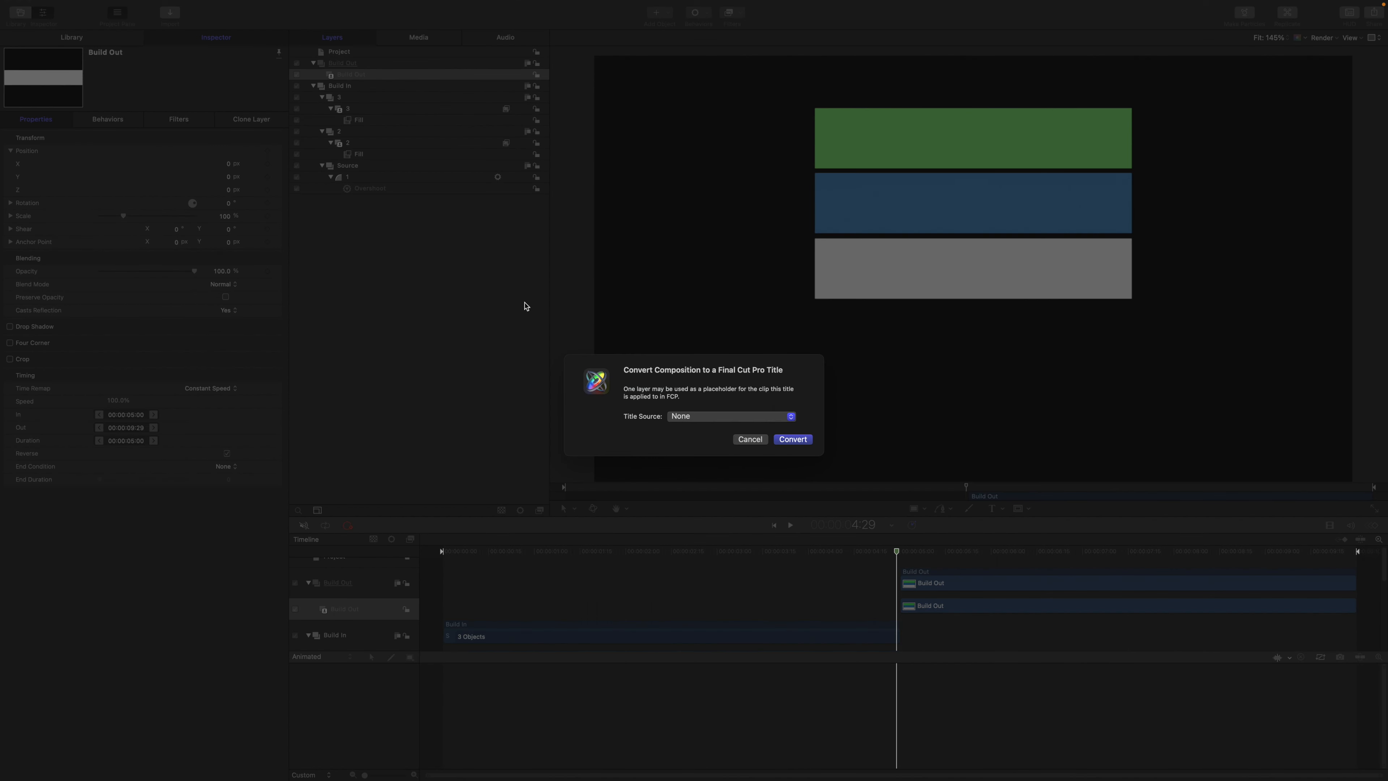
pyautogui.click(696, 423)
pyautogui.click(697, 431)
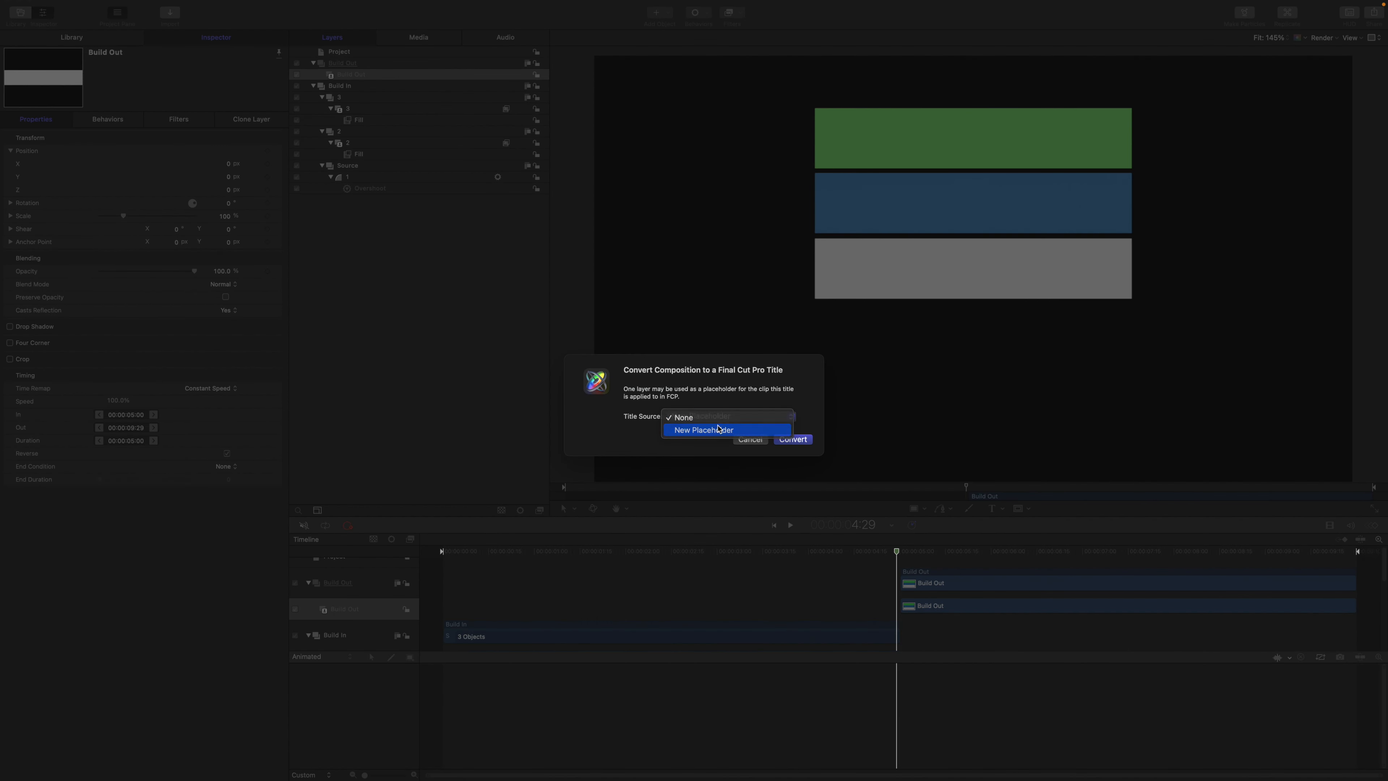
pyautogui.click(793, 440)
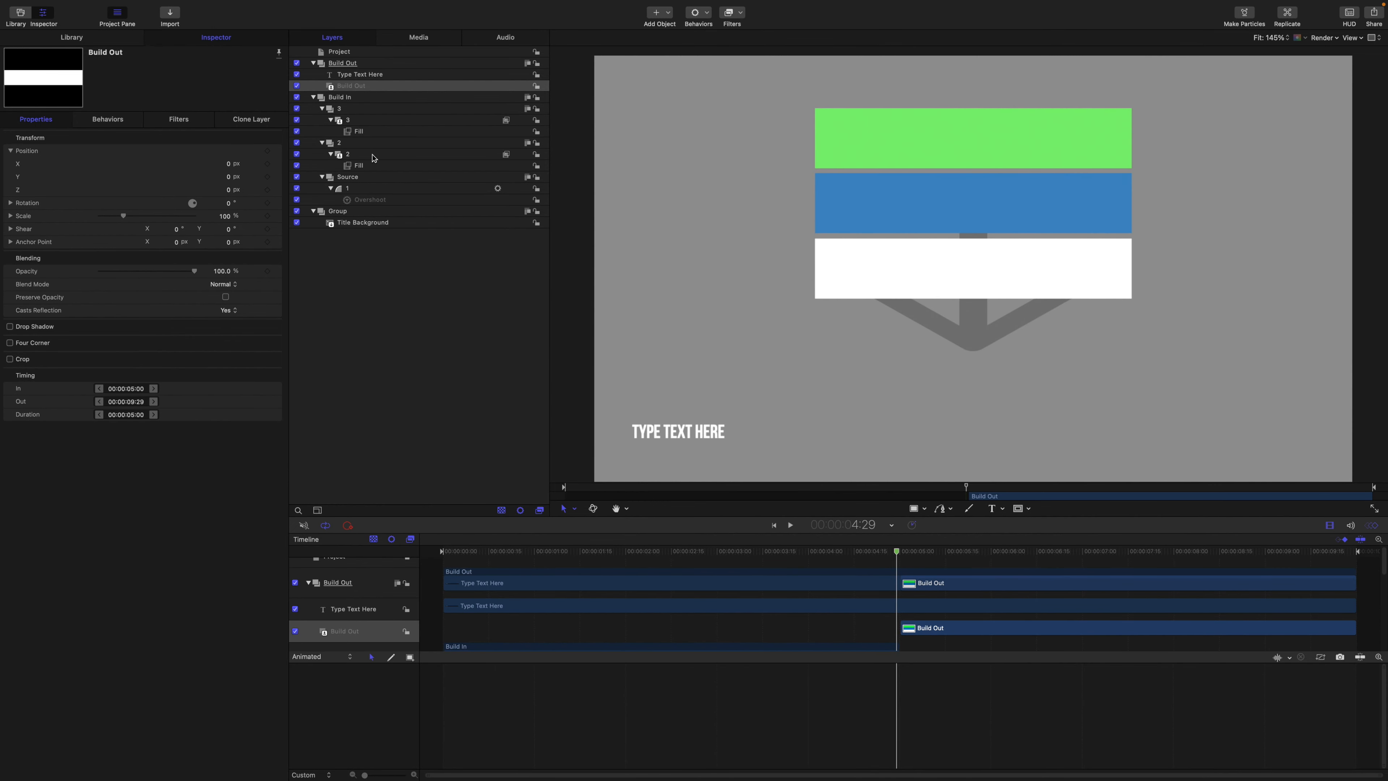
# - Delete the Type Text Here layer from the Build Out group
pyautogui.click(364, 77)
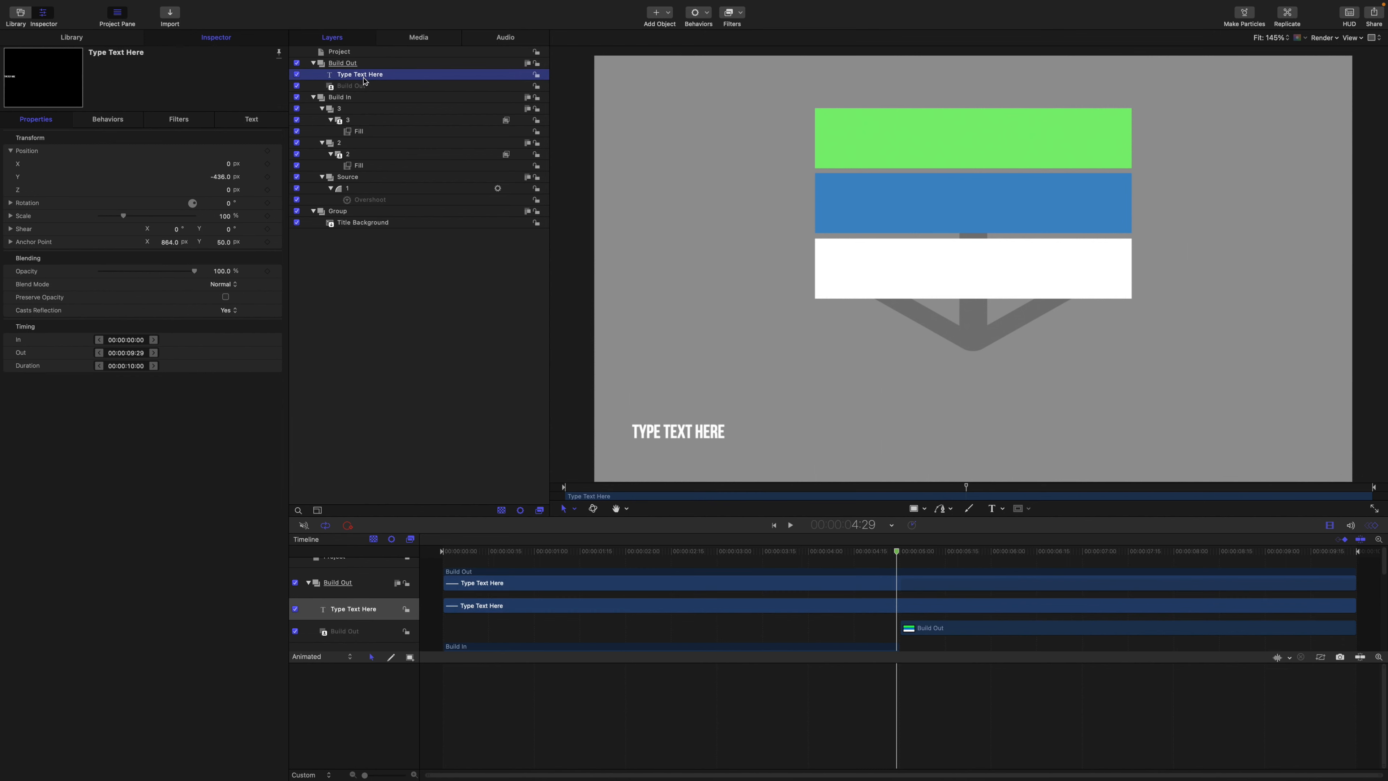
pyautogui.press('Delete')
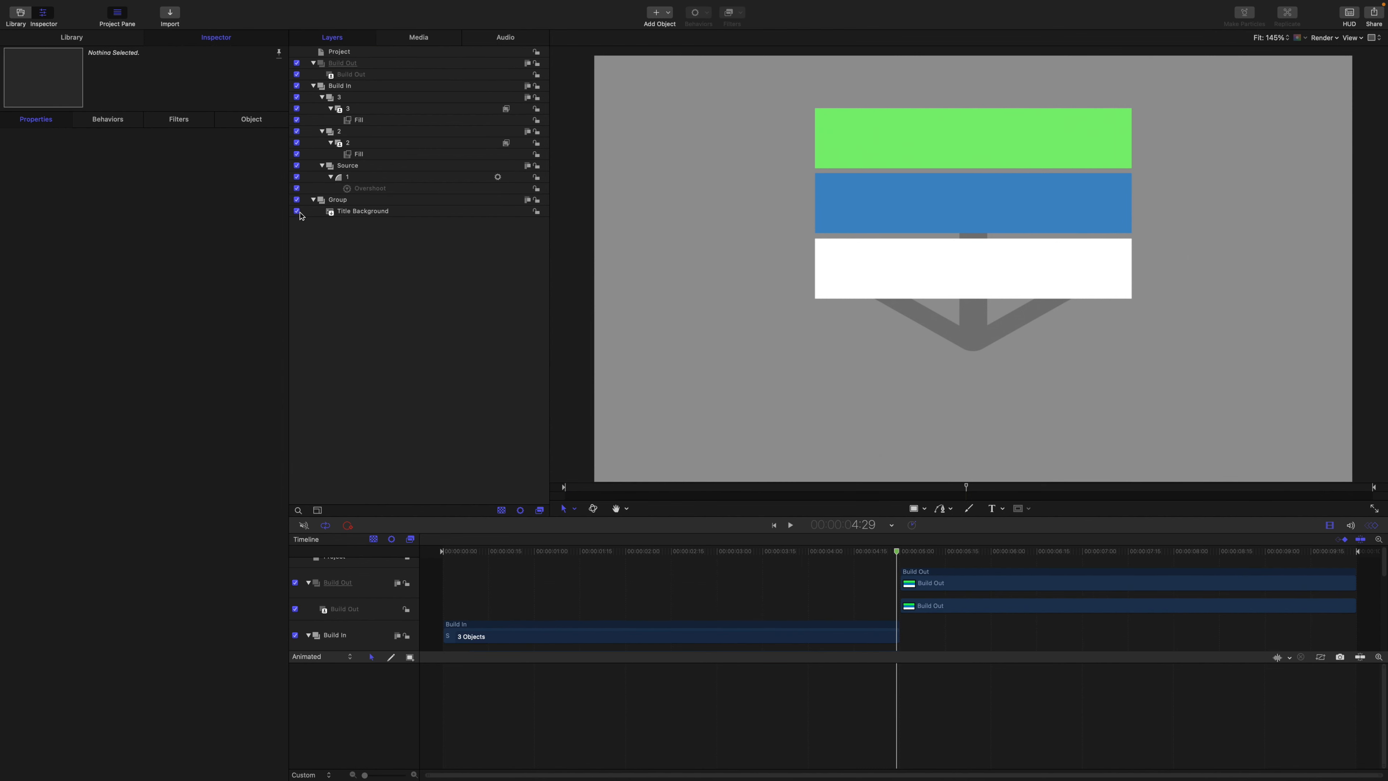
# - Hide the group holding Title Background and publish the title template as "Wrong Method with Clones" in the Rowie 409 category
pyautogui.click(297, 199)
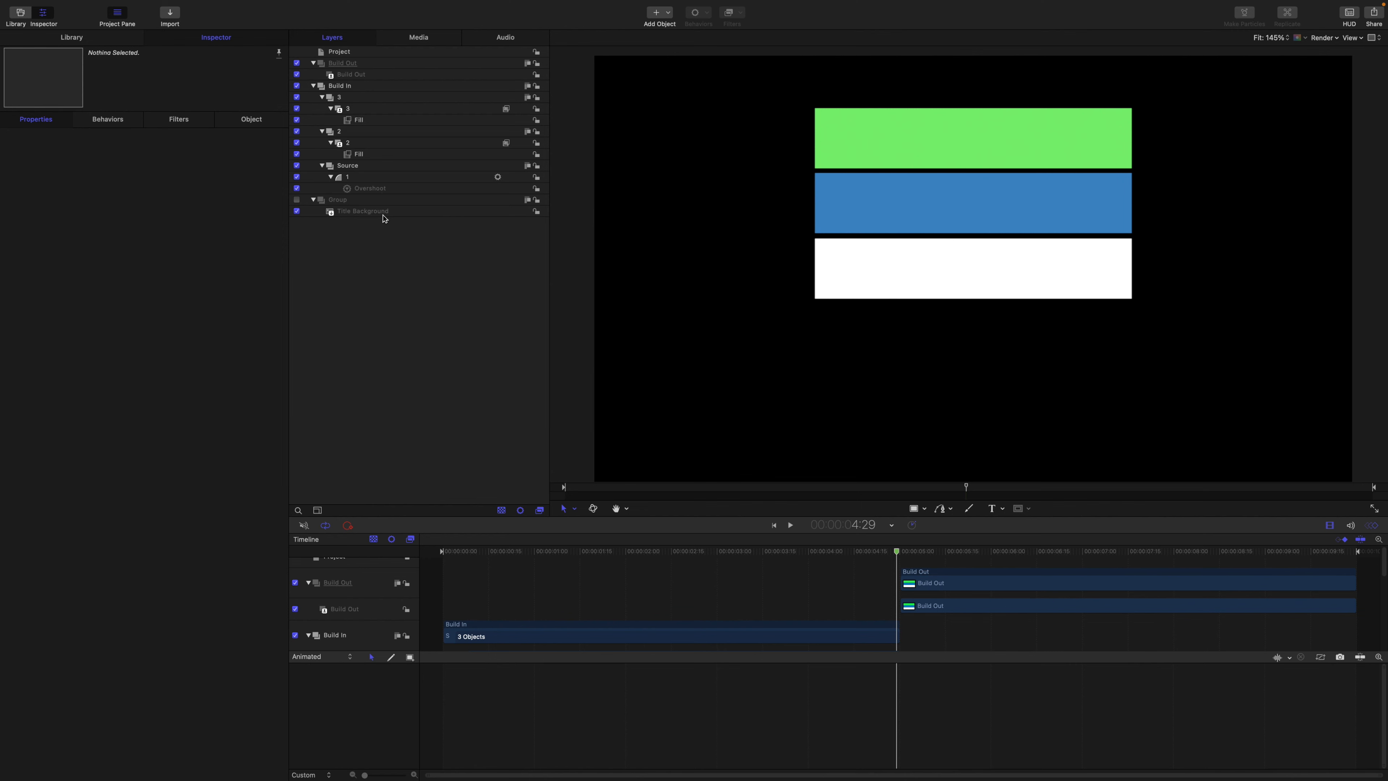
pyautogui.press('super+s')
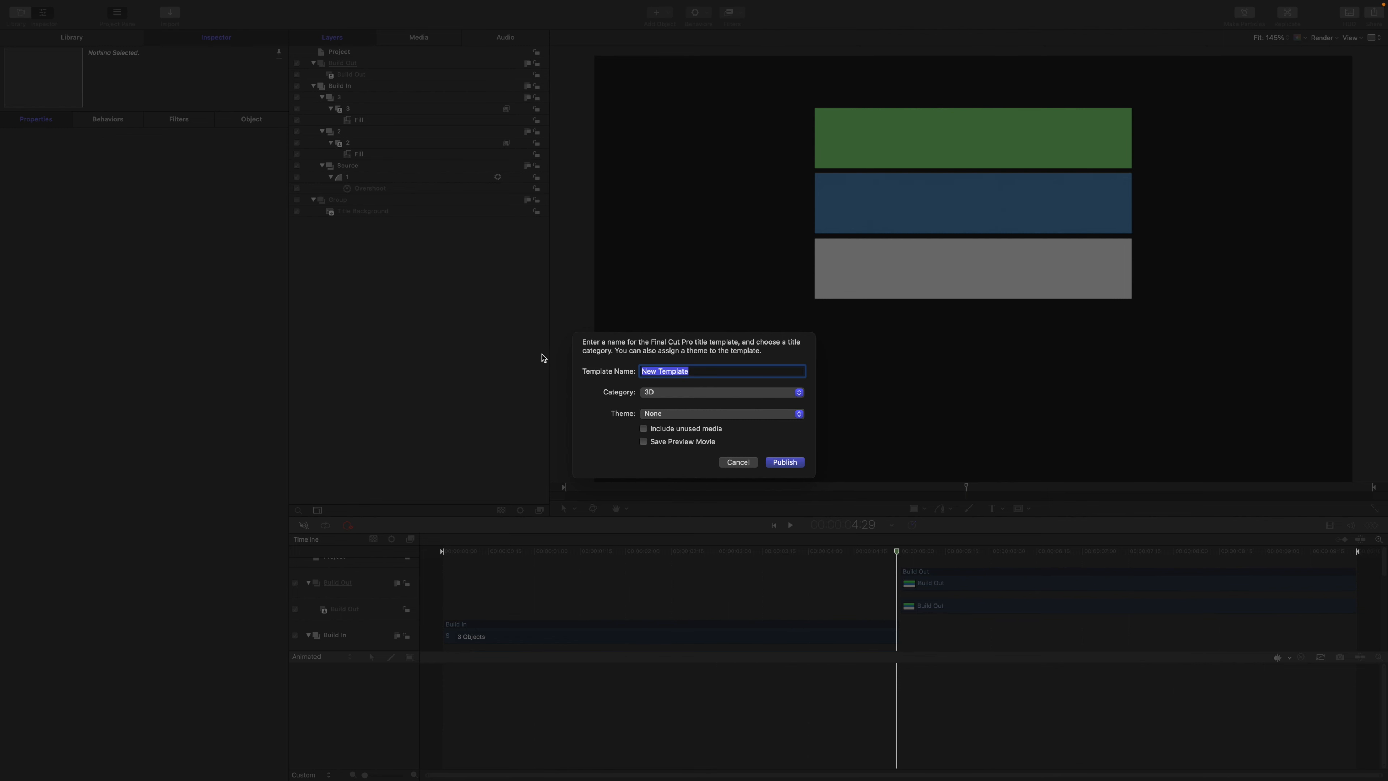
pyautogui.write('Wrong Method with Clones')
pyautogui.click(646, 393)
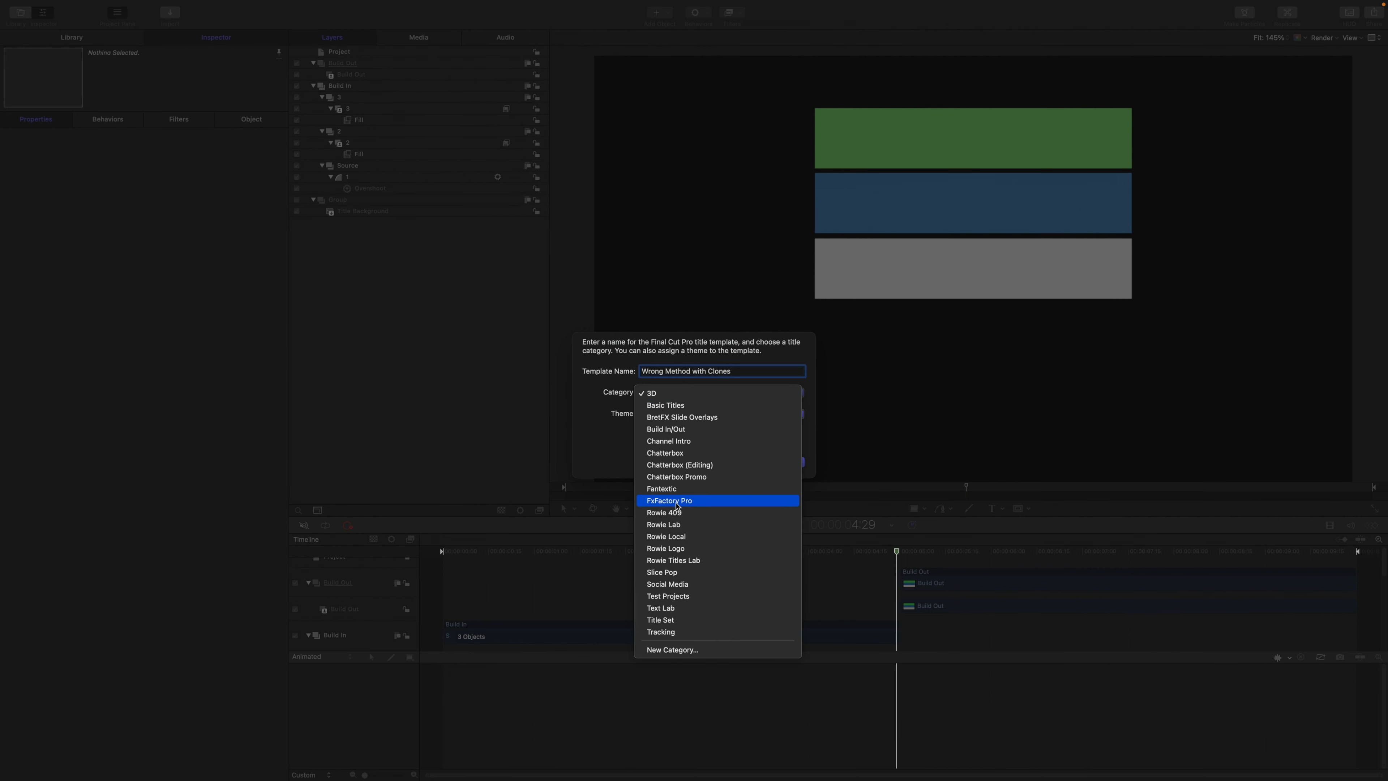
pyautogui.click(679, 512)
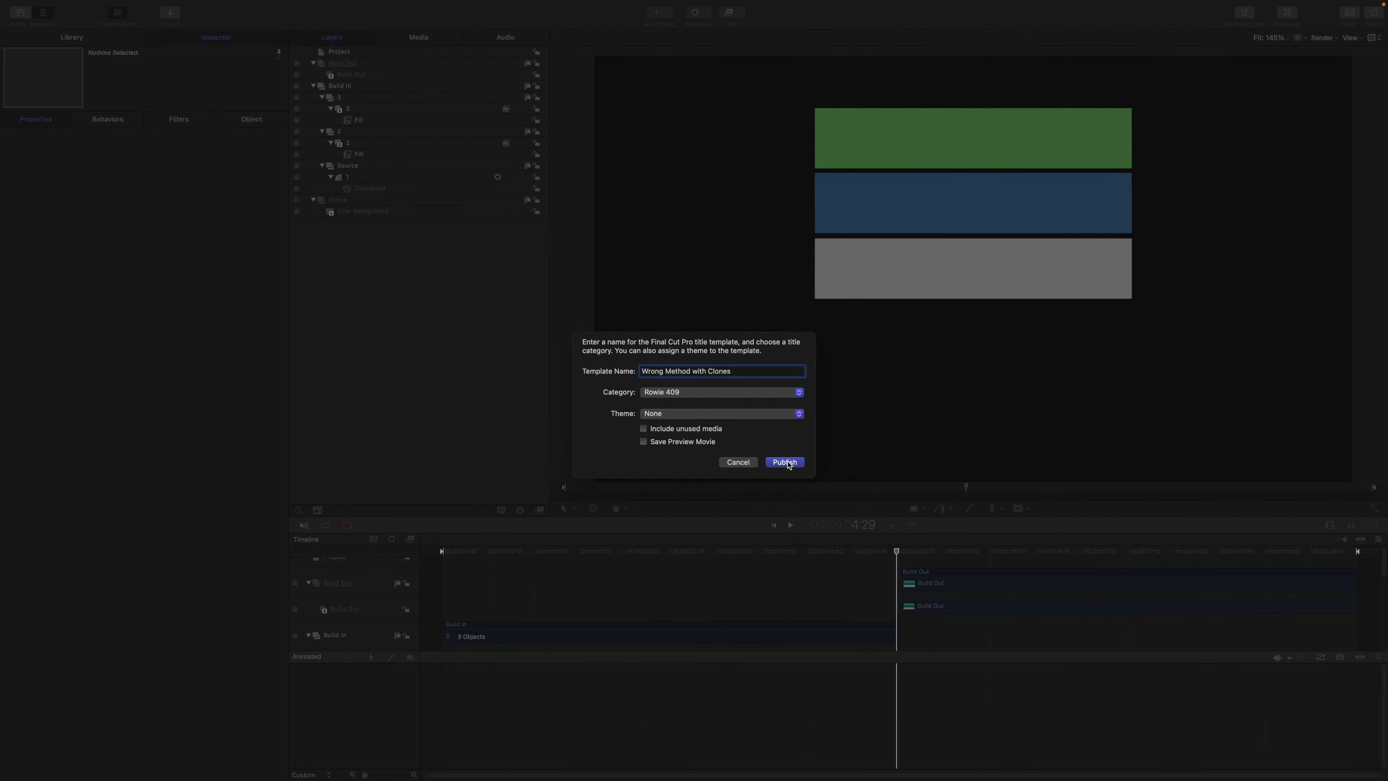
pyautogui.click(785, 463)
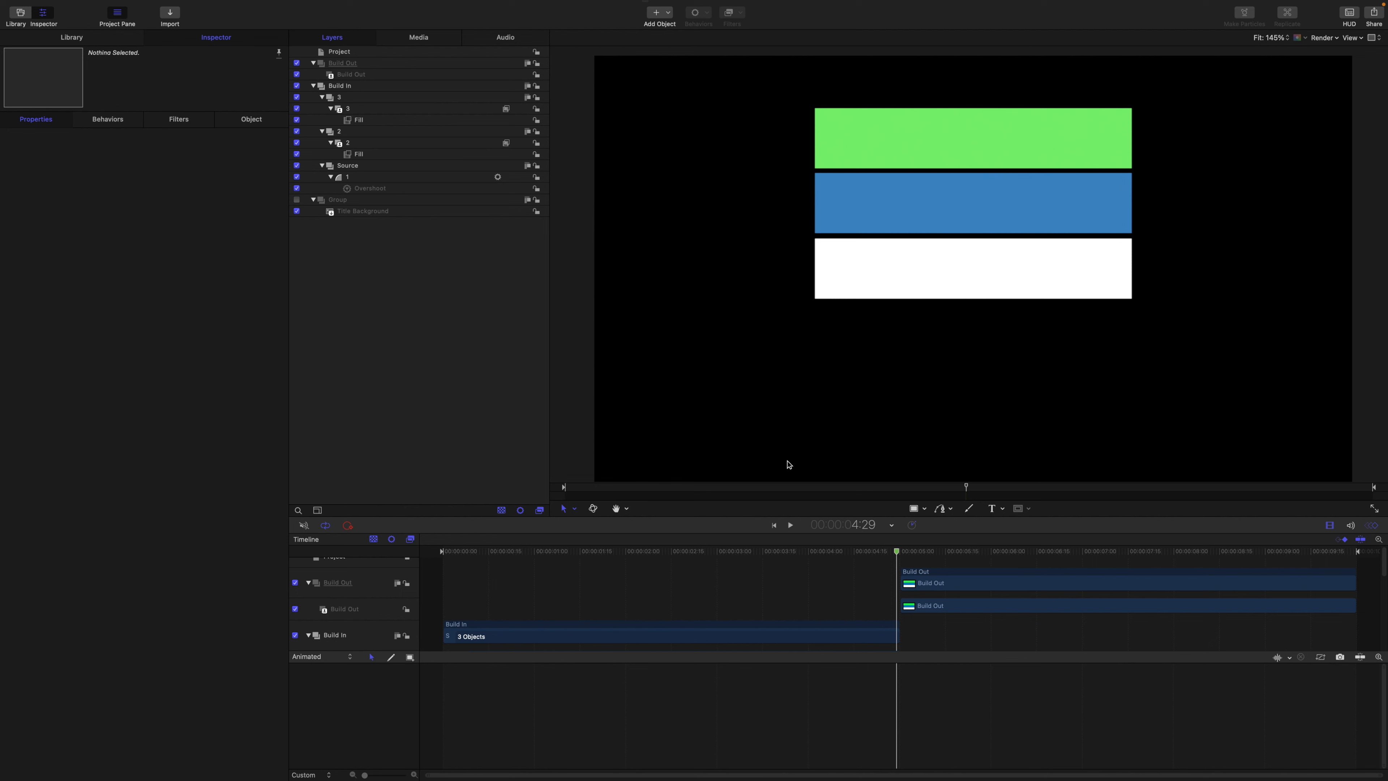
# - Select the Build Out clone layer and scrub through its animation to 7:14
pyautogui.click(359, 77)
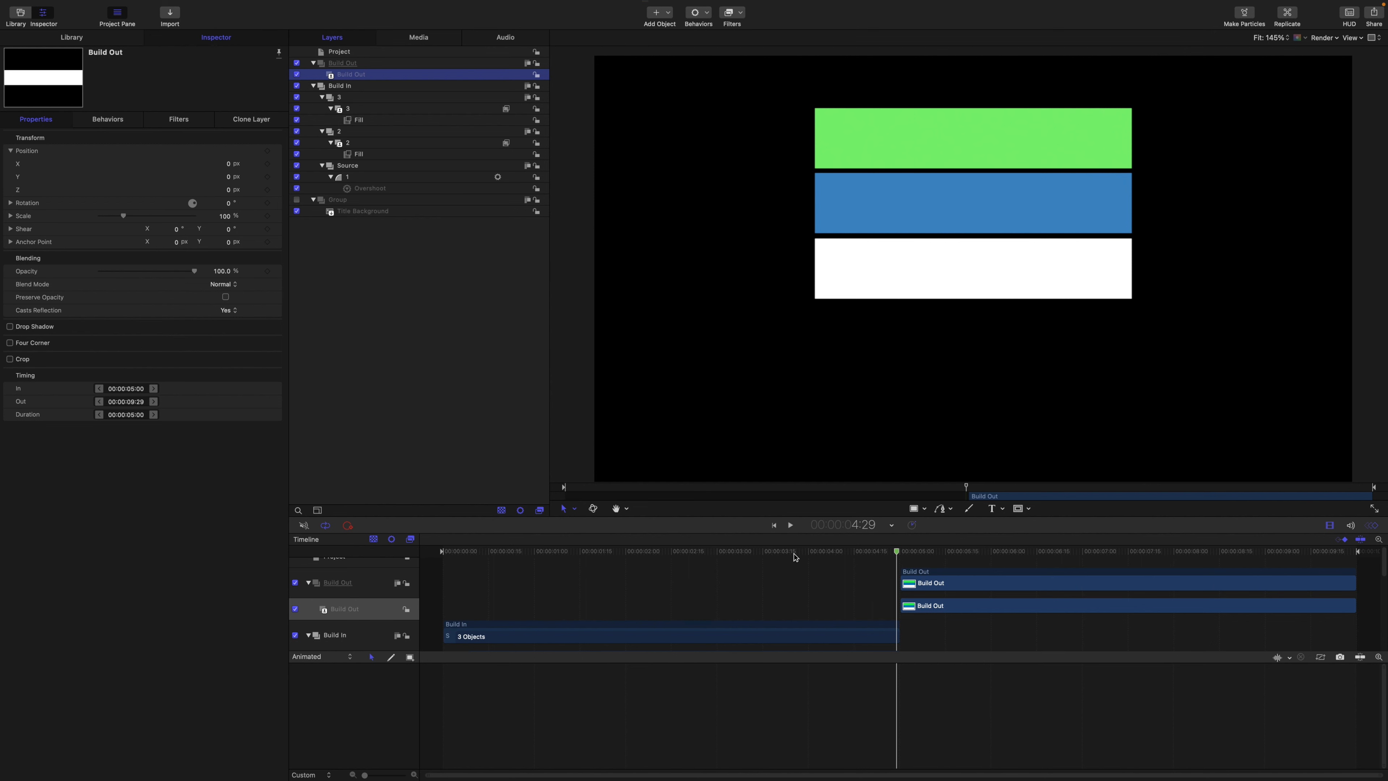
pyautogui.moveTo(896, 555); pyautogui.dragTo(1124, 555)
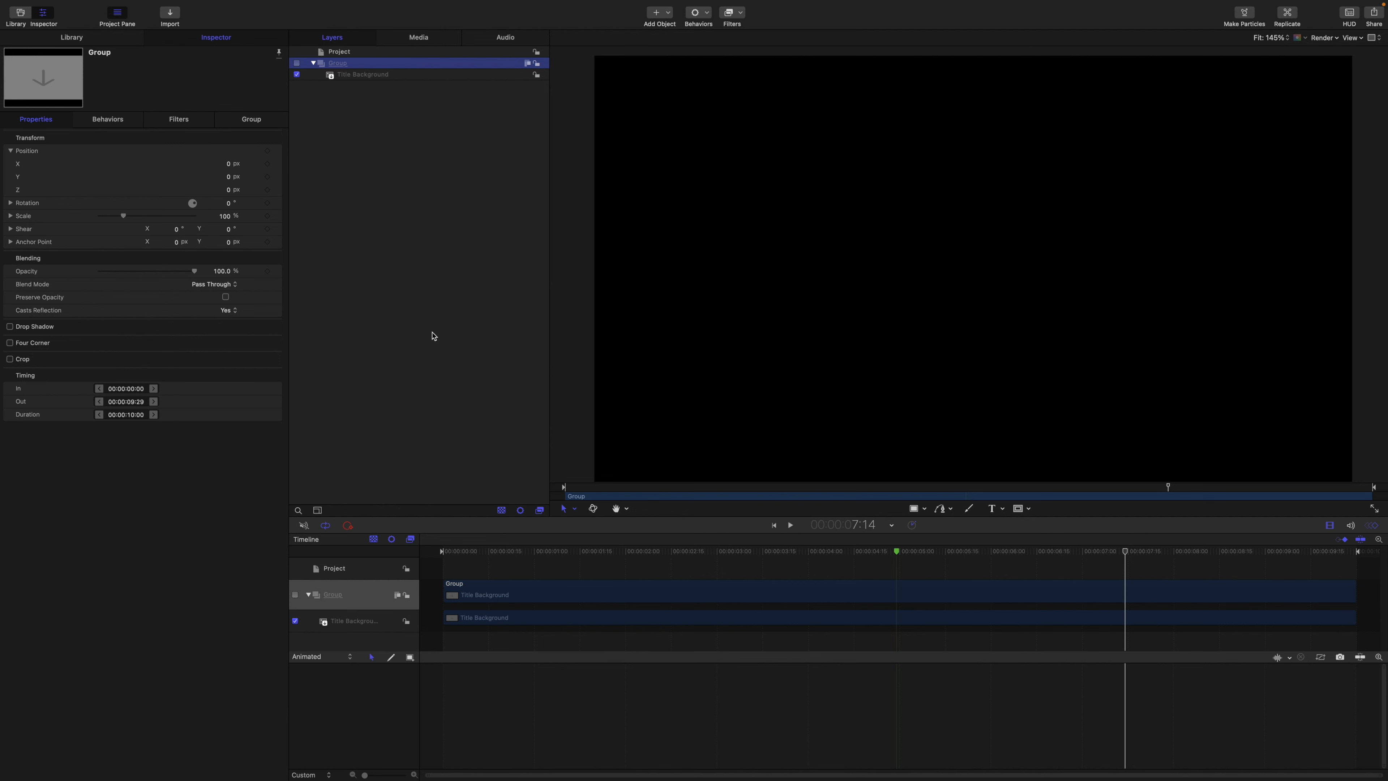
# - Add a new group above the Title Background group and name it Source
pyautogui.press('super+shift+n')
pyautogui.doubleClick(349, 64)
pyautogui.write('Source')
pyautogui.press('Return')
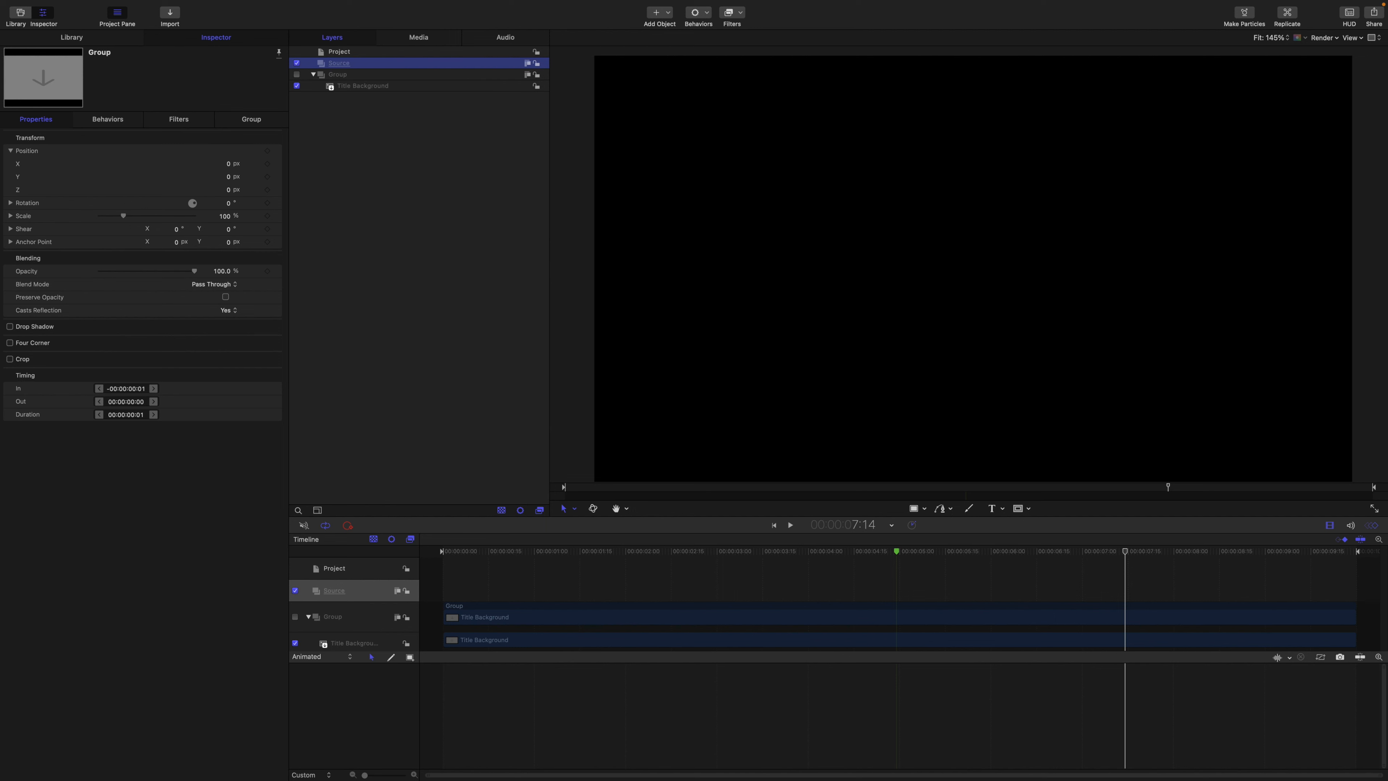
# - Draw a rectangle about 741 wide and 252 high in the Source group and reset its position
pyautogui.click(916, 509)
pyautogui.moveTo(801, 219); pyautogui.dragTo(1095, 319)
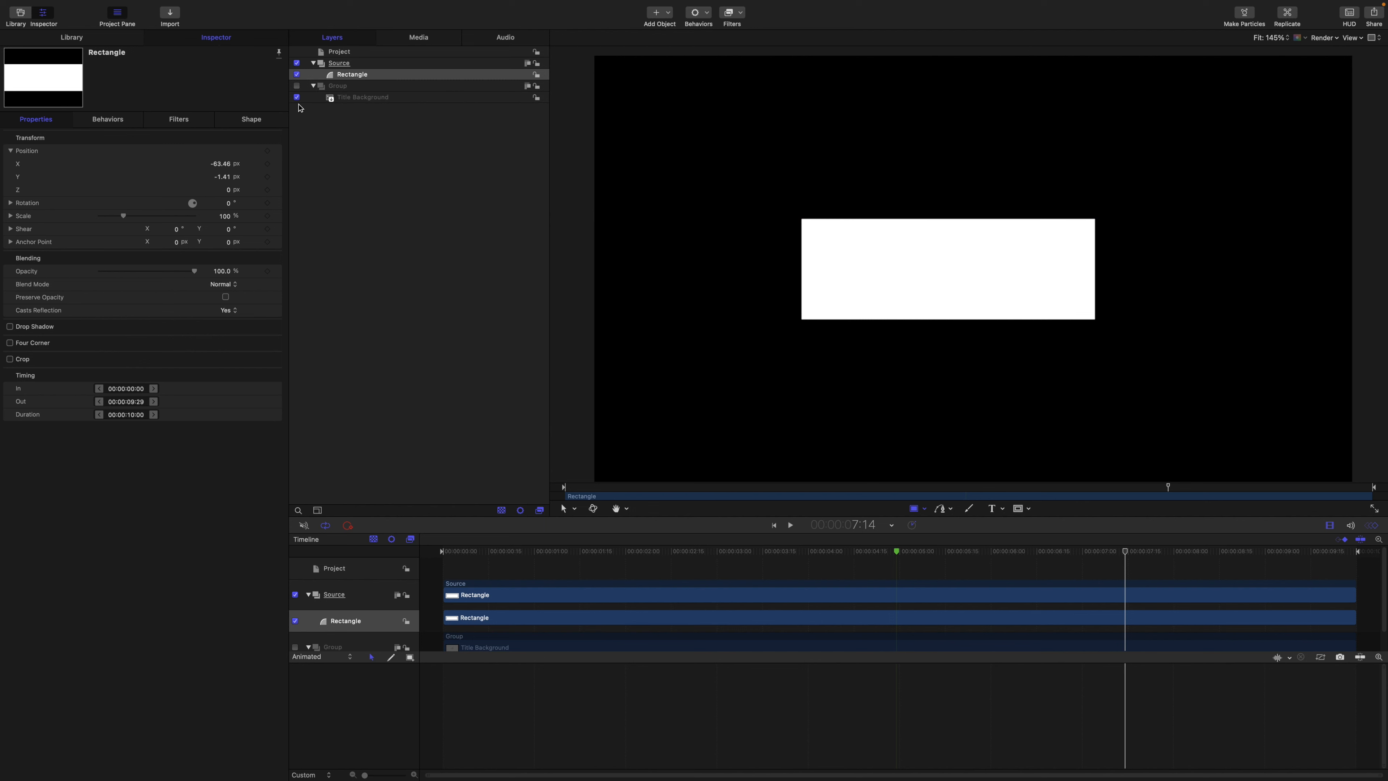
pyautogui.click(276, 151)
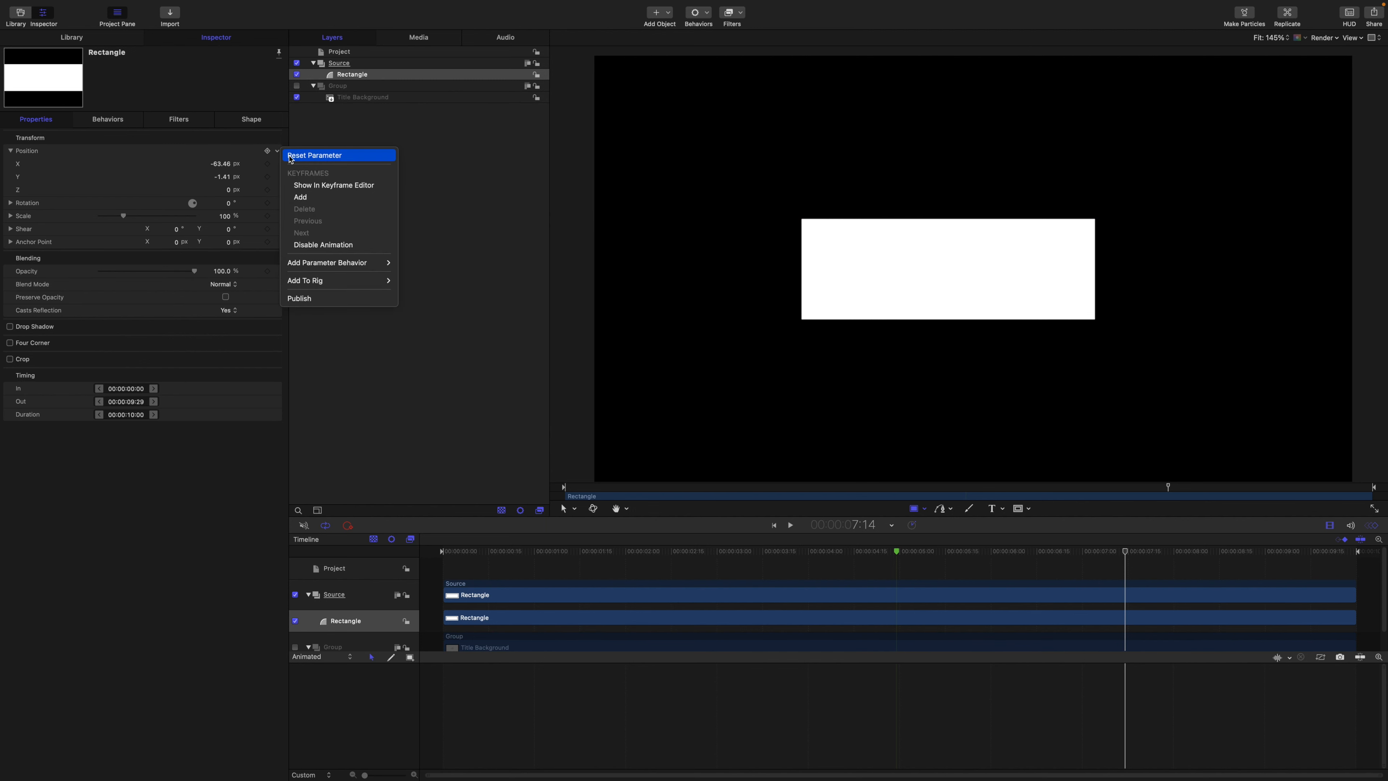
# - Set the rectangle's geometry to a width of 800 and a height of 150
pyautogui.click(242, 128)
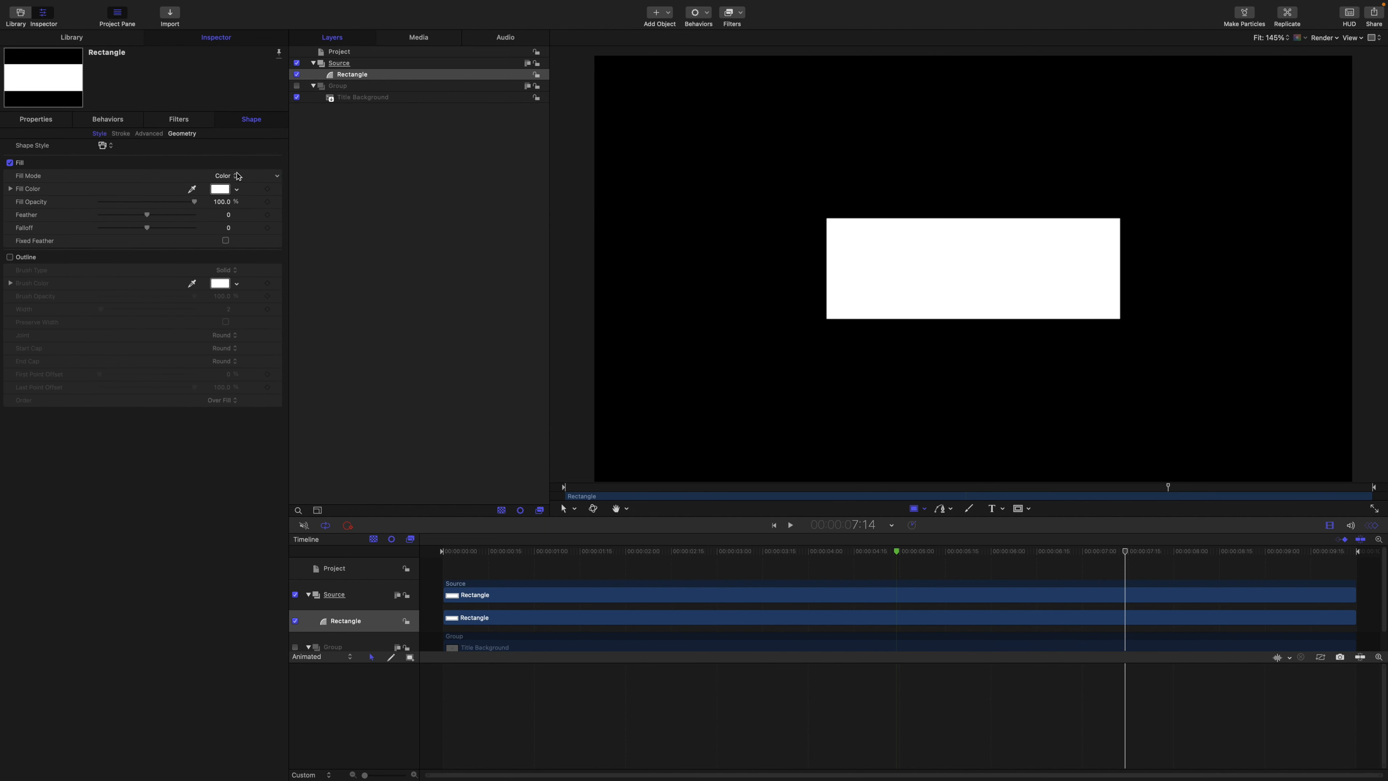
pyautogui.click(175, 138)
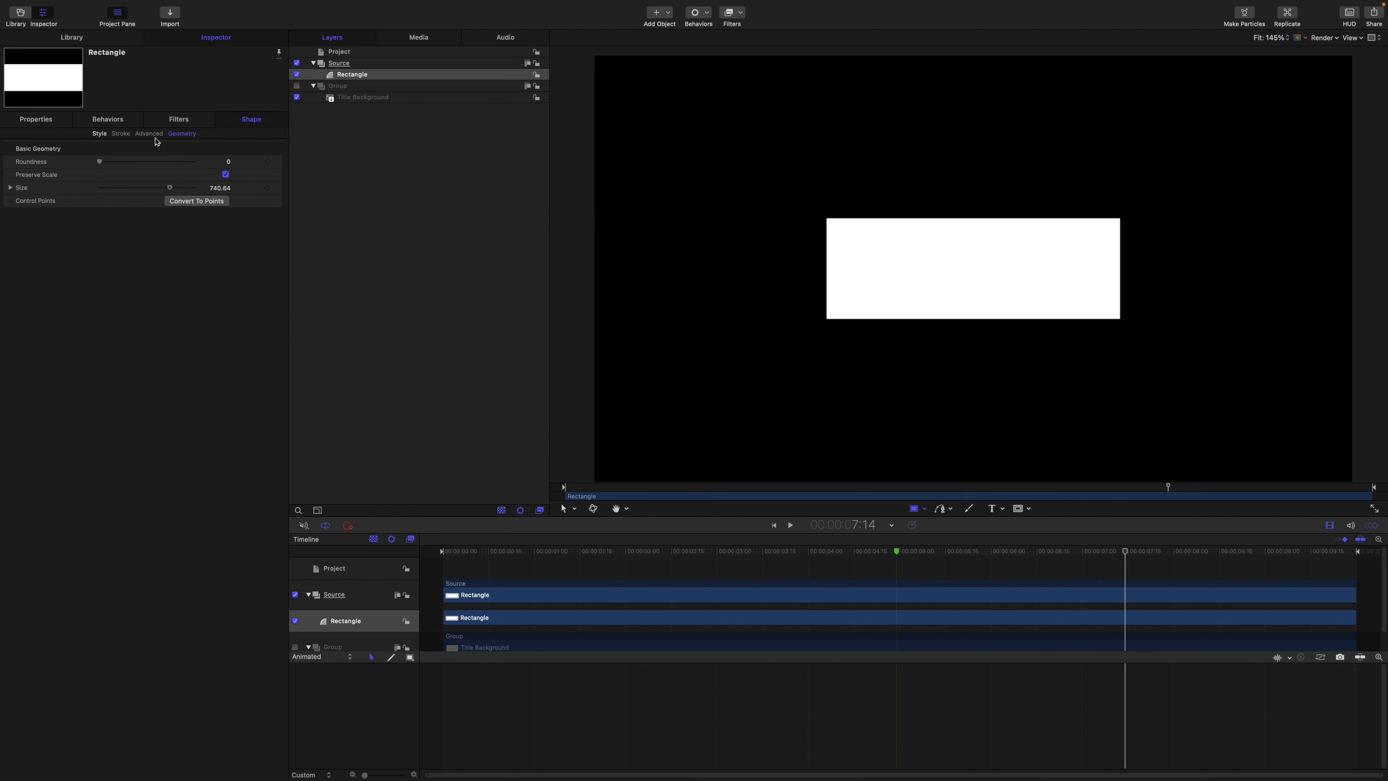
pyautogui.click(11, 188)
pyautogui.click(222, 201)
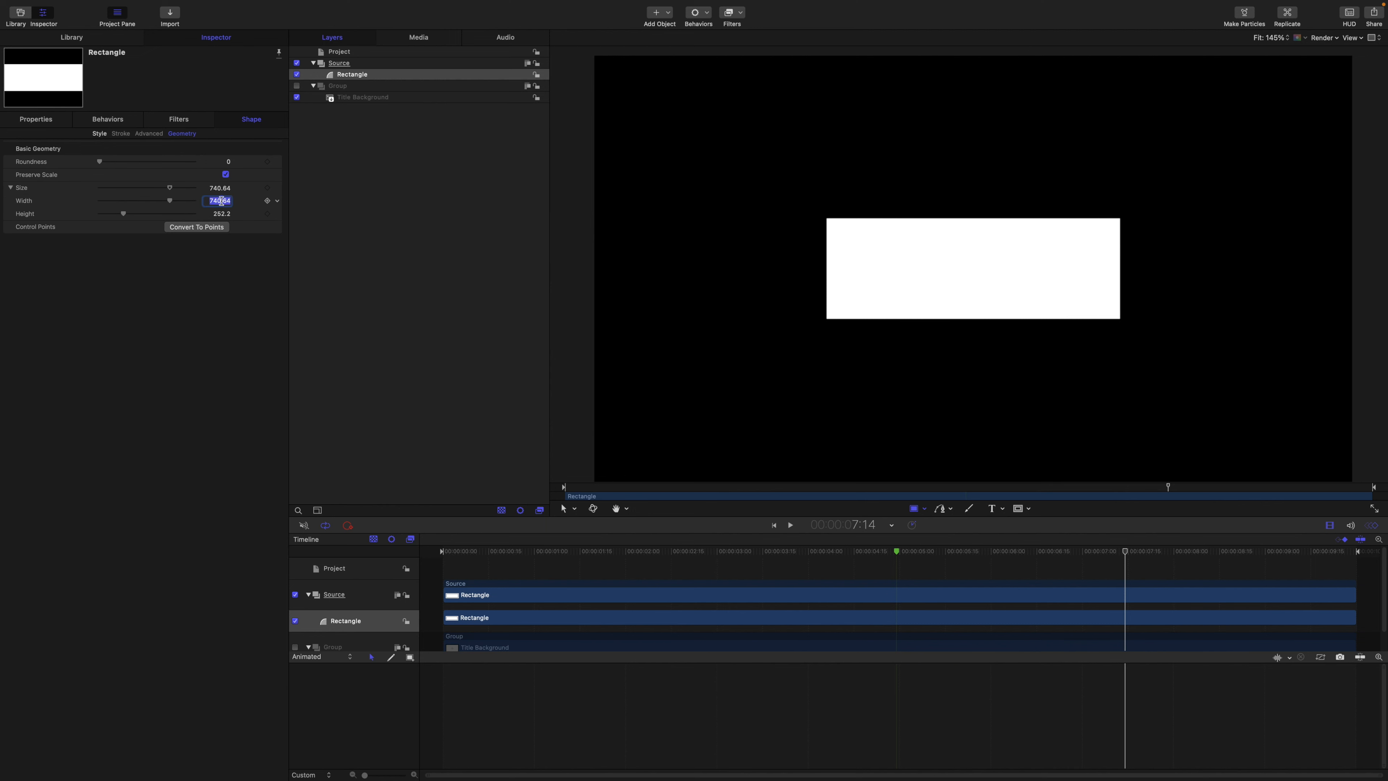
pyautogui.write('800')
pyautogui.press('Return')
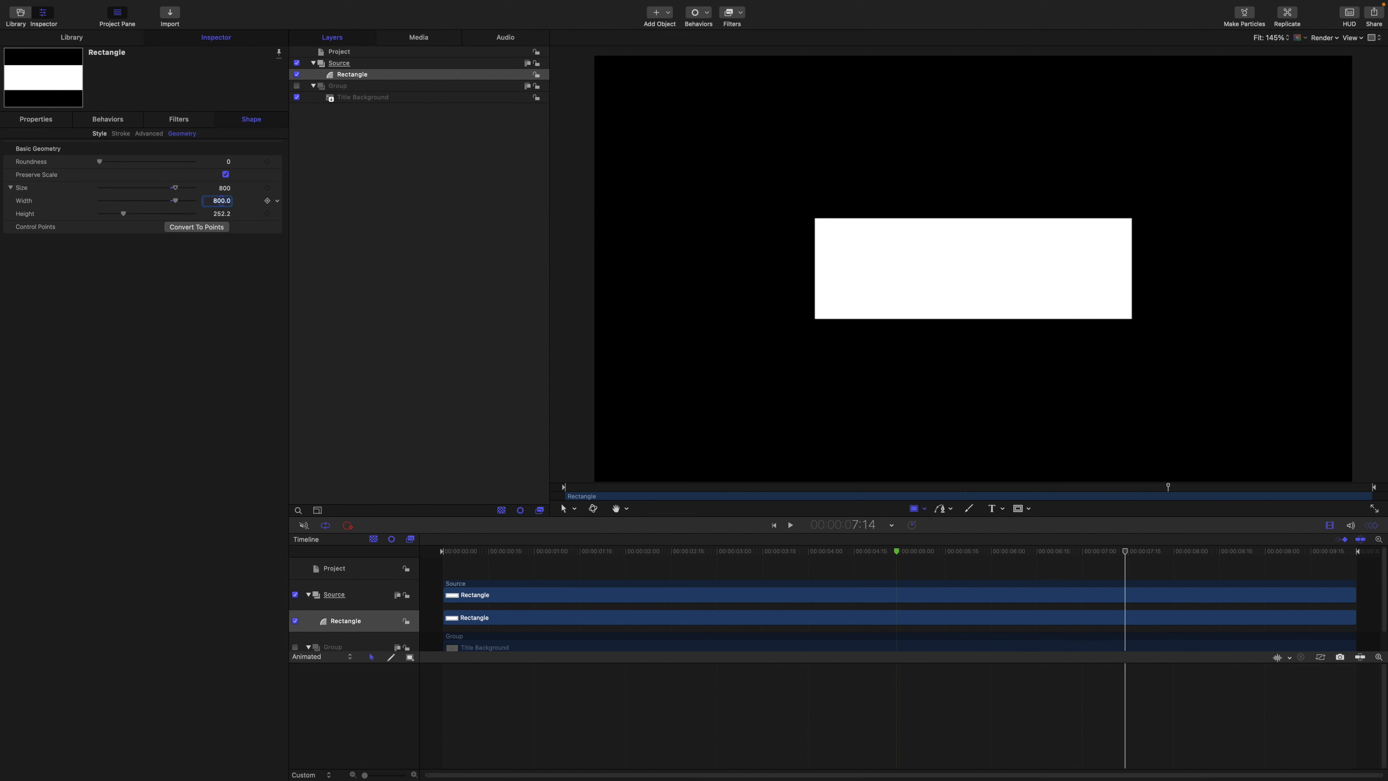
pyautogui.press('Tab')
pyautogui.write('150')
pyautogui.press('Return')
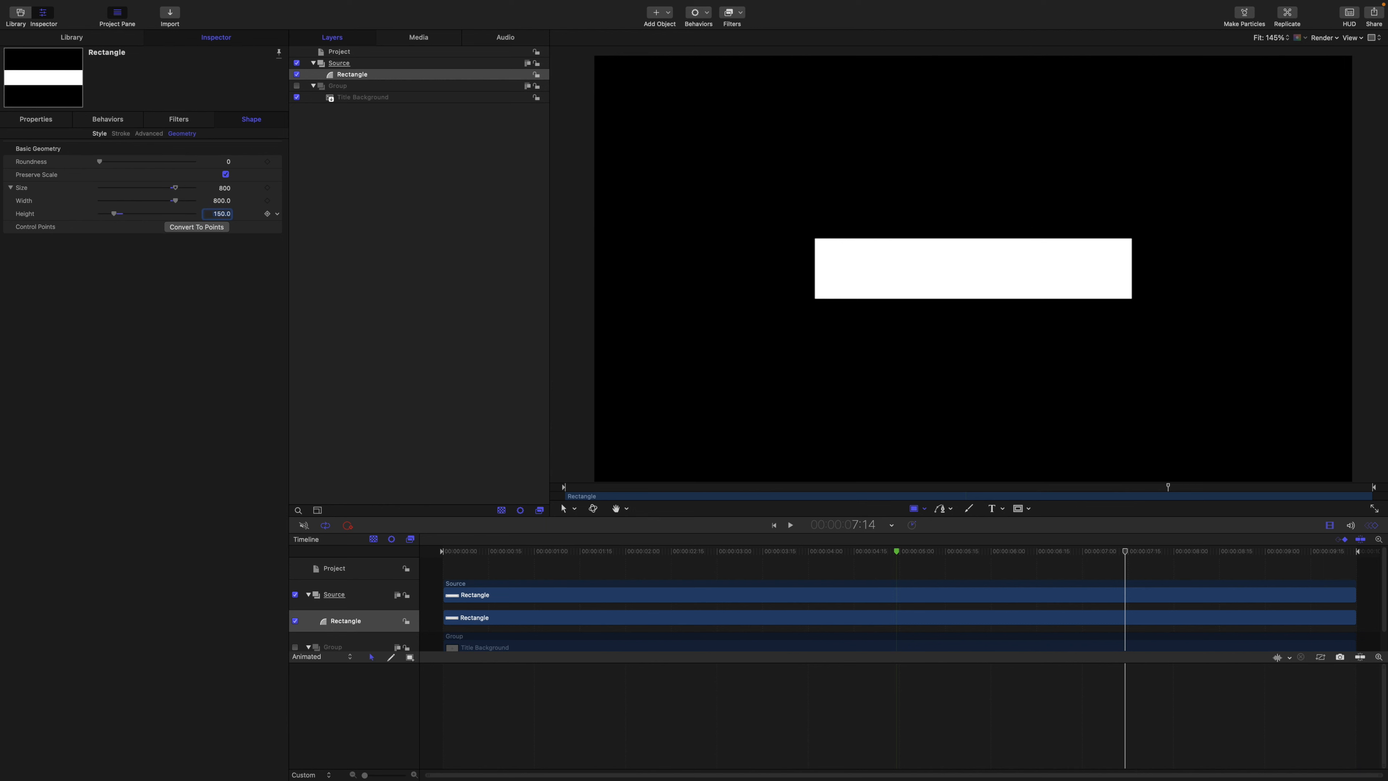
# - Add an Overshoot parameter behavior to the rectangle's X position
pyautogui.click(347, 65)
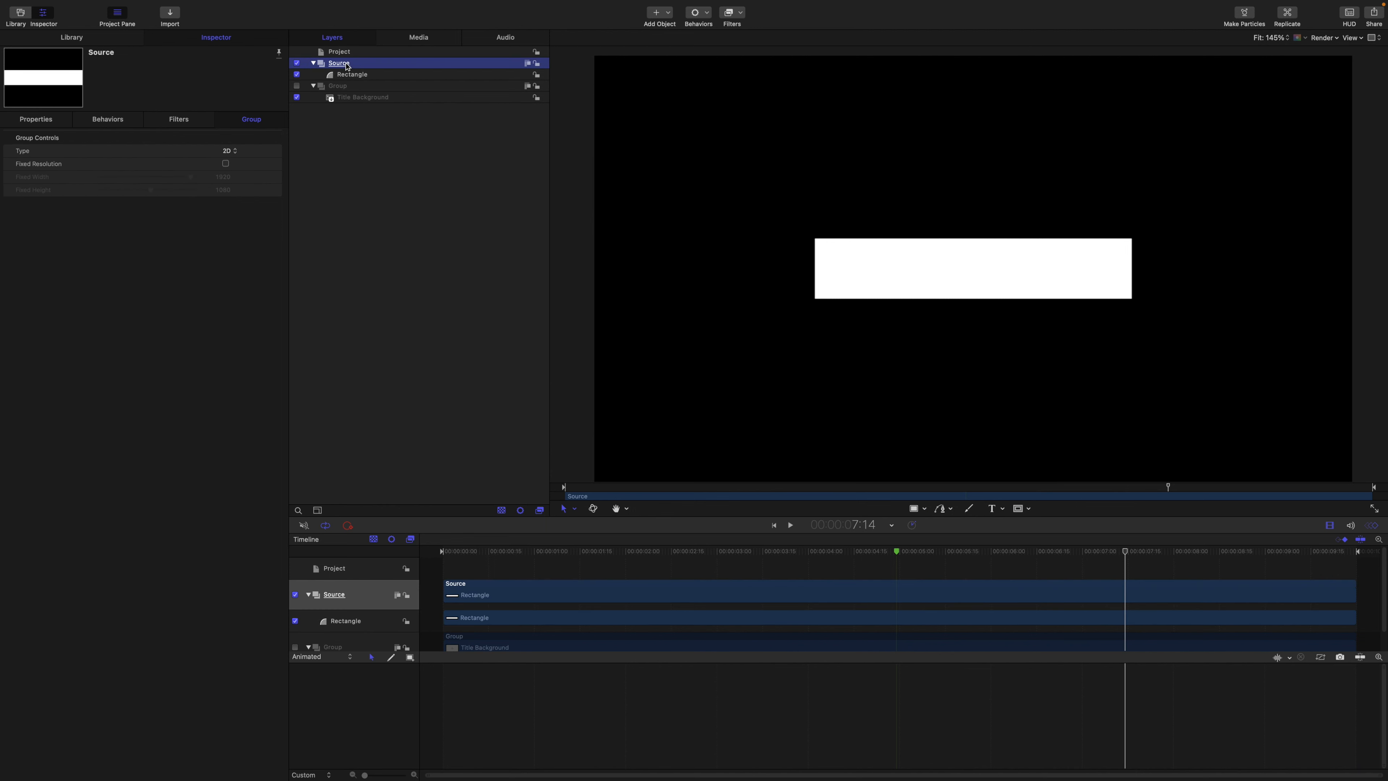
pyautogui.click(348, 77)
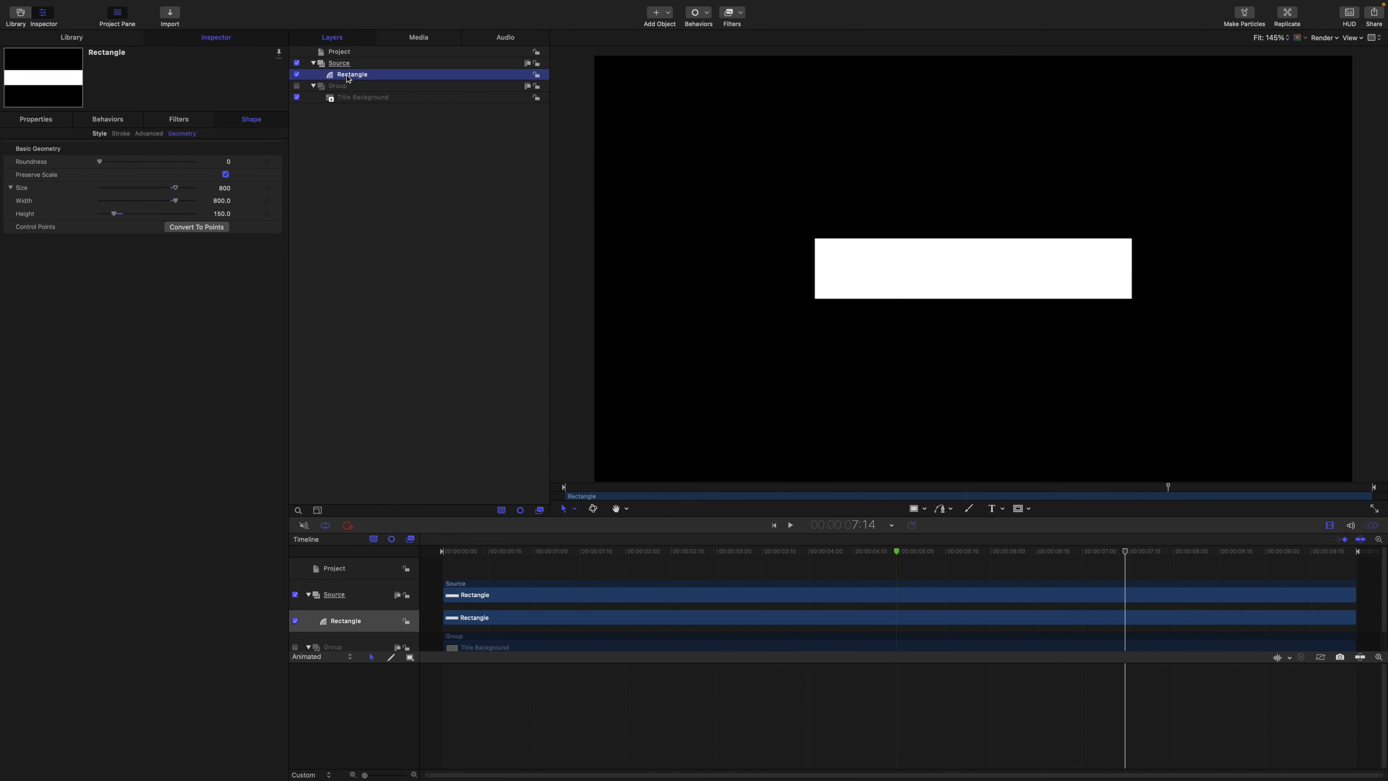
pyautogui.click(22, 123)
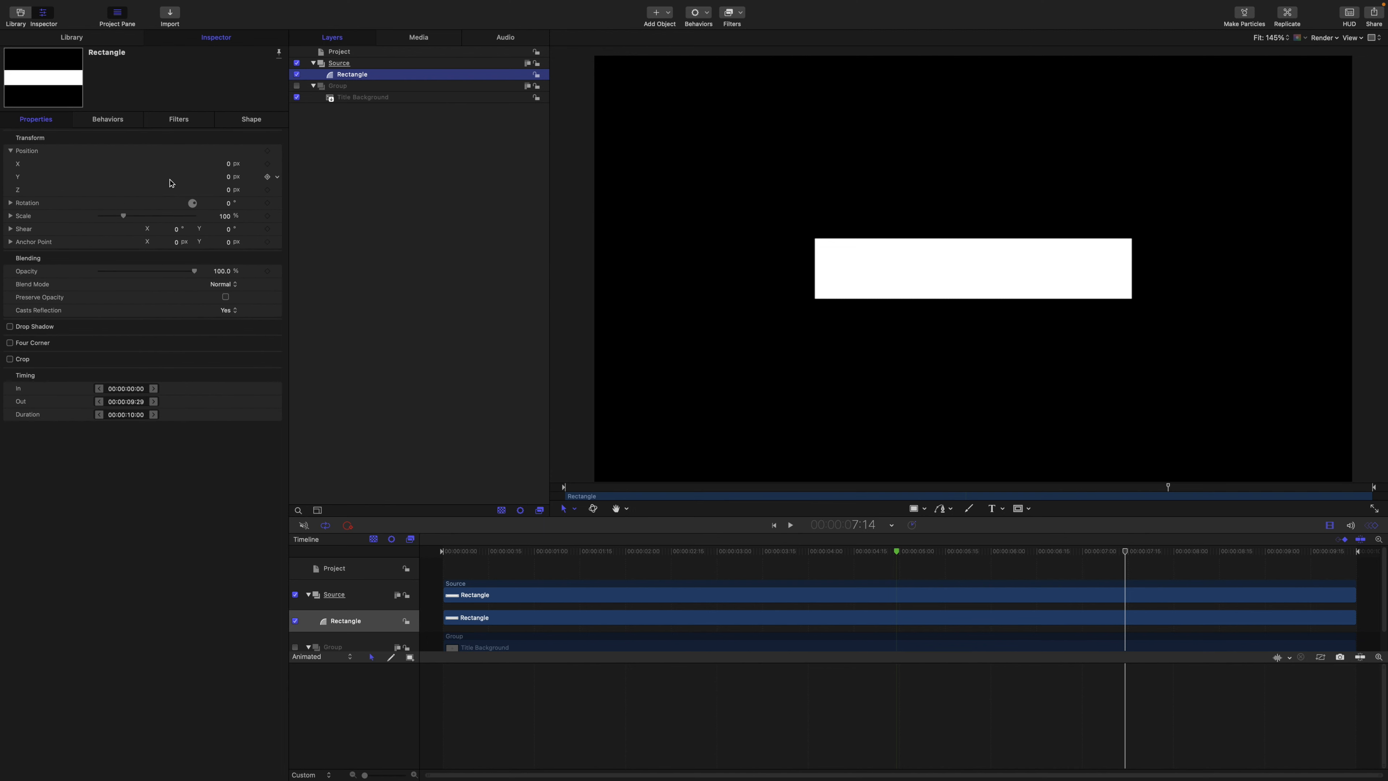
pyautogui.click(278, 163)
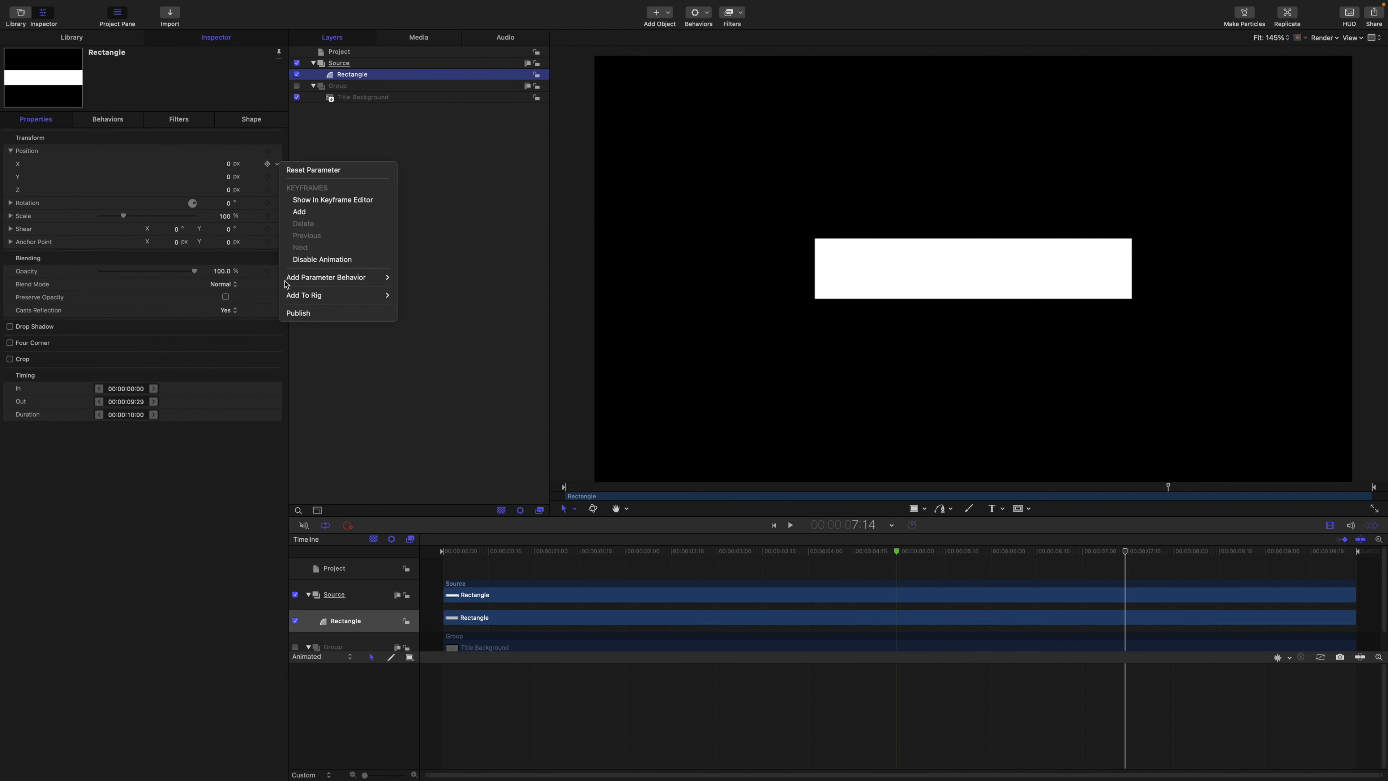
pyautogui.moveTo(334, 279)
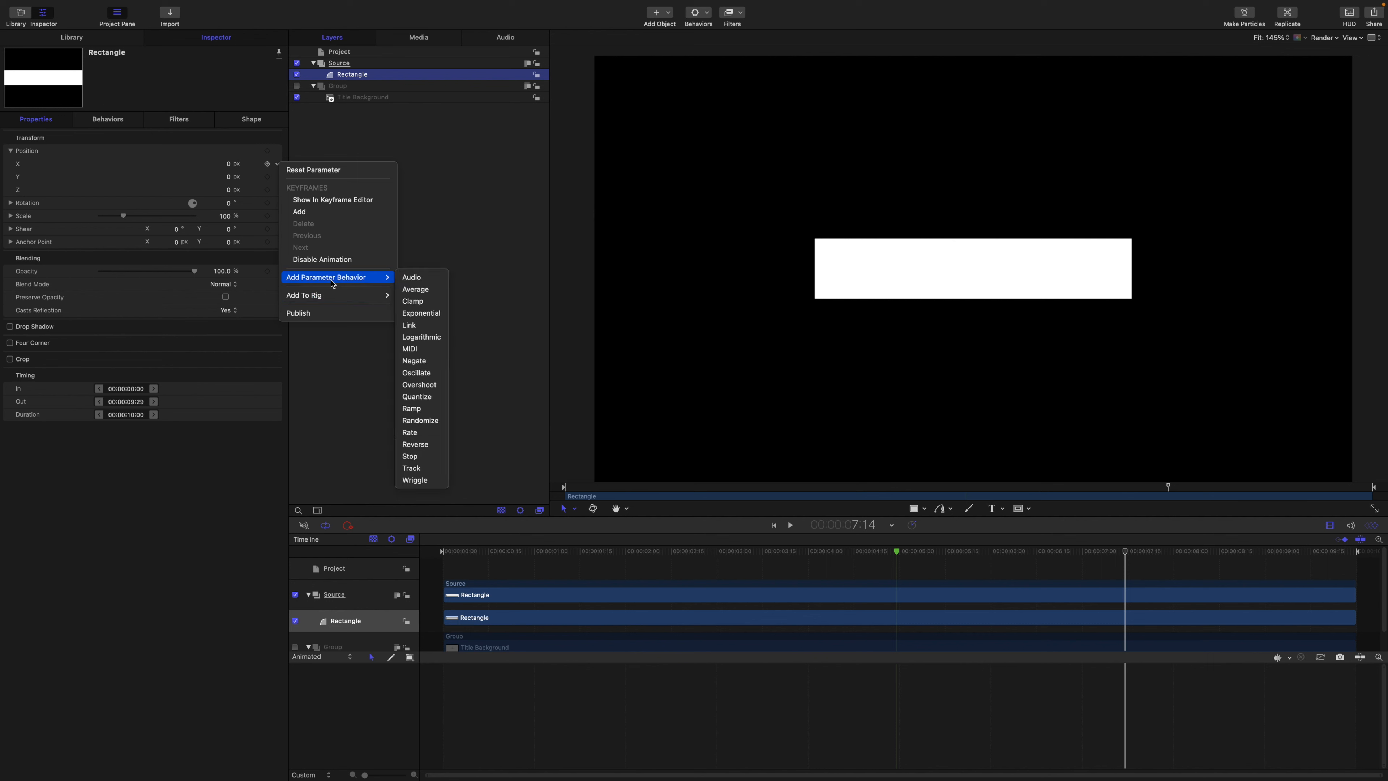
pyautogui.click(419, 385)
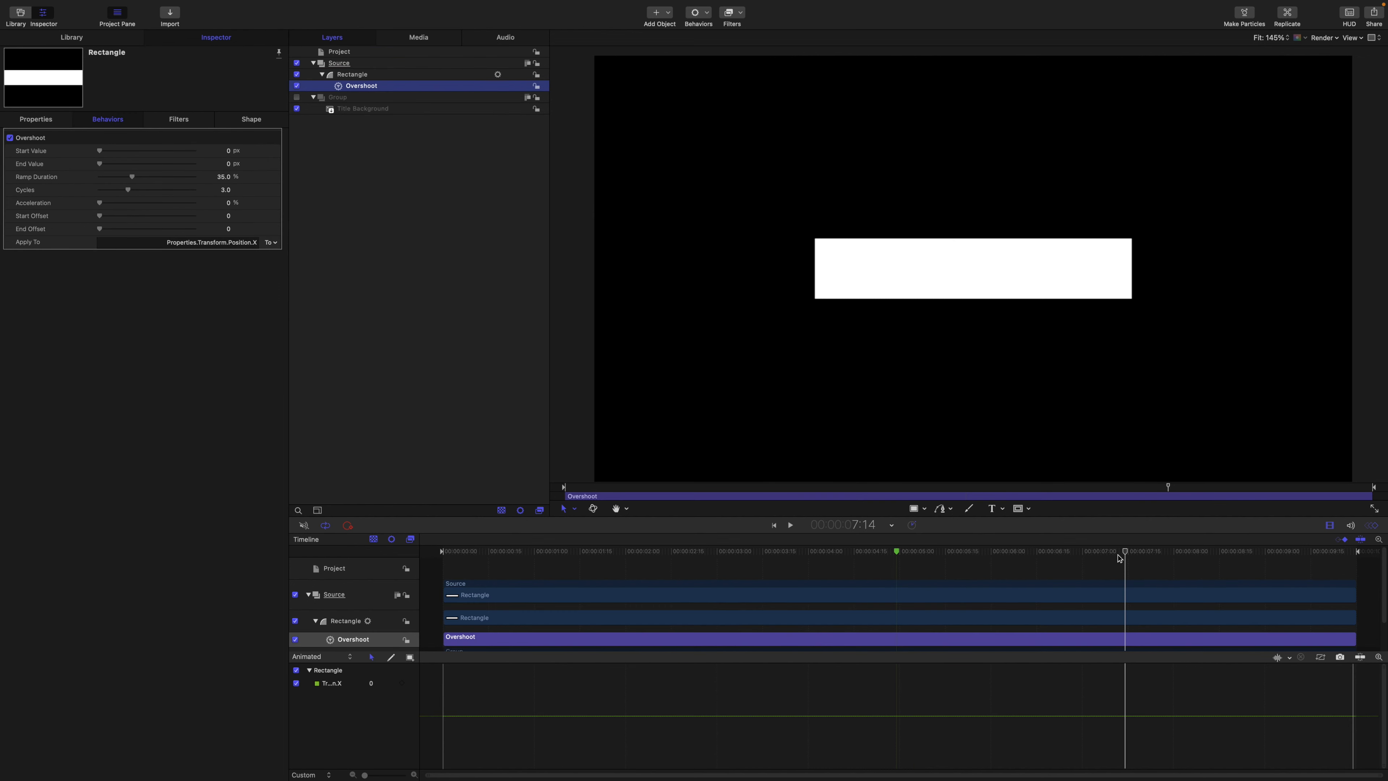
# - Trim the Overshoot behavior to end at 2:00 and set its Cycles to 1
pyautogui.moveTo(1120, 558); pyautogui.dragTo(627, 527)
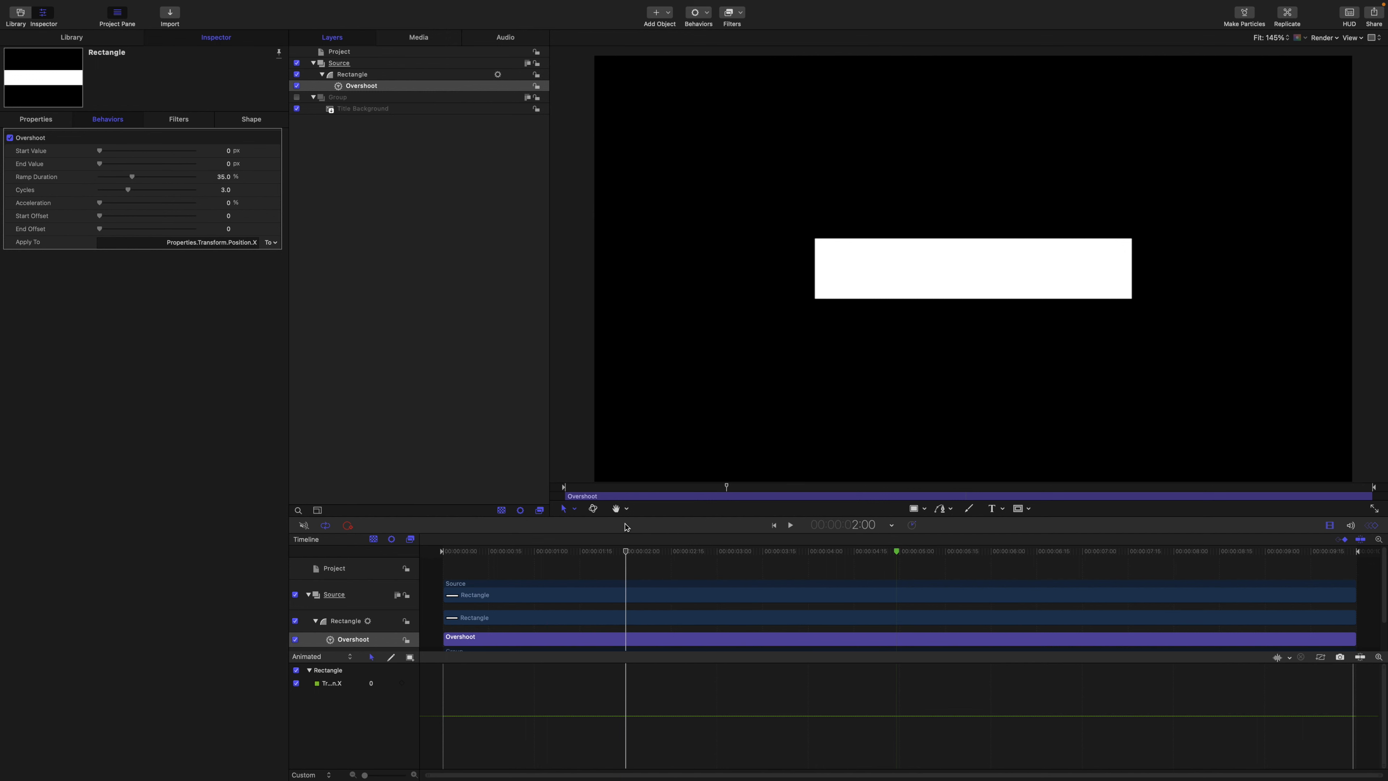
pyautogui.press('o')
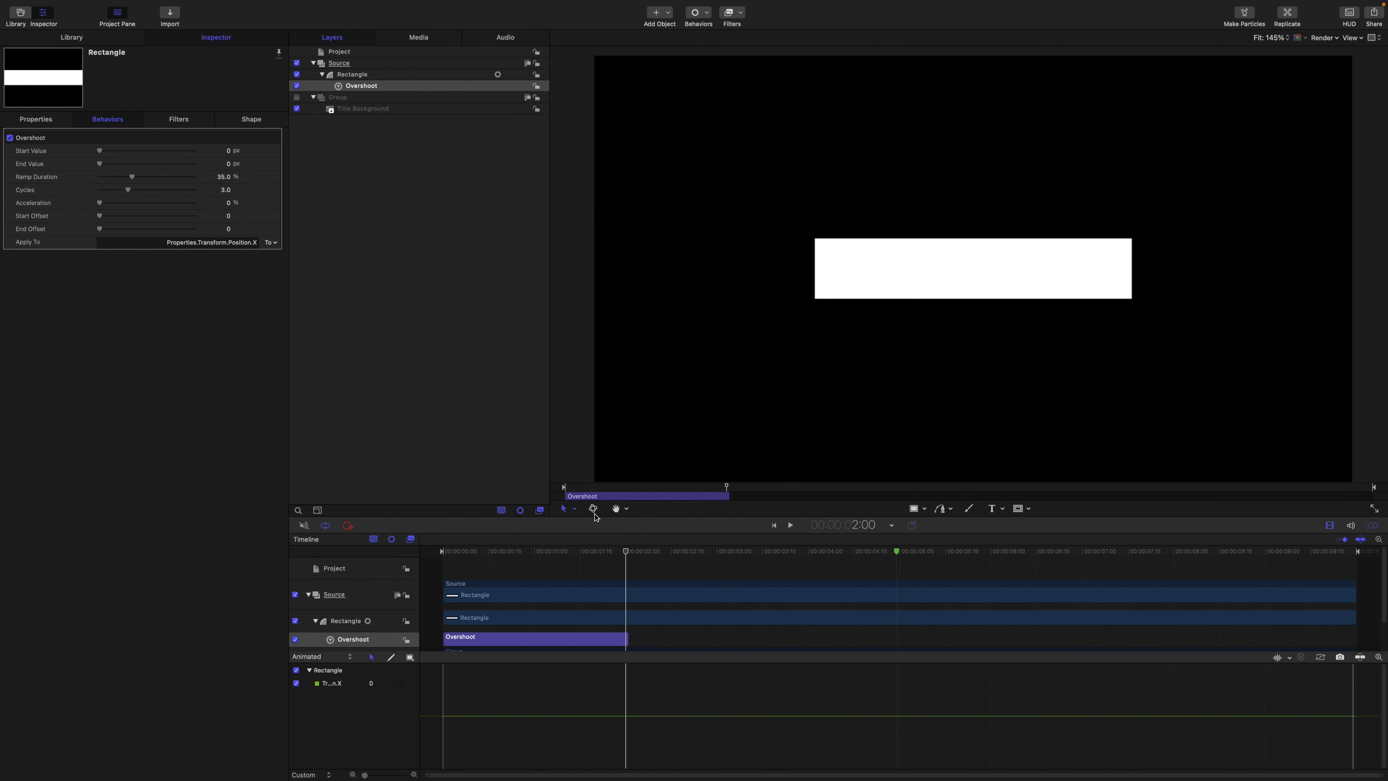
pyautogui.click(225, 190)
pyautogui.write('1')
pyautogui.press('Return')
# - At the first frame, set Overshoot's Start Value to about -1370.7 px, toggle Show Full View Area, and play the animation
pyautogui.moveTo(626, 554); pyautogui.dragTo(288, 535)
pyautogui.moveTo(229, 150); pyautogui.dragTo(1278, 64)
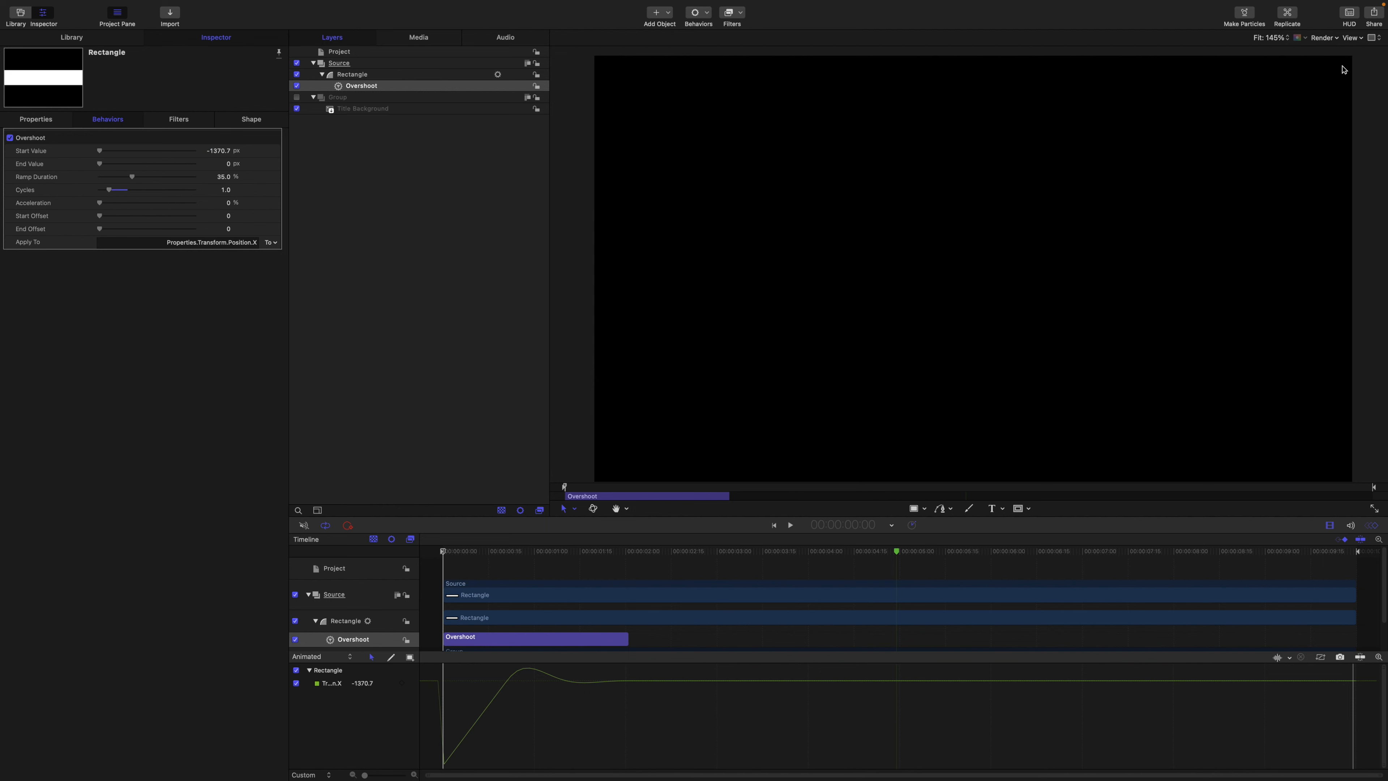
pyautogui.click(1352, 37)
pyautogui.click(1334, 256)
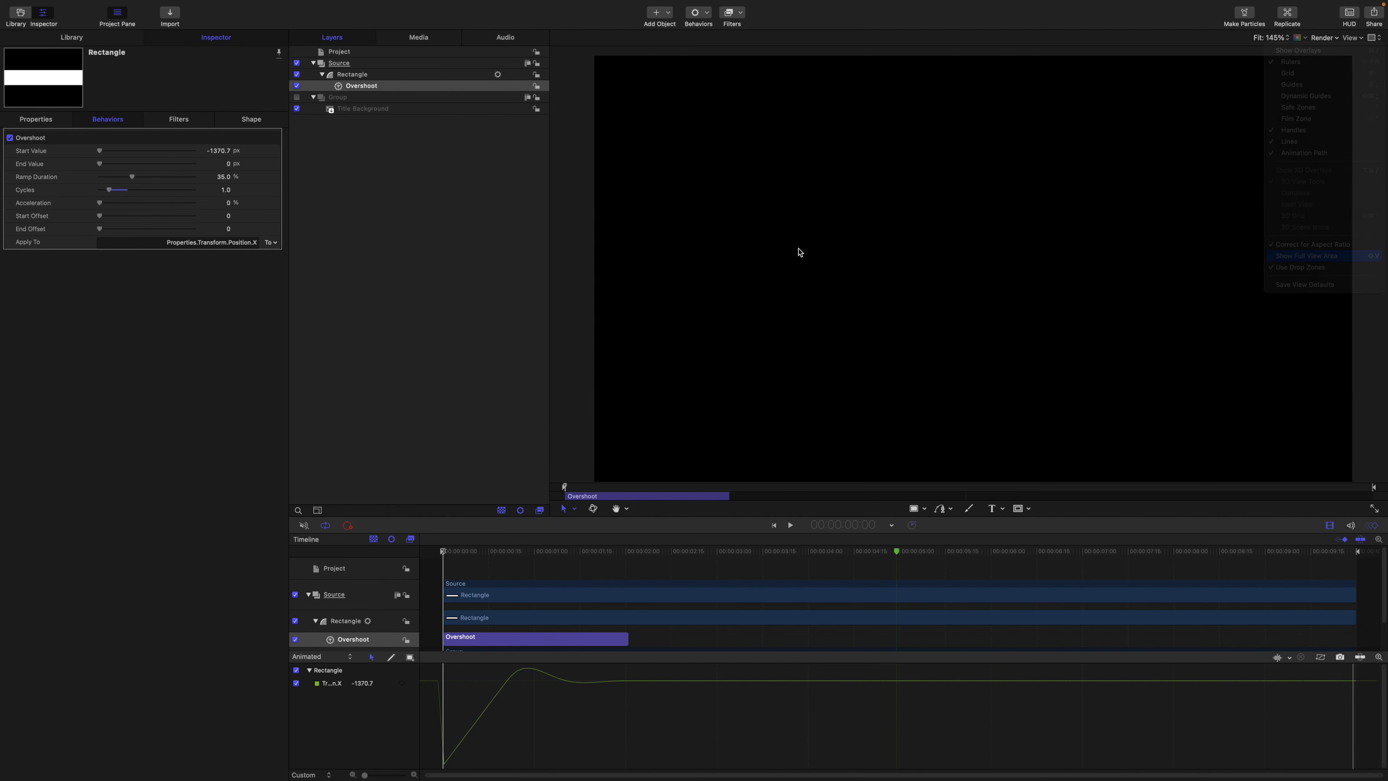
pyautogui.press('space')
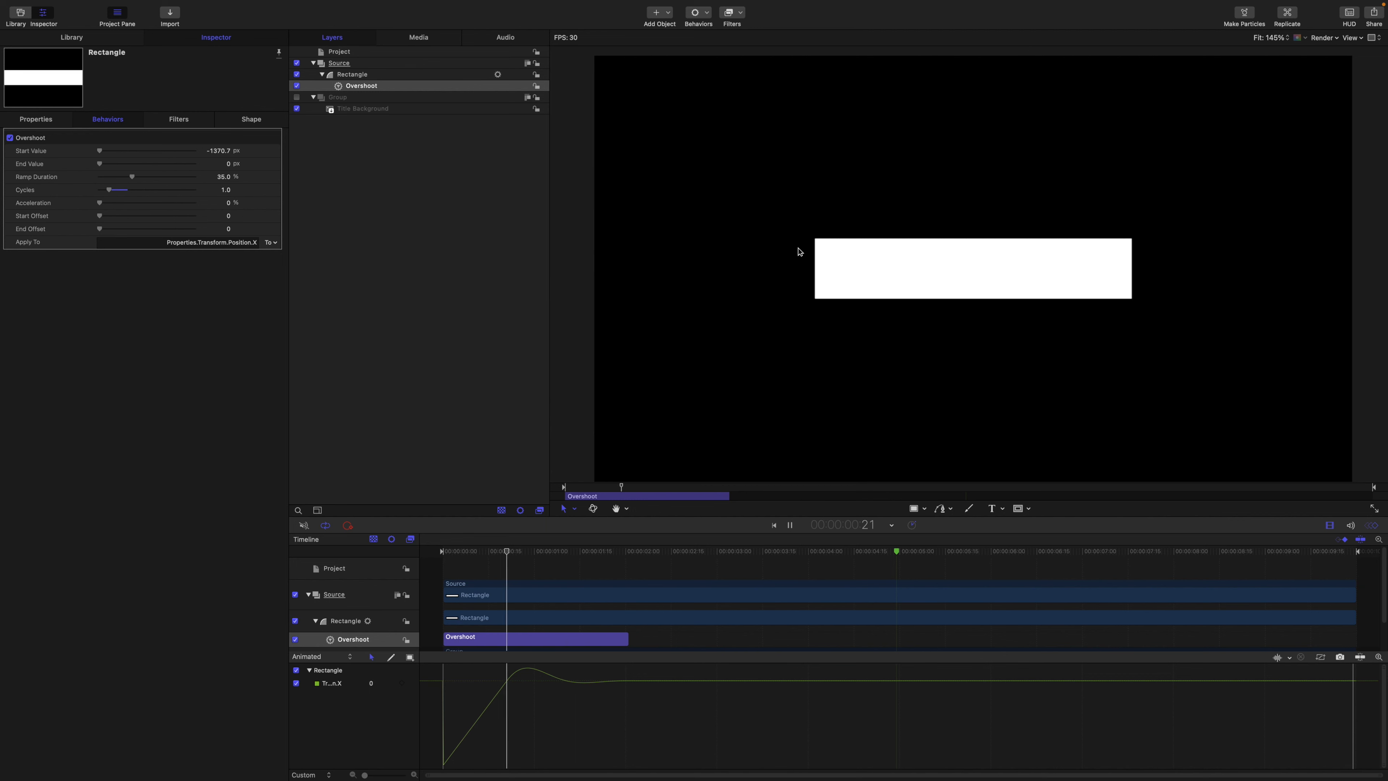
pyautogui.press('space')
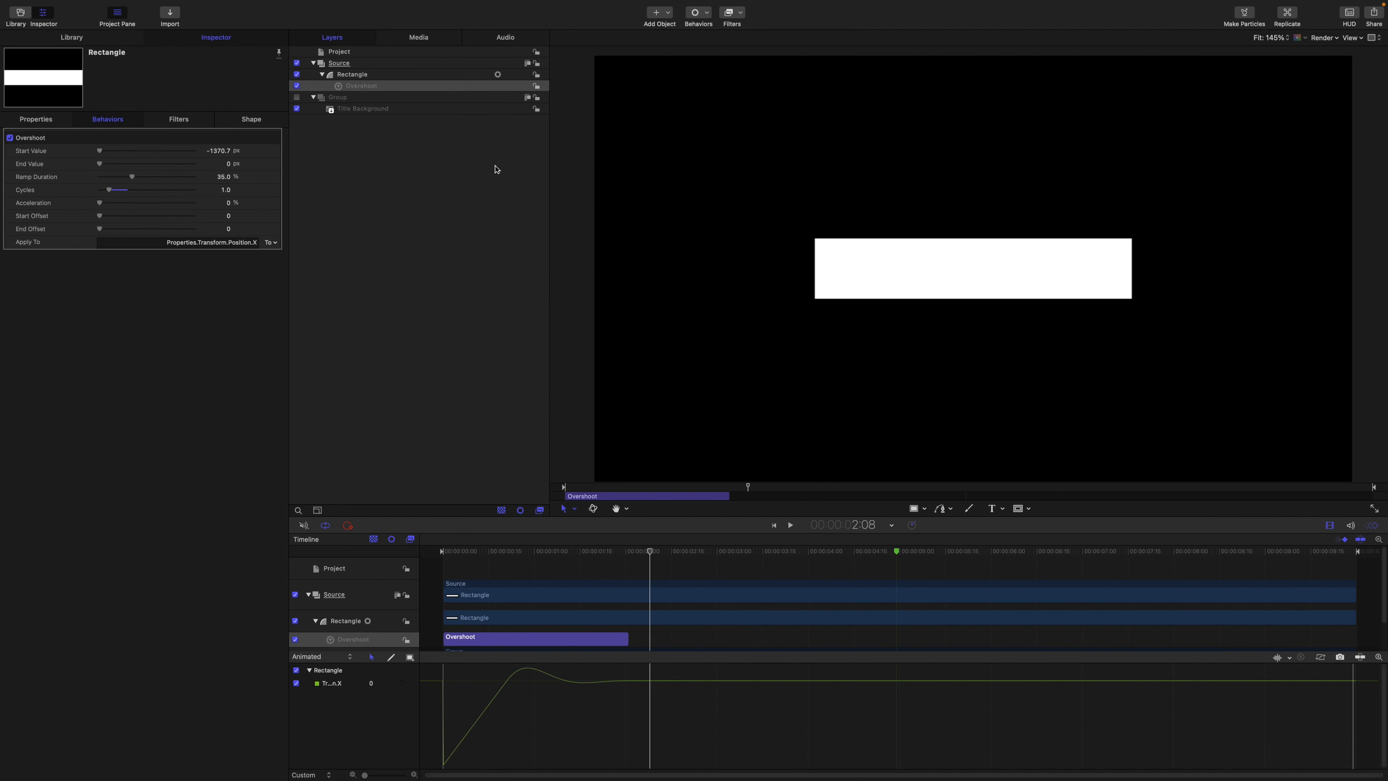
# - Make a clone layer of the Source group and hide the original Source group
pyautogui.click(345, 64)
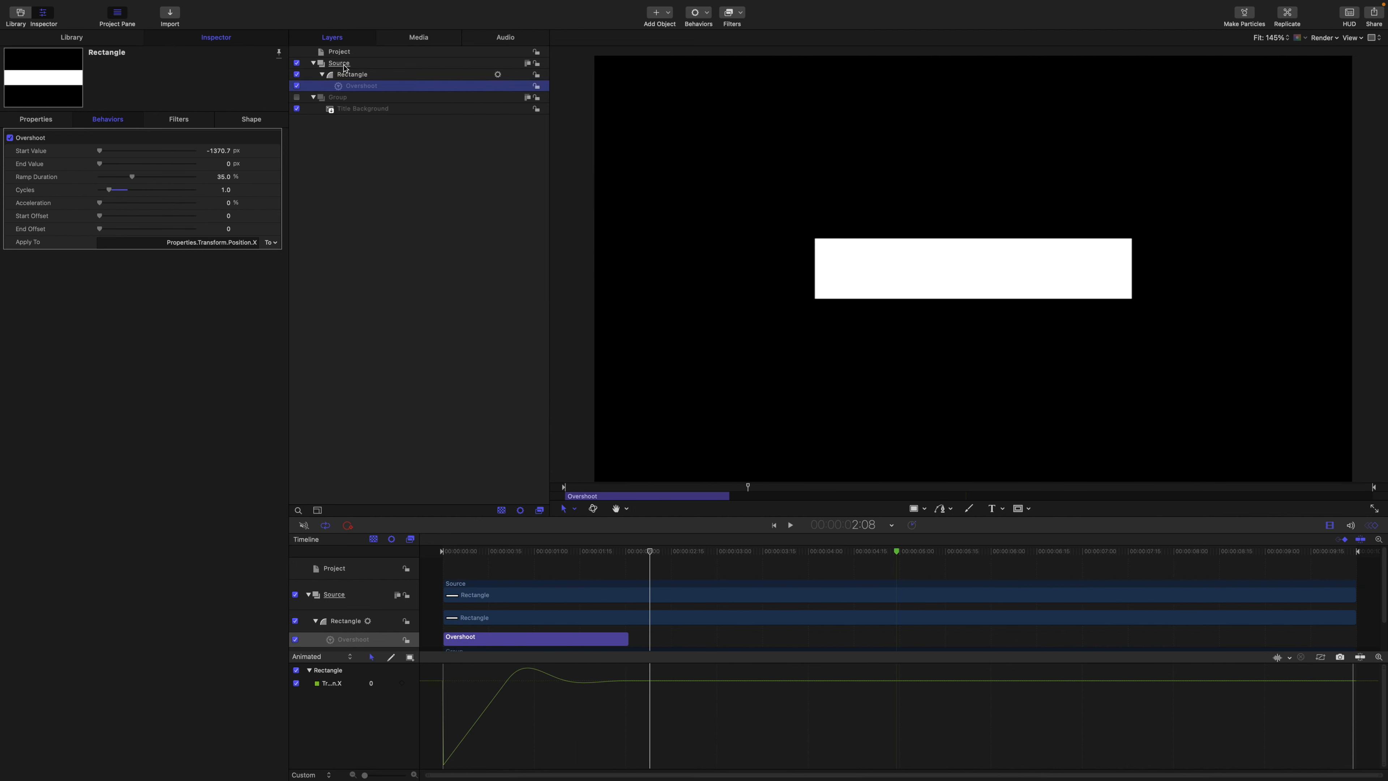
pyautogui.press('k')
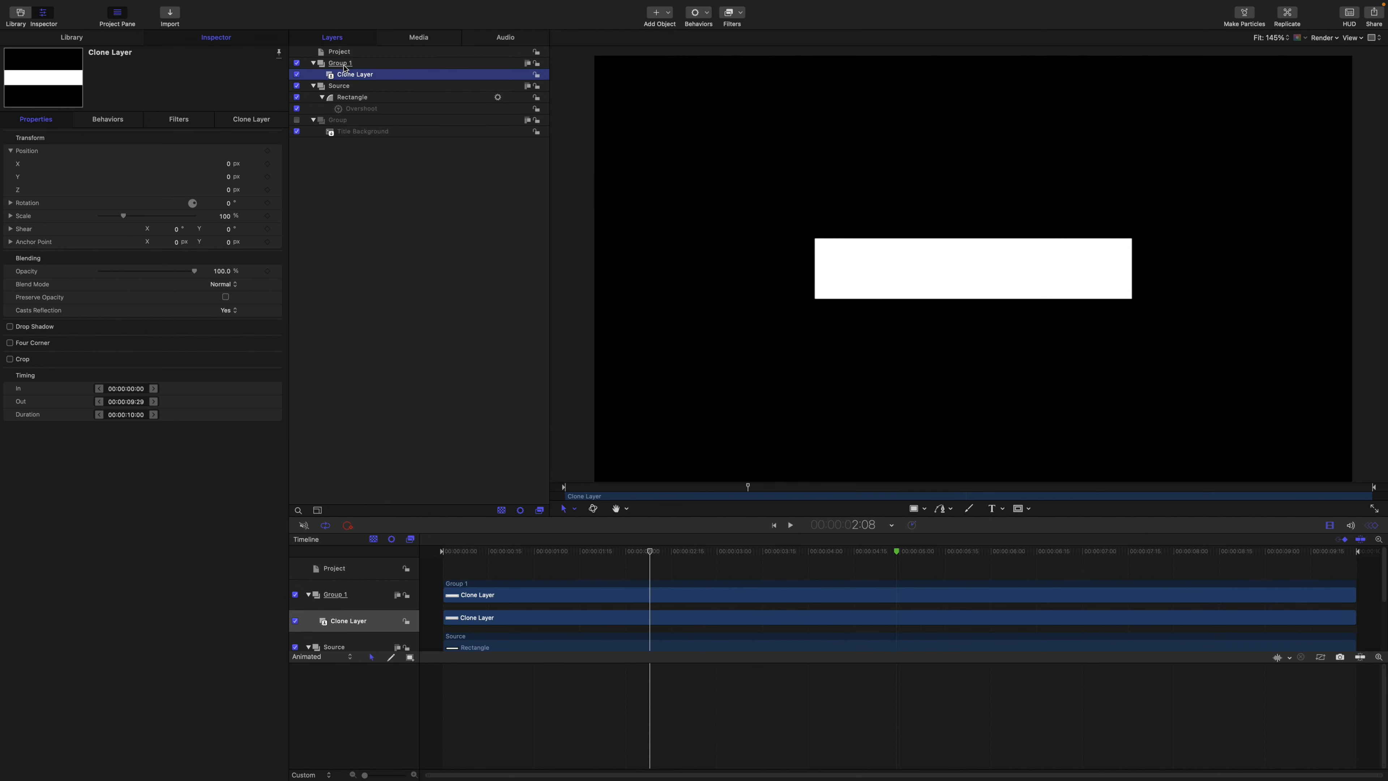
pyautogui.click(298, 87)
# - Rename both the new group and the clone layer inside it to 1
pyautogui.click(358, 63)
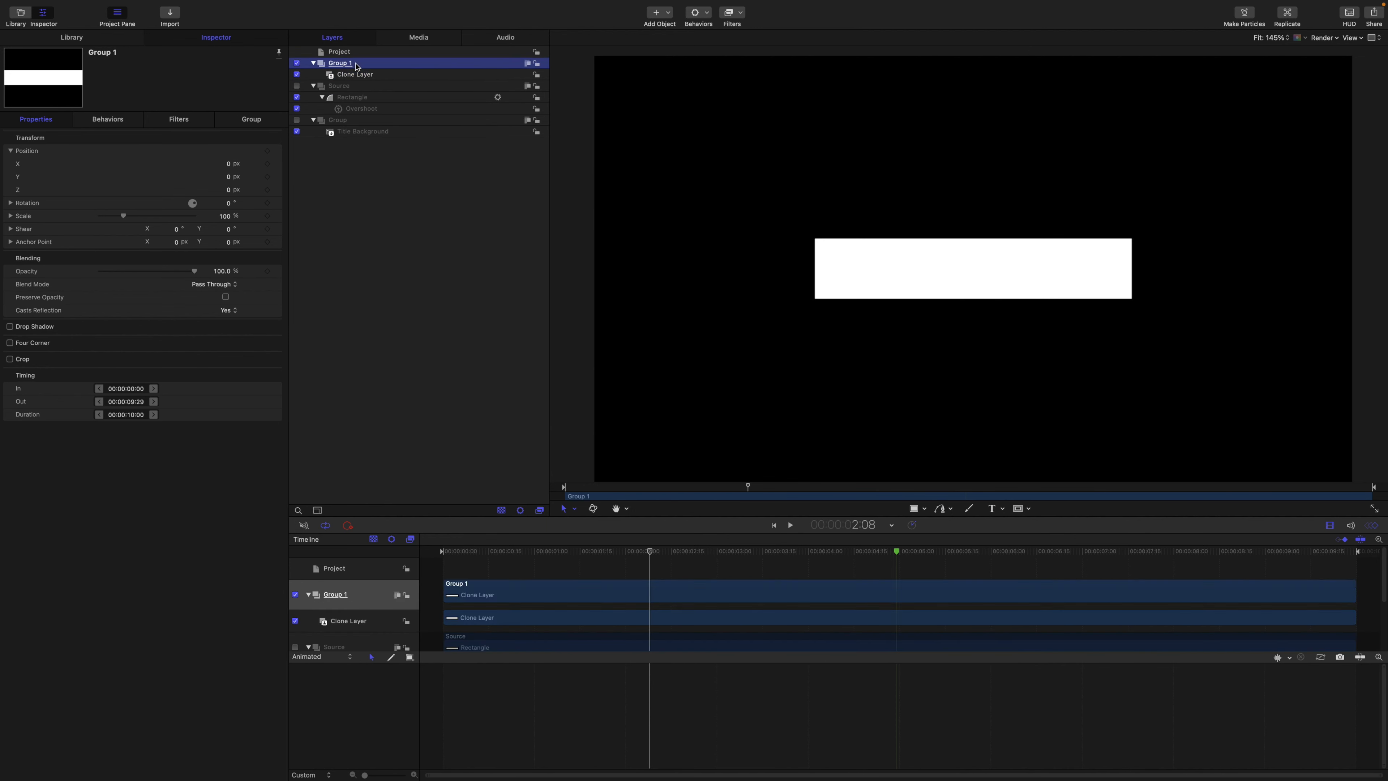
pyautogui.click(358, 63)
pyautogui.write('1')
pyautogui.press('Return')
pyautogui.click(350, 74)
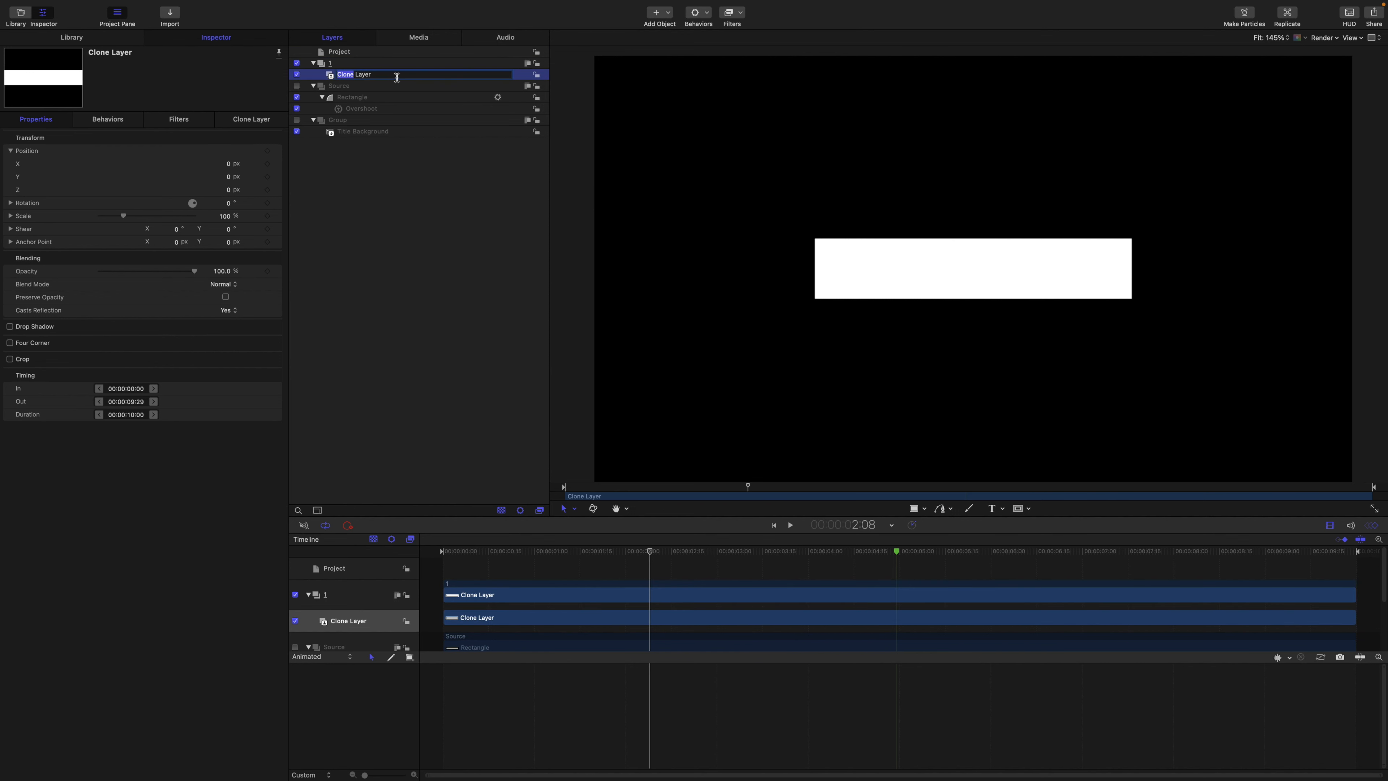
pyautogui.click(394, 74)
pyautogui.write('1')
pyautogui.press('Return')
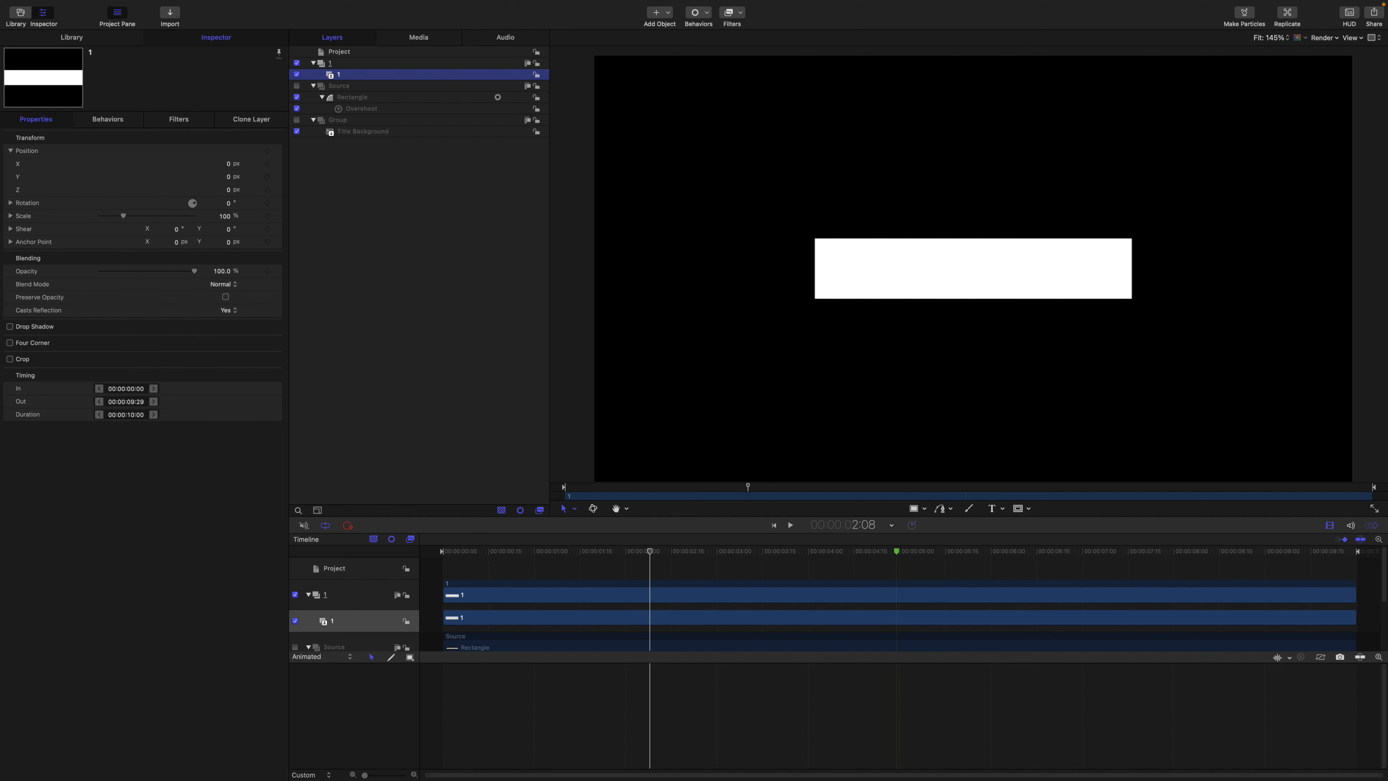
# - Duplicate group 1 and rename both the duplicated group and the clone layer inside it to 2
pyautogui.click(342, 64)
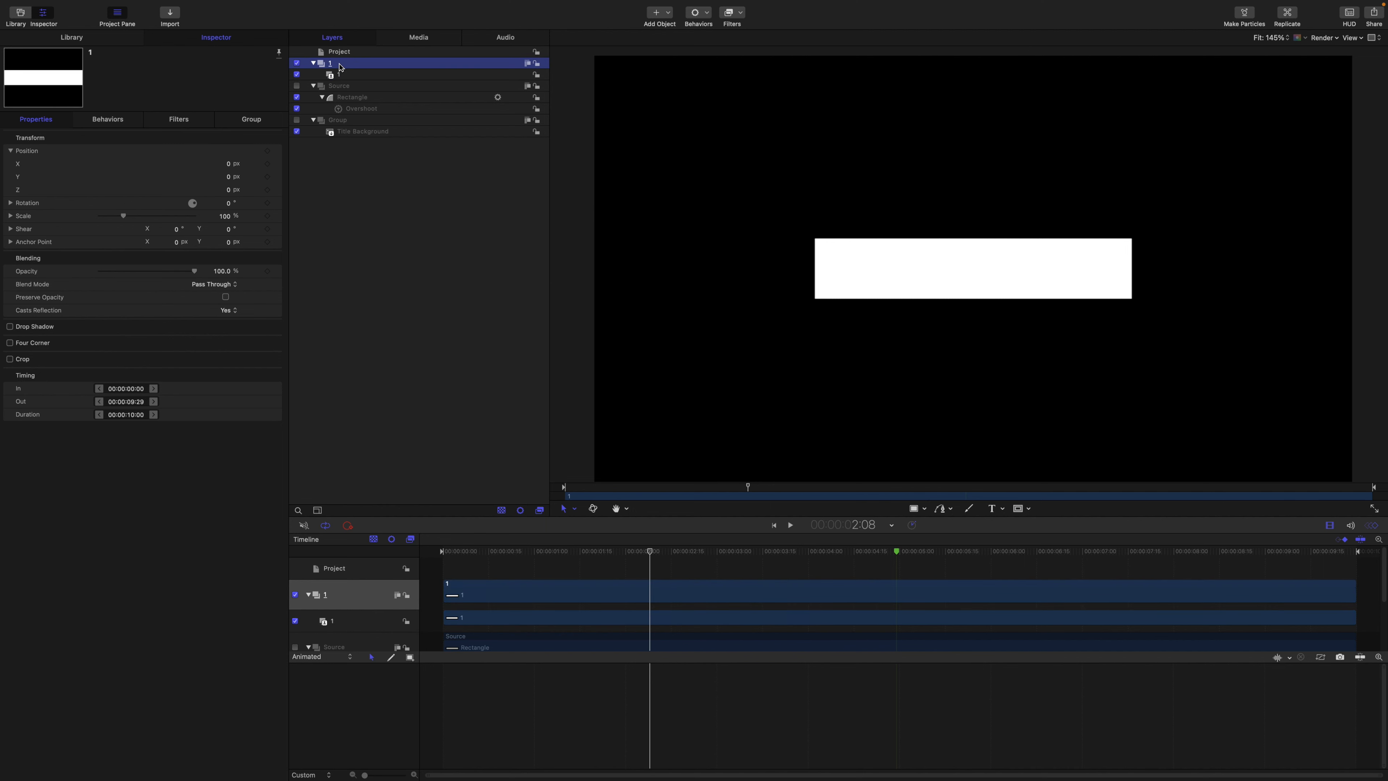
pyautogui.press('super+d')
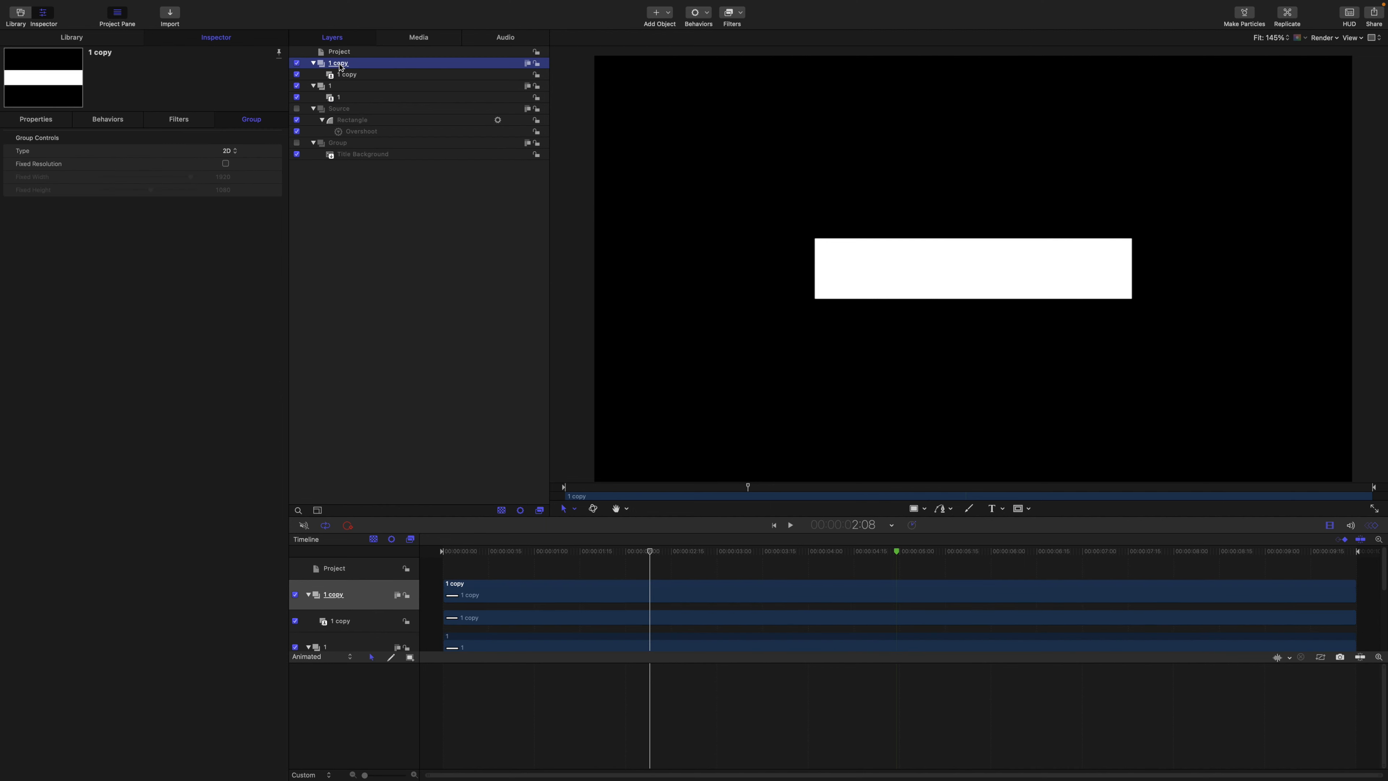
pyautogui.doubleClick(340, 64)
pyautogui.write('2')
pyautogui.press('Return')
pyautogui.doubleClick(350, 76)
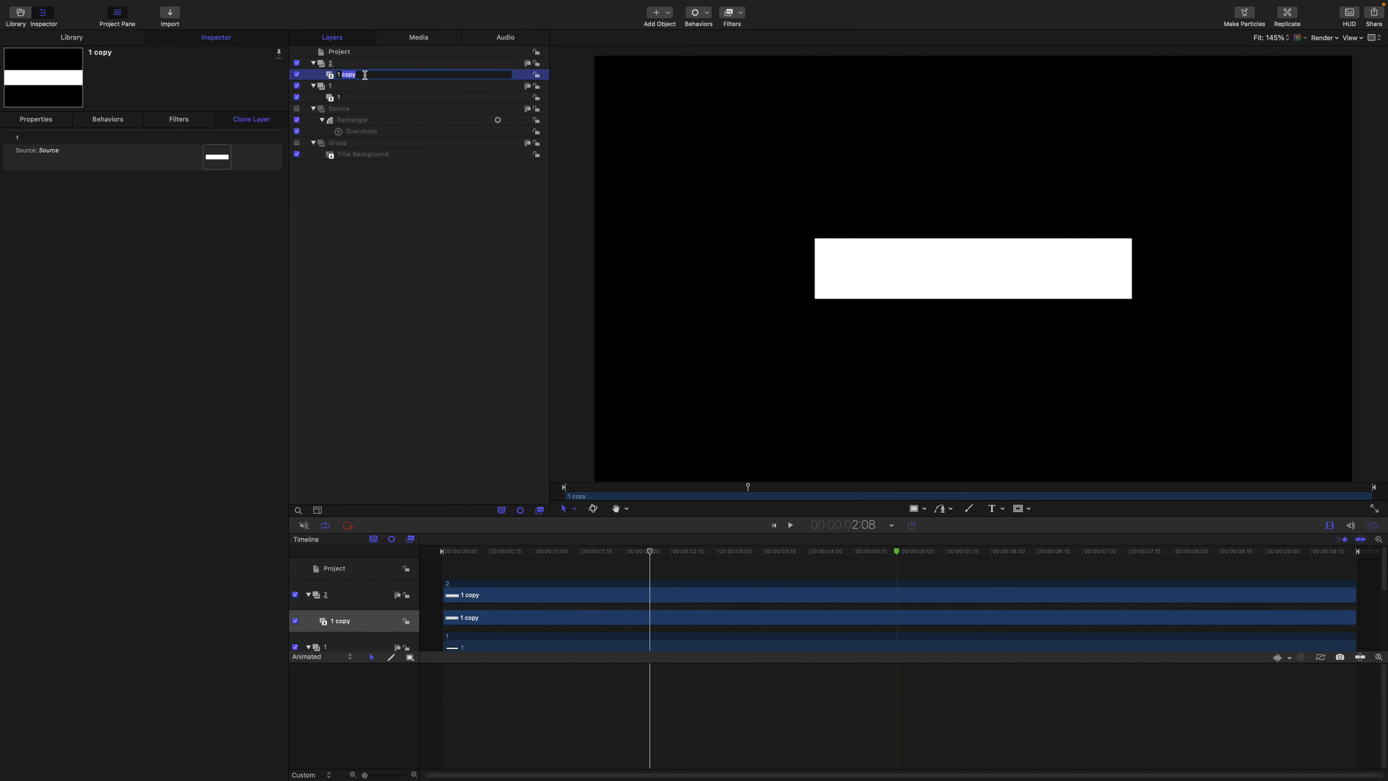
pyautogui.write('2')
pyautogui.press('Return')
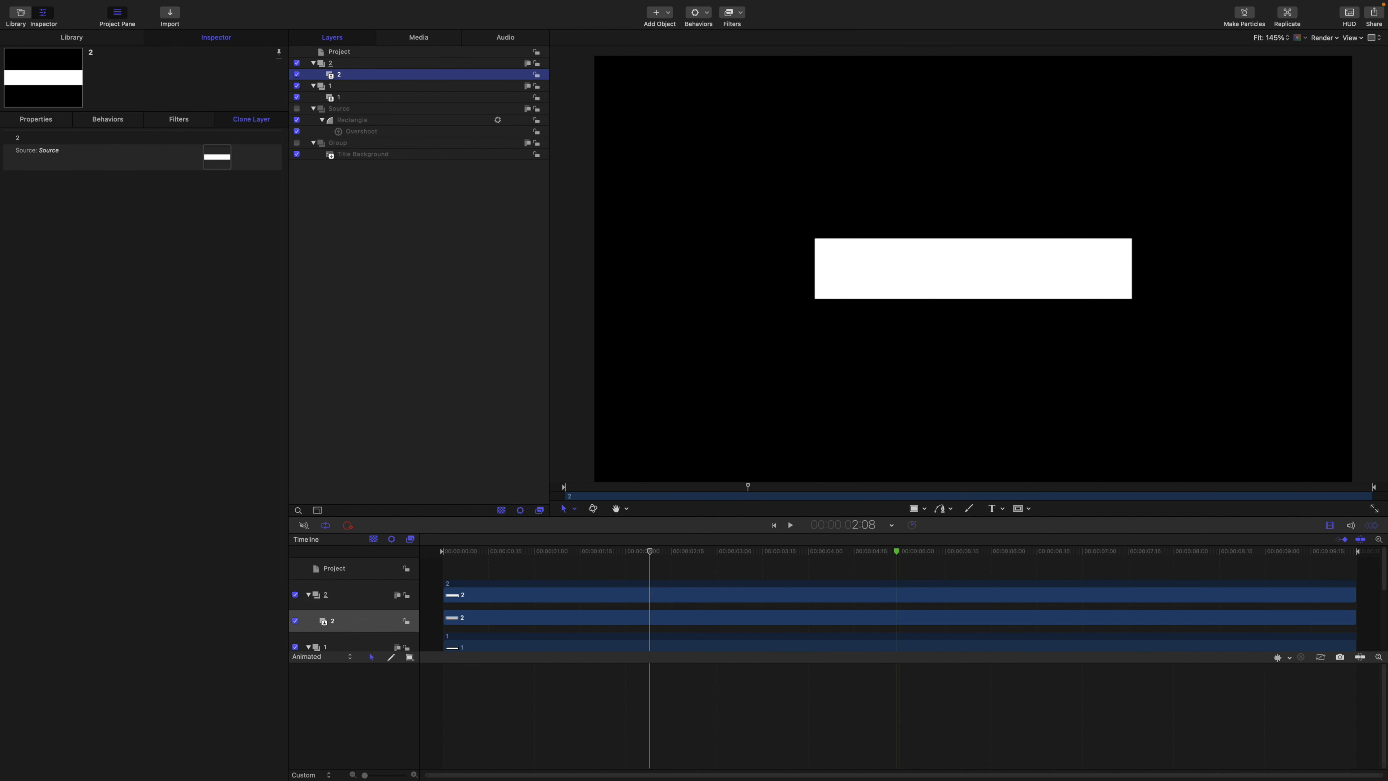
# - Set group 2's Y position to 160 px so its bar sits just above the first one
pyautogui.click(333, 63)
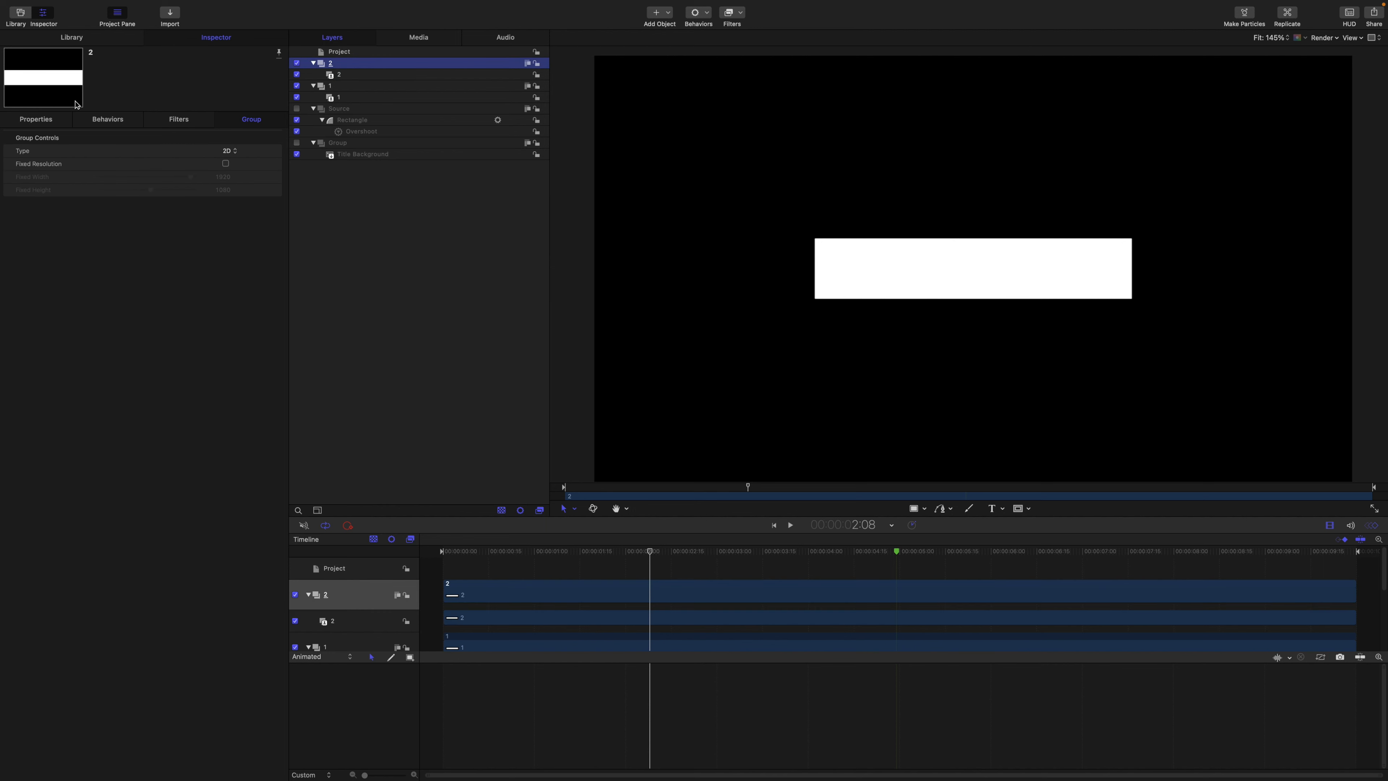
pyautogui.click(44, 119)
pyautogui.moveTo(226, 177); pyautogui.dragTo(227, 176)
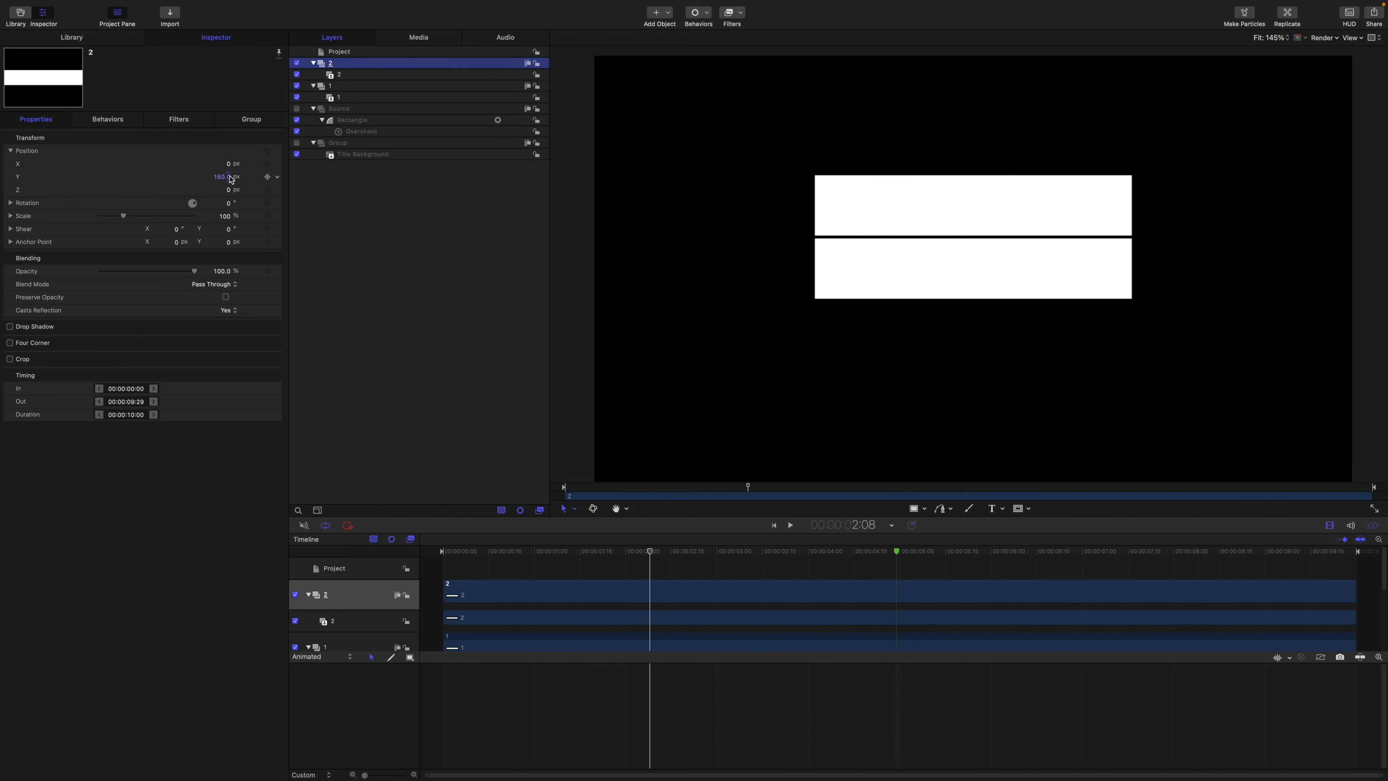
# - Add a Stylize Fill filter to group 2 and set its color to blue, about RGB 68, 147, 245
pyautogui.click(744, 16)
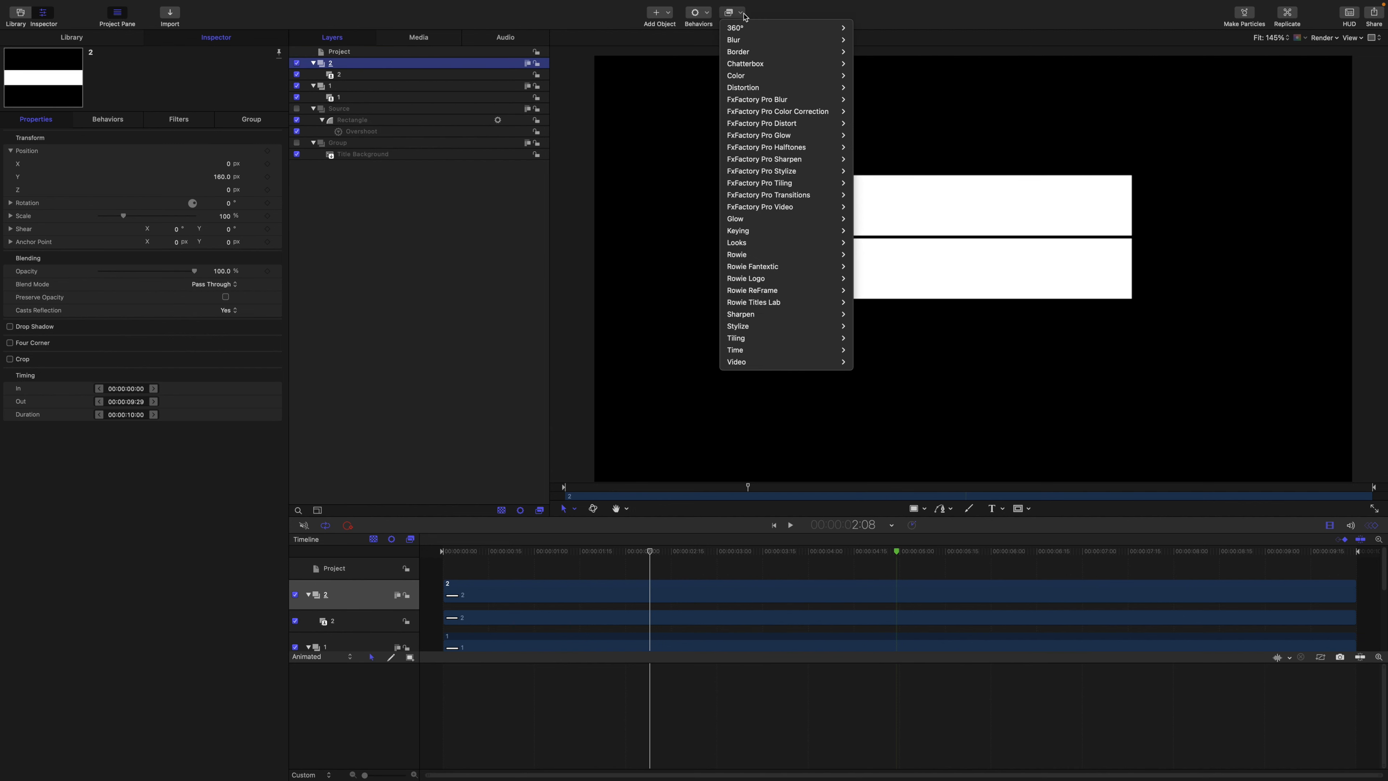
pyautogui.moveTo(787, 327)
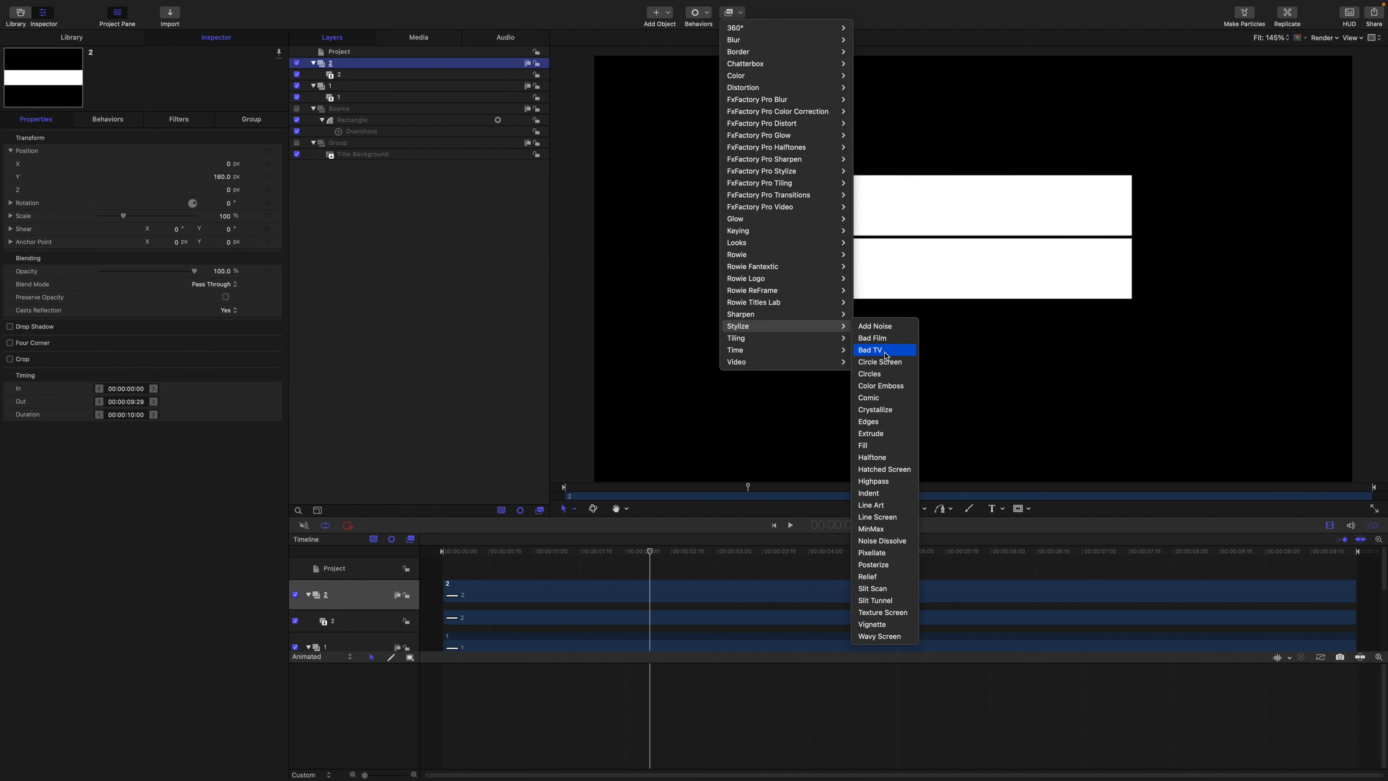
pyautogui.click(899, 449)
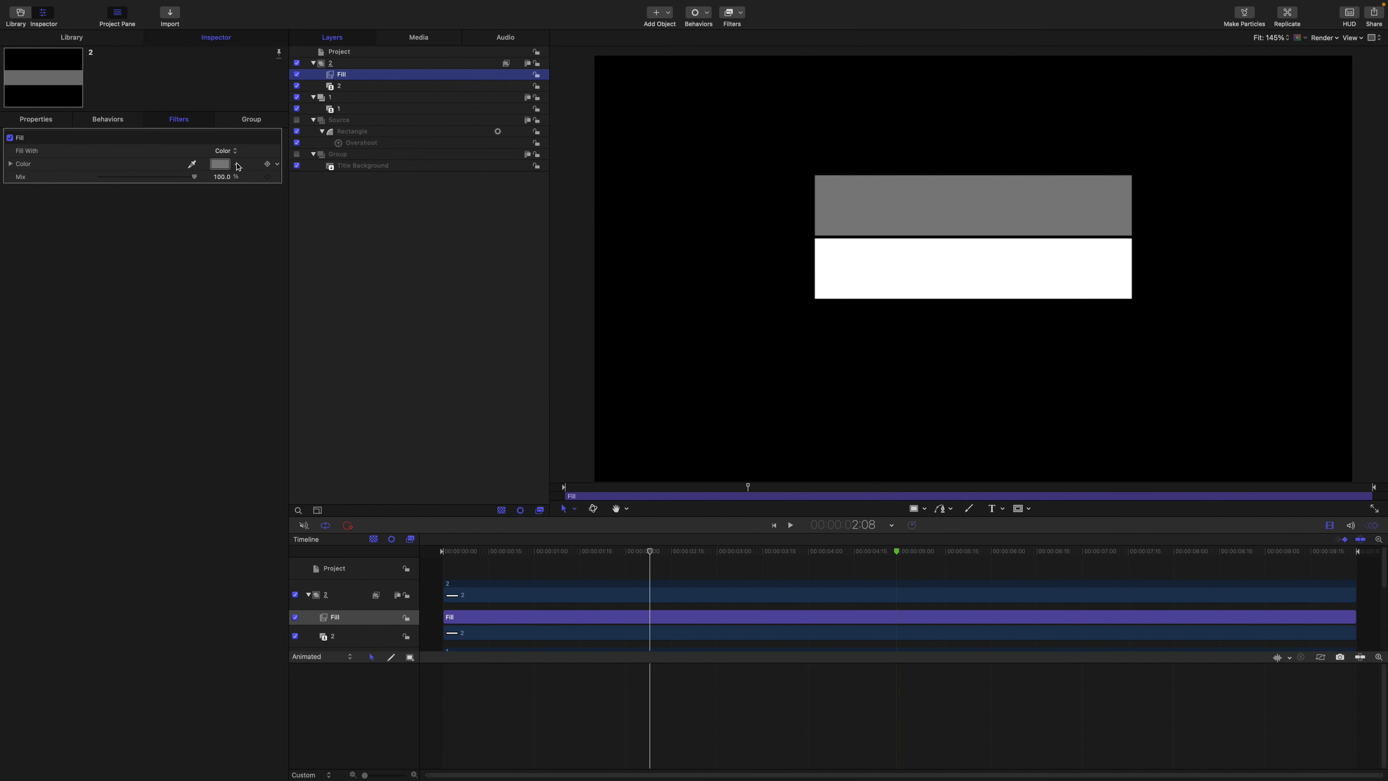
pyautogui.click(237, 165)
pyautogui.moveTo(249, 219); pyautogui.dragTo(272, 236)
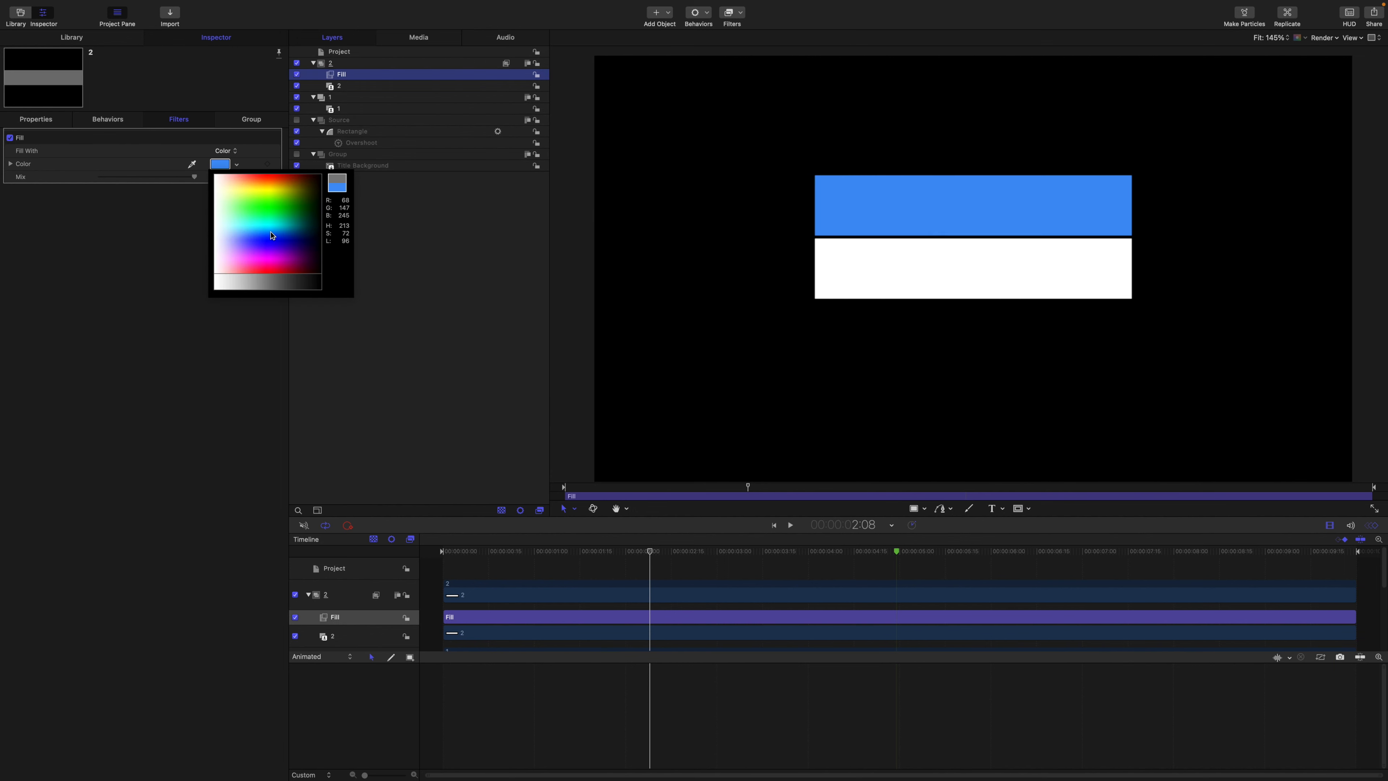
# - Duplicate group 2 and rename both the duplicated group and its clone layer to 3
pyautogui.click(335, 64)
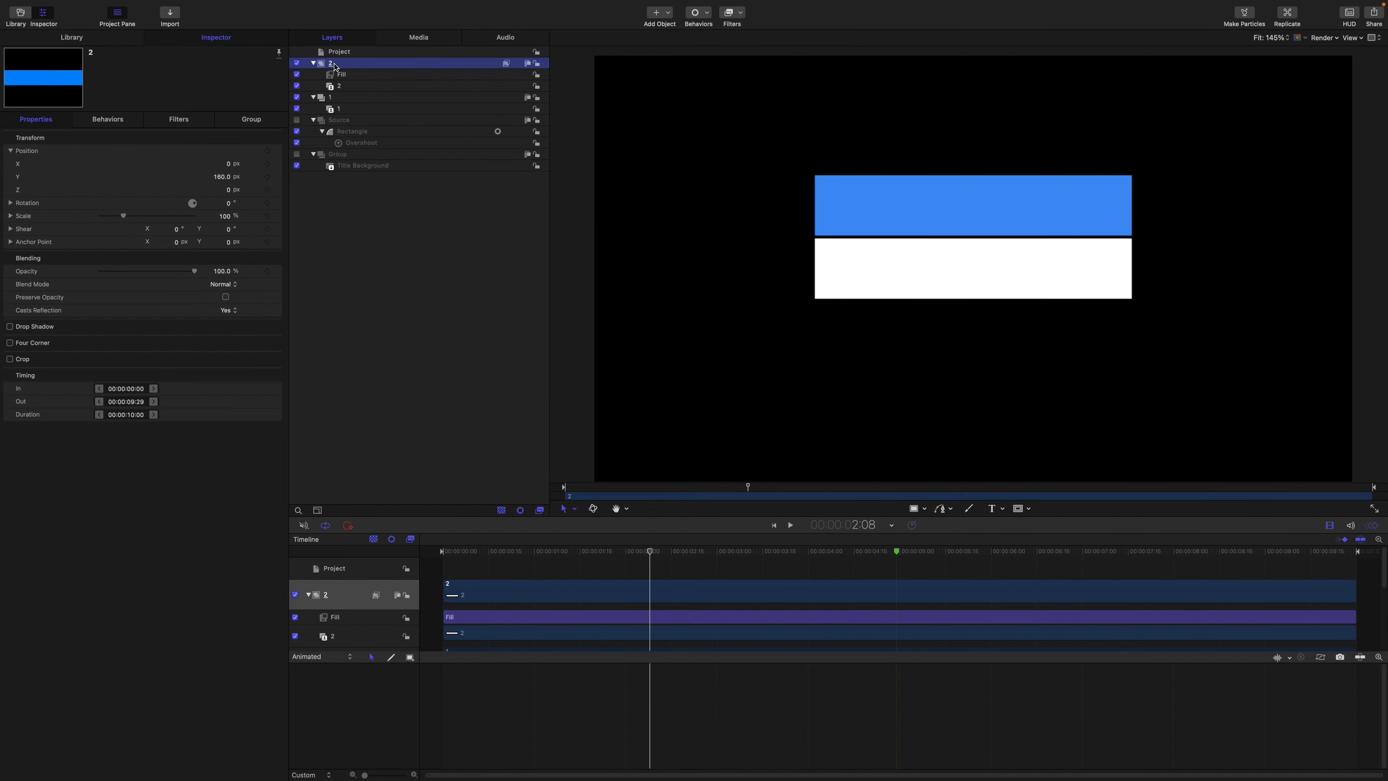
pyautogui.press('super+d')
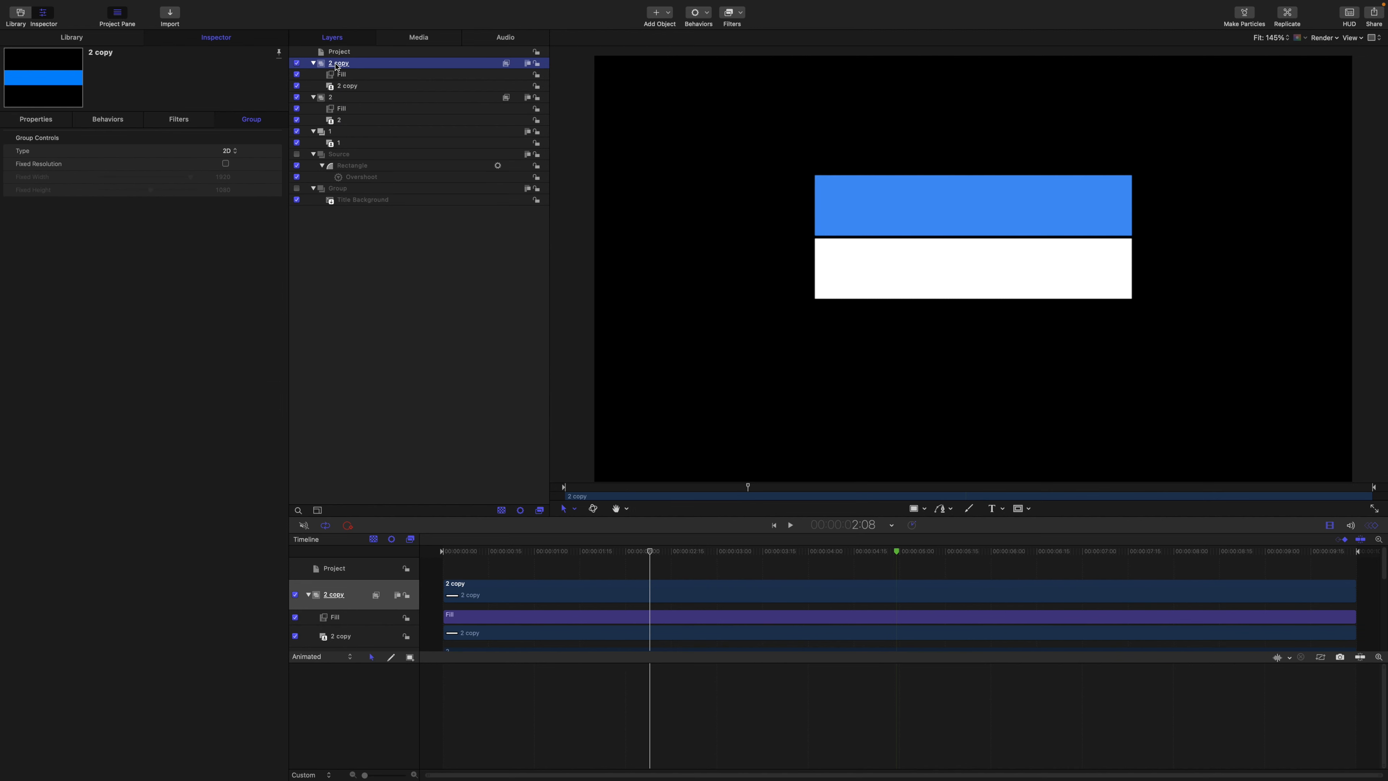
pyautogui.doubleClick(337, 64)
pyautogui.write('3')
pyautogui.press('Return')
pyautogui.doubleClick(358, 86)
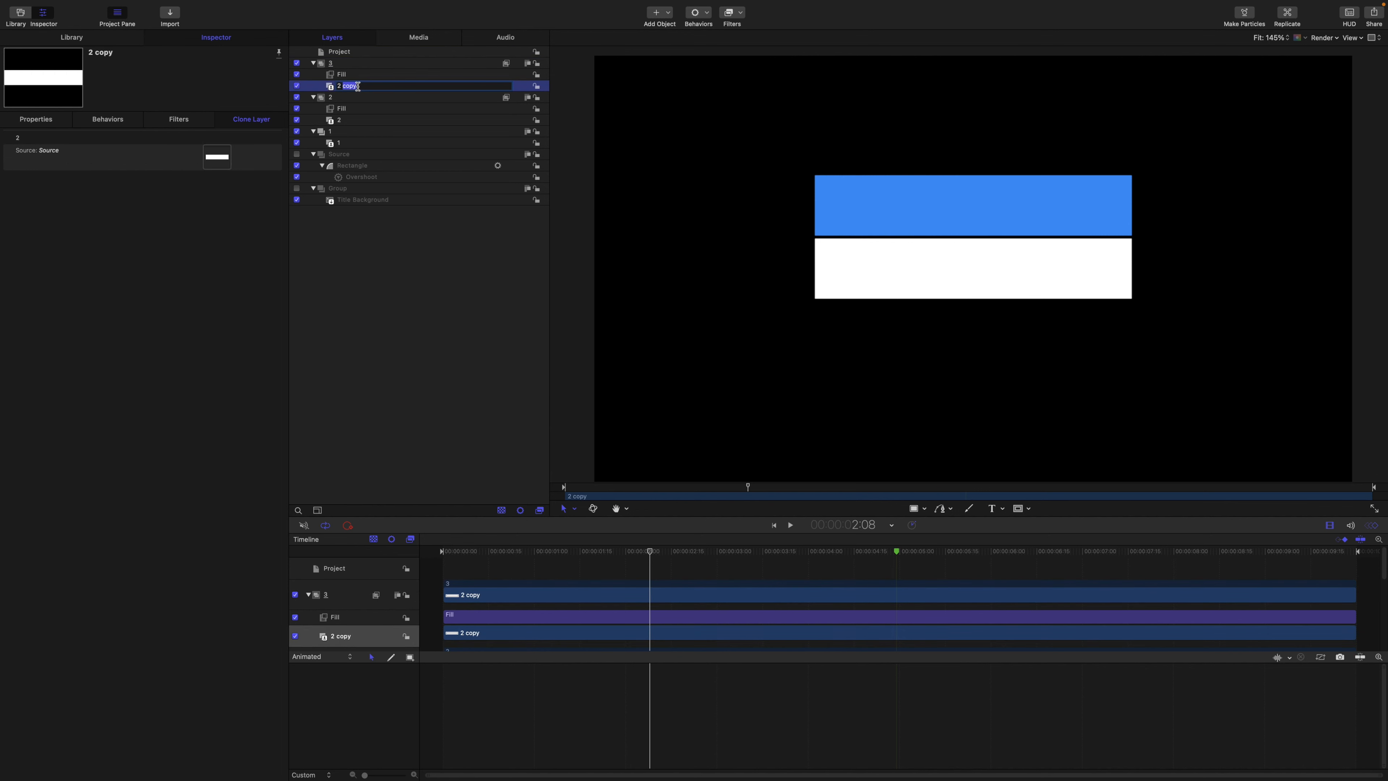
pyautogui.write('2')
pyautogui.press('Return')
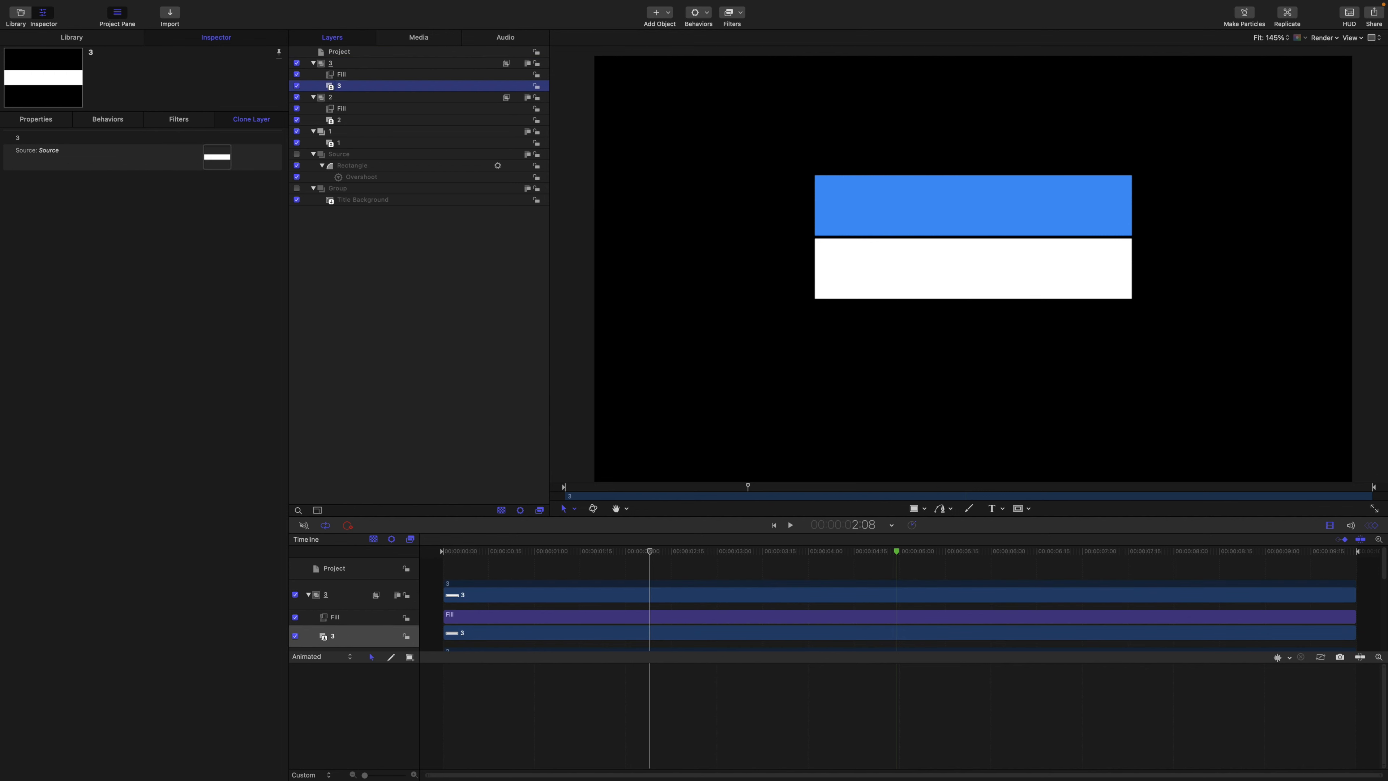
# - Increase group 3's Y position so its bar sits just above the bar of group 2 with the same gap
pyautogui.click(361, 64)
pyautogui.click(36, 119)
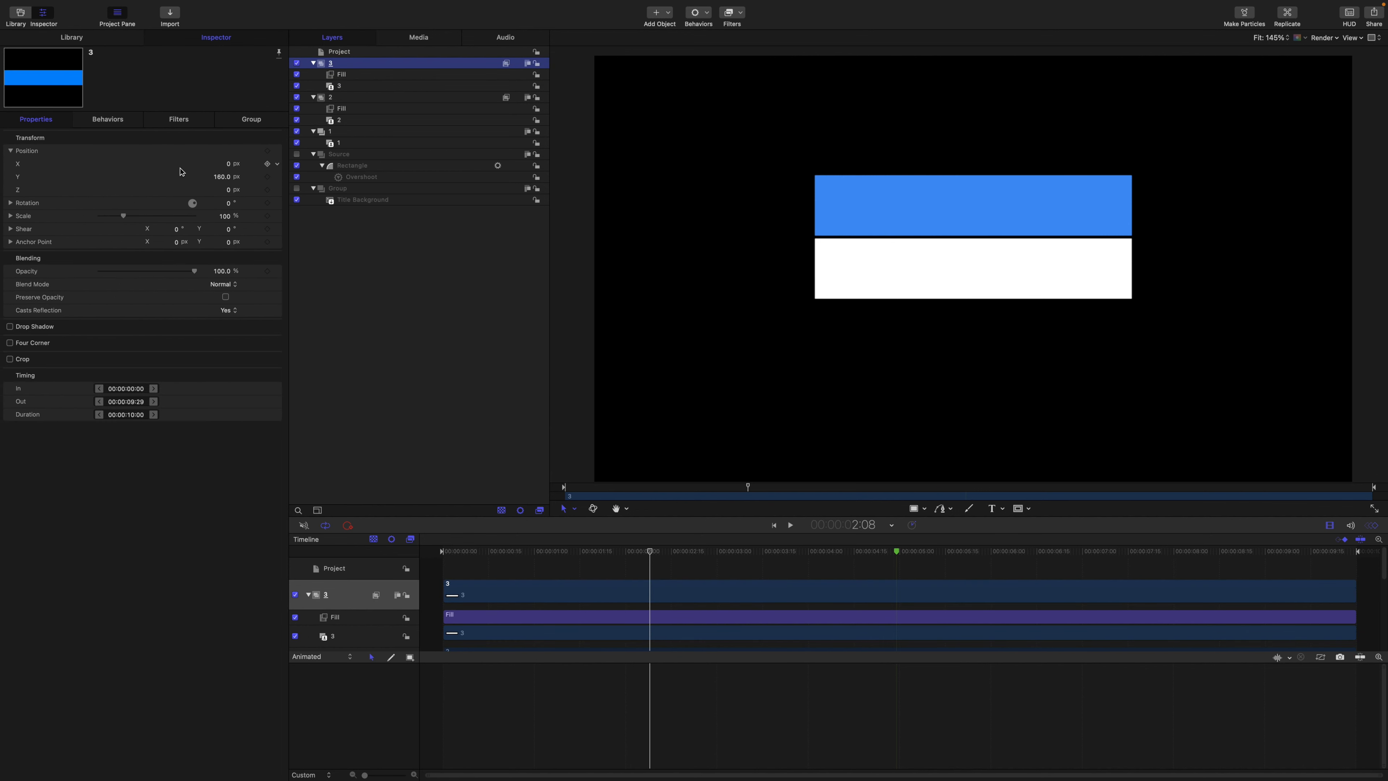
pyautogui.moveTo(221, 179); pyautogui.dragTo(280, 185)
# - Change the Fill filter color of group 3 to light green, about RGB 200, 248, 116
pyautogui.click(347, 75)
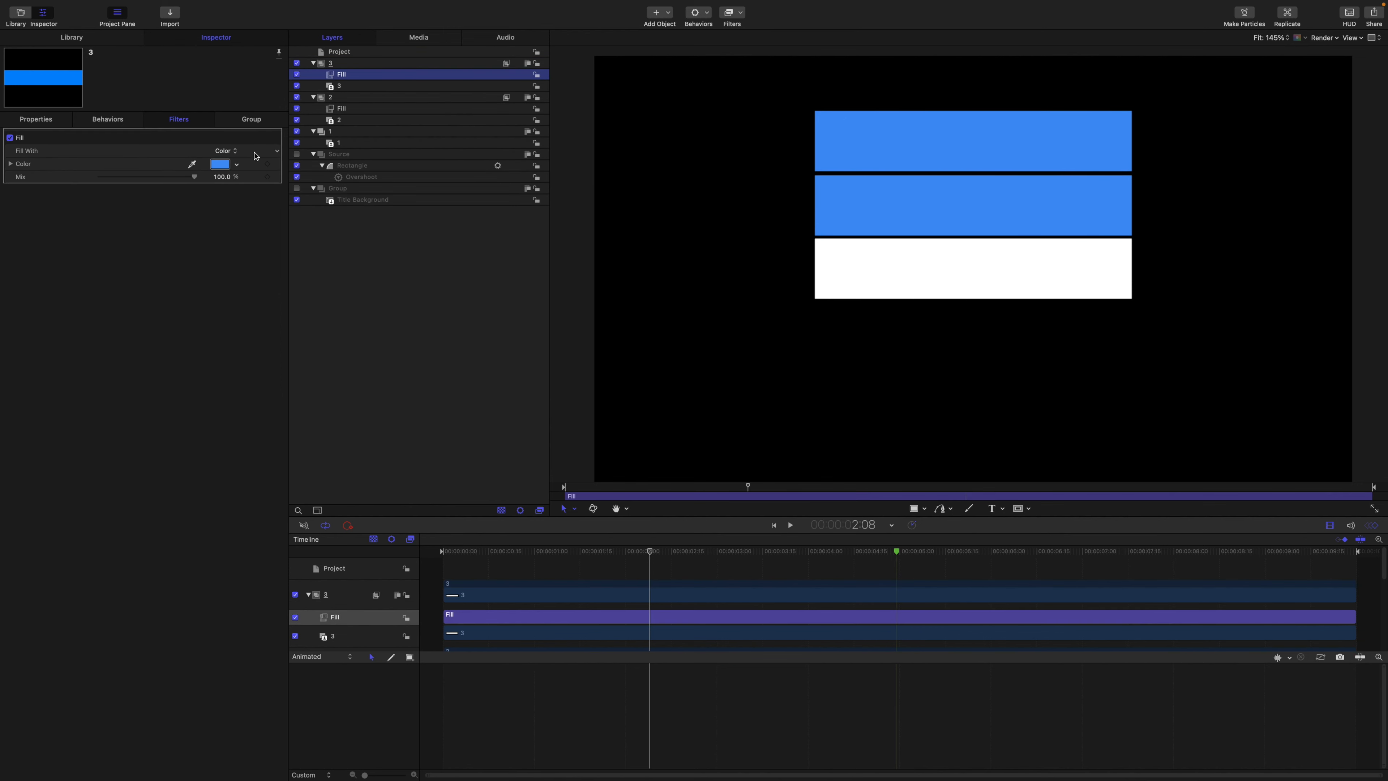
pyautogui.click(237, 166)
pyautogui.moveTo(290, 203); pyautogui.dragTo(252, 199)
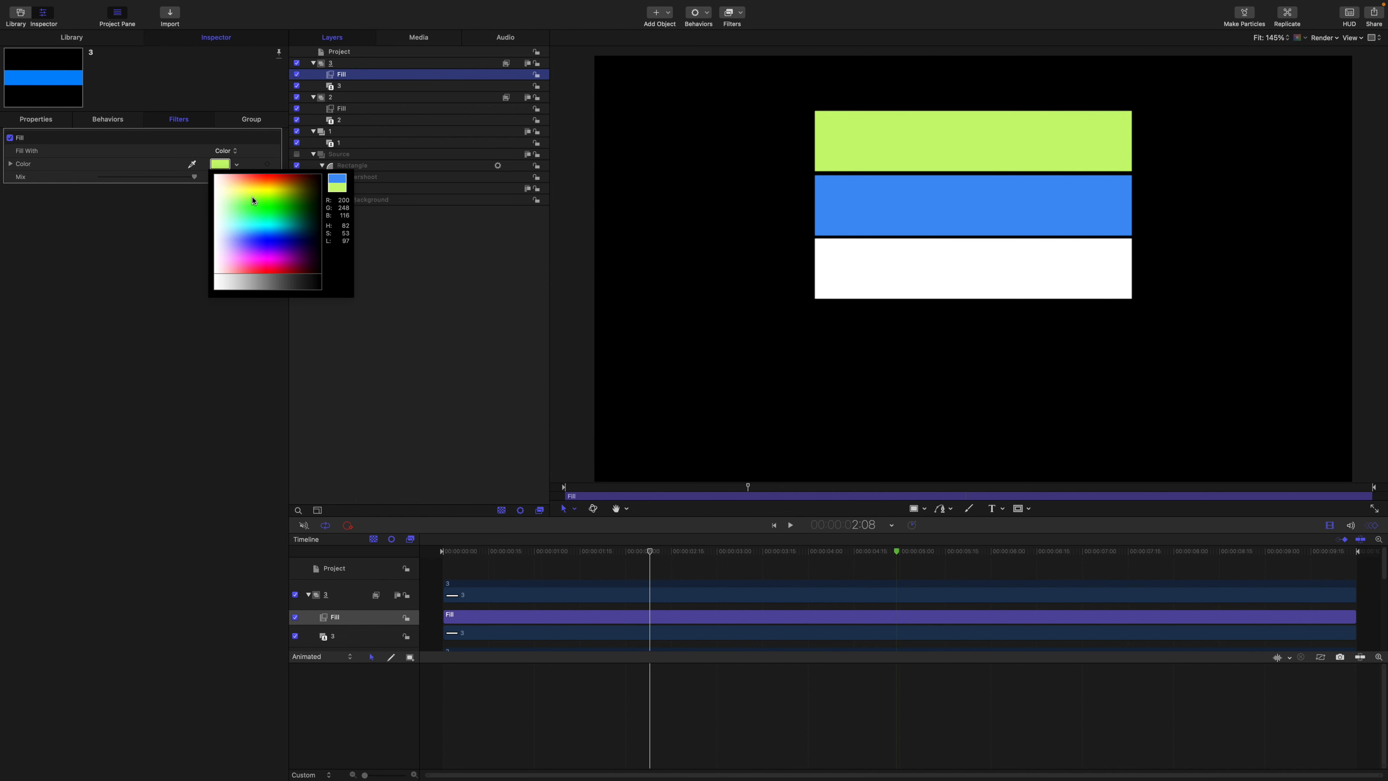
pyautogui.click(252, 197)
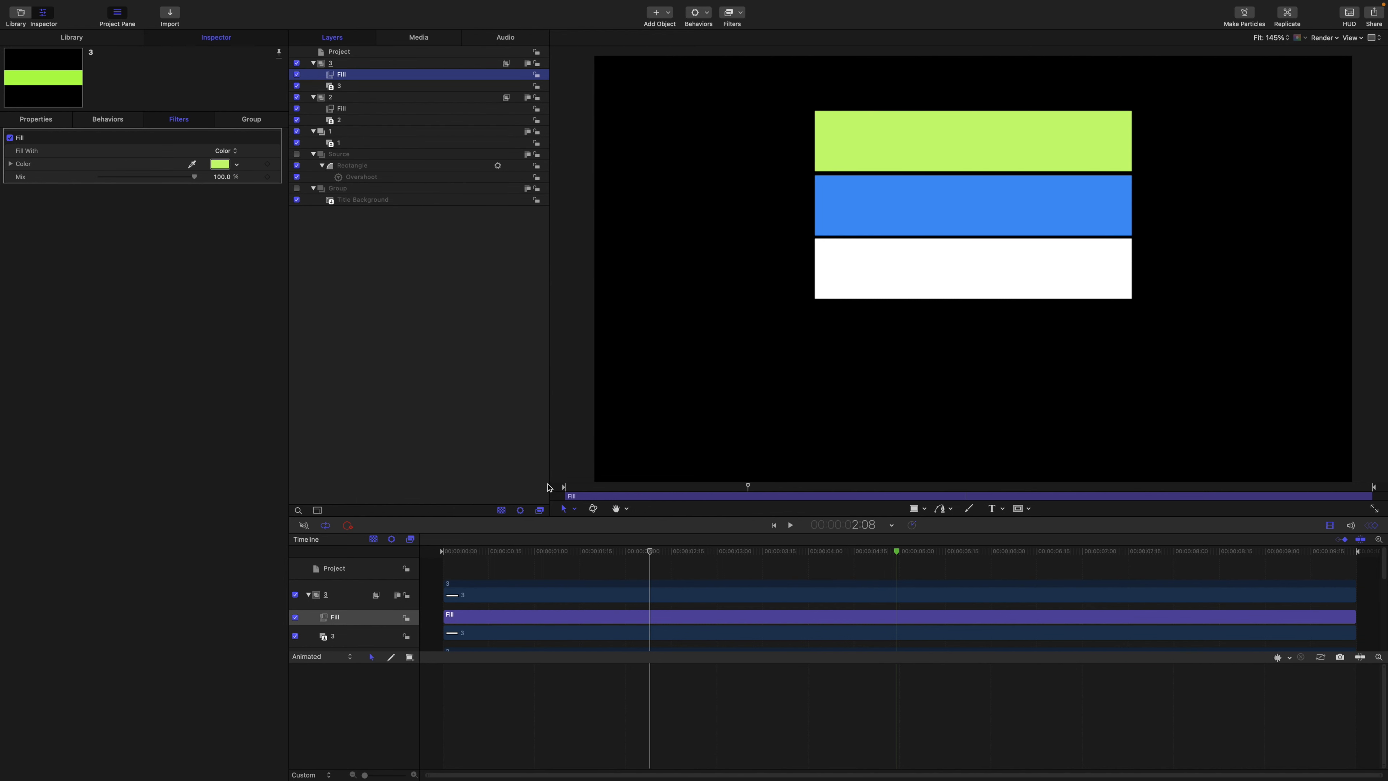
# - Shift clone layer 2 in the timeline so that it starts at frame 4
pyautogui.click(340, 121)
pyautogui.moveTo(650, 551); pyautogui.dragTo(406, 535)
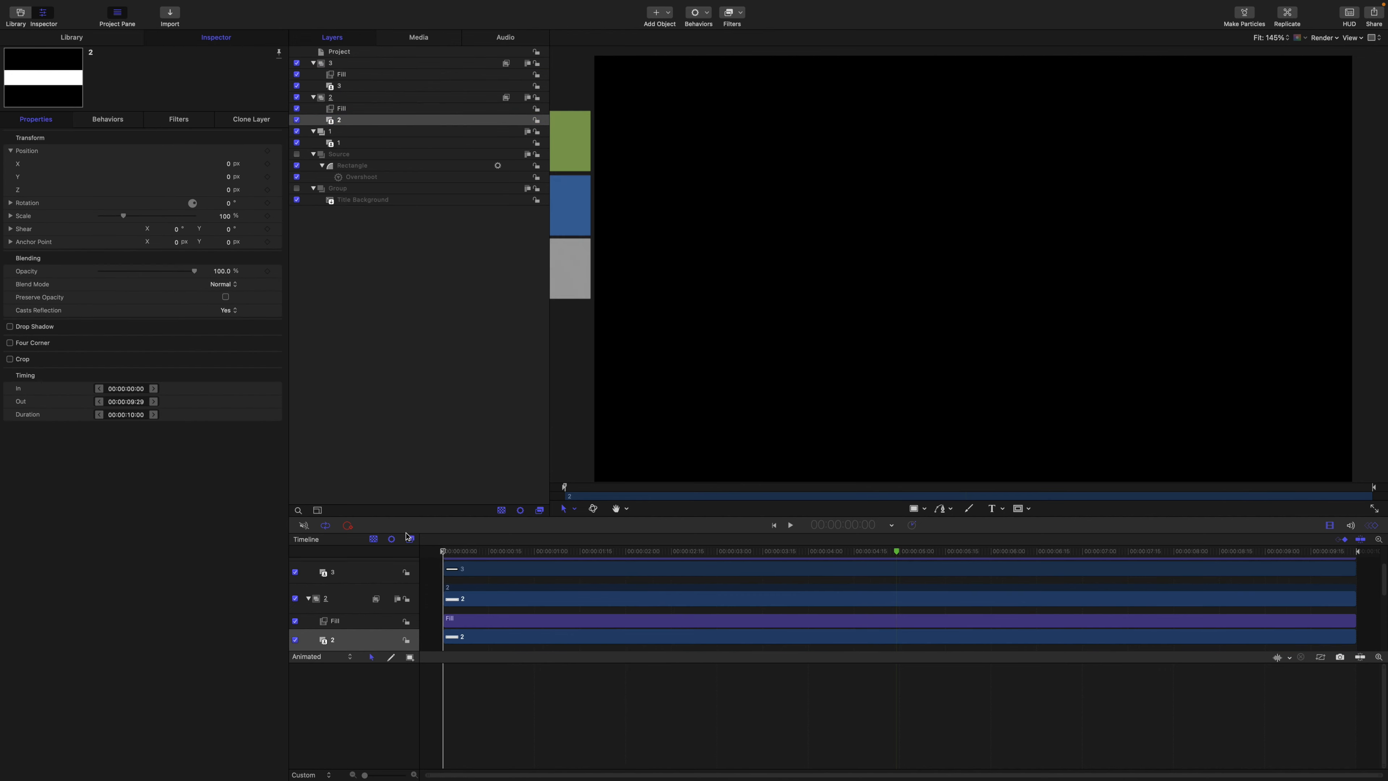
pyautogui.press('space')
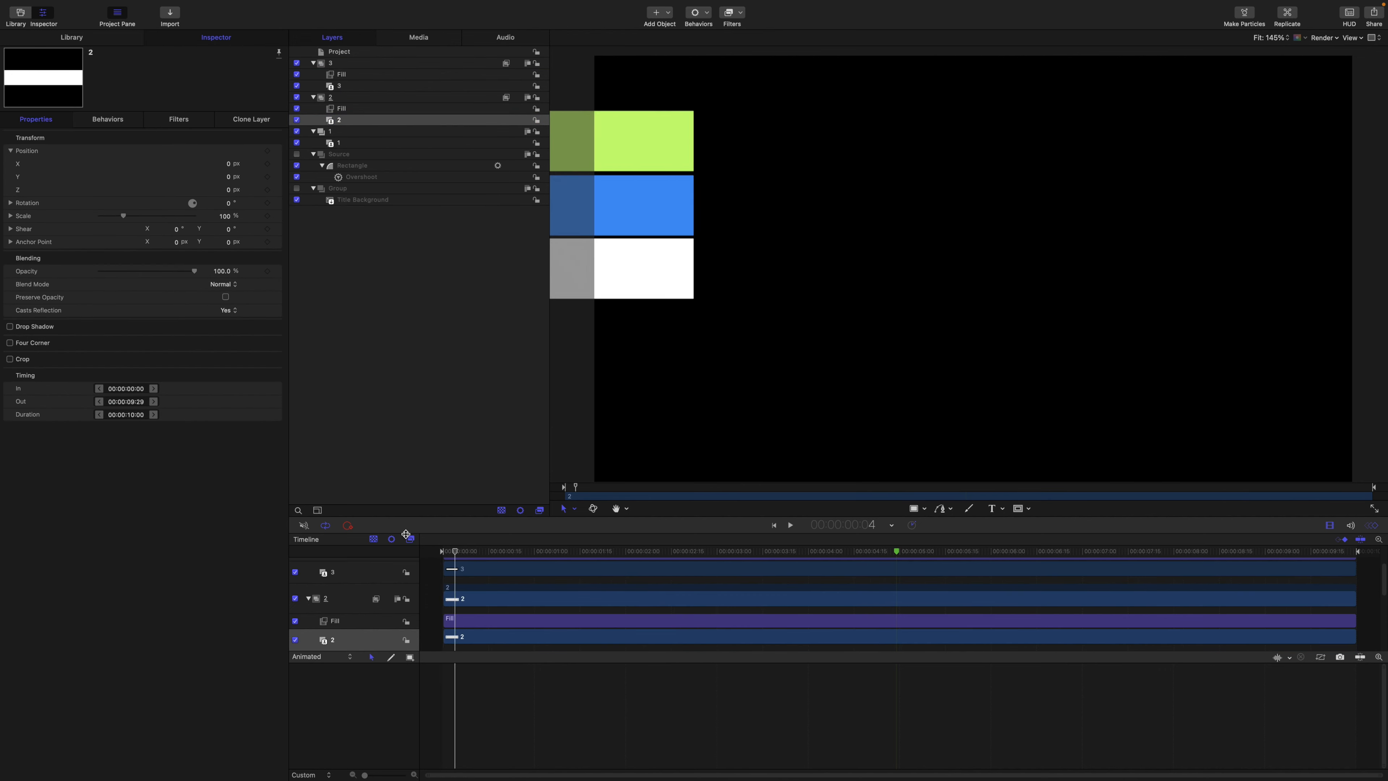
pyautogui.hotkey('shift', '[')
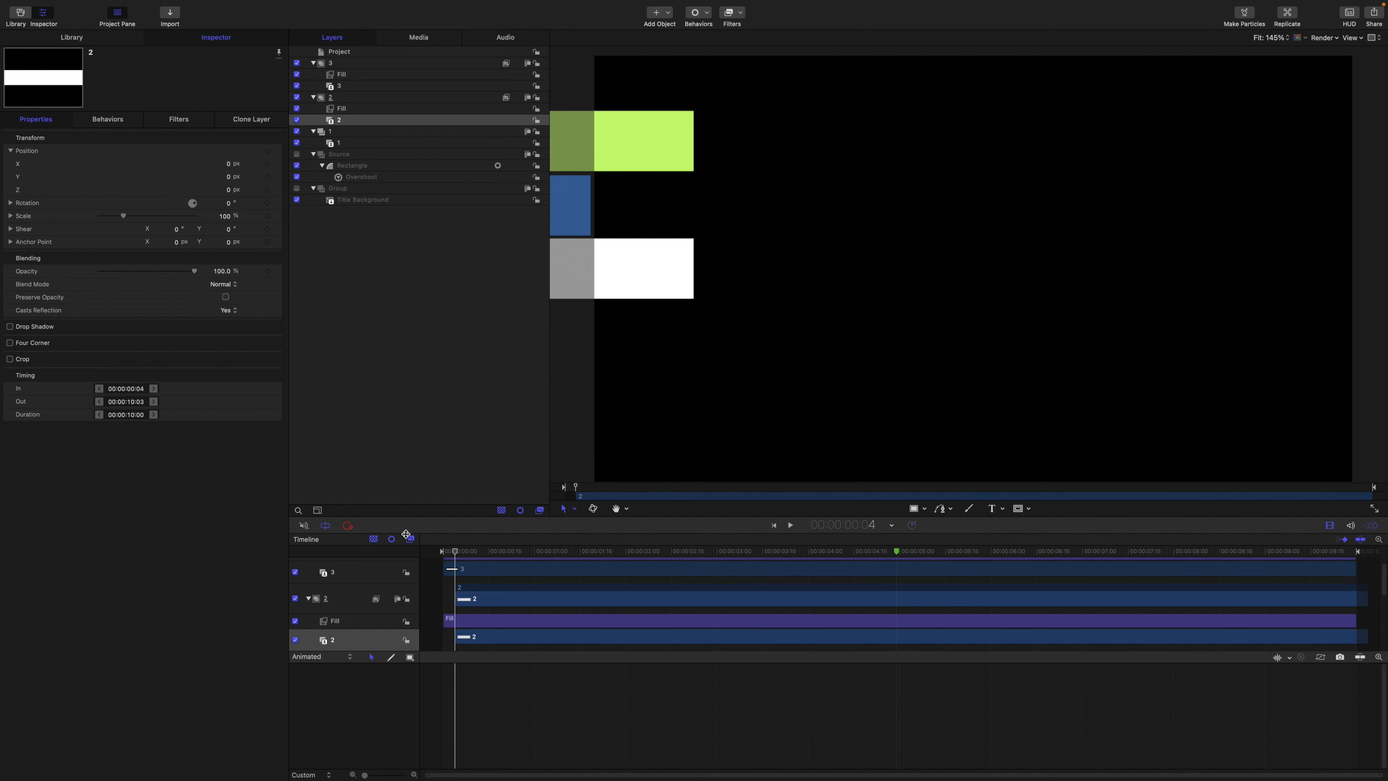
# - Shift clone layer 3 so that it starts at frame 8, and play back the staggered animation
pyautogui.press('Right')
pyautogui.press('Right')
pyautogui.press('Right')
pyautogui.press('Right')
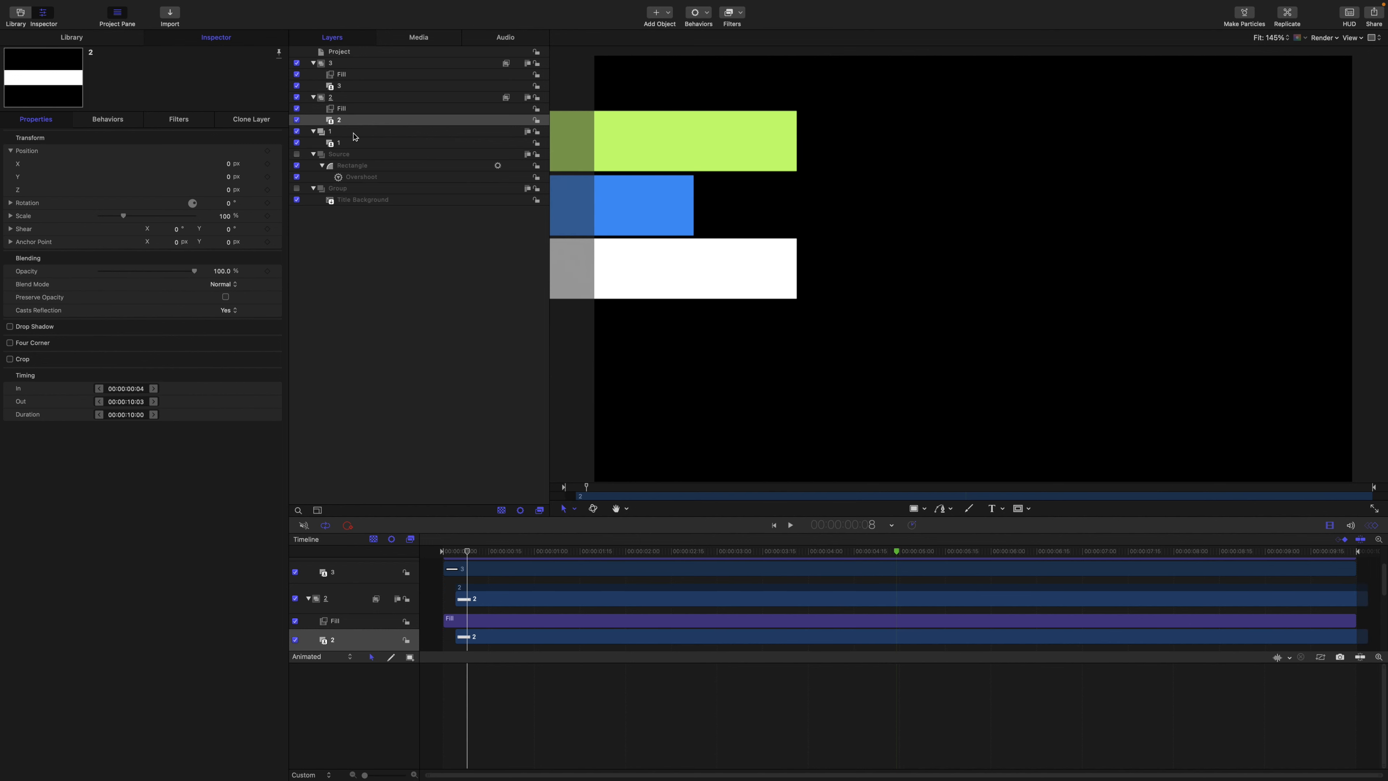
pyautogui.click(339, 90)
pyautogui.hotkey('shift', '[')
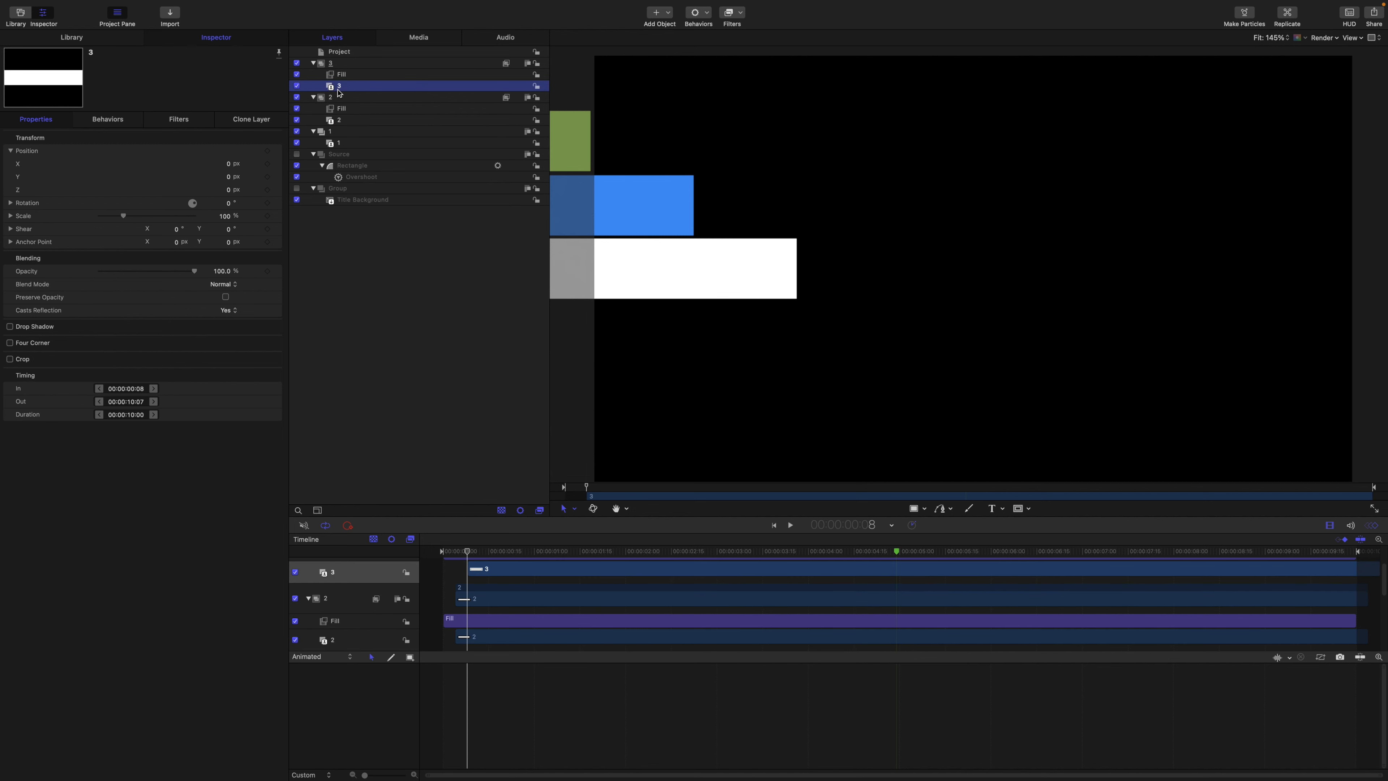
pyautogui.press('space')
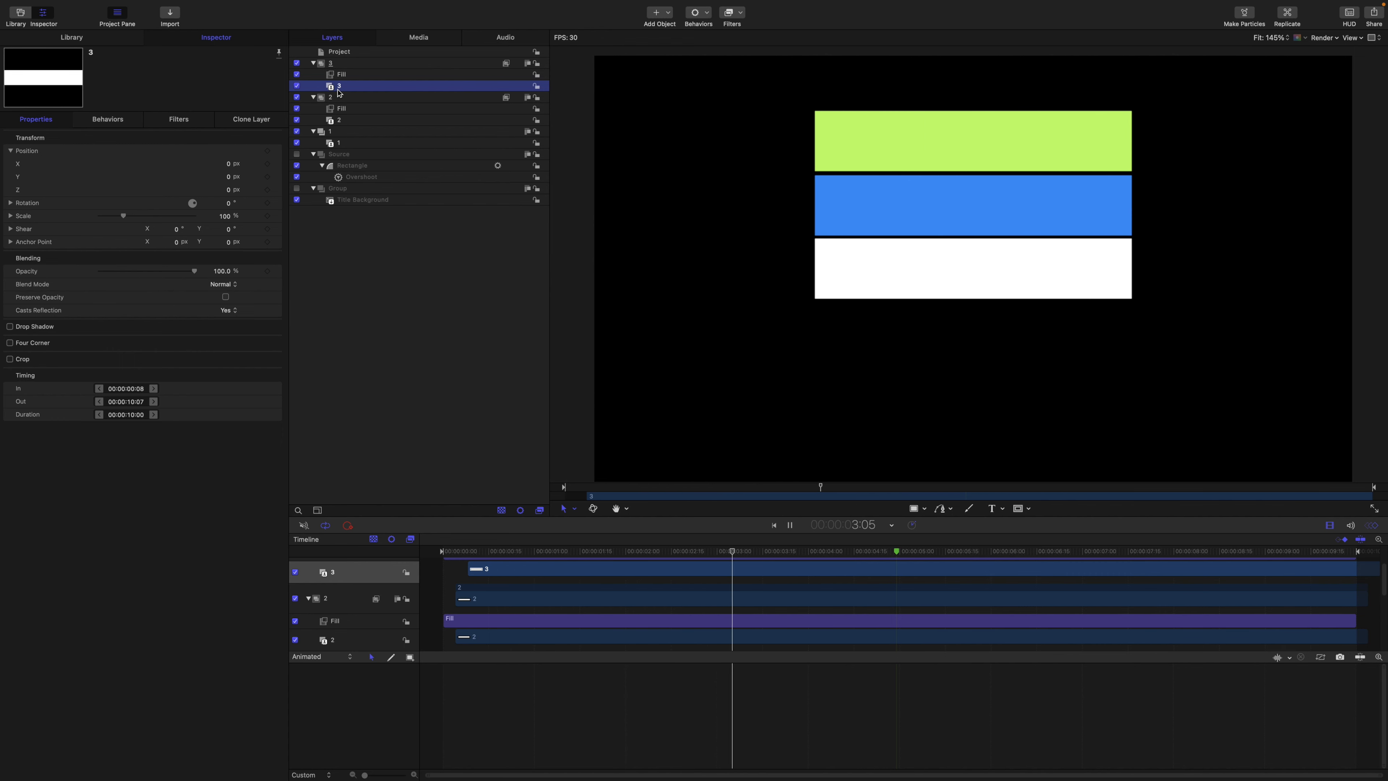
pyautogui.press('space')
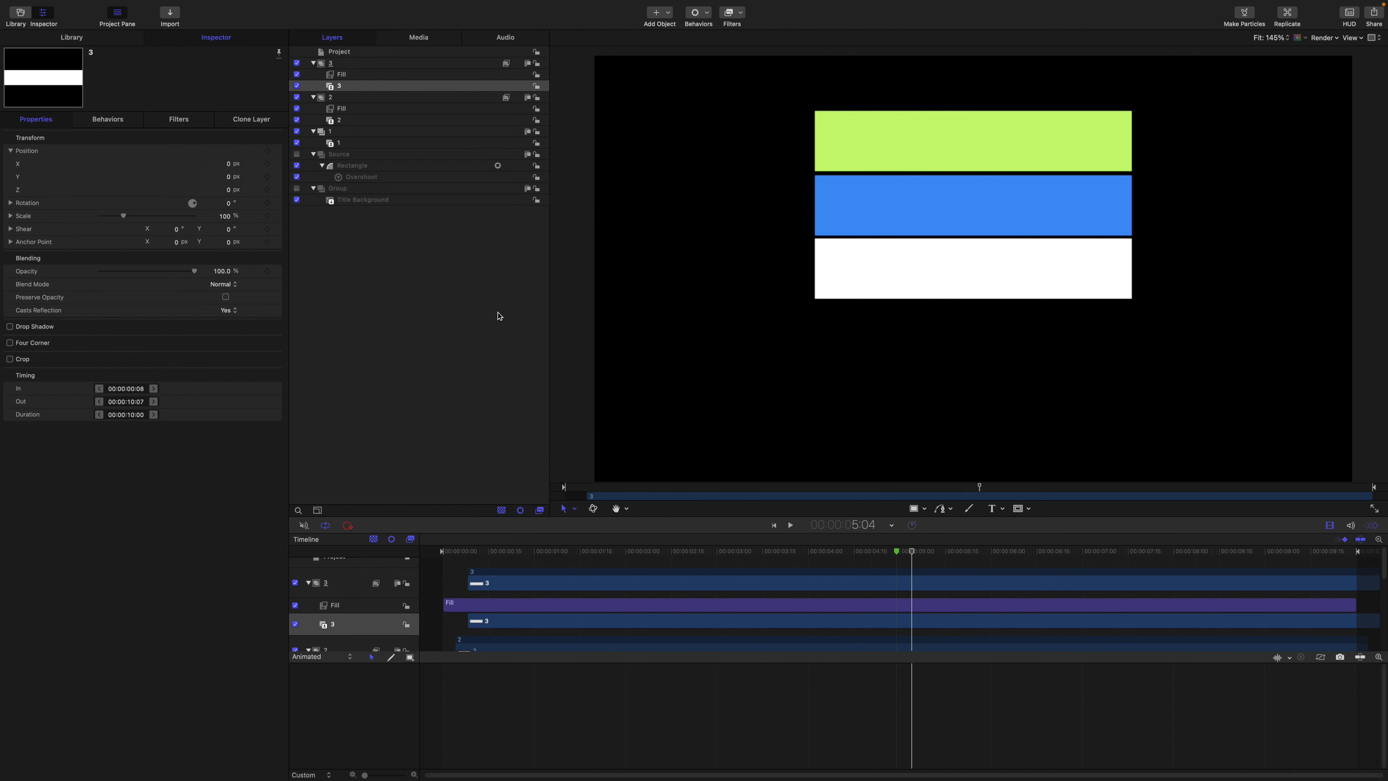
# - With the playhead at 4:29, make a clone layer of the Rectangle in the Source group
pyautogui.click(359, 166)
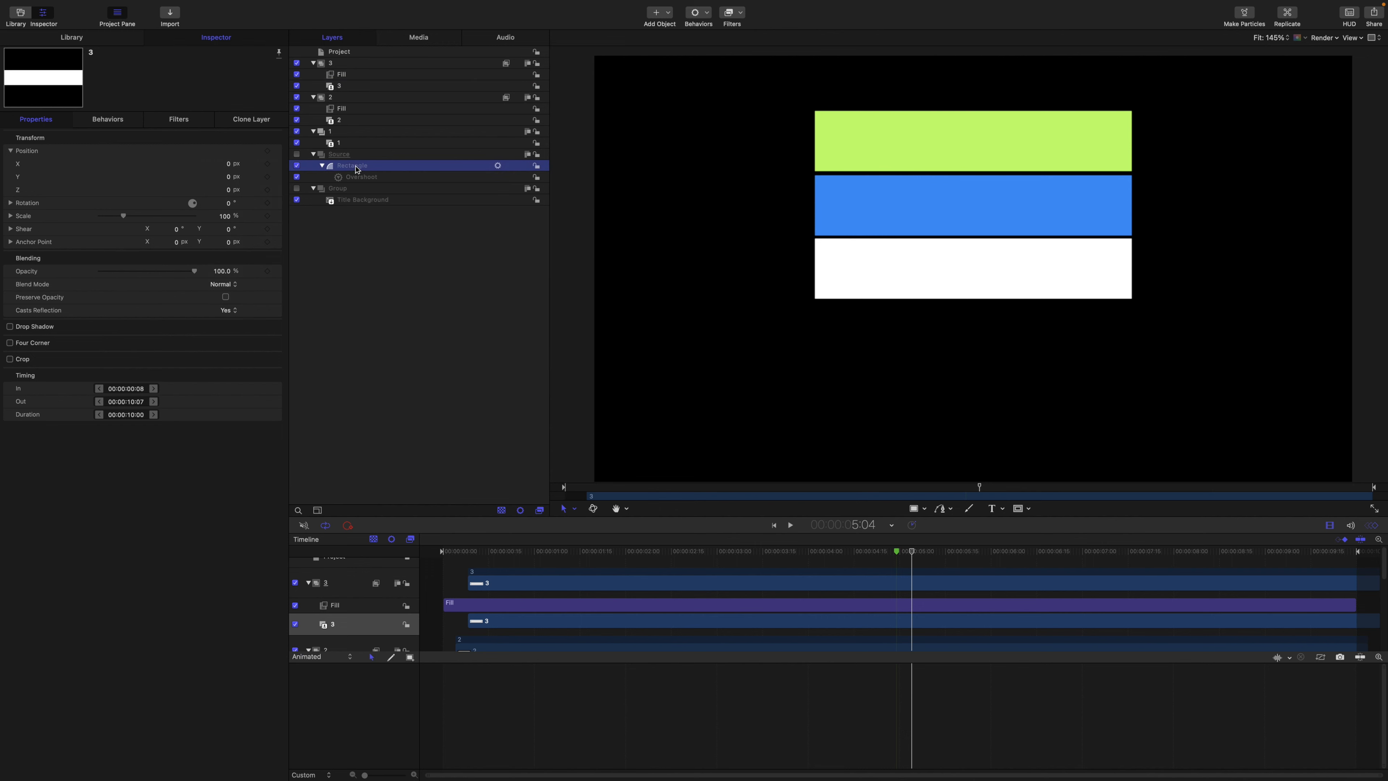
pyautogui.moveTo(912, 554); pyautogui.dragTo(897, 551)
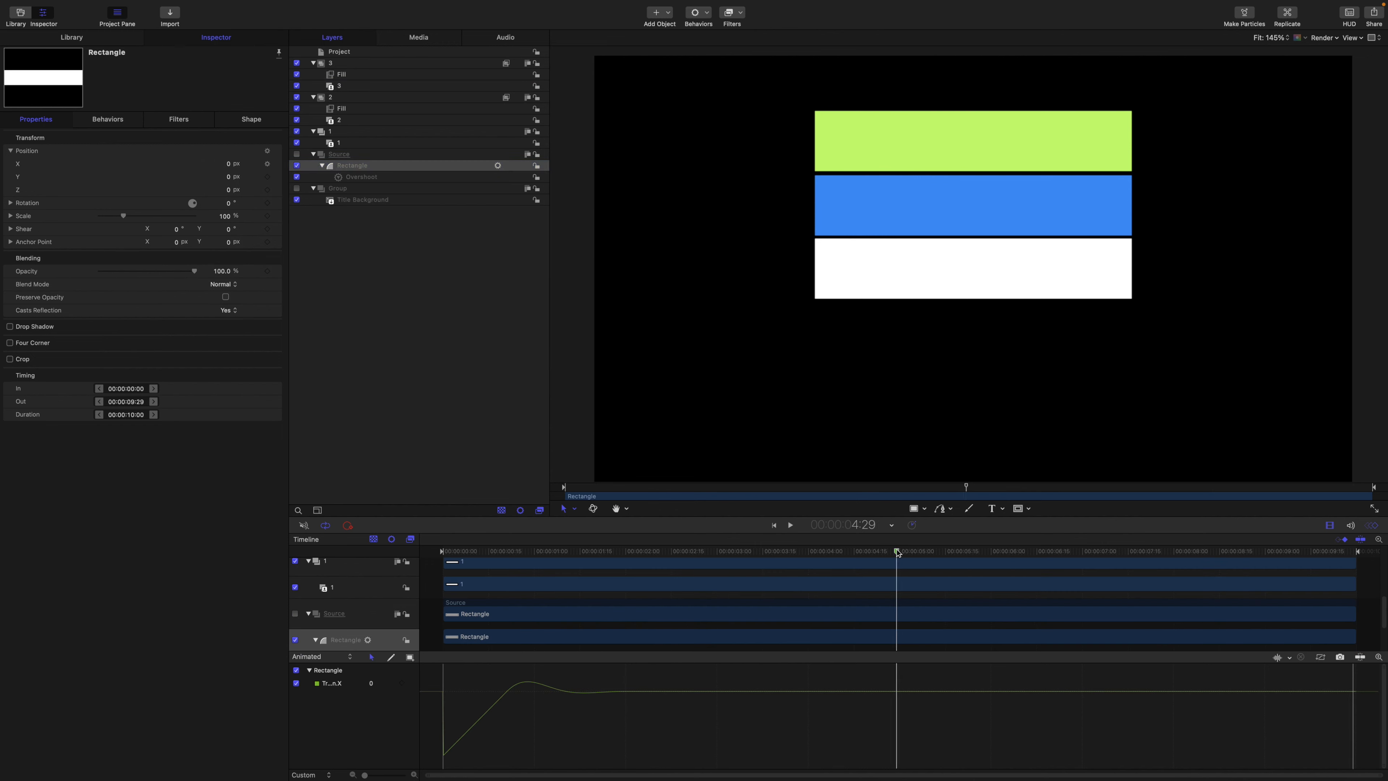
pyautogui.press('k')
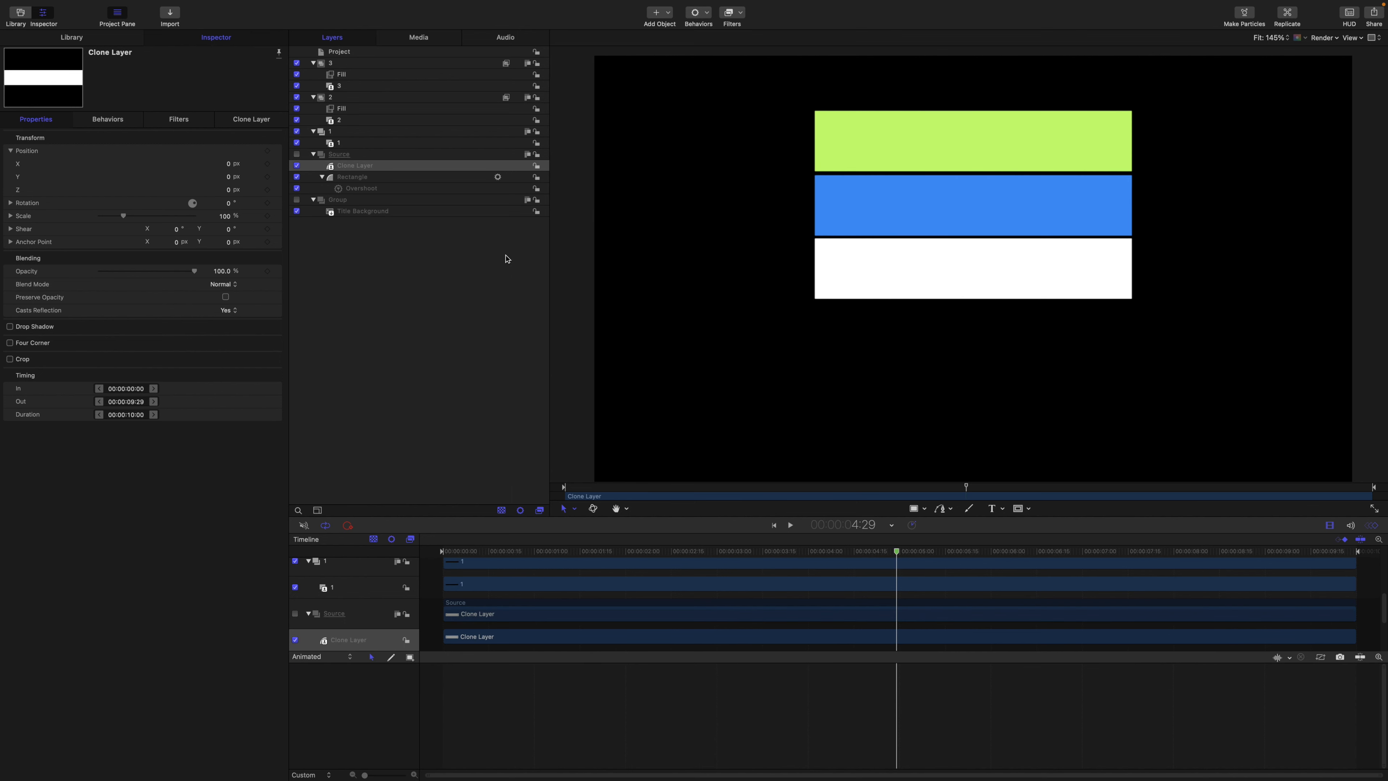
# - Trim the original Rectangle in the Source group to end at 4:29
pyautogui.click(350, 178)
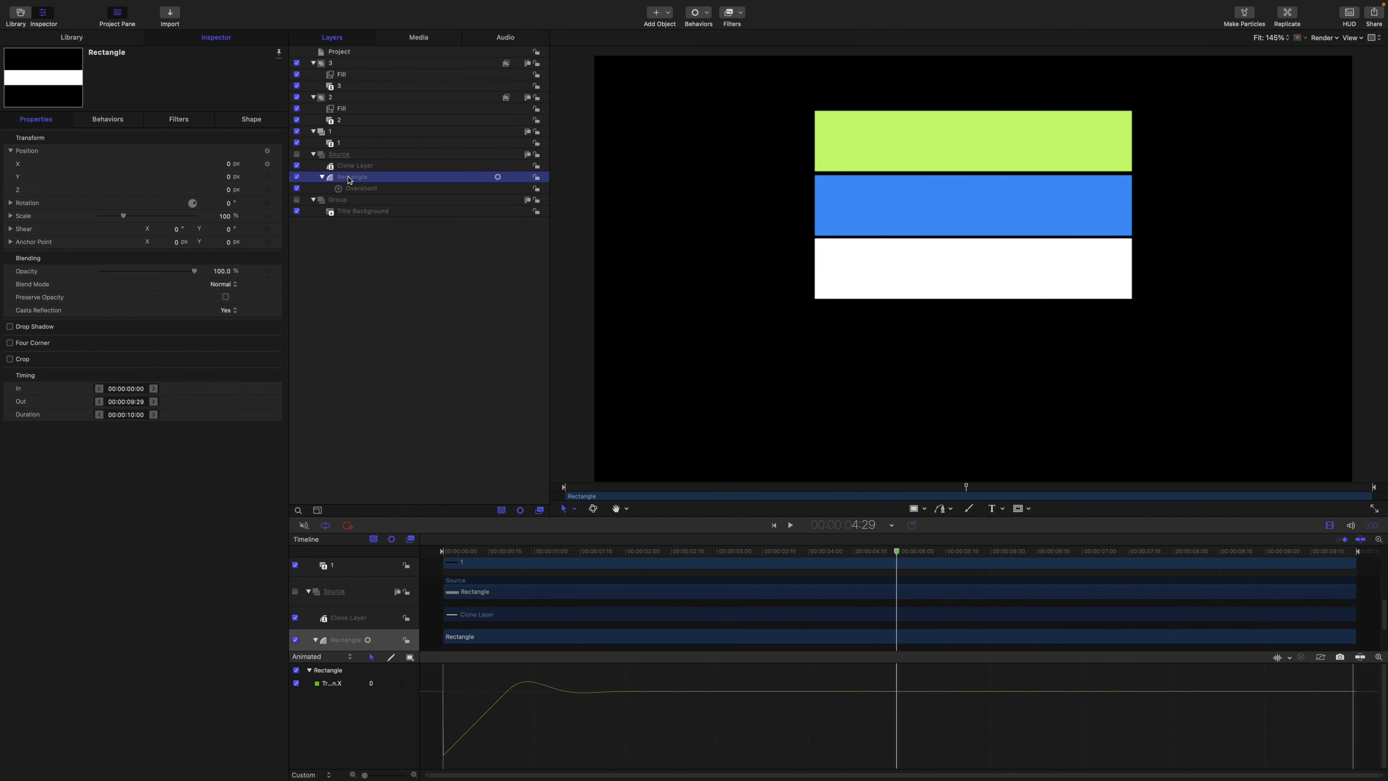
pyautogui.press('o')
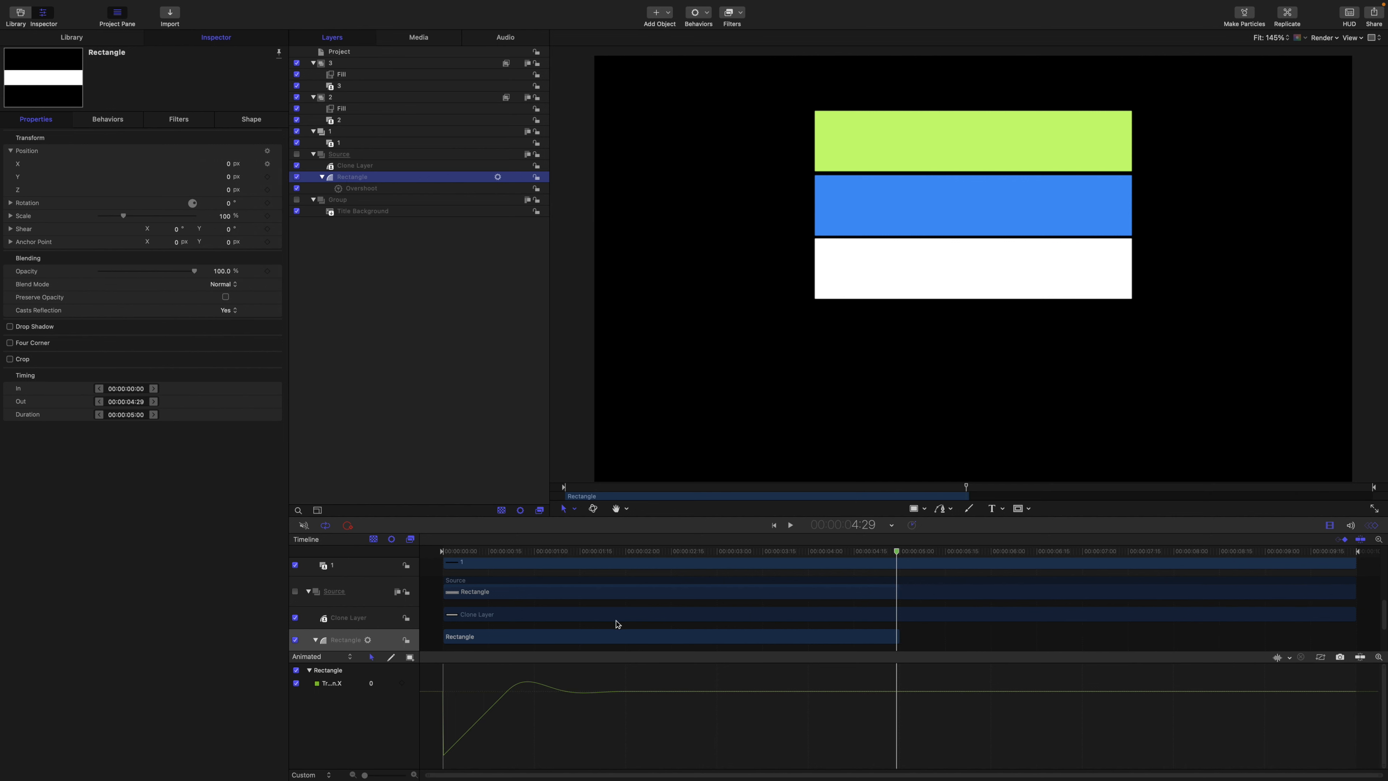
pyautogui.scroll(-2, 620, 618)
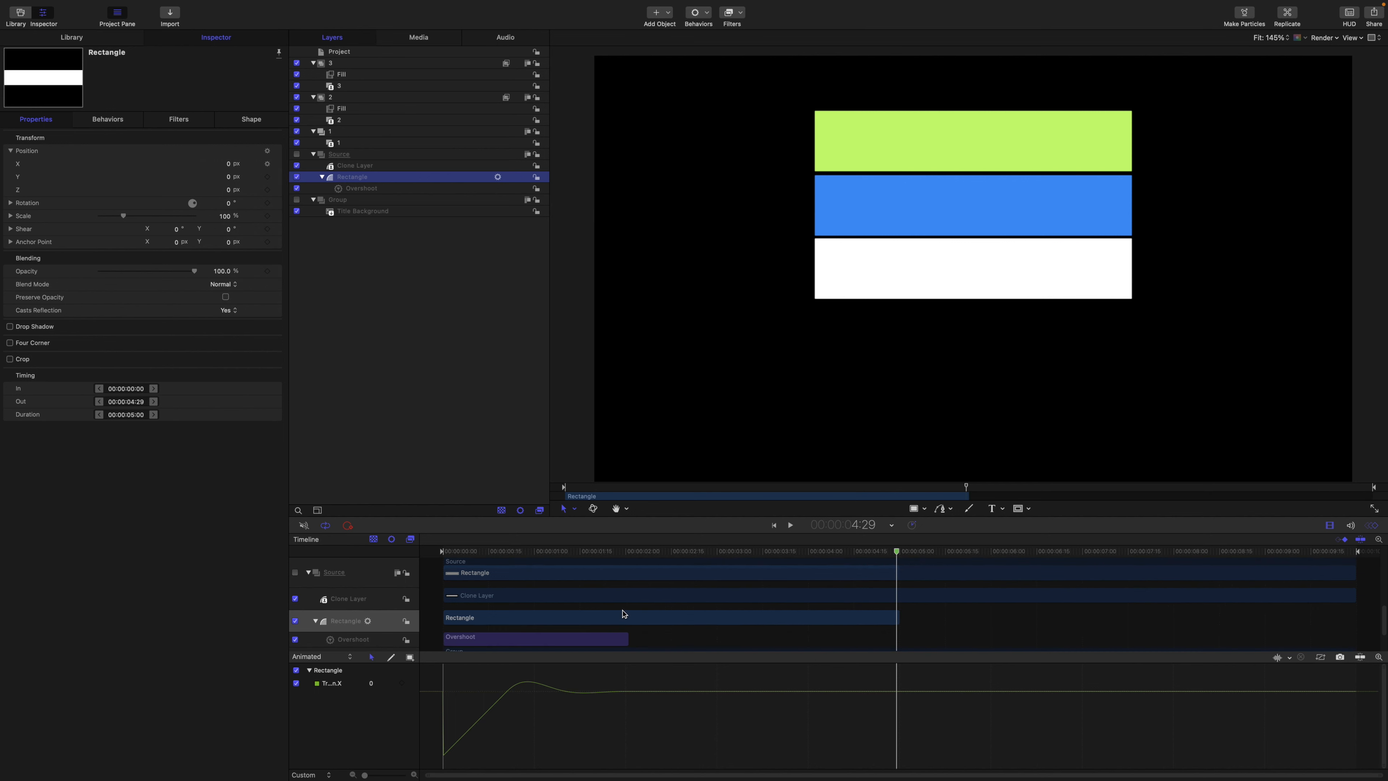
# - Trim the Rectangle's clone layer to start at 5:00 and rename it Out
pyautogui.click(899, 553)
pyautogui.click(383, 166)
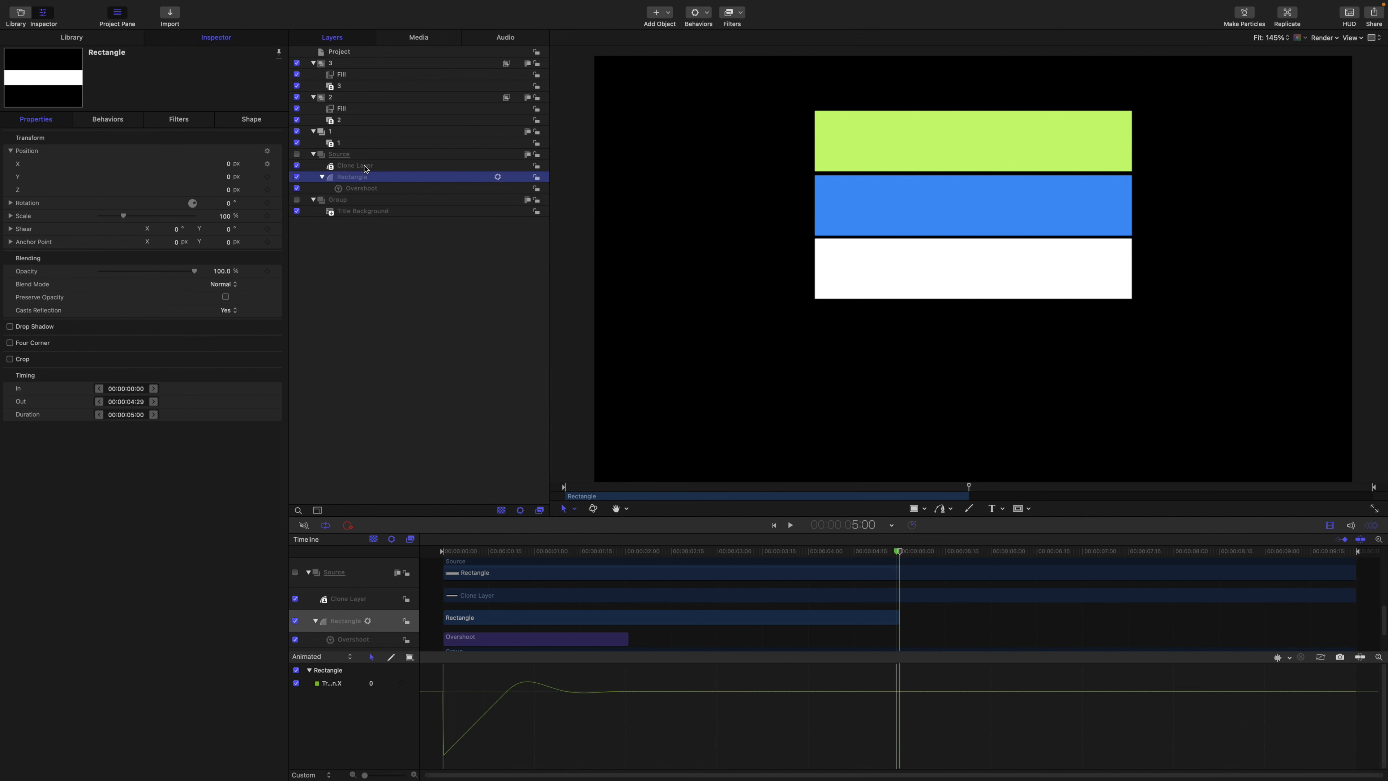
pyautogui.press('i')
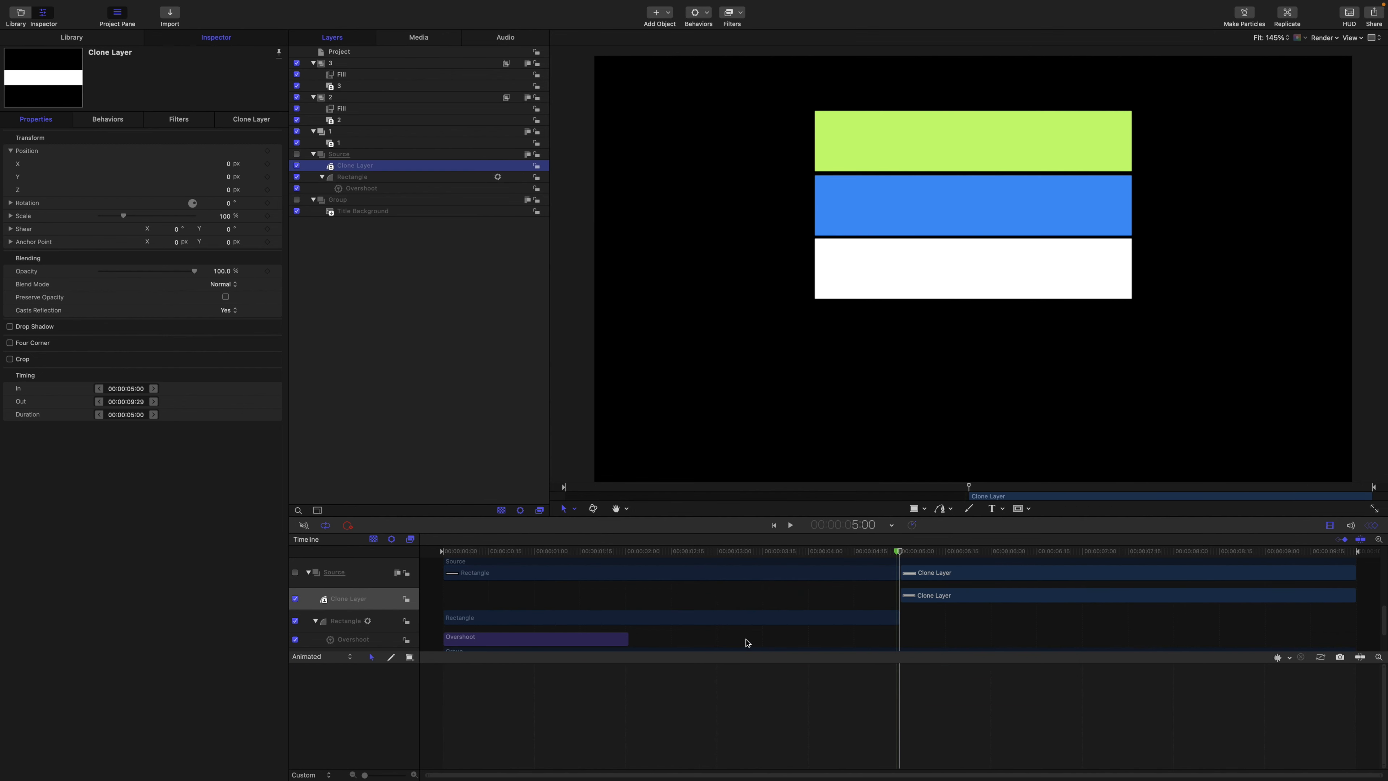
pyautogui.doubleClick(356, 165)
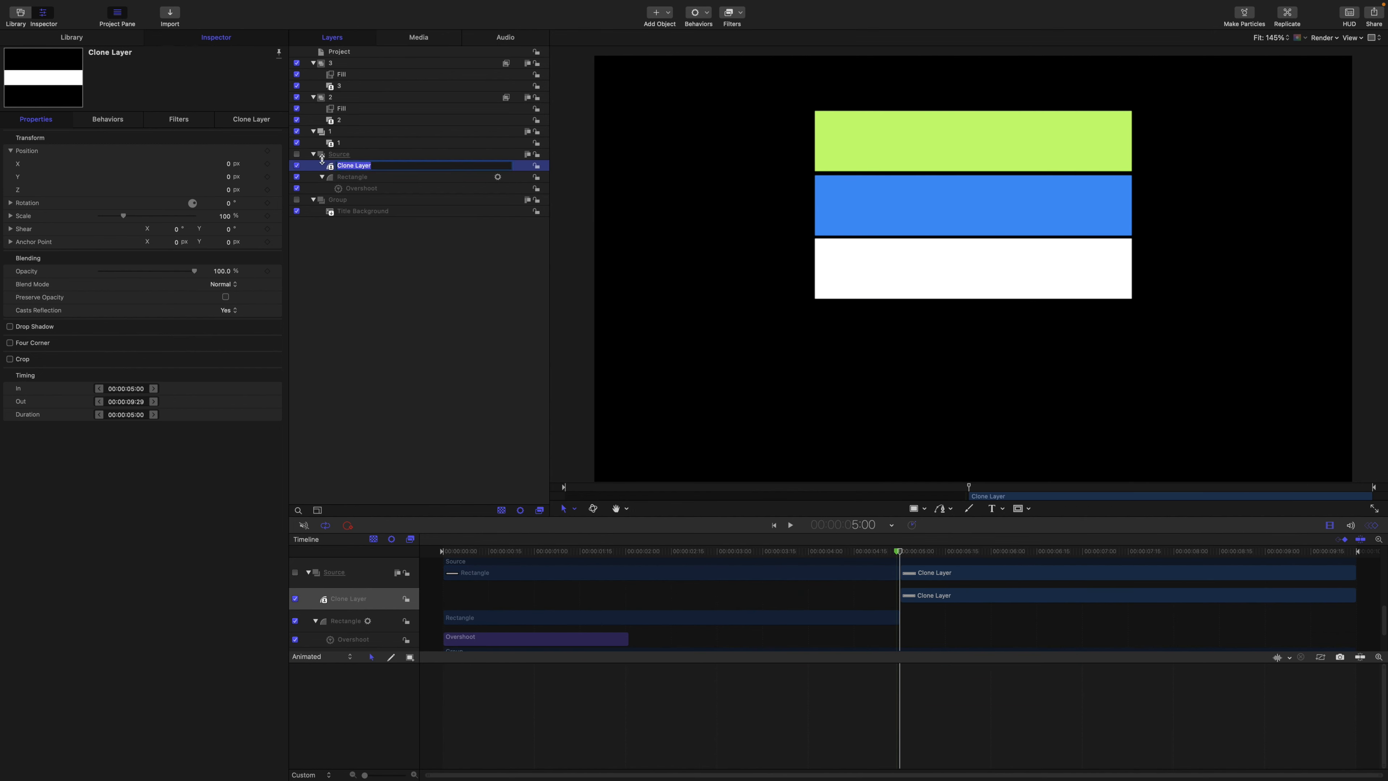
pyautogui.write('Out')
pyautogui.press('Return')
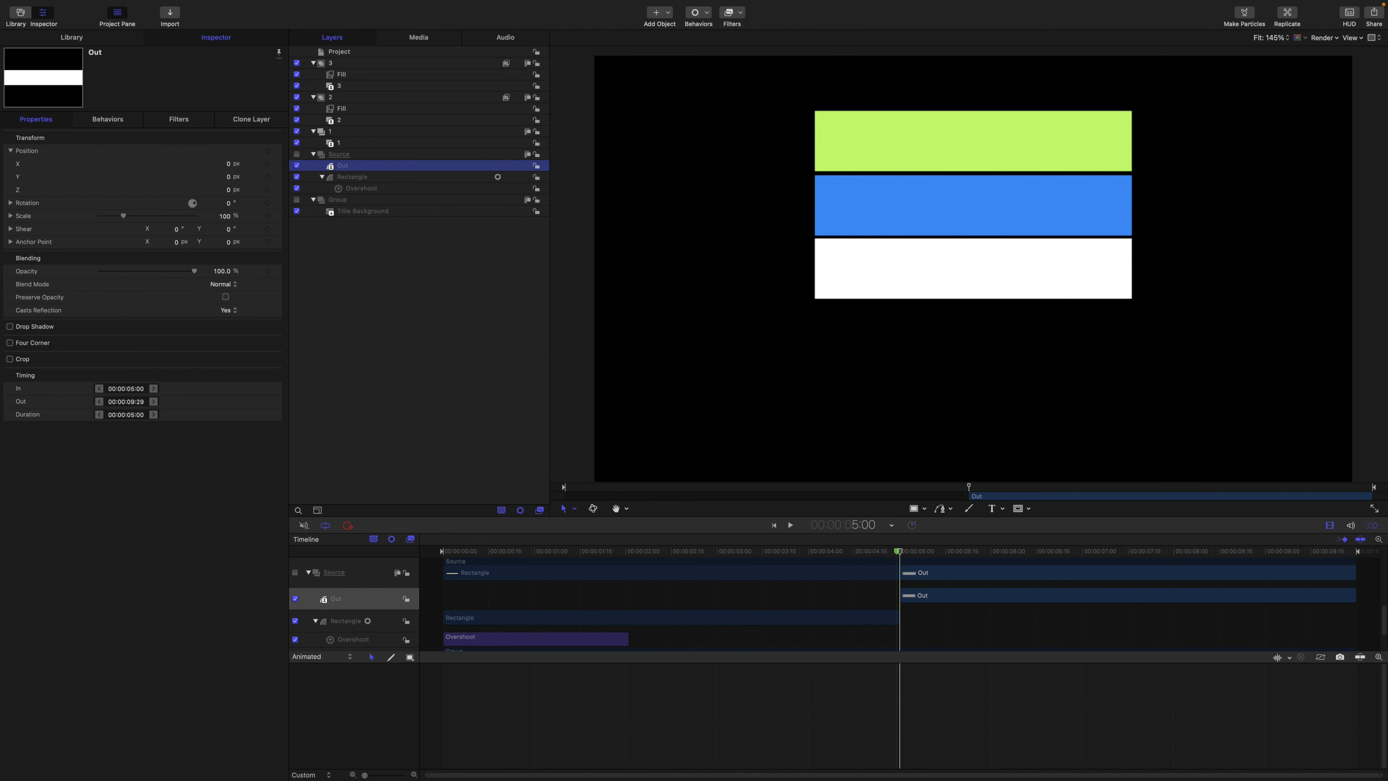
# - Copy the Rectangle's Overshoot behavior onto the Out clone layer and add a Reverse parameter behavior to that layer's Position X
pyautogui.click(363, 191)
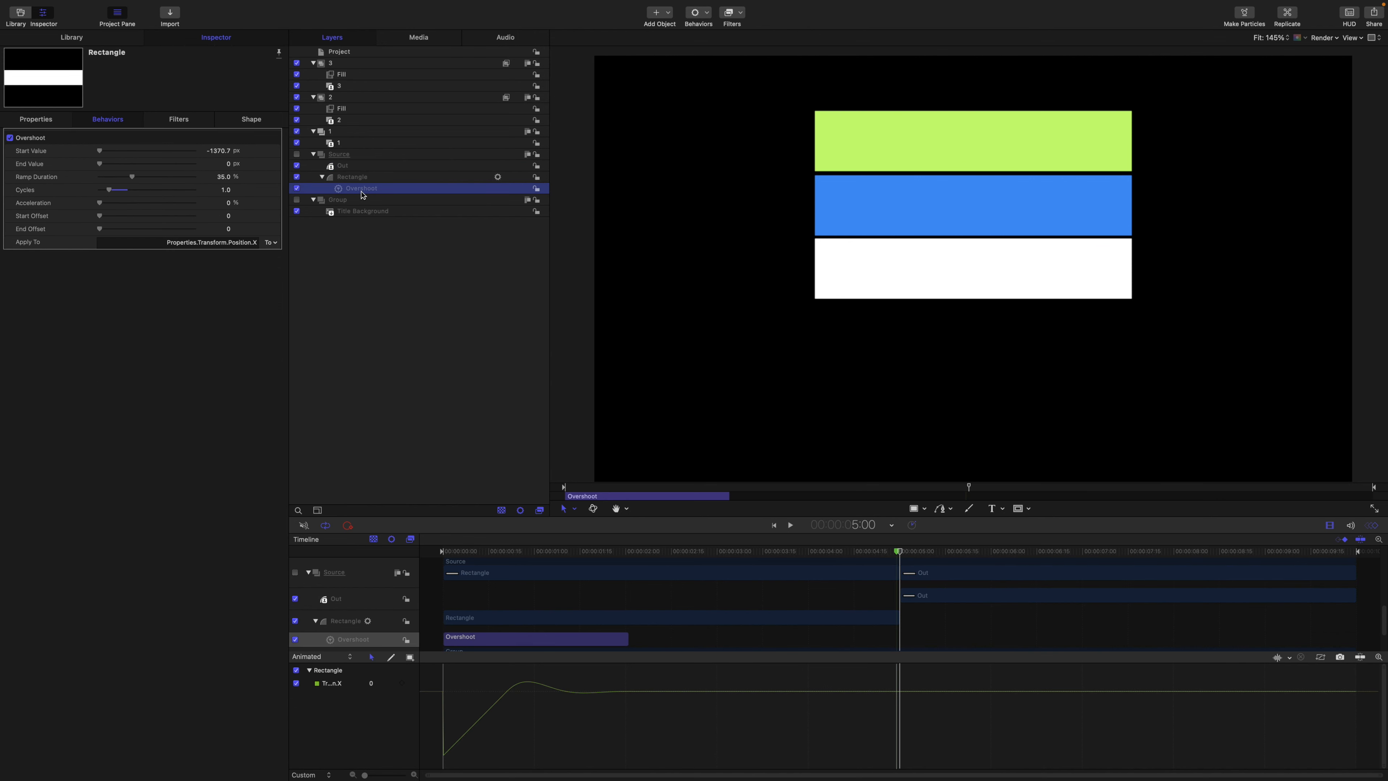
pyautogui.moveTo(361, 193); pyautogui.dragTo(355, 166)
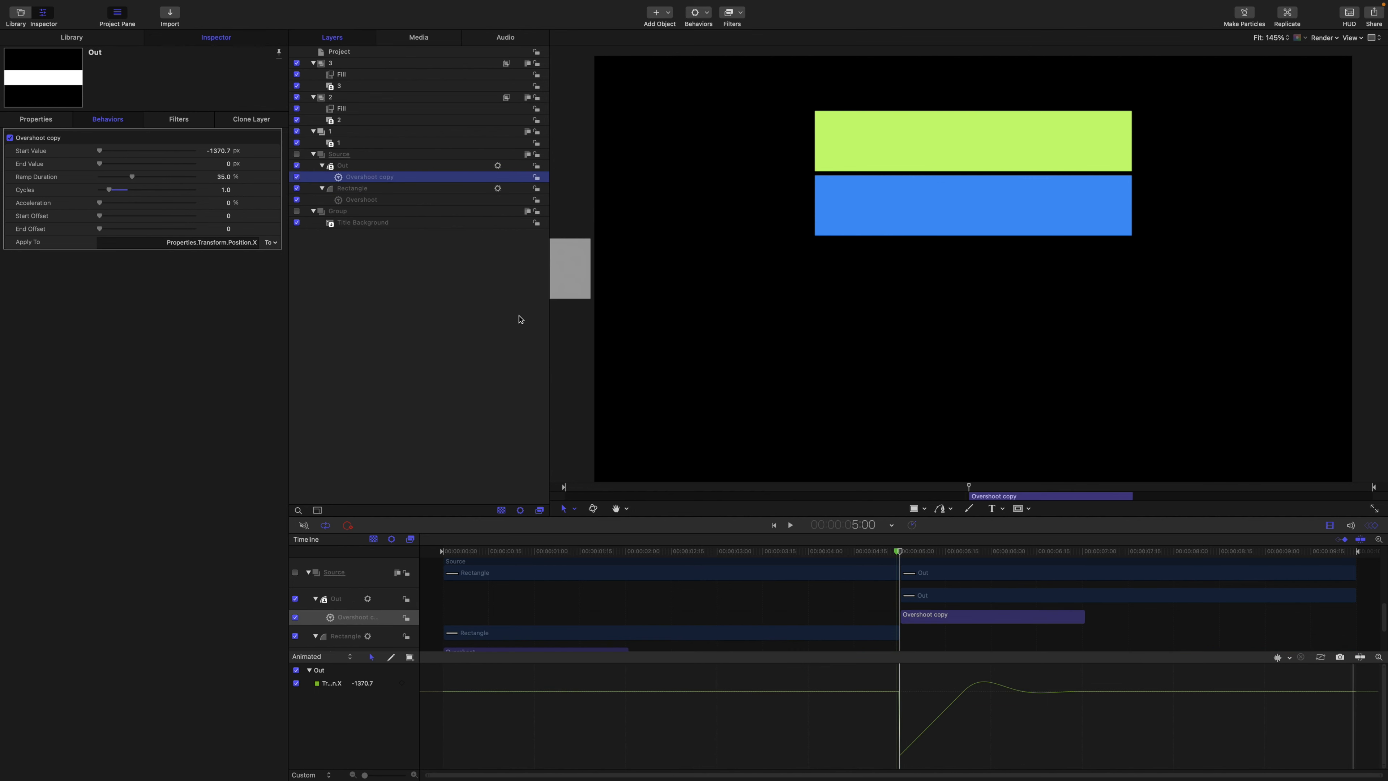
pyautogui.click(344, 166)
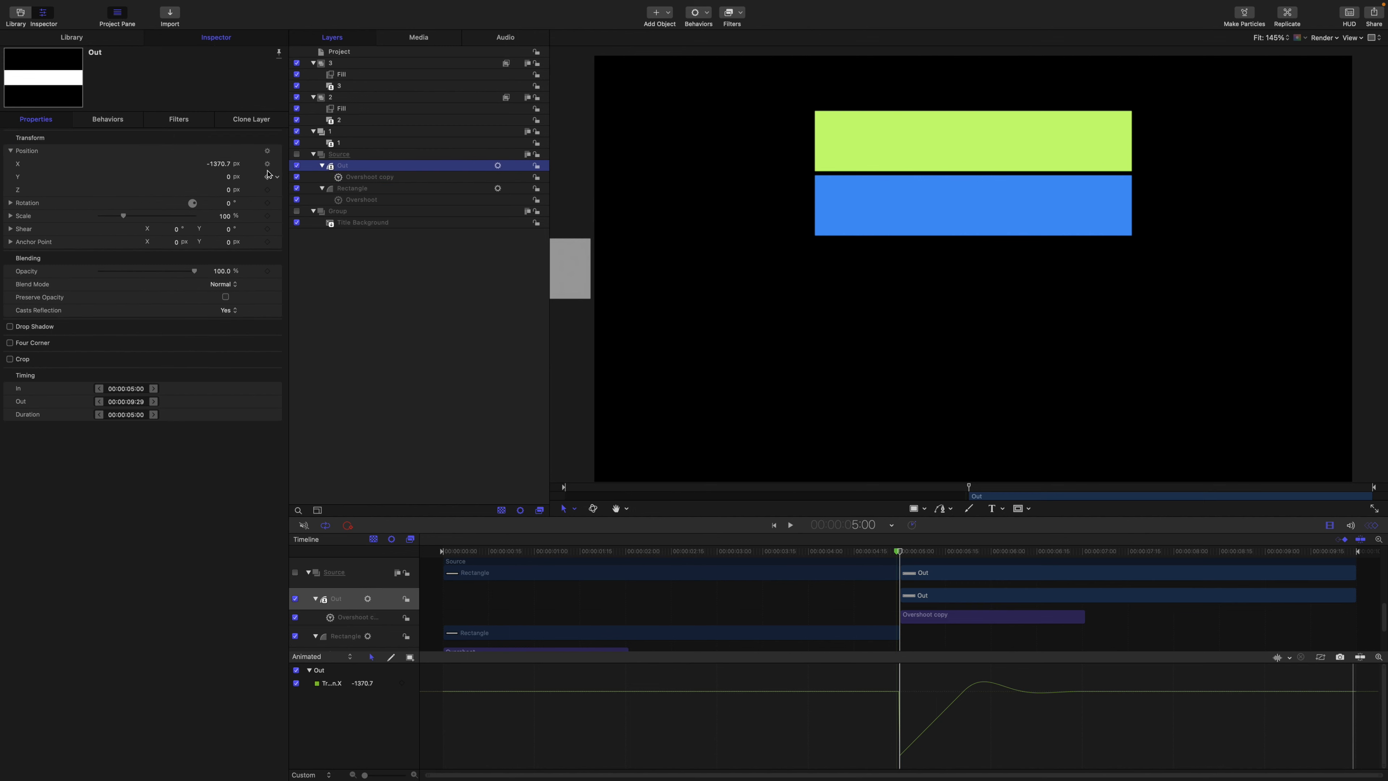
pyautogui.click(352, 181)
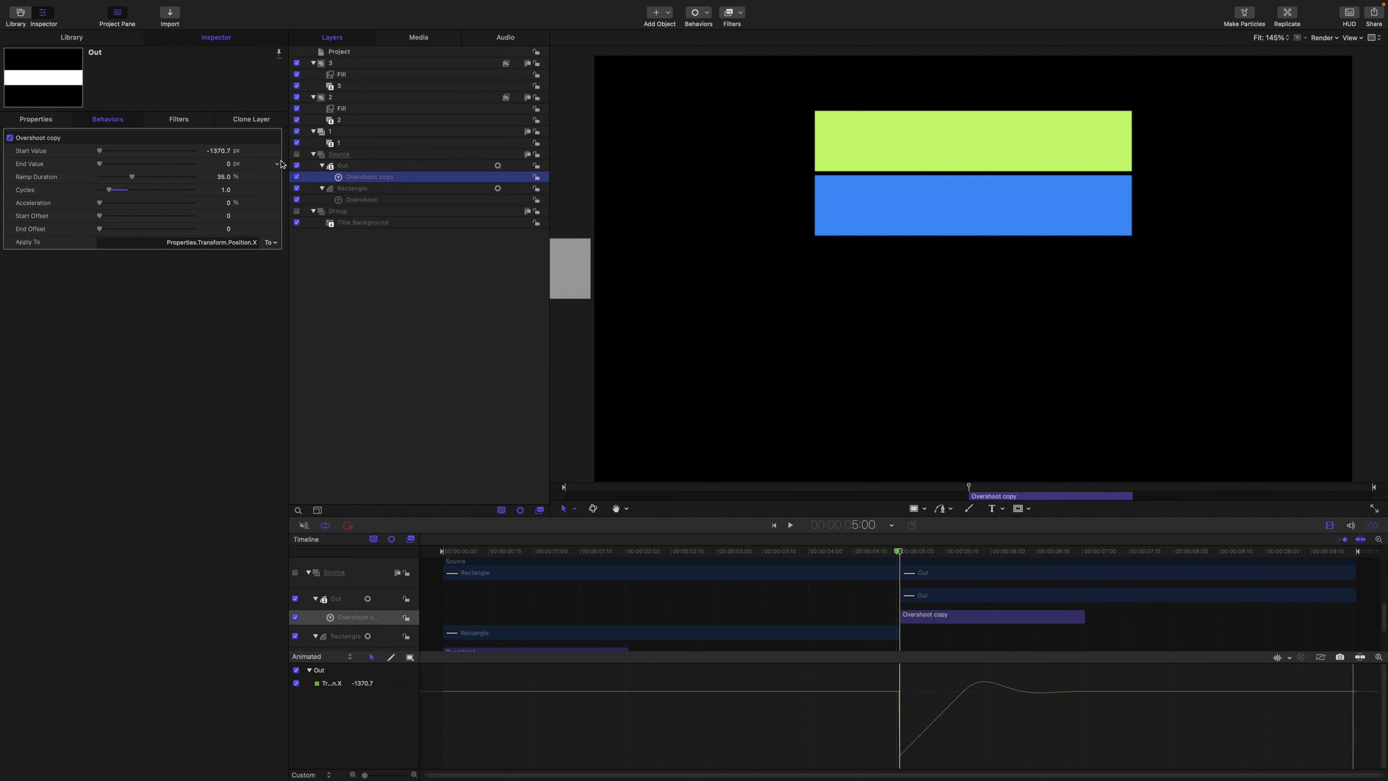
pyautogui.click(345, 166)
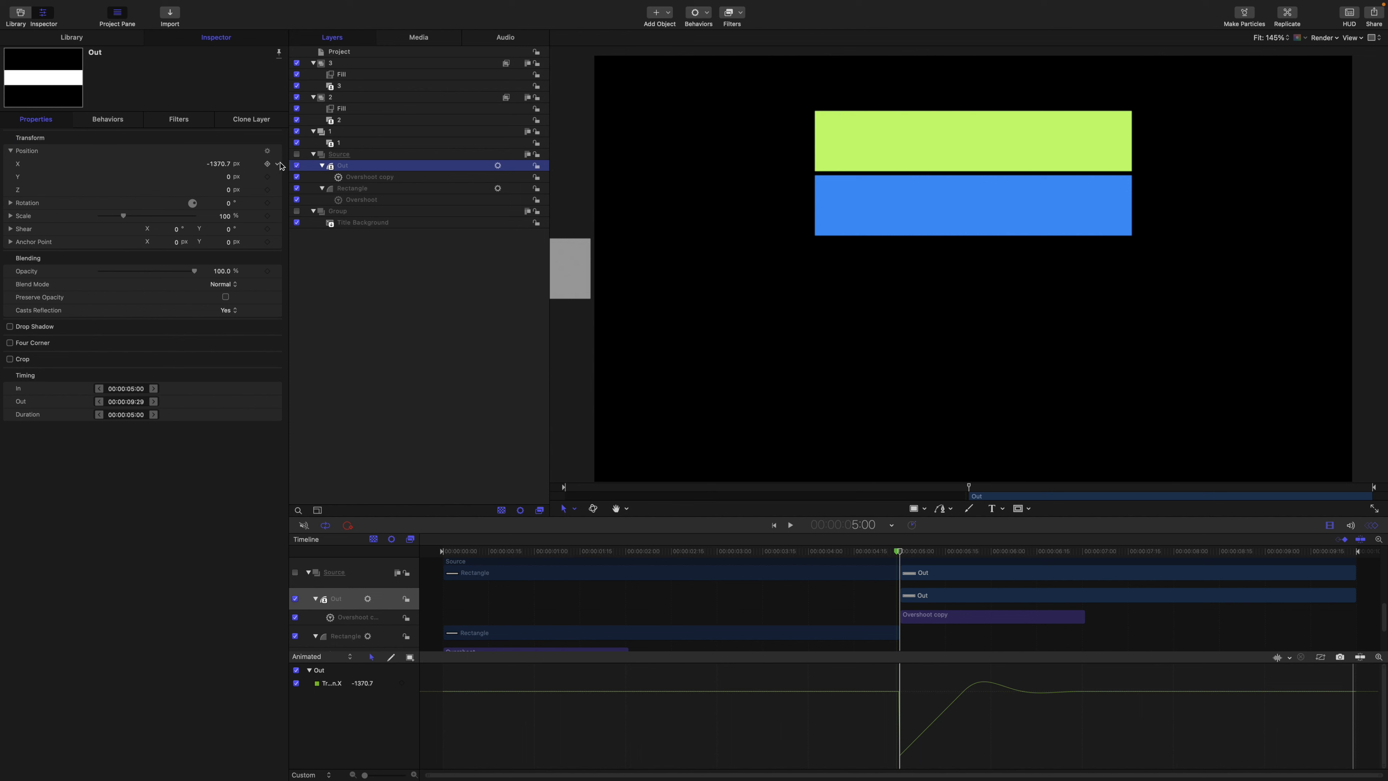
pyautogui.click(277, 164)
pyautogui.moveTo(328, 296)
pyautogui.click(424, 464)
# - Scrub through the timeline to review the in animation and the reversed out animation of the three bars
pyautogui.moveTo(900, 553); pyautogui.dragTo(1371, 609)
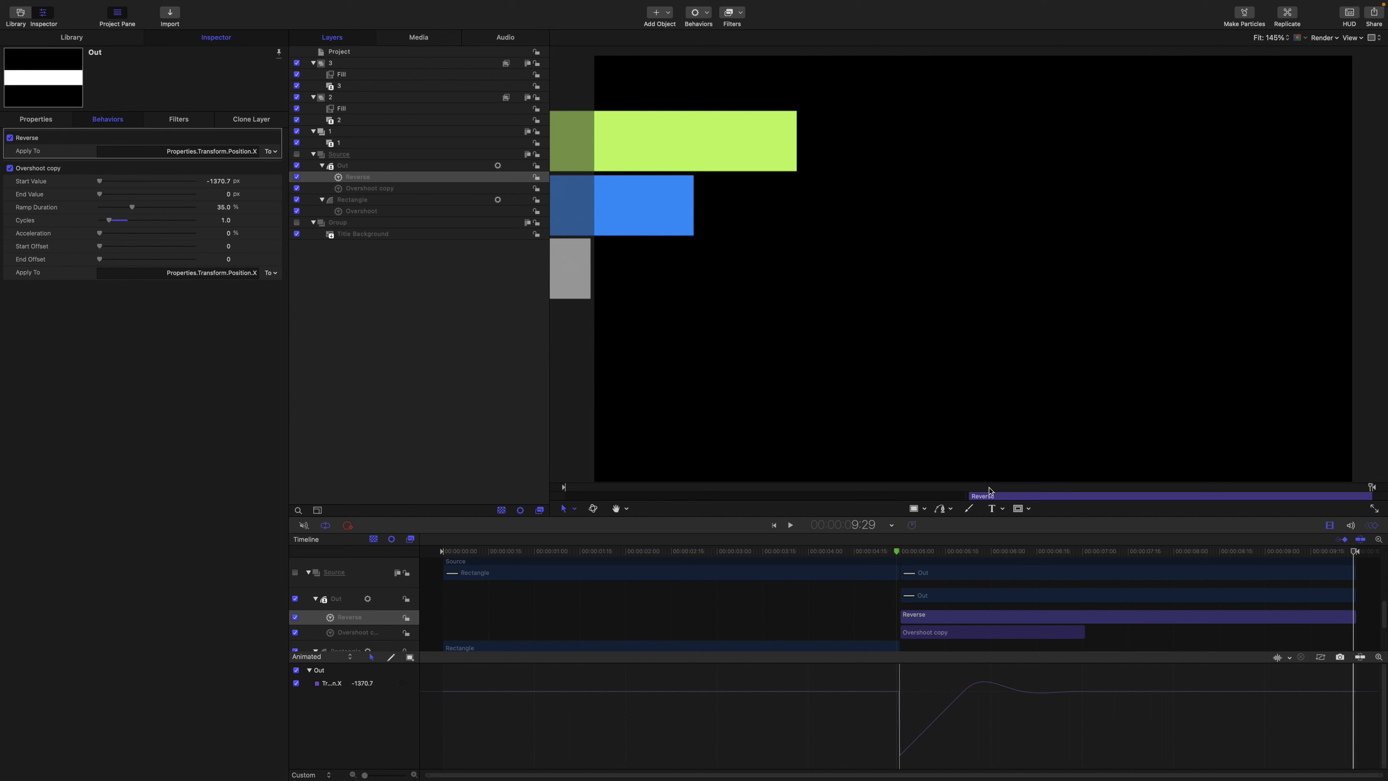
pyautogui.moveTo(1355, 551); pyautogui.dragTo(513, 471)
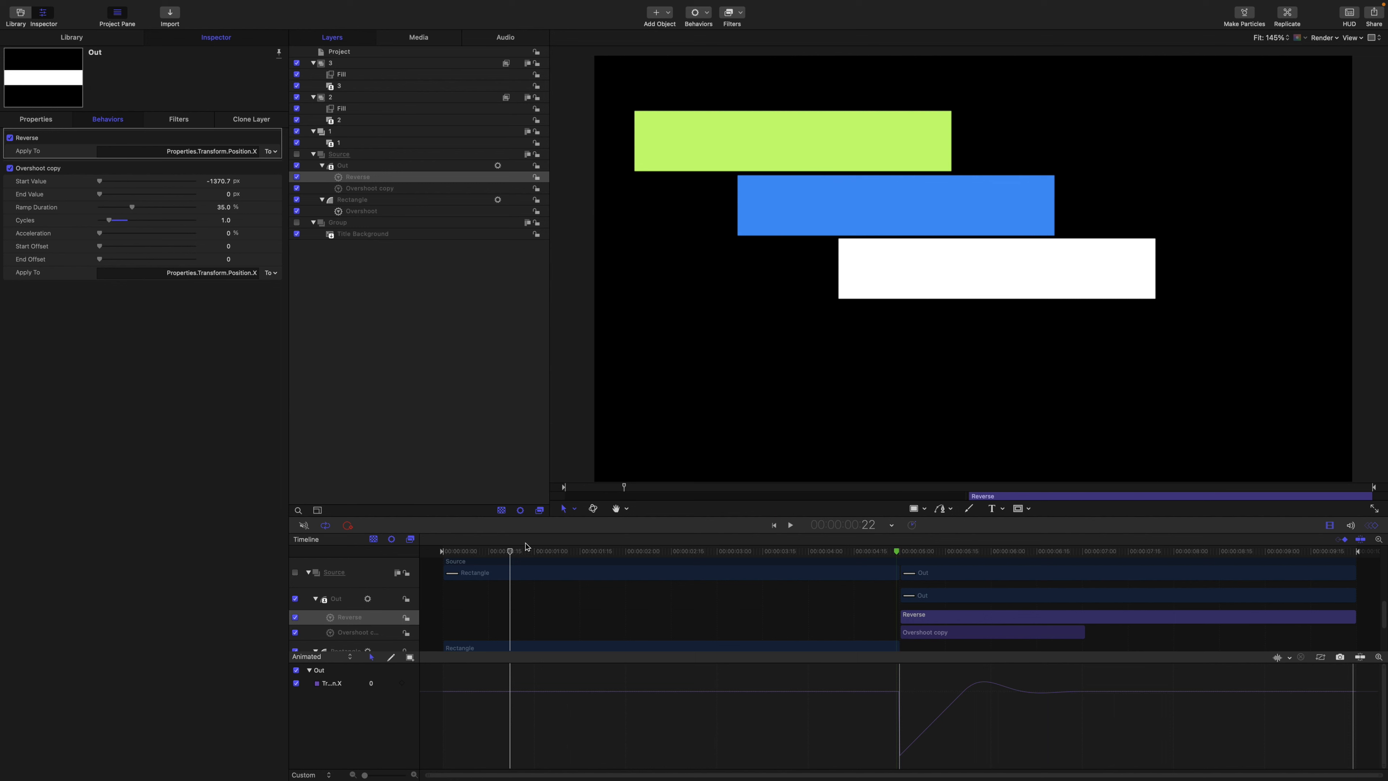
pyautogui.moveTo(511, 556); pyautogui.dragTo(1338, 665)
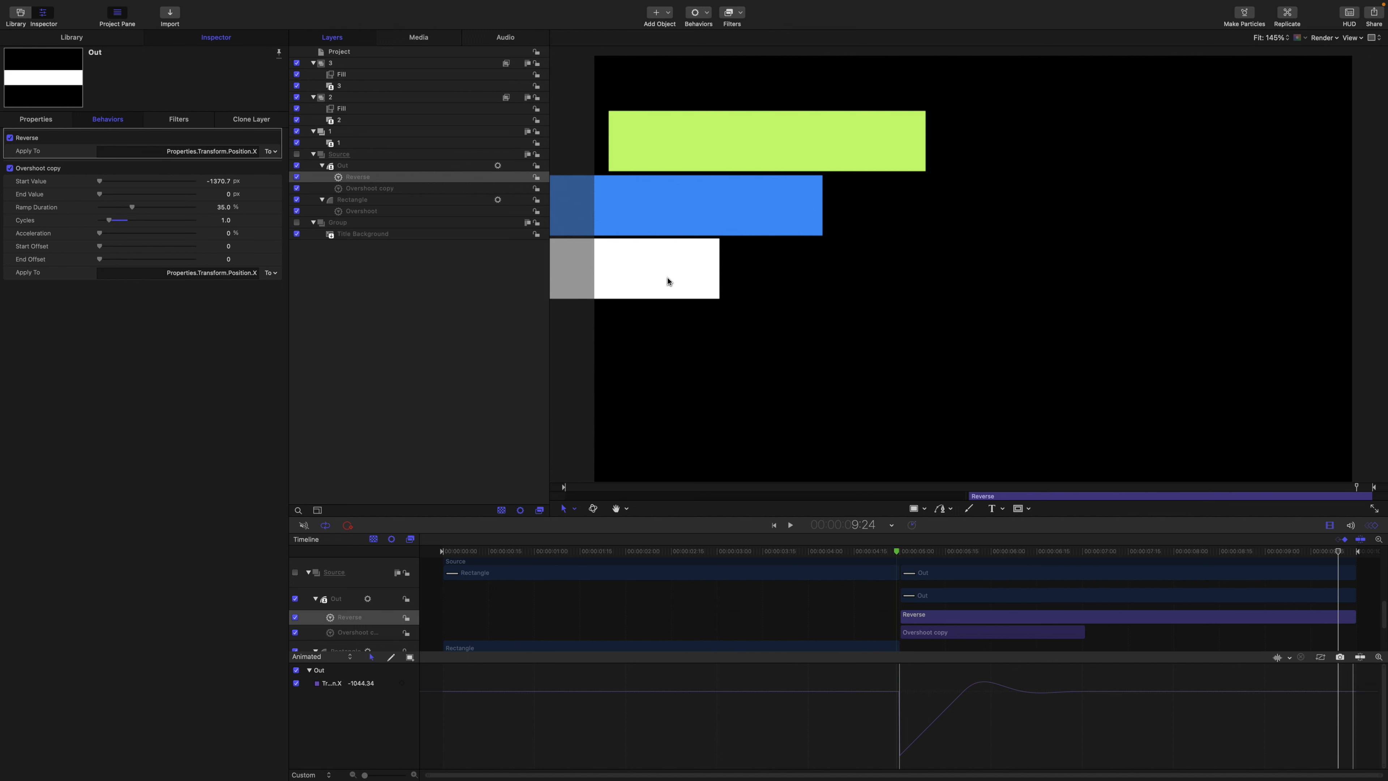
pyautogui.click(1336, 551)
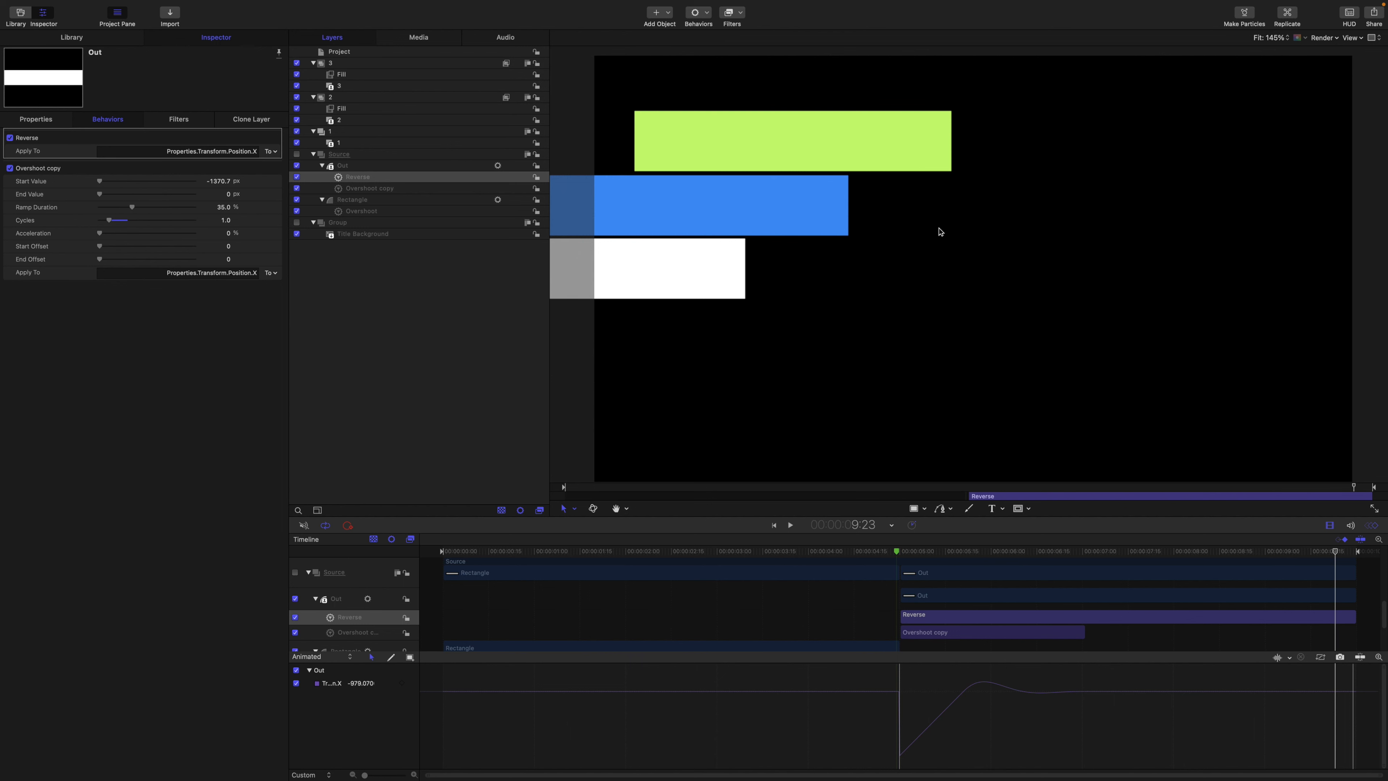
pyautogui.moveTo(1338, 555); pyautogui.dragTo(1134, 552)
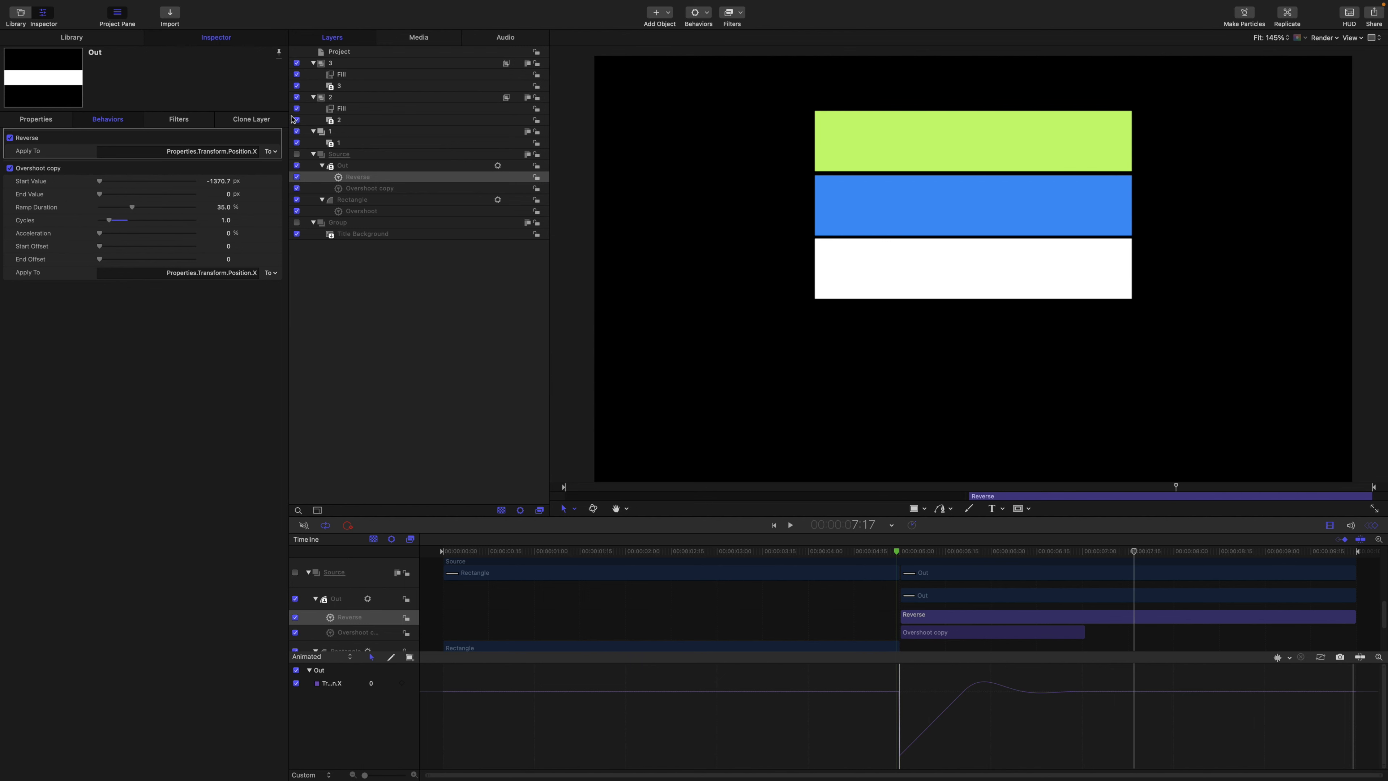
# - Inspect the Fill filters of groups 3 and 2, and scrub through the whole project to compare the bars' stagger
pyautogui.click(343, 79)
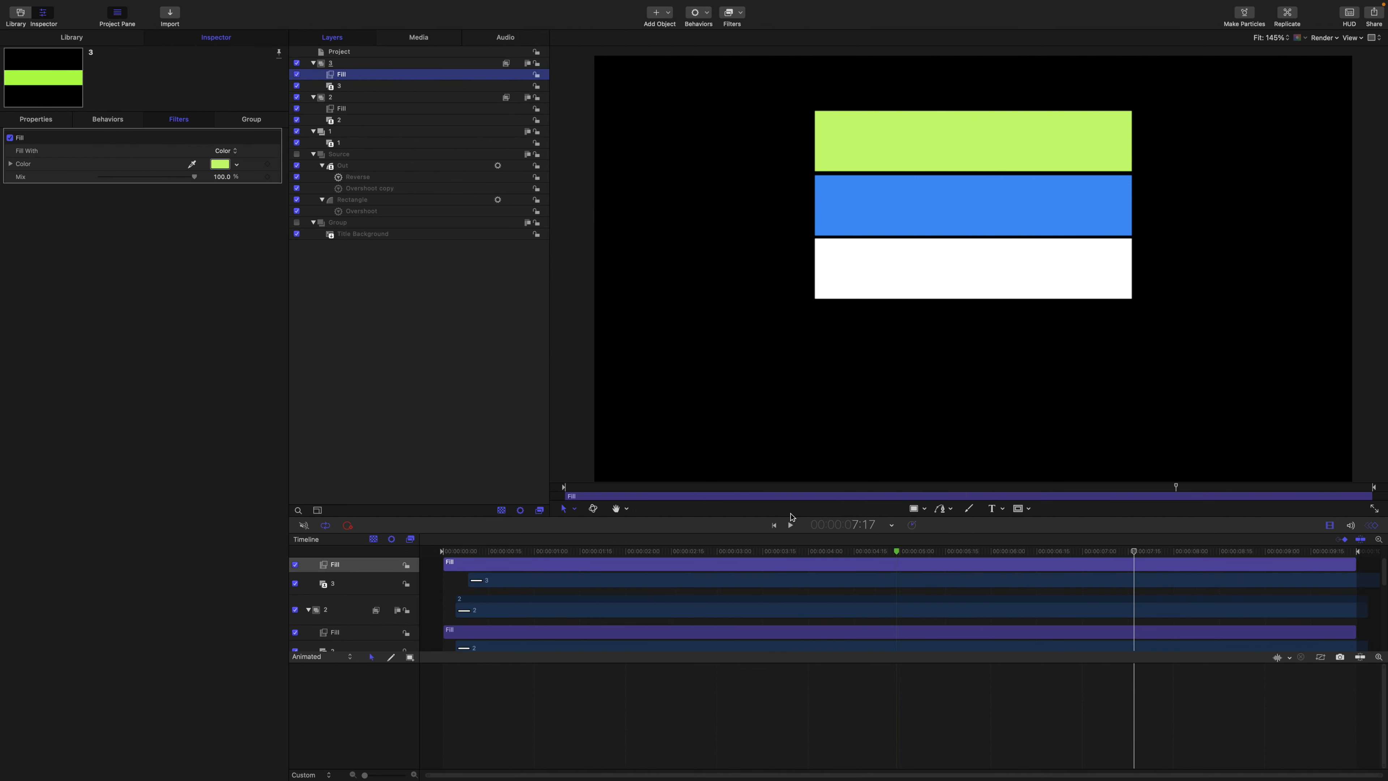
pyautogui.click(341, 109)
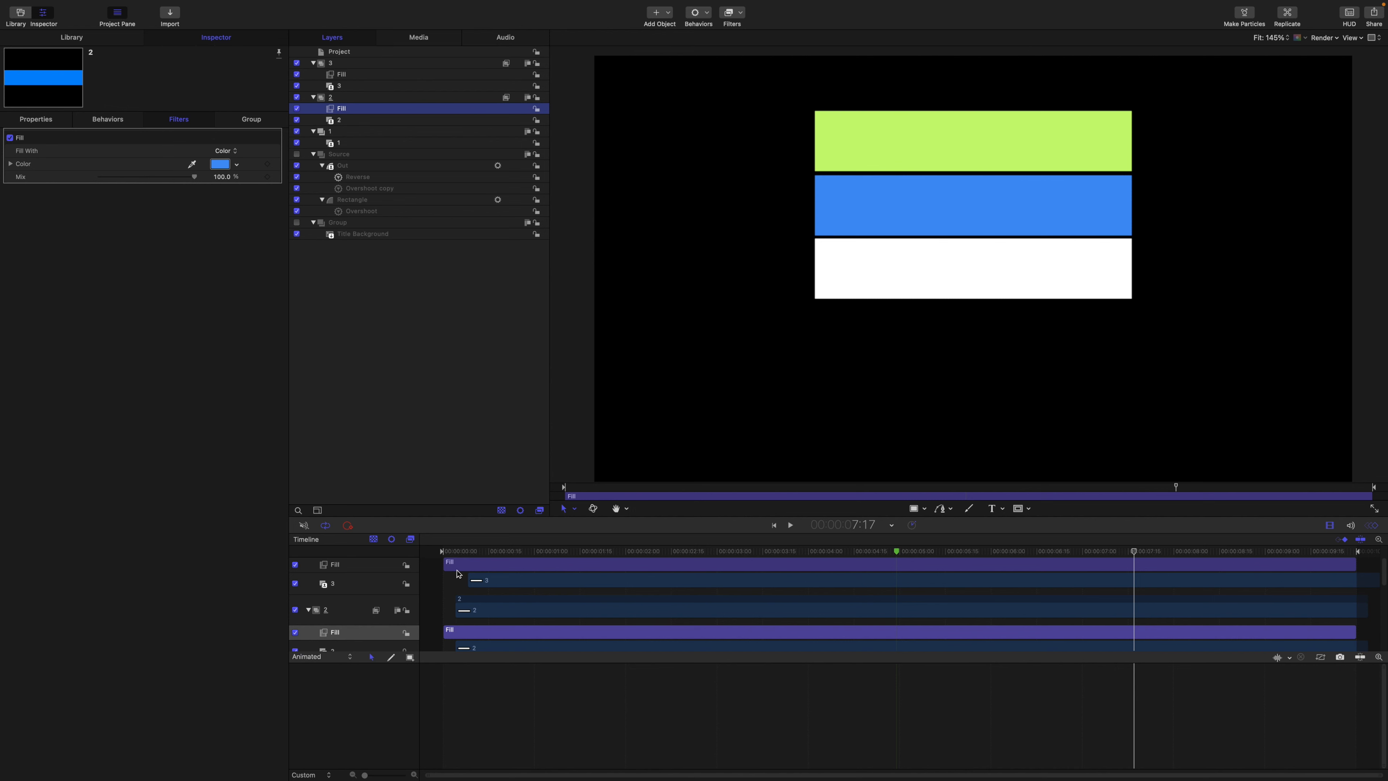
pyautogui.moveTo(1126, 554); pyautogui.dragTo(466, 504)
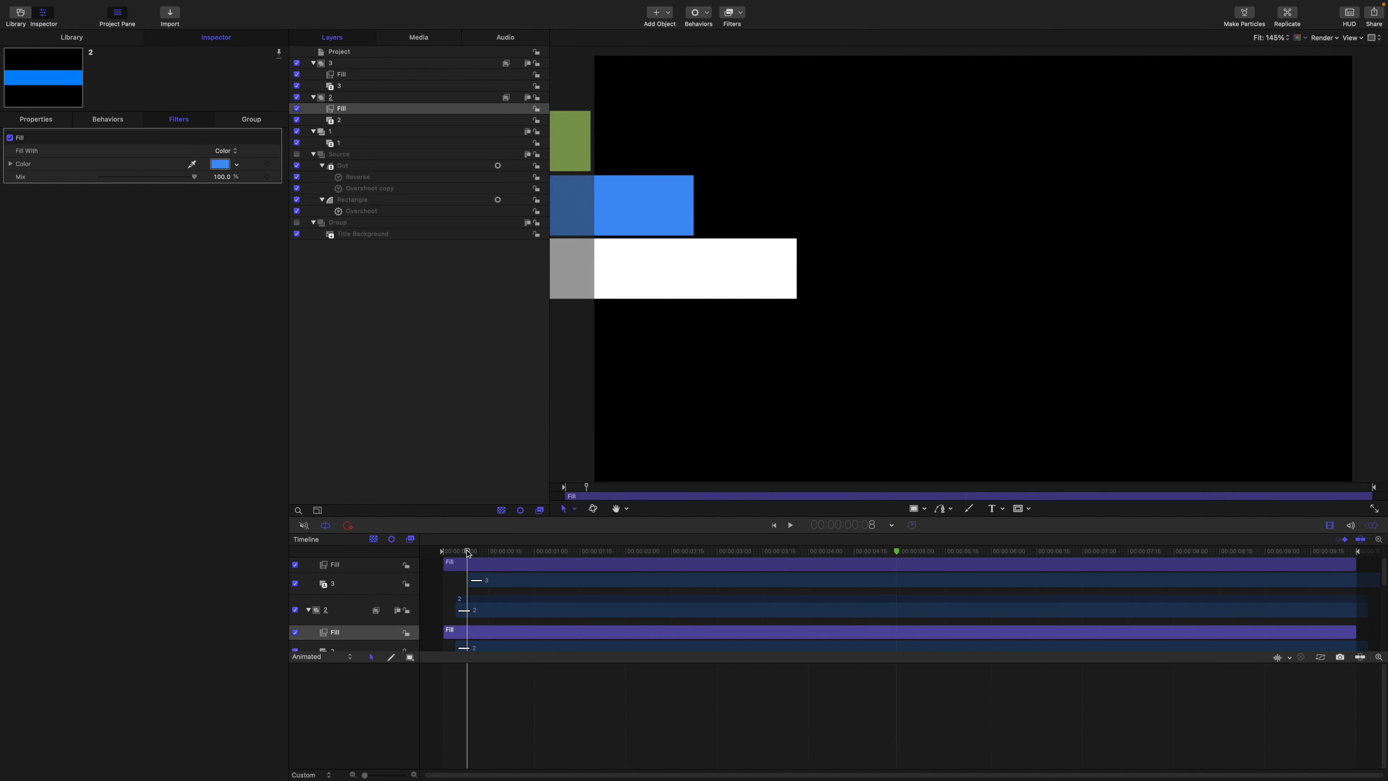
pyautogui.moveTo(468, 554); pyautogui.dragTo(935, 552)
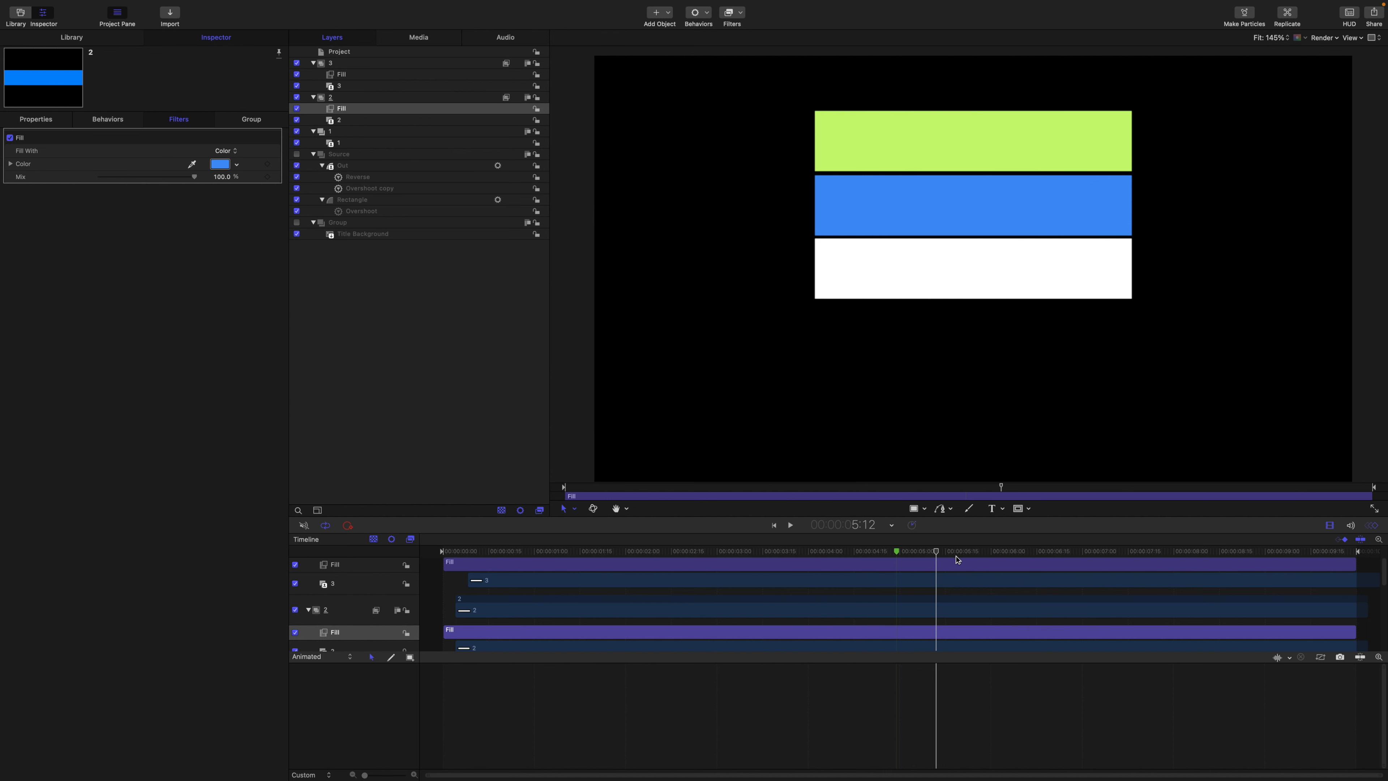
pyautogui.moveTo(937, 553); pyautogui.dragTo(1310, 606)
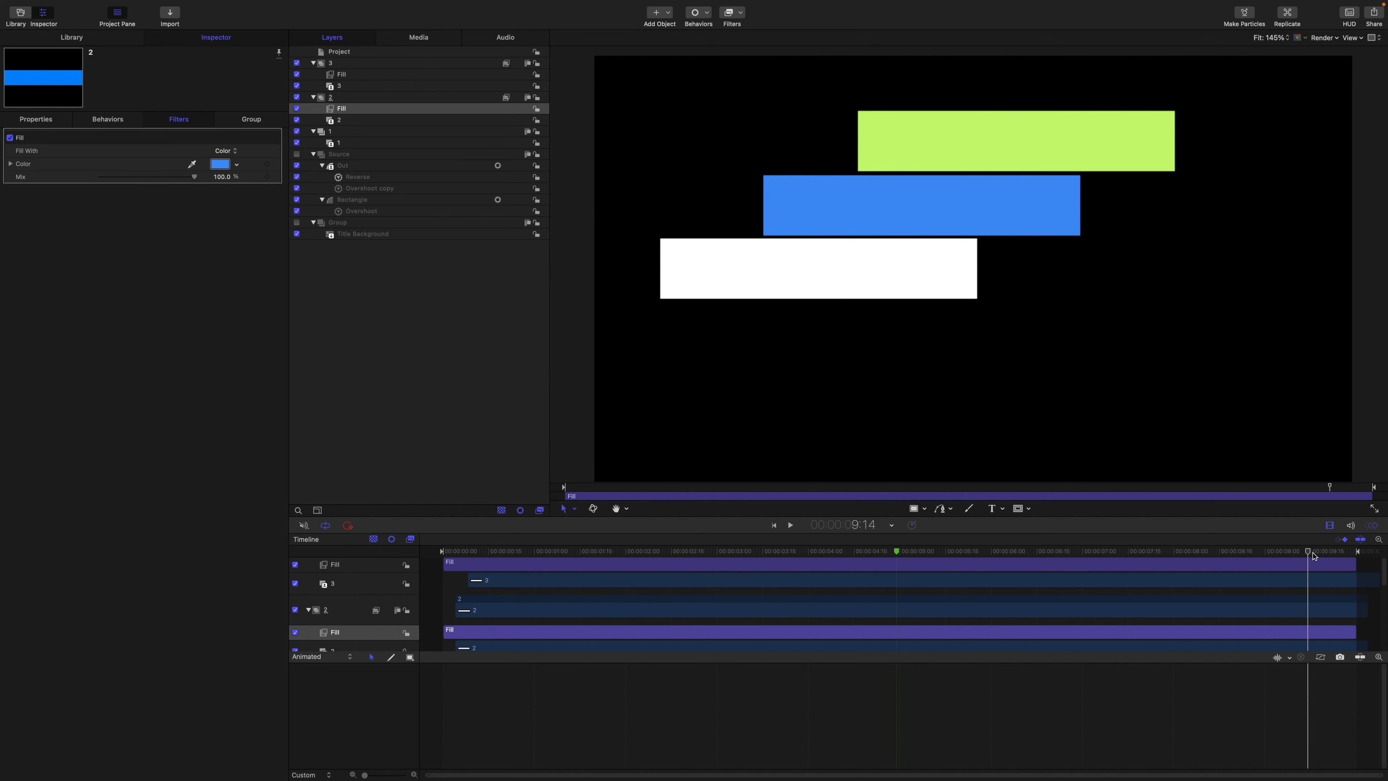
pyautogui.moveTo(1309, 552)
pyautogui.mouseDown()
pyautogui.moveTo(1357, 558)
pyautogui.moveTo(930, 547)
pyautogui.moveTo(896, 526)
pyautogui.mouseUp()
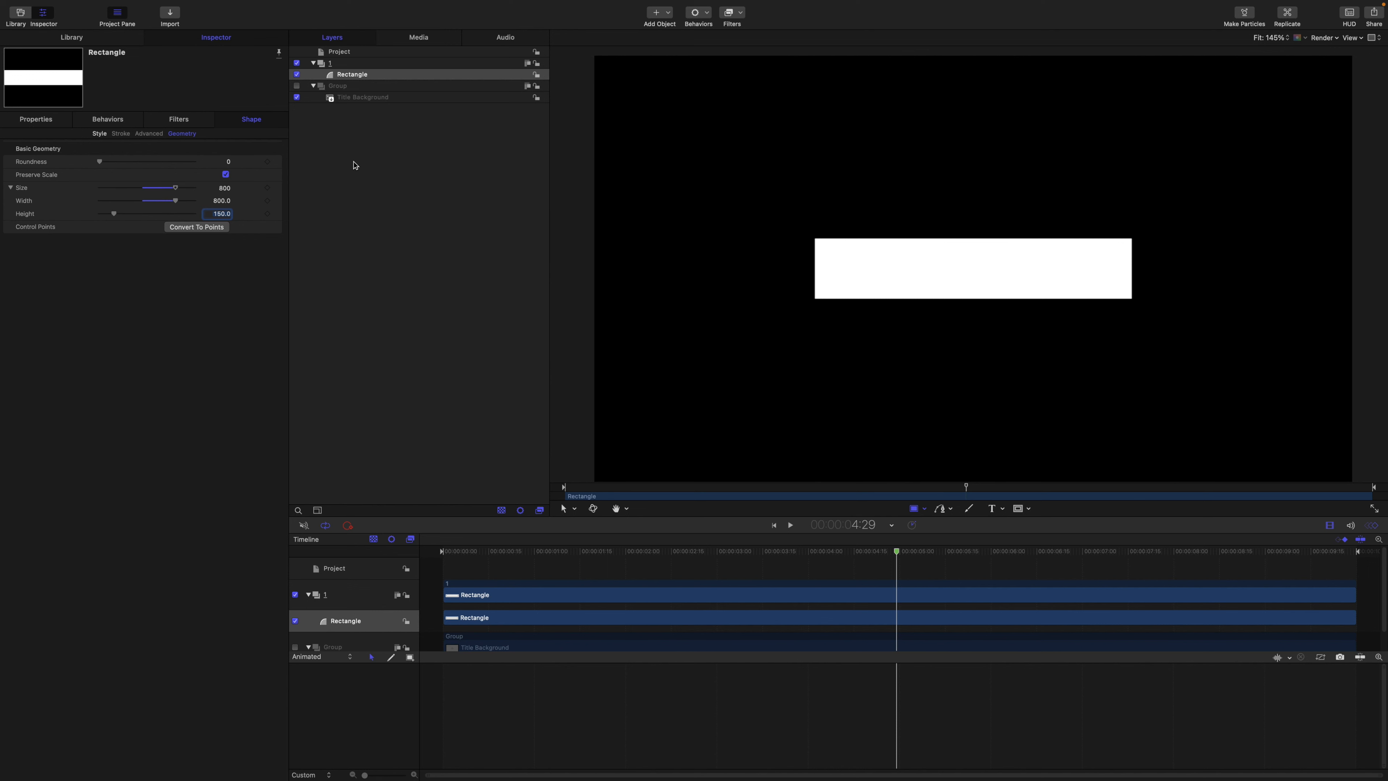
# - Rename the Rectangle shape in group 1 as 1
pyautogui.click(360, 79)
pyautogui.doubleClick(360, 79)
pyautogui.write('1')
pyautogui.press('Return')
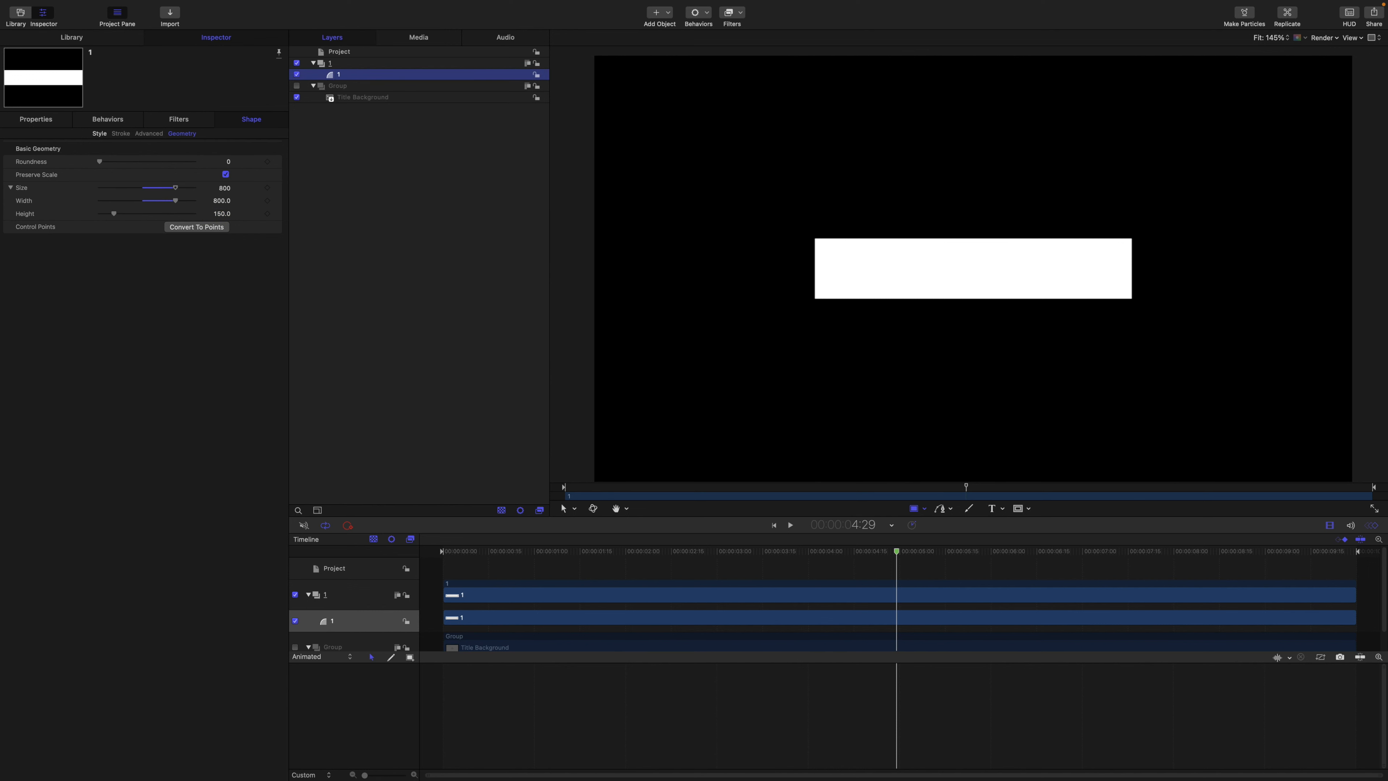
# - Add an Overshoot parameter behavior to the Position X of shape 1 and trim it to end at 4:29
pyautogui.click(36, 120)
pyautogui.click(11, 150)
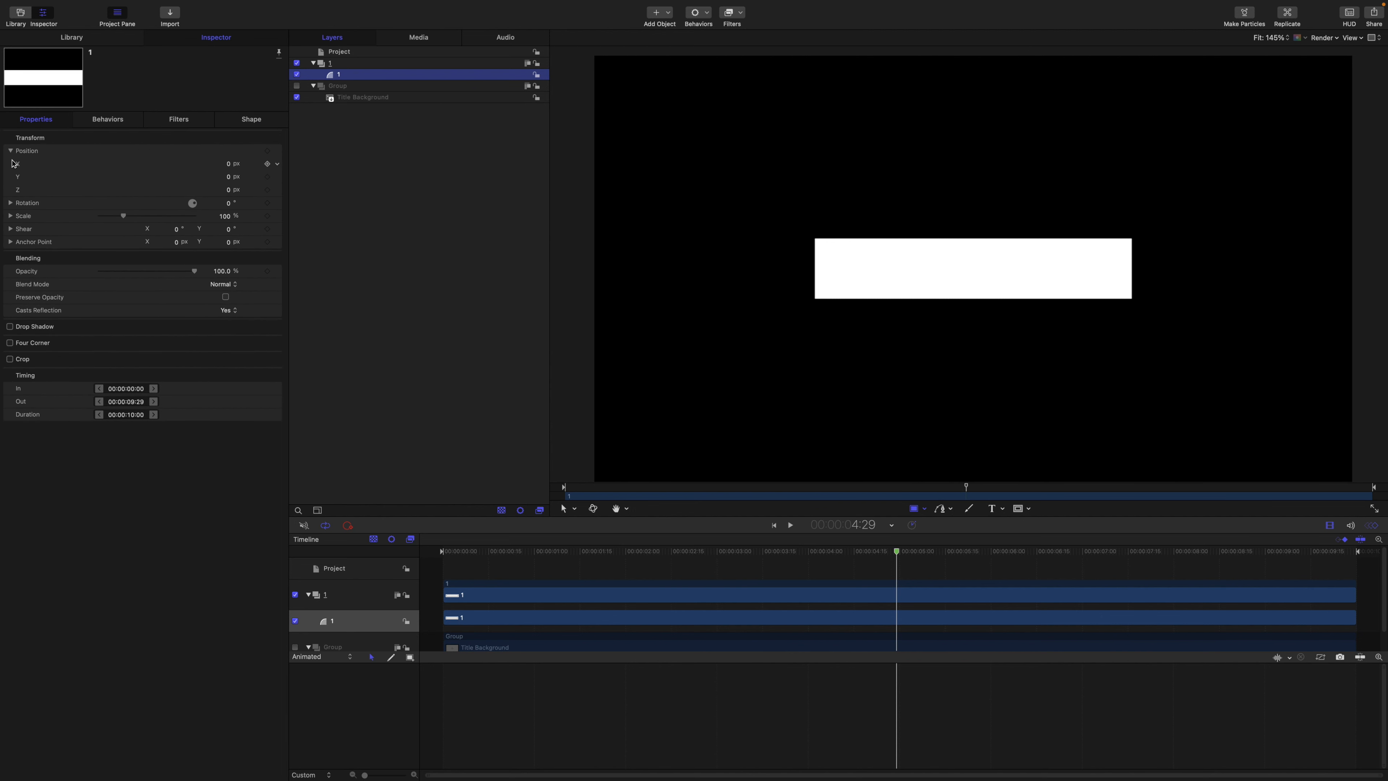
pyautogui.click(277, 165)
pyautogui.moveTo(366, 279)
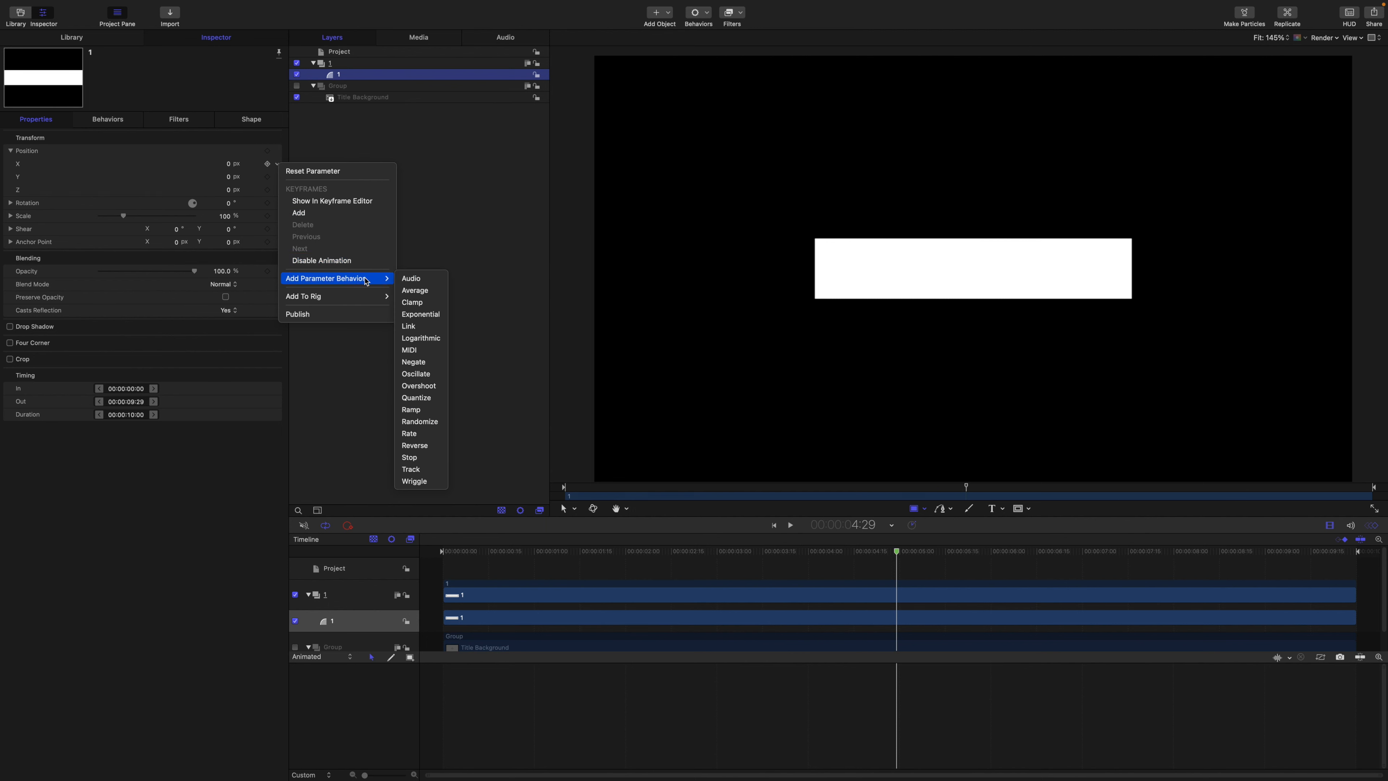
pyautogui.click(419, 386)
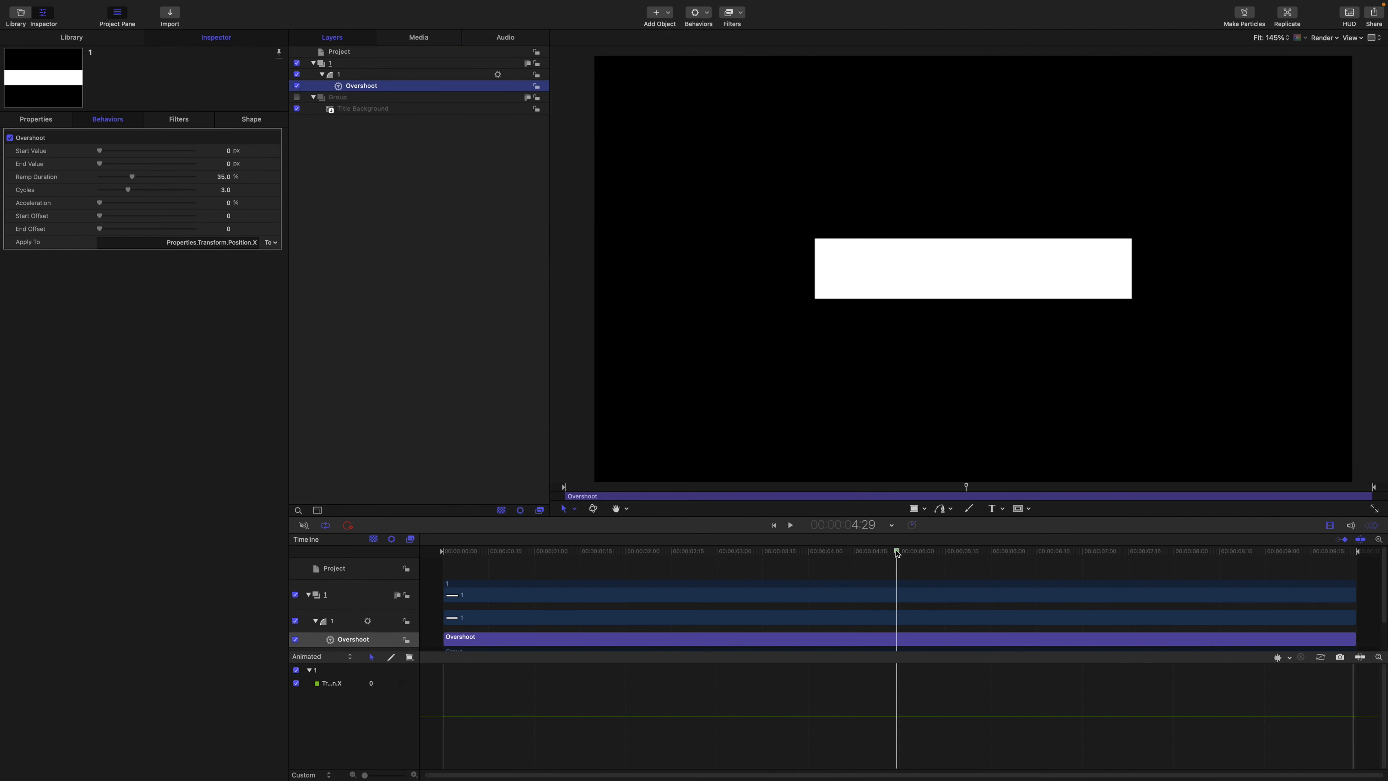
pyautogui.press('o')
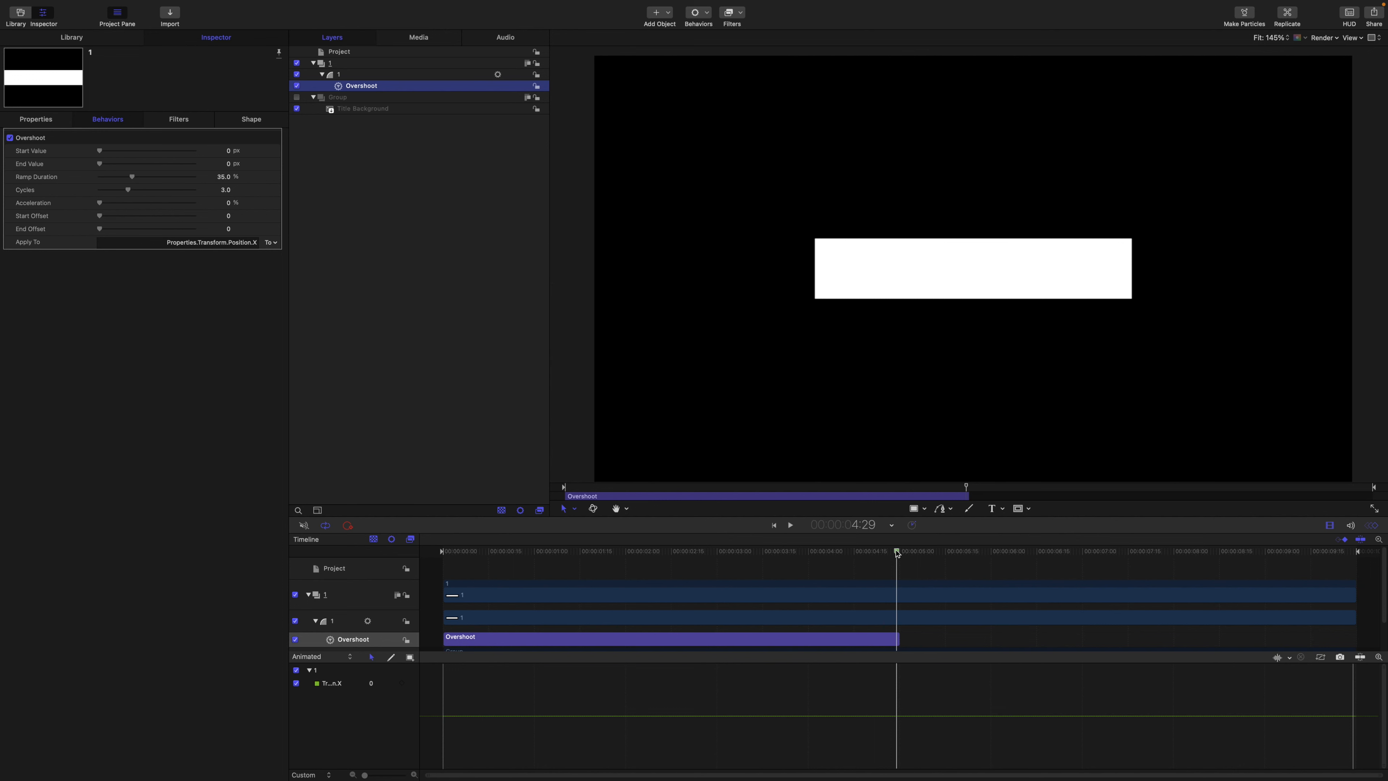
# - From the first frame, set the Overshoot's Cycles to 1 and its Start Value to about -1364.8 px, and play it back
pyautogui.moveTo(896, 552); pyautogui.dragTo(238, 506)
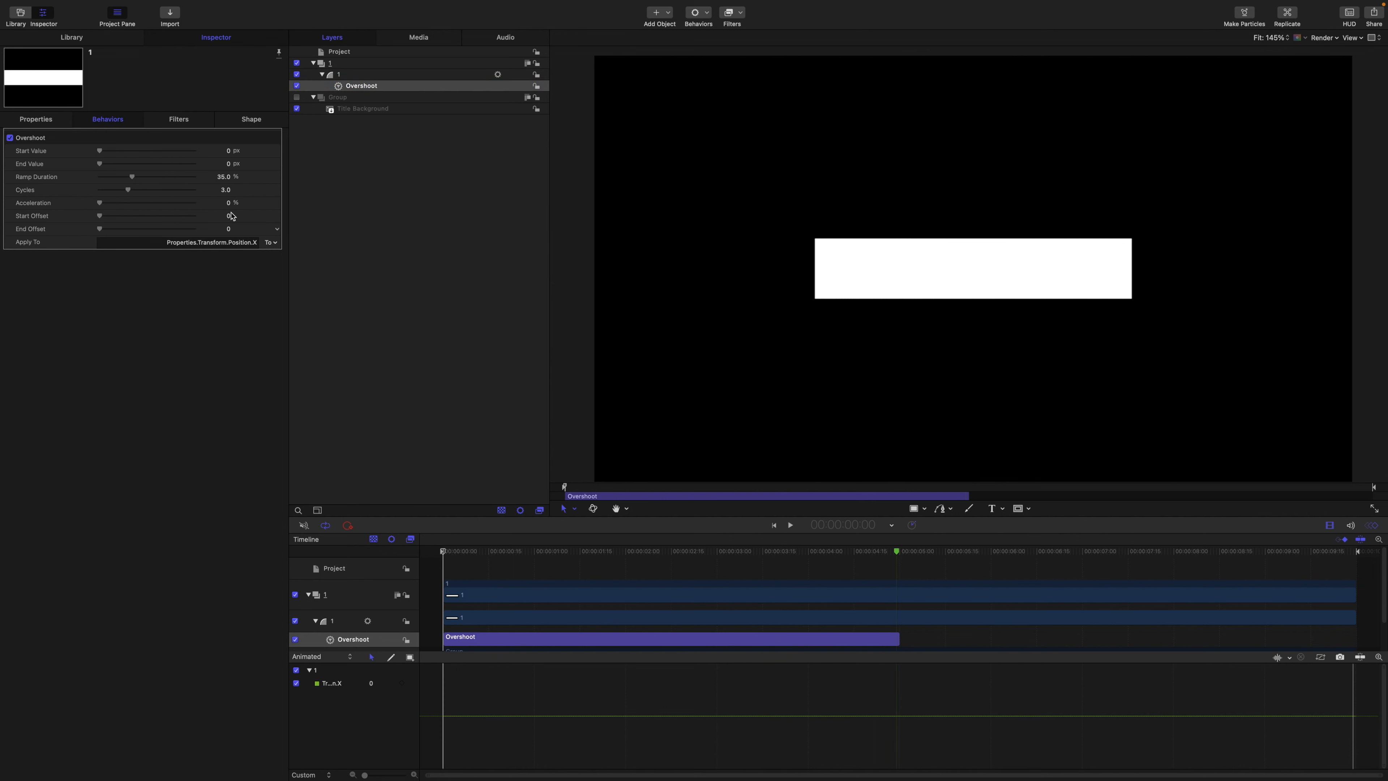
pyautogui.click(224, 177)
pyautogui.click(225, 190)
pyautogui.write('1')
pyautogui.press('Return')
pyautogui.moveTo(228, 151)
pyautogui.mouseDown()
pyautogui.moveTo(186, 151)
pyautogui.moveTo(230, 154)
pyautogui.mouseUp()
pyautogui.press('space')
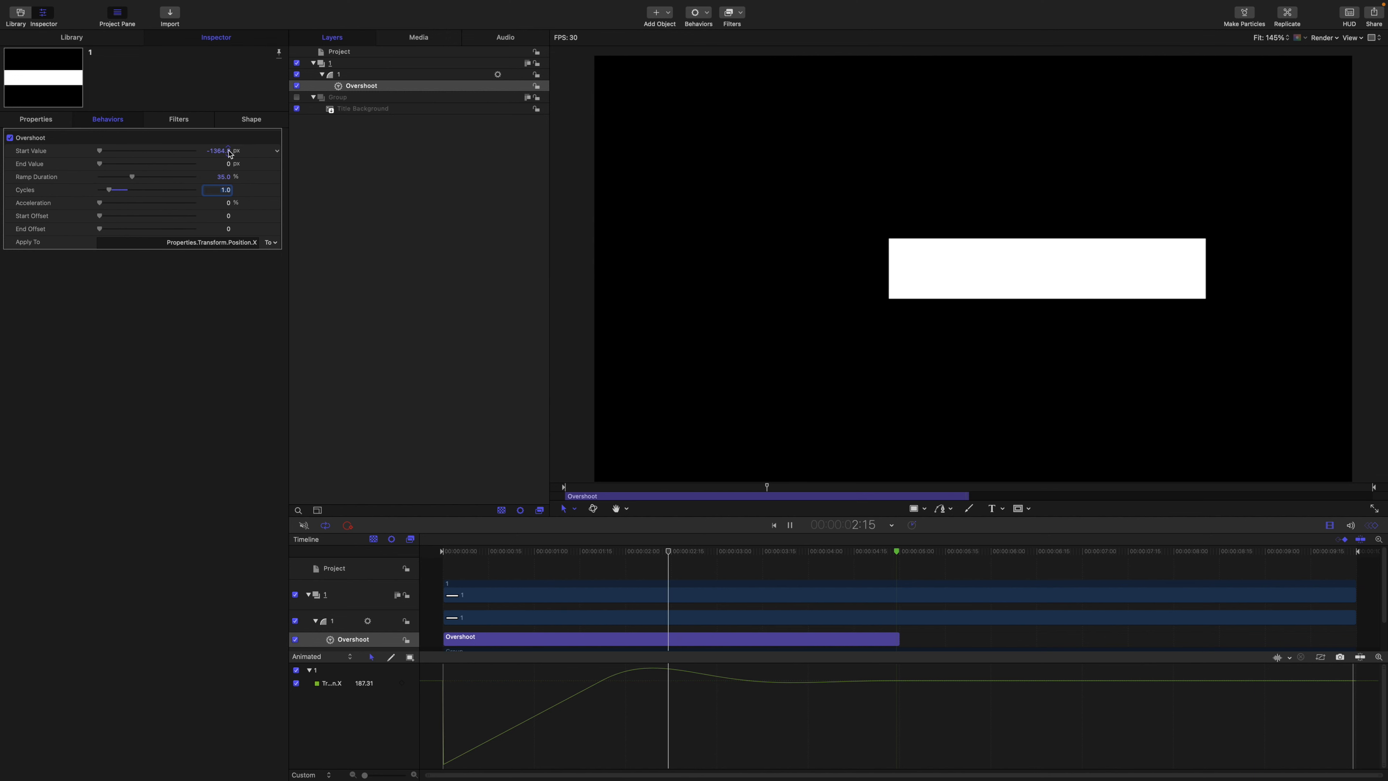
# - Place the playhead at 2:00 and switch the time display to frames
pyautogui.click(865, 552)
pyautogui.moveTo(865, 553); pyautogui.dragTo(627, 538)
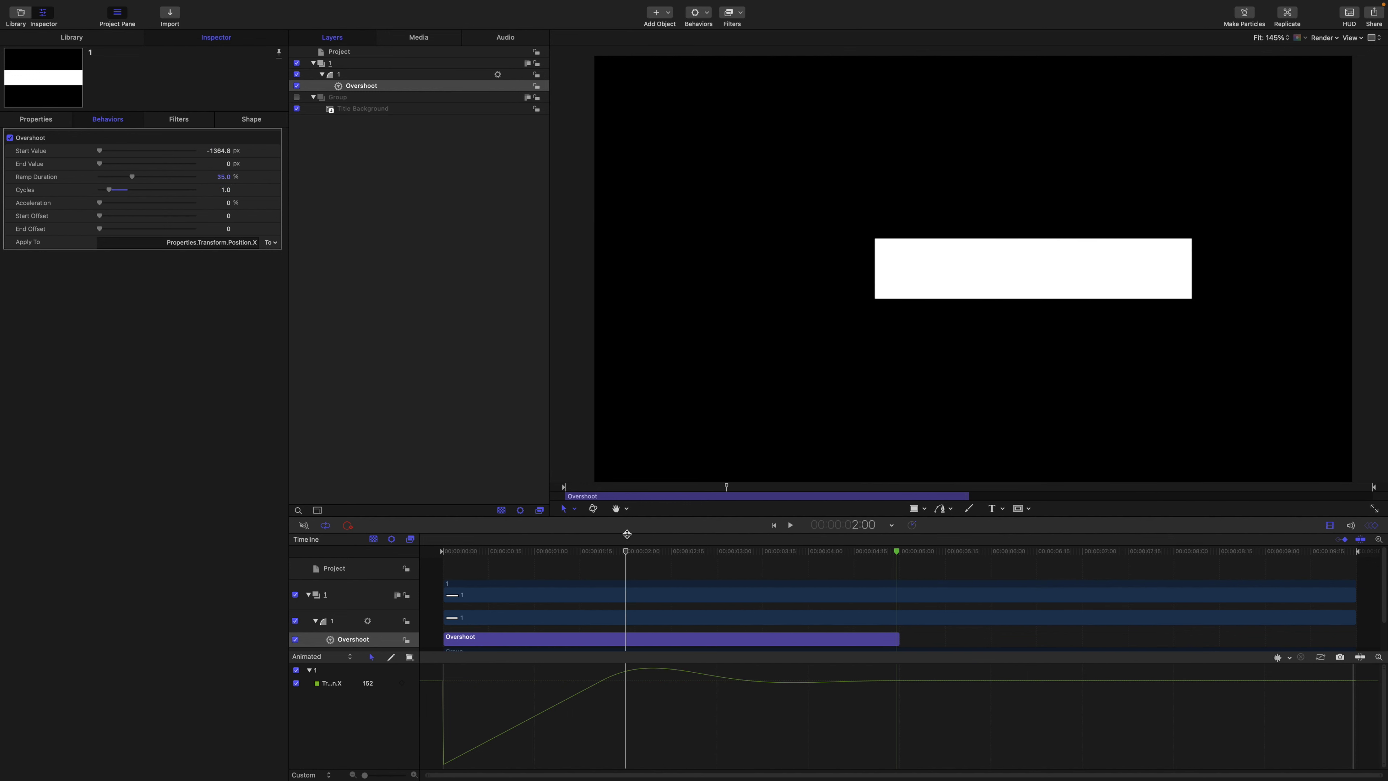
pyautogui.click(891, 525)
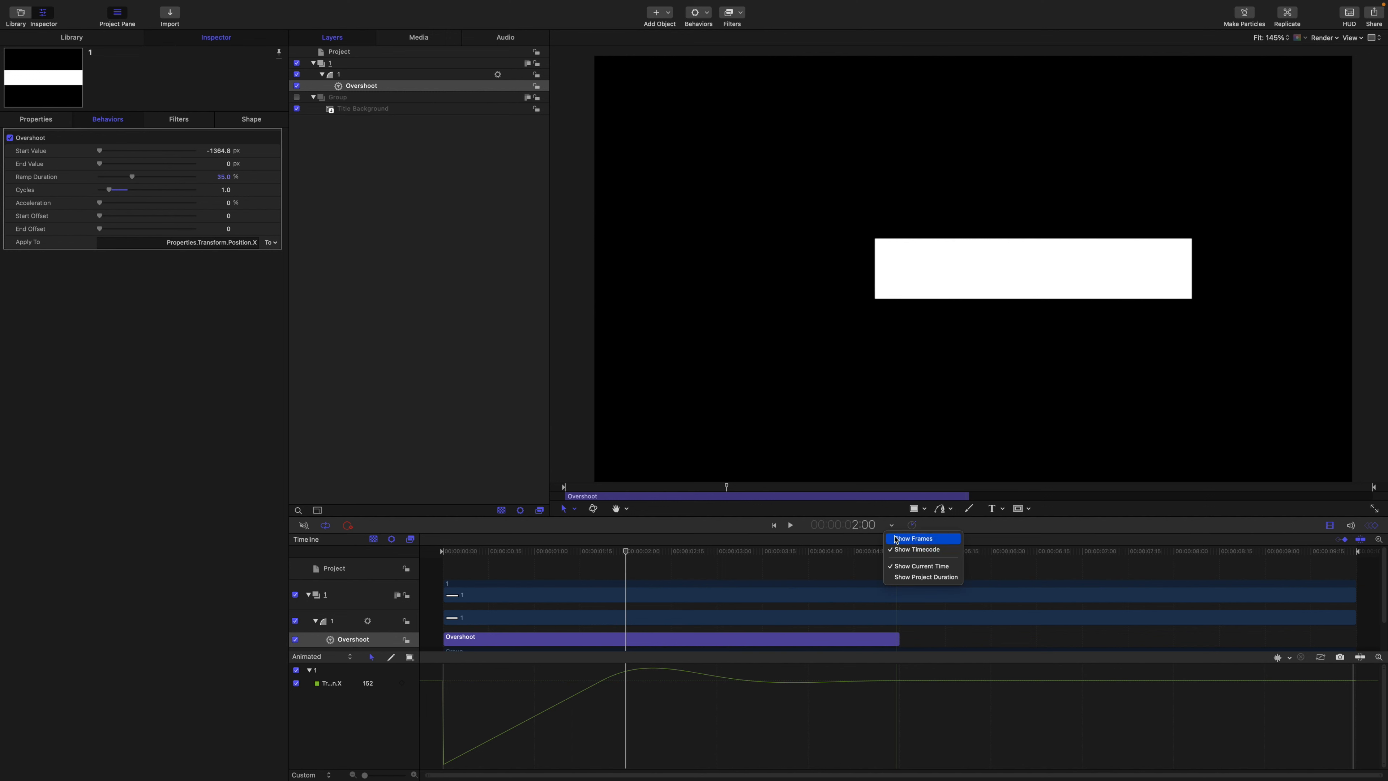
pyautogui.click(896, 539)
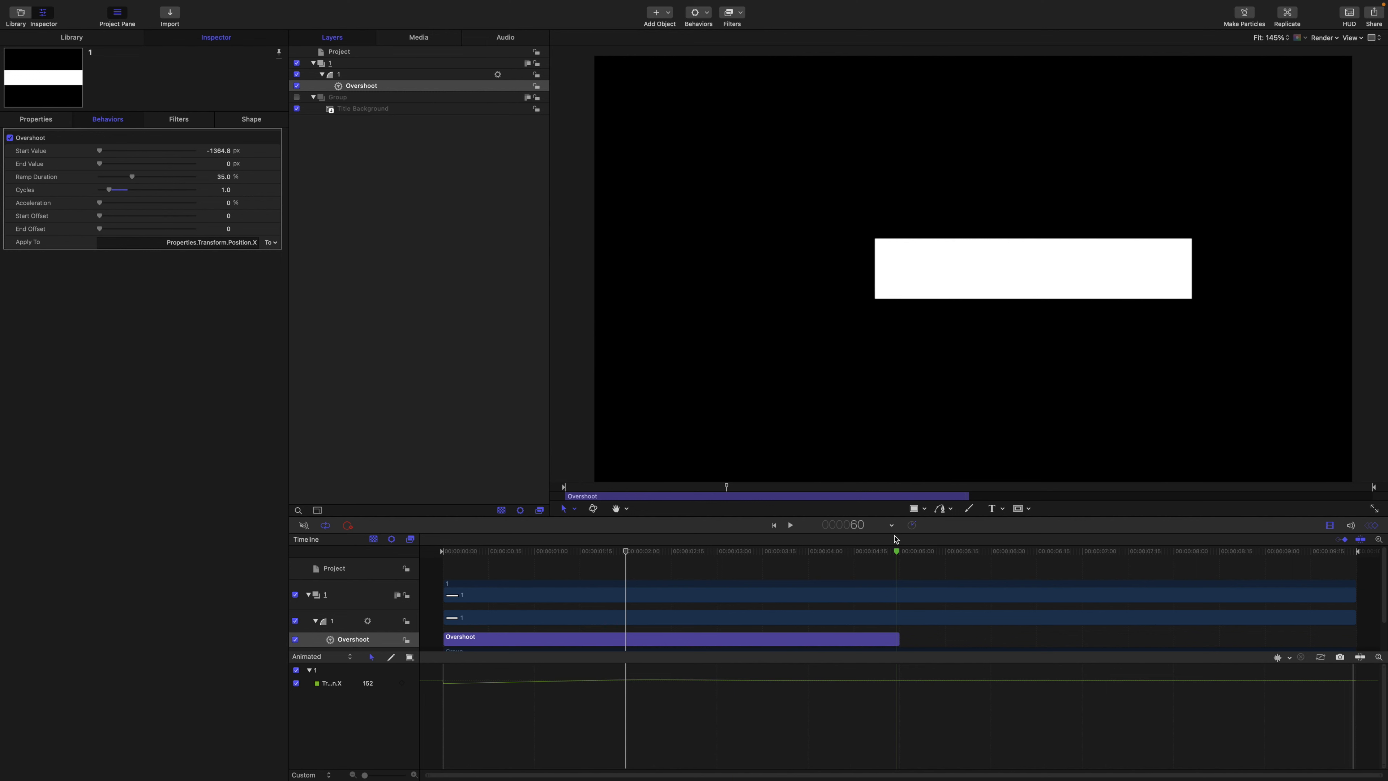
# - Set the Overshoot's End Offset to 90 frames and return the time display to timecode
pyautogui.click(228, 228)
pyautogui.write('90')
pyautogui.press('Return')
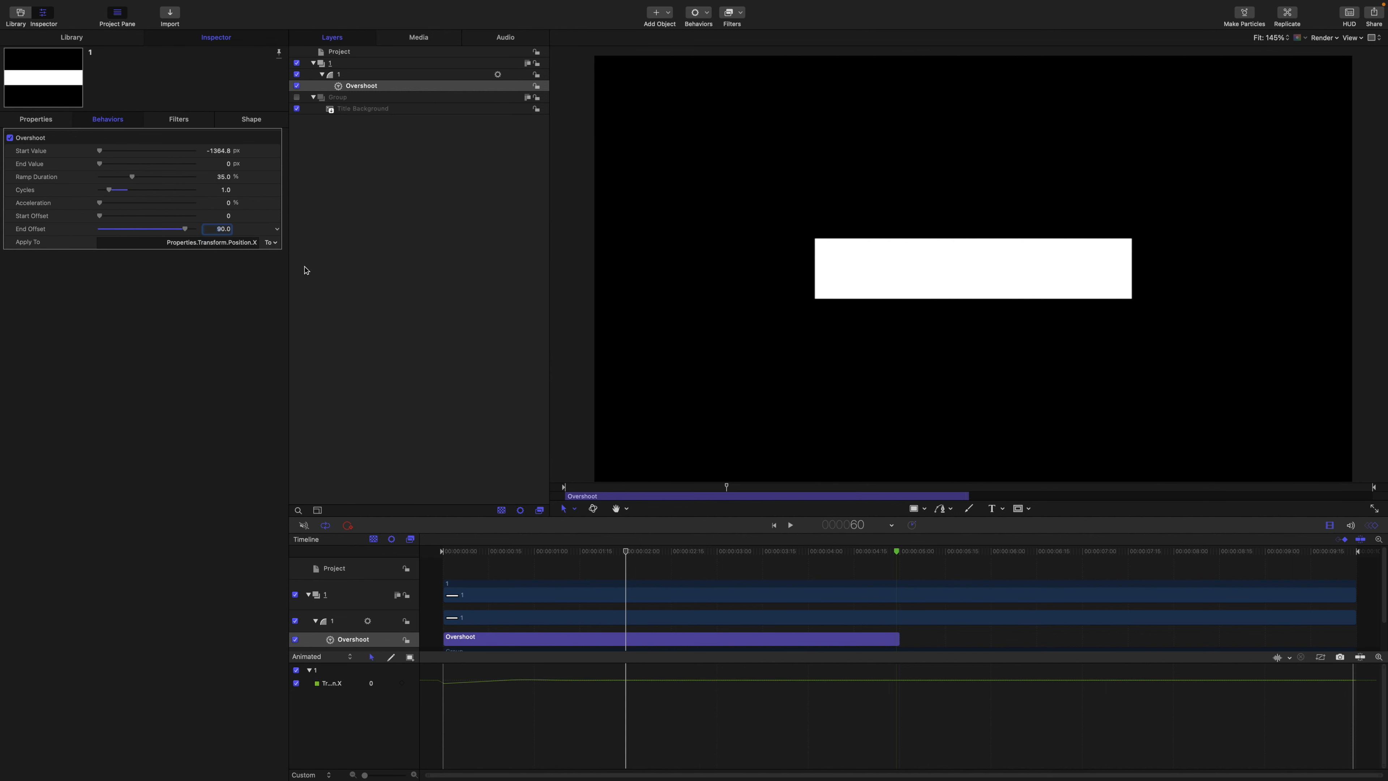
pyautogui.click(893, 525)
pyautogui.click(917, 549)
pyautogui.moveTo(626, 552)
pyautogui.mouseDown()
pyautogui.moveTo(481, 549)
pyautogui.moveTo(628, 563)
pyautogui.mouseUp()
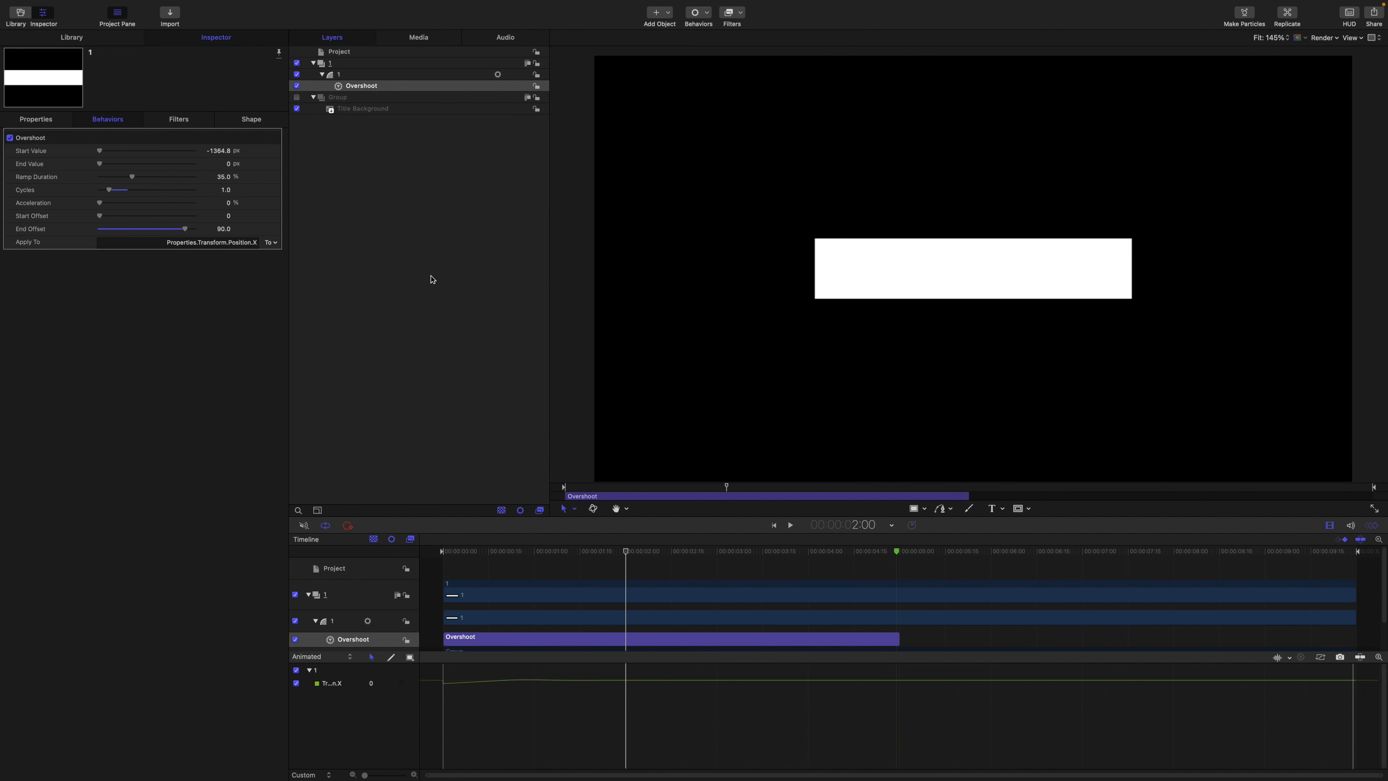
# - Create a new group above group 1 and name it Nulls 1
pyautogui.click(351, 64)
pyautogui.press('super+shift+n')
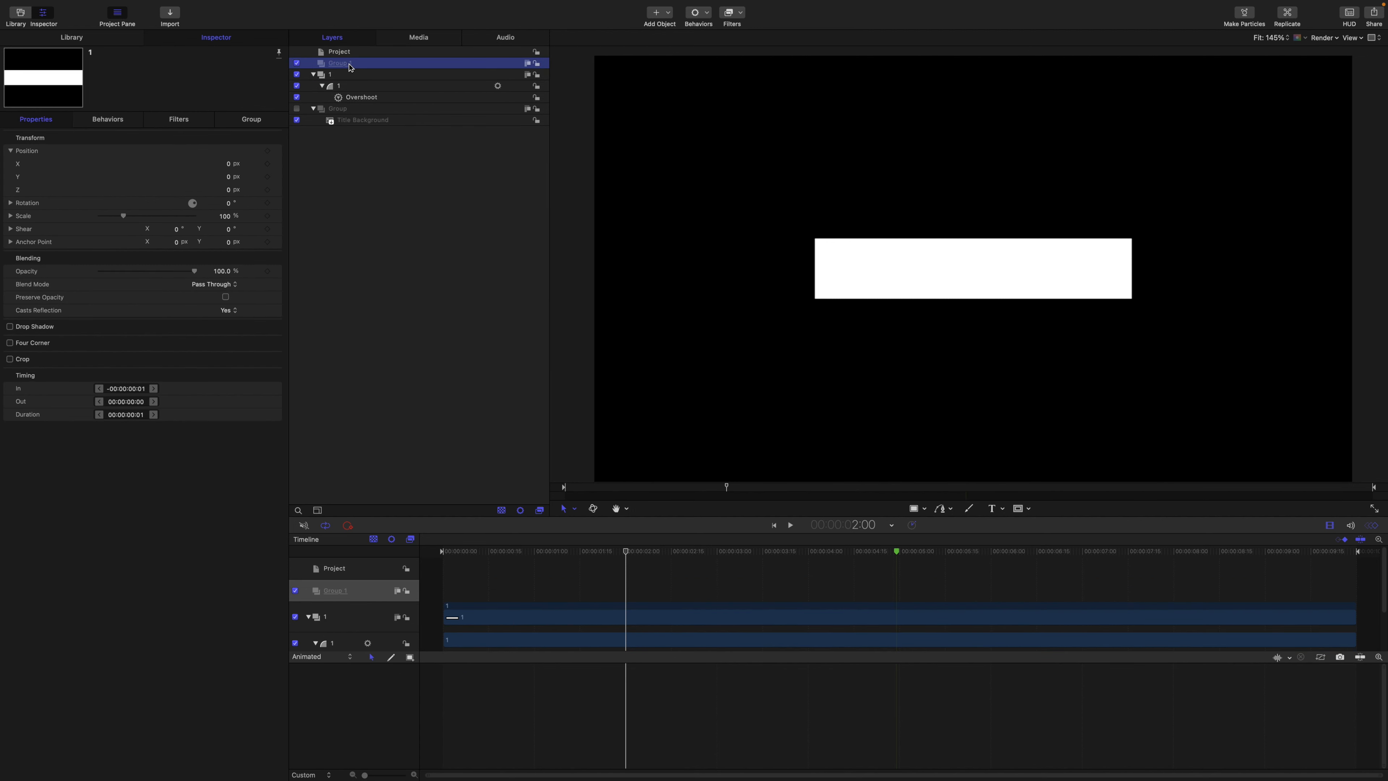
pyautogui.doubleClick(351, 65)
pyautogui.write('Null In 1')
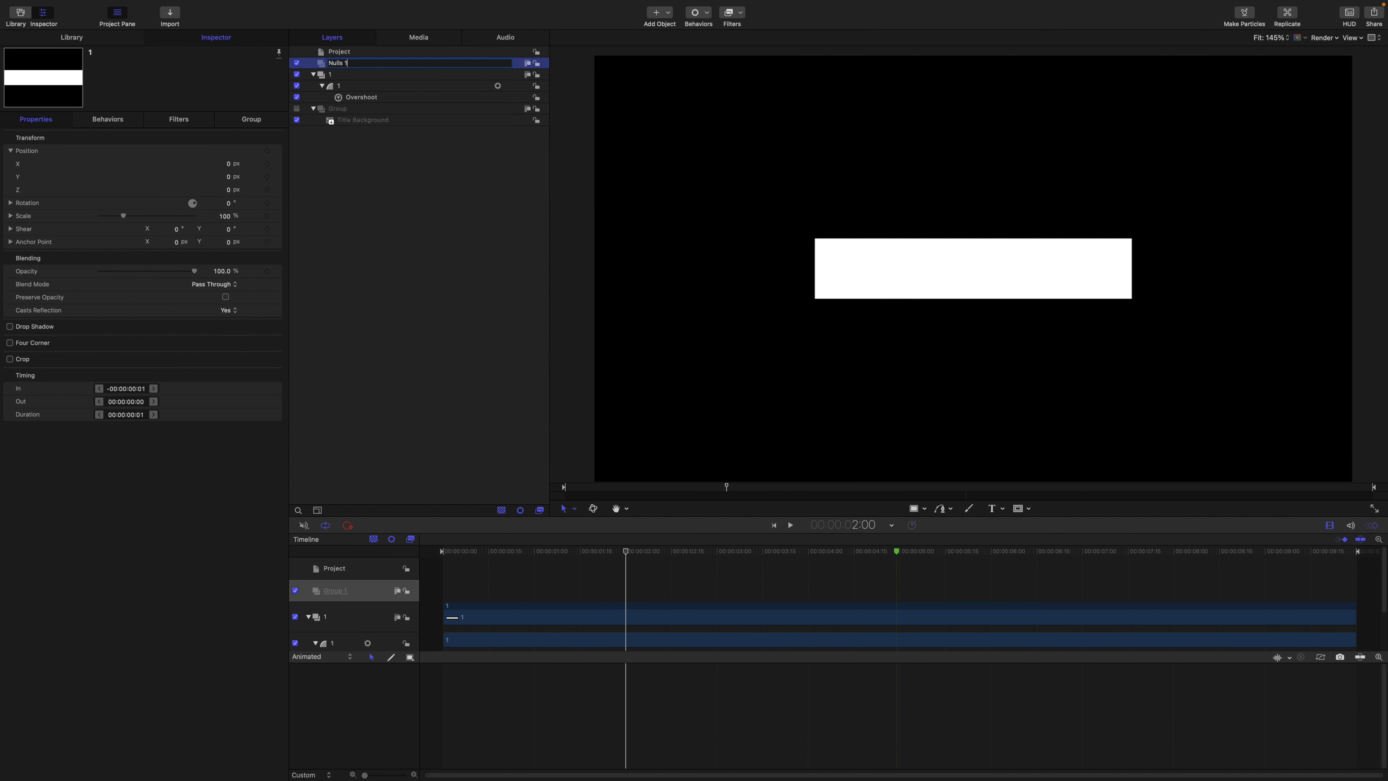
pyautogui.press('Return')
# - Copy shape 1 with its Overshoot into the Nulls 1 group and delete the Overshoot from the original shape
pyautogui.click(346, 88)
pyautogui.moveTo(346, 87); pyautogui.dragTo(345, 68)
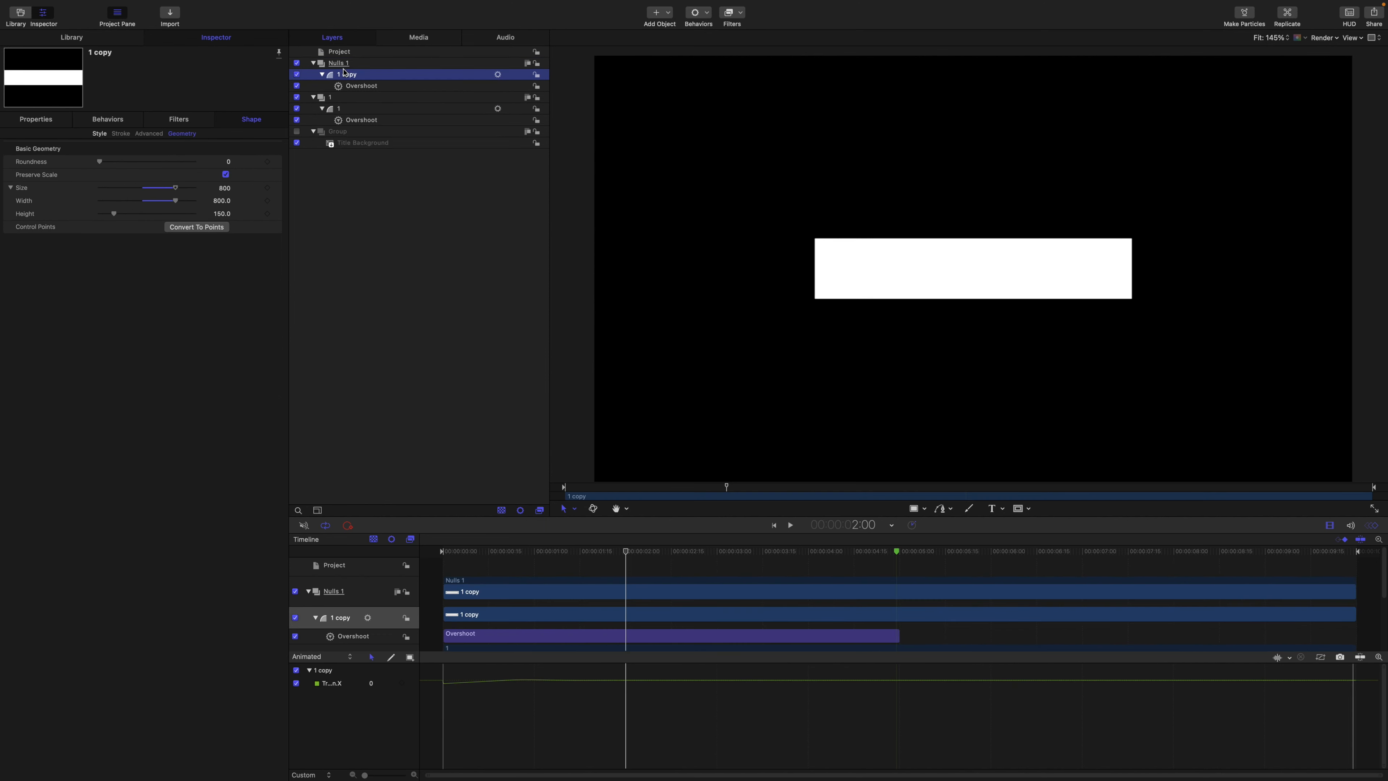
pyautogui.click(356, 120)
pyautogui.press('Delete')
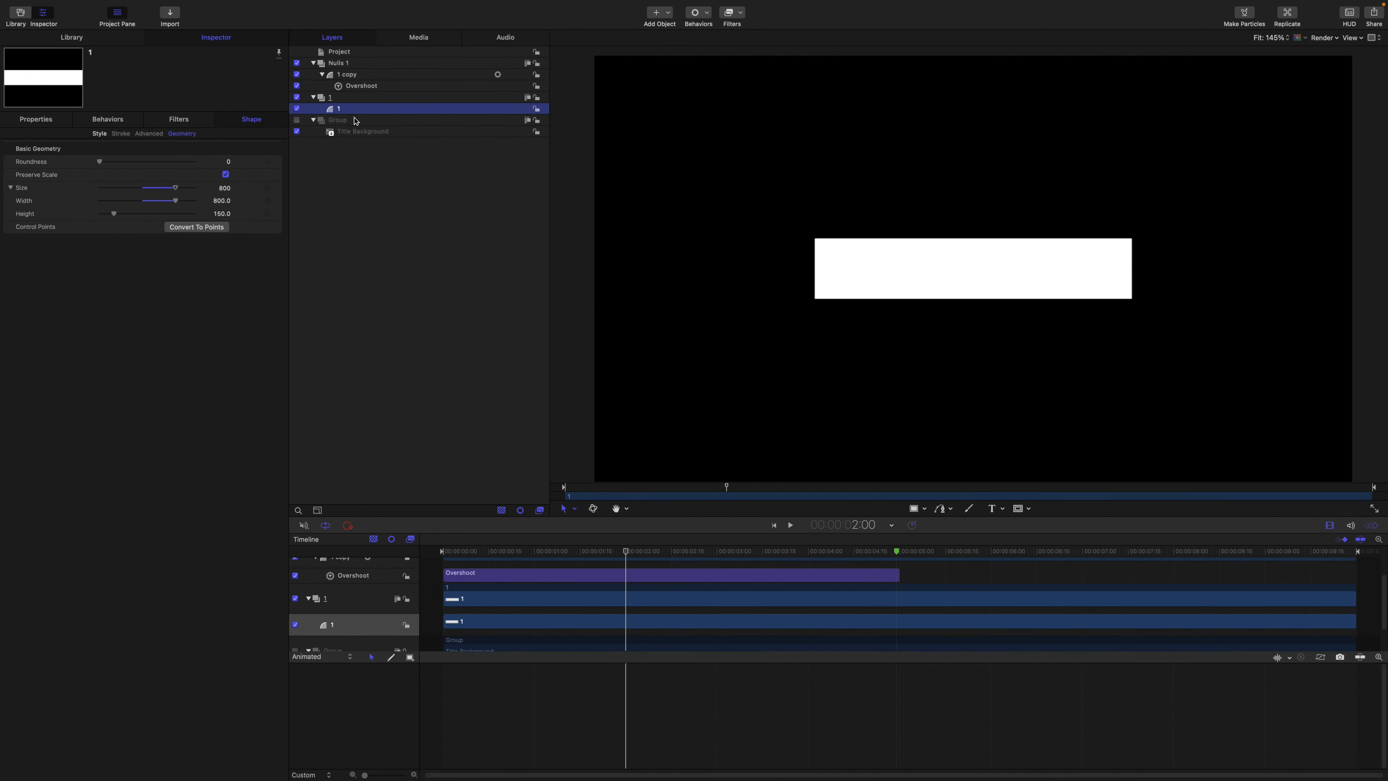
# - Rename the copied shape in the Nulls 1 group as 1 IN
pyautogui.click(352, 75)
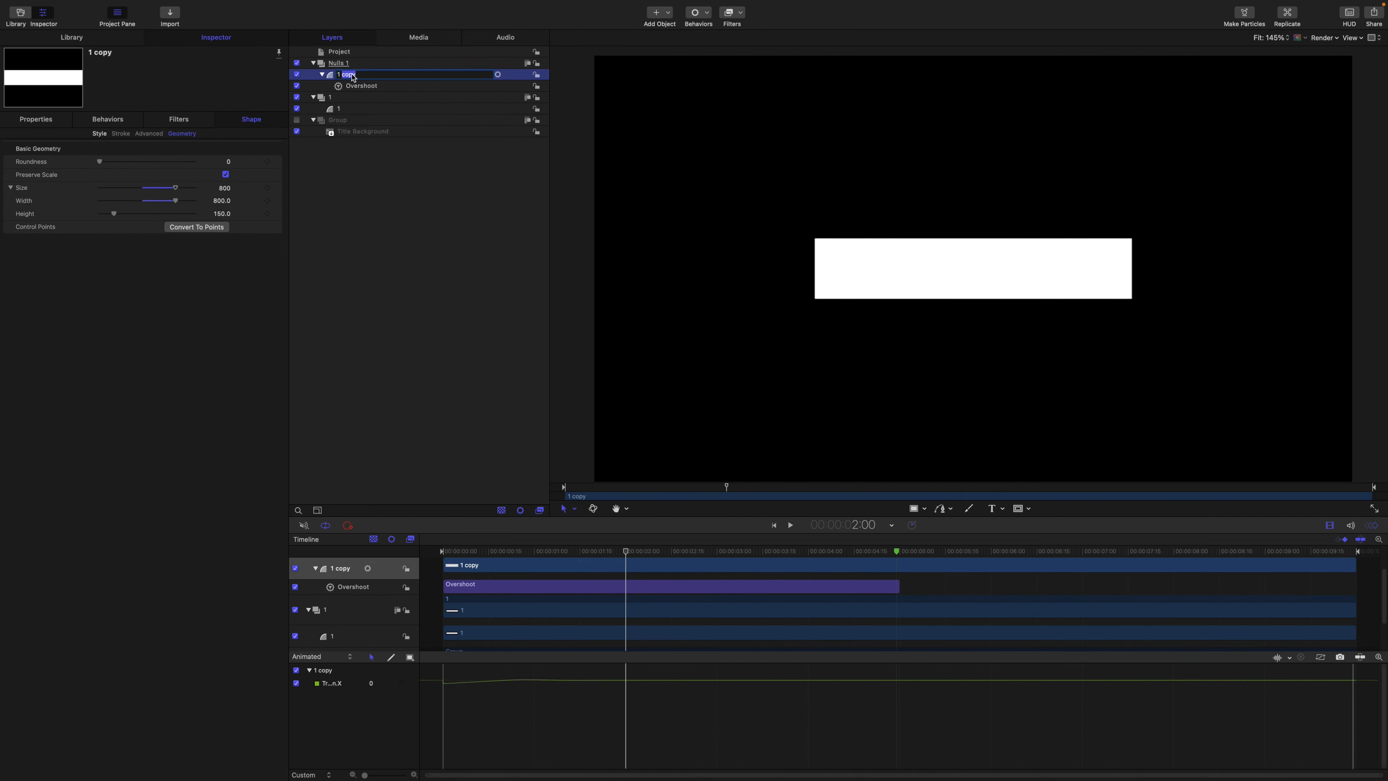
pyautogui.doubleClick(352, 75)
pyautogui.write('IN')
pyautogui.press('Return')
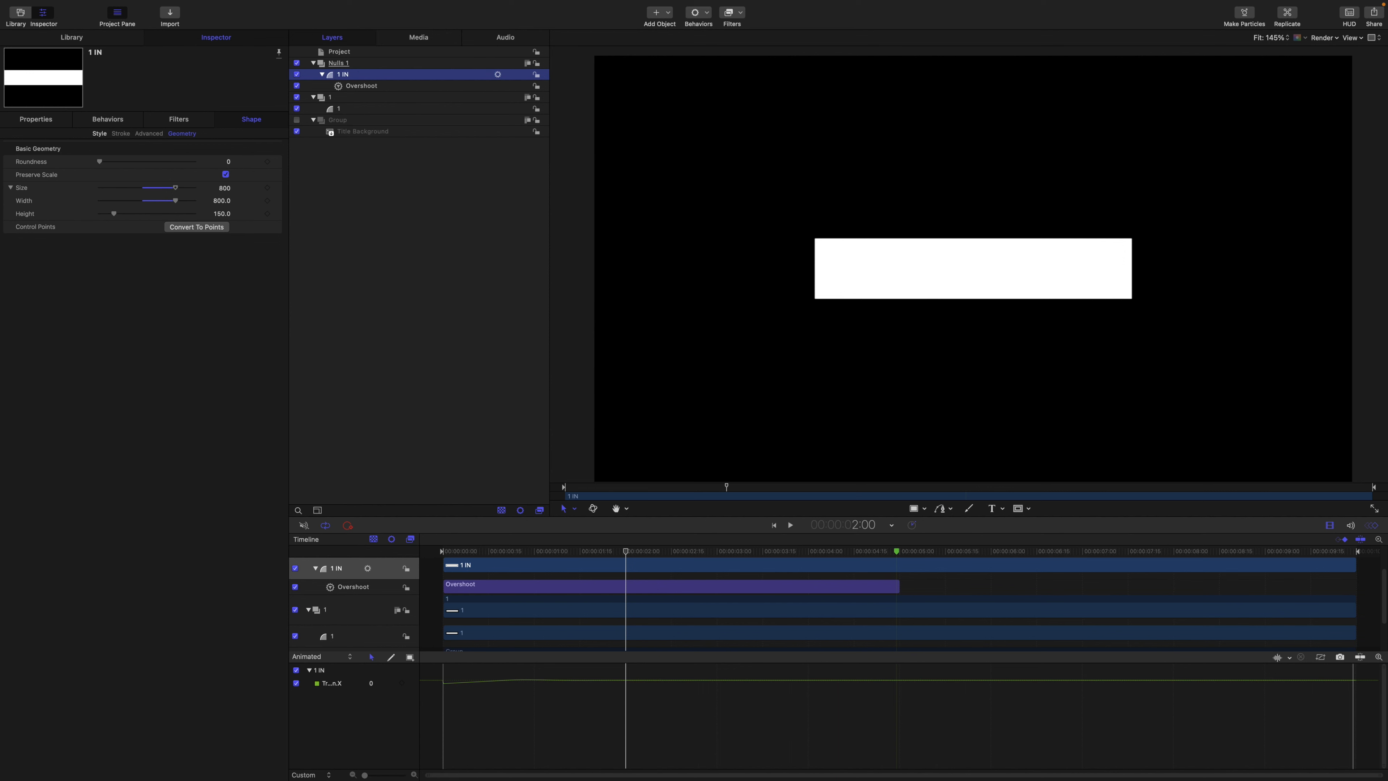
# - Rename the Overshoot behavior on the 1 IN shape as 1 IN
pyautogui.doubleClick(360, 85)
pyautogui.write('1')
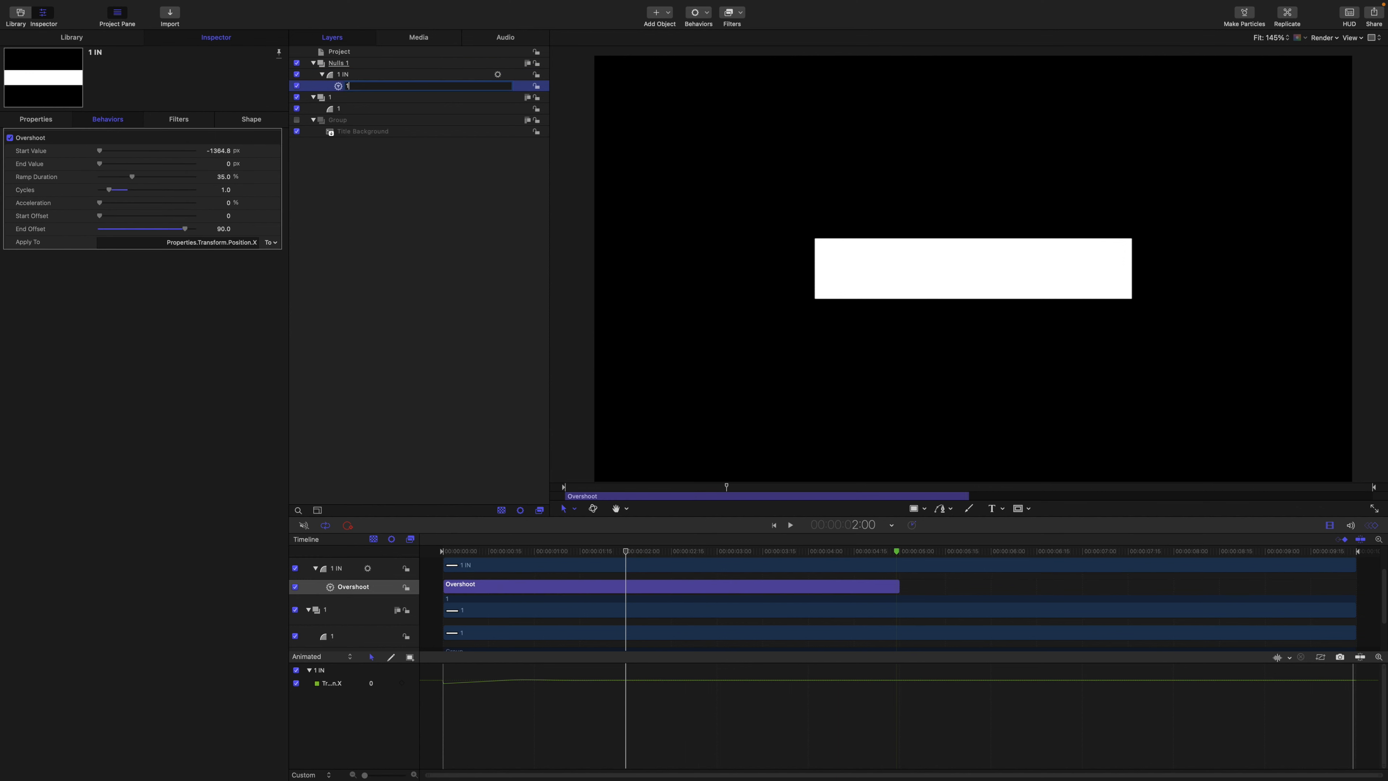
pyautogui.write(' IN')
pyautogui.press('Return')
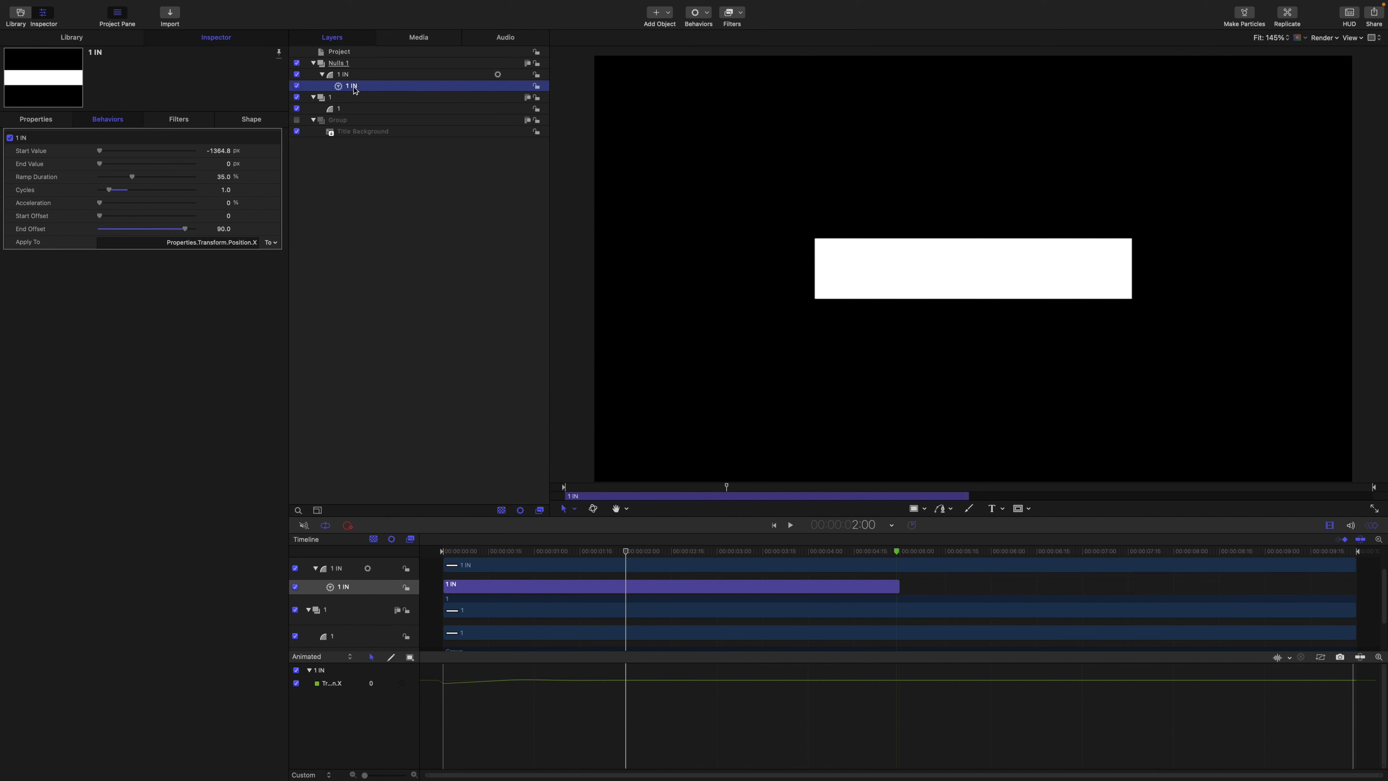
# - Trim the end of the 1 IN shape in the Nulls 1 group to 4:29
pyautogui.moveTo(627, 551); pyautogui.dragTo(899, 564)
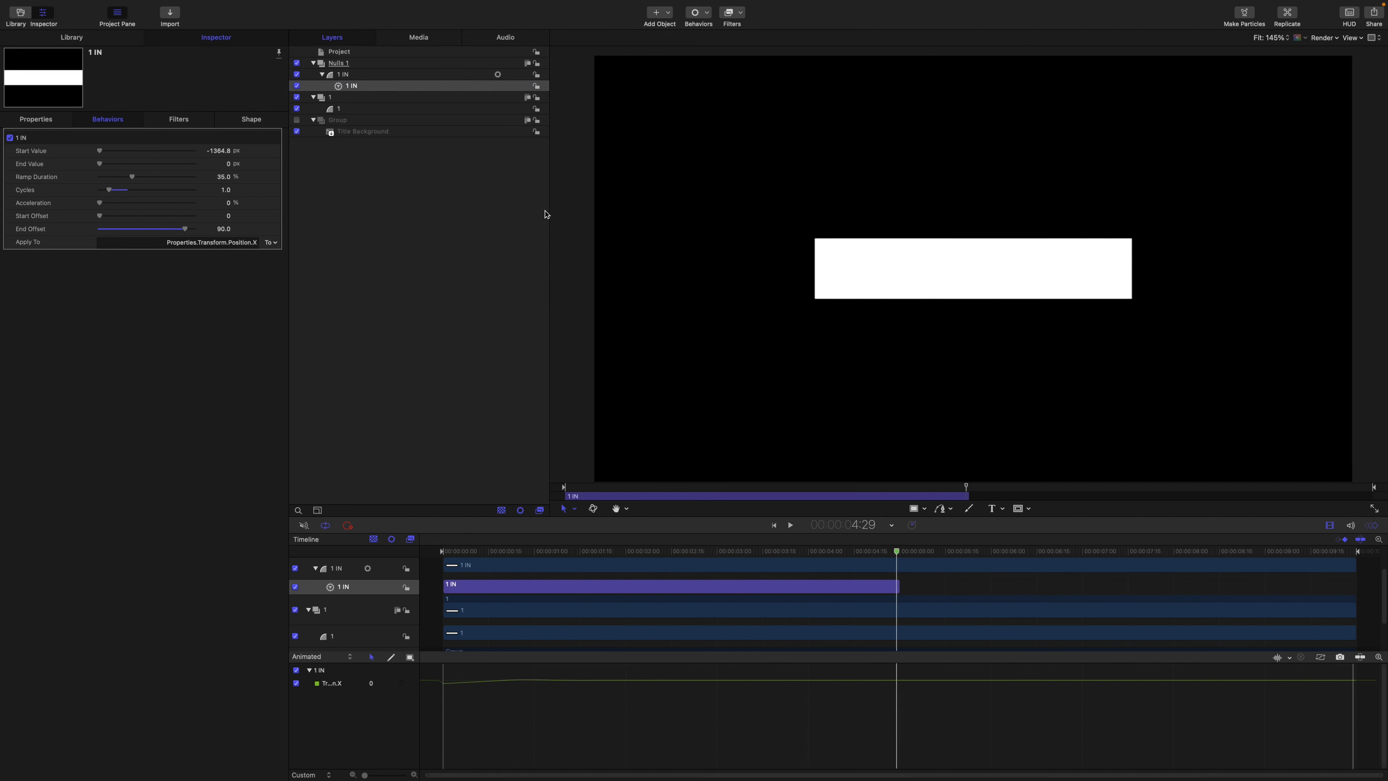
pyautogui.click(344, 75)
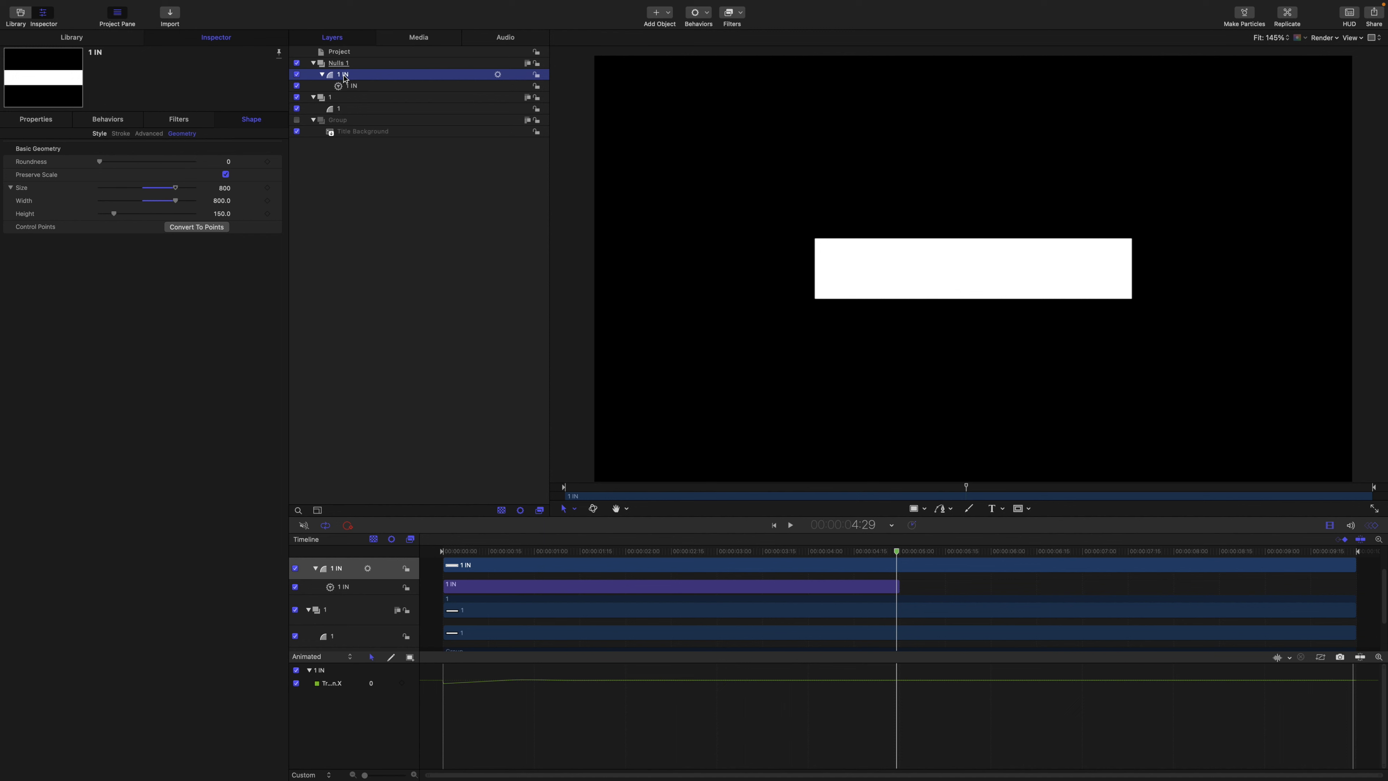
pyautogui.press('o')
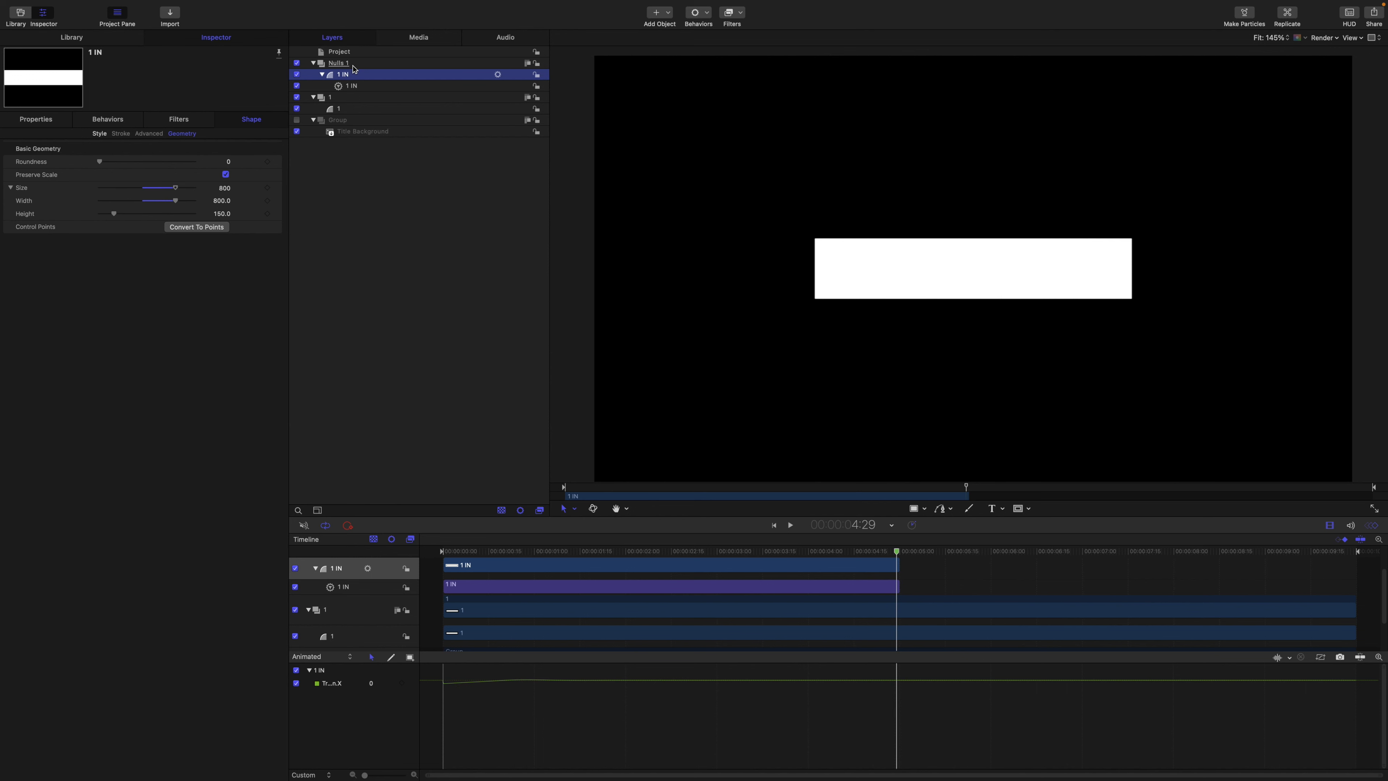
# - Duplicate the 1 IN shape with its behavior and rename the copied shape as 1 OUT
pyautogui.press('super+d')
pyautogui.doubleClick(360, 77)
pyautogui.press('BackSpace')
pyautogui.press('BackSpace')
pyautogui.press('BackSpace')
pyautogui.press('BackSpace')
pyautogui.press('BackSpace')
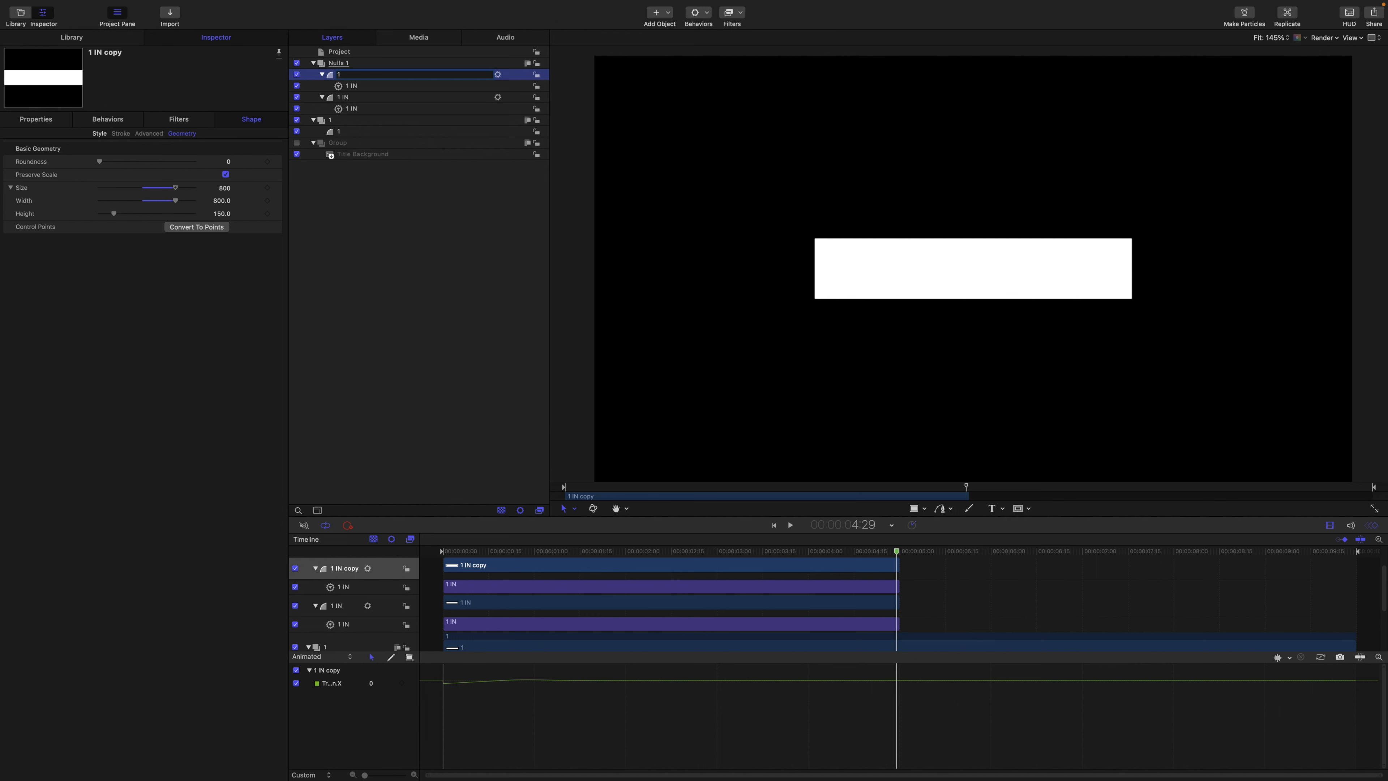
pyautogui.write('OUT')
pyautogui.press('Return')
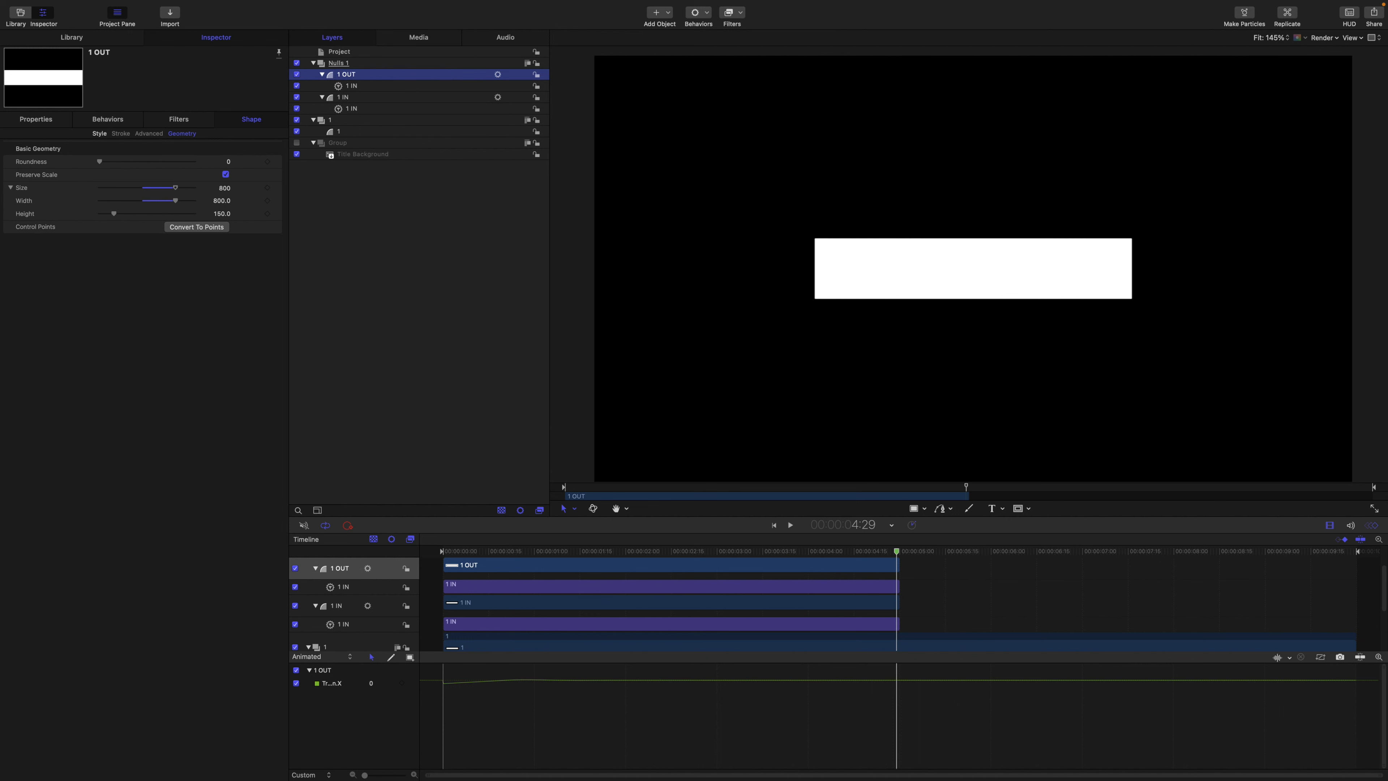
# - Rename the behavior on the 1 OUT shape as 1 OUT
pyautogui.doubleClick(360, 84)
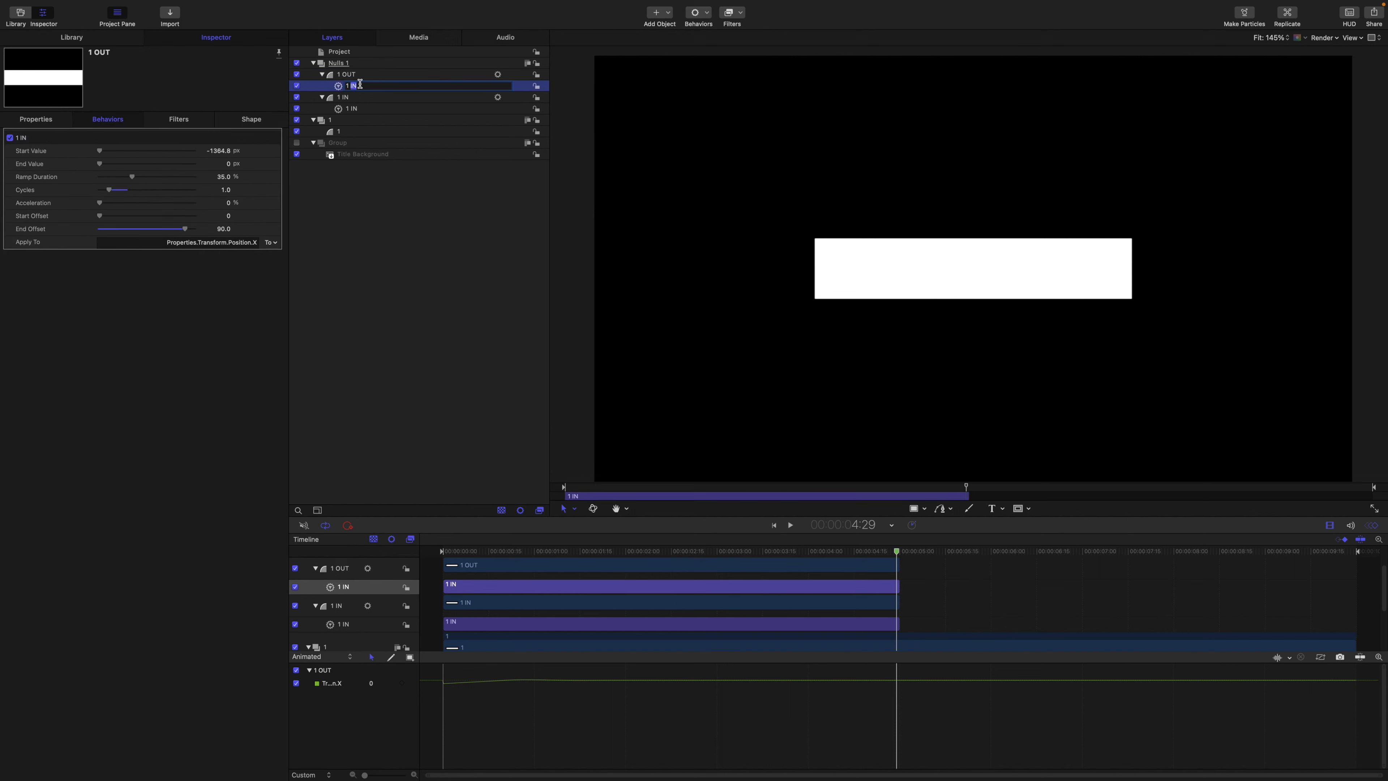
pyautogui.write('OUT')
pyautogui.press('Return')
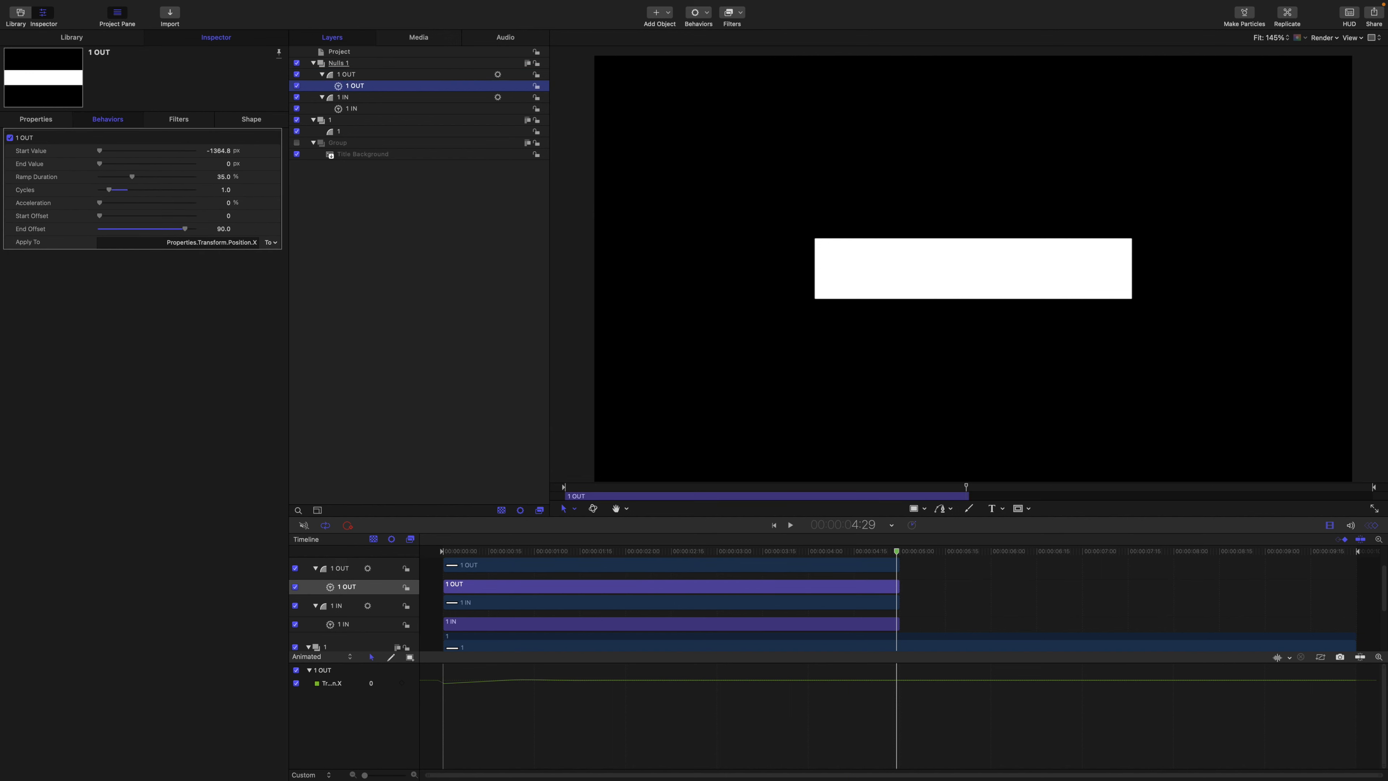
# - Move the 1 OUT shape below the 1 IN shape in the Nulls 1 group
pyautogui.click(359, 76)
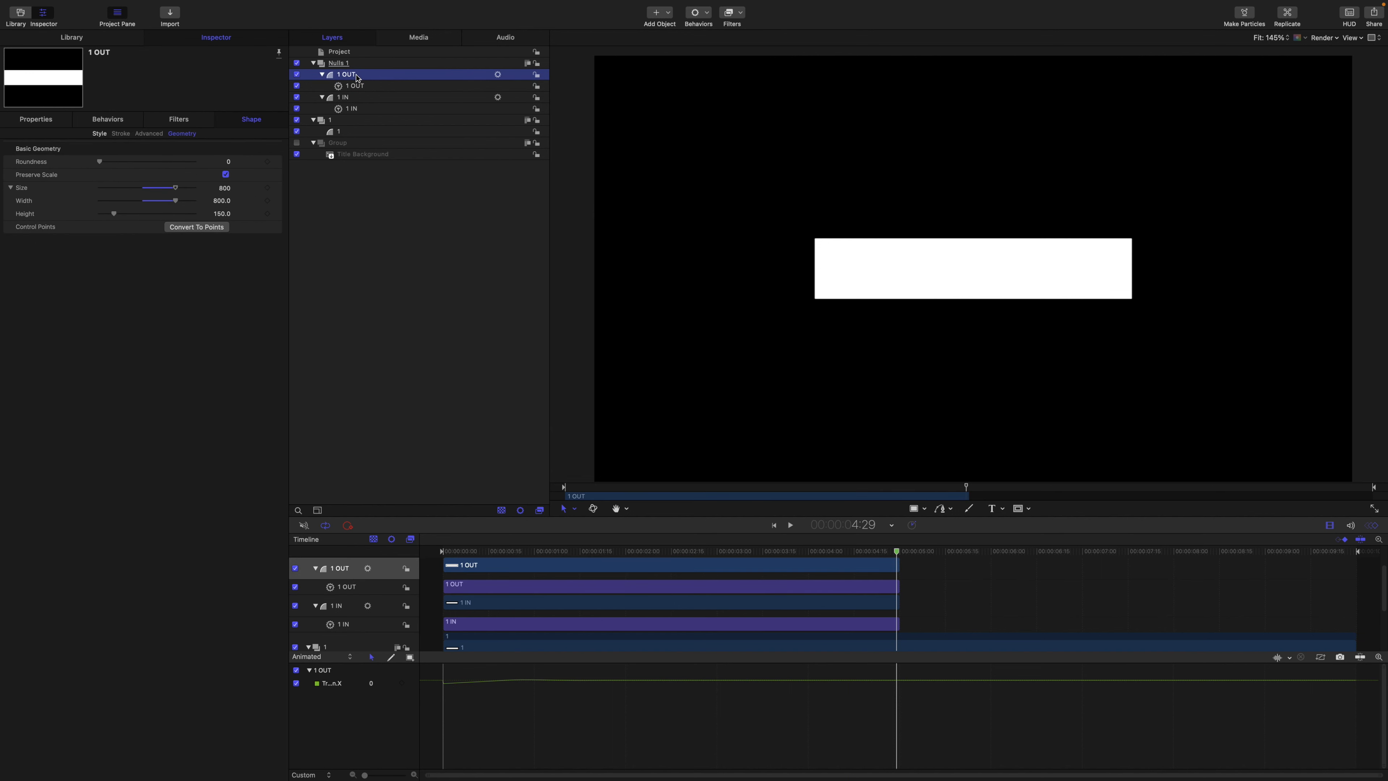
pyautogui.press('super+bracketleft')
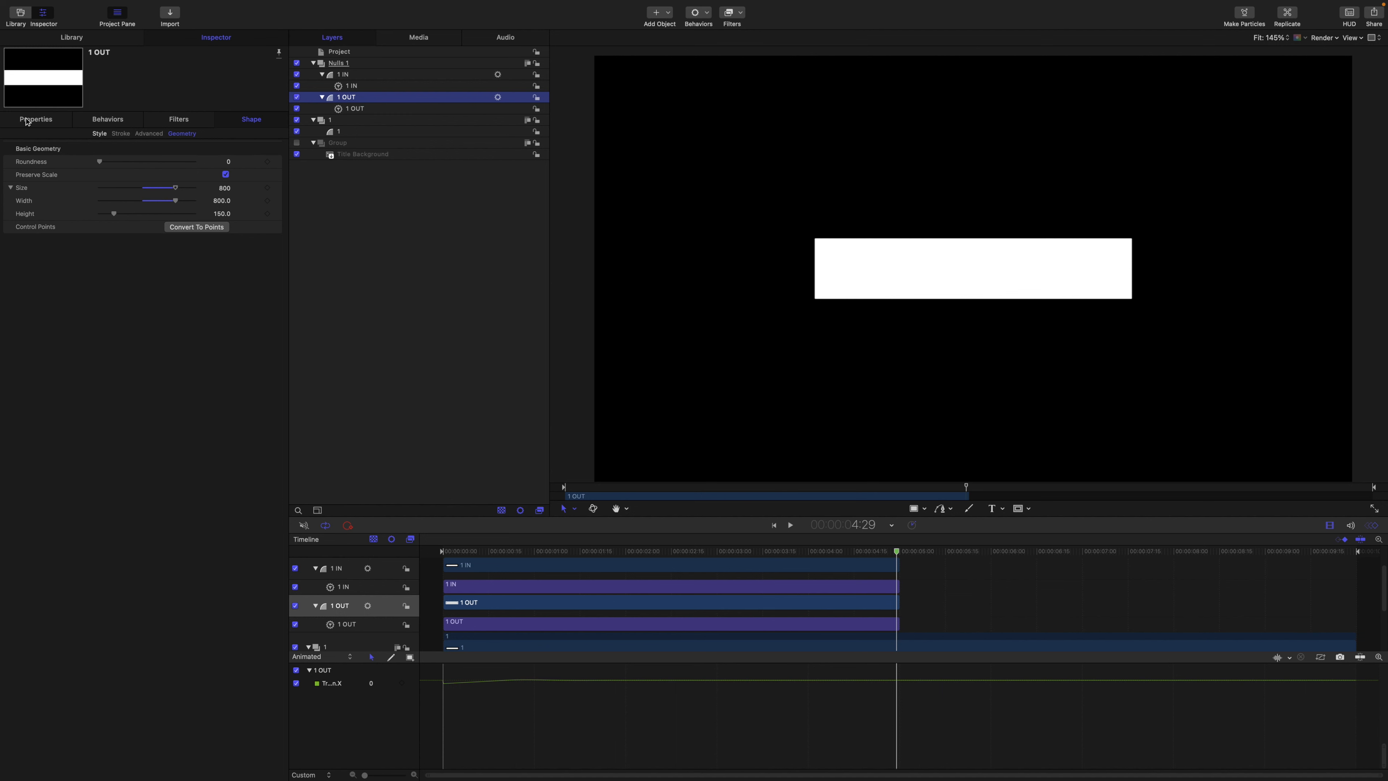
pyautogui.click(345, 77)
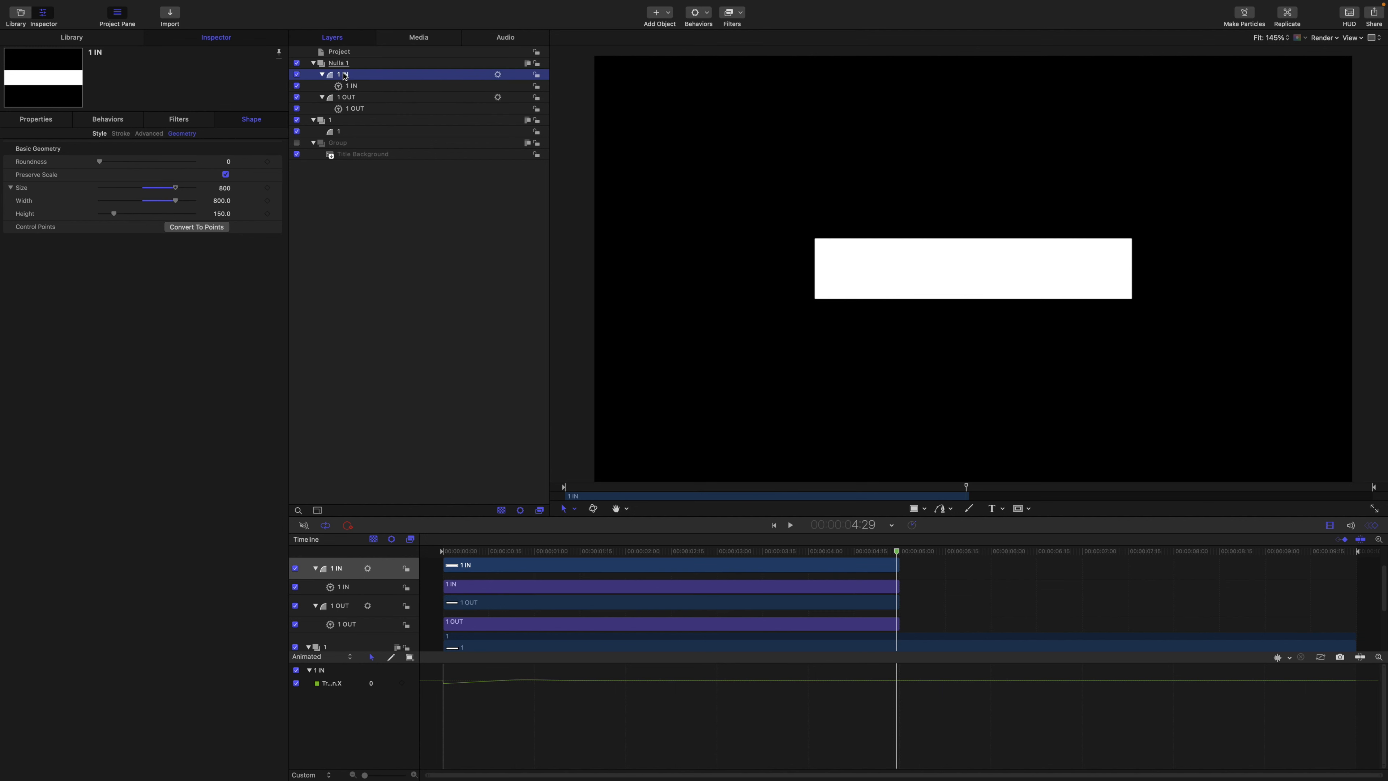
pyautogui.click(354, 87)
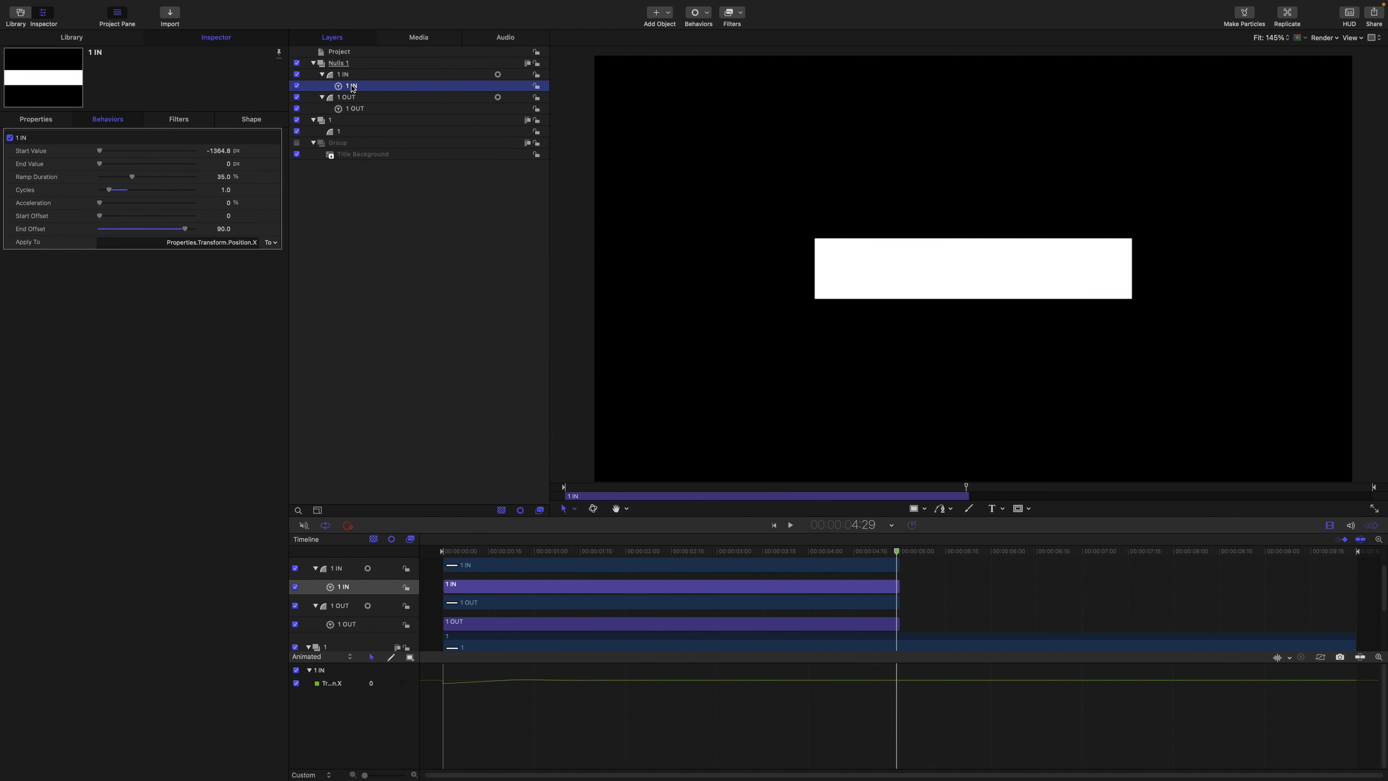
pyautogui.click(353, 112)
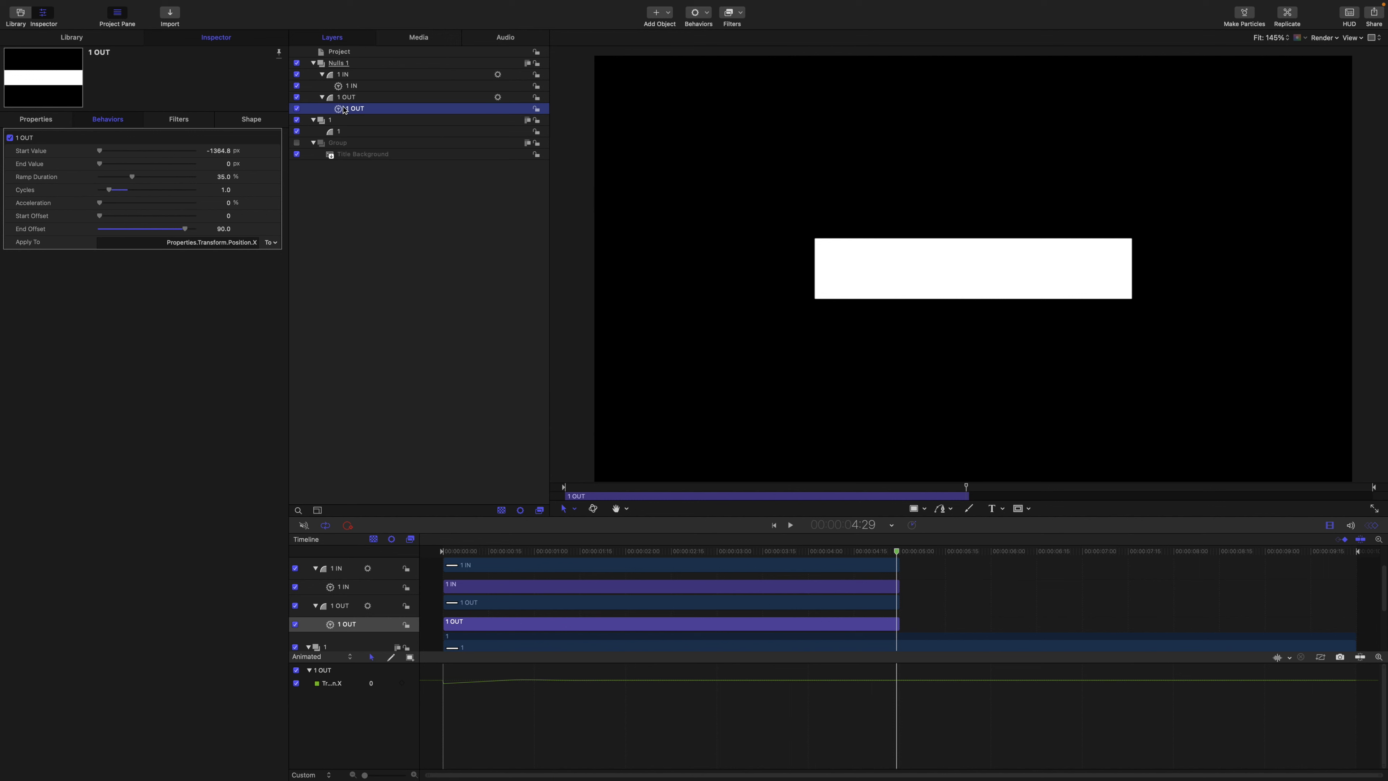
# - Shift the 1 OUT shape in time so that it ends at the project's last frame, 9:29
pyautogui.click(347, 99)
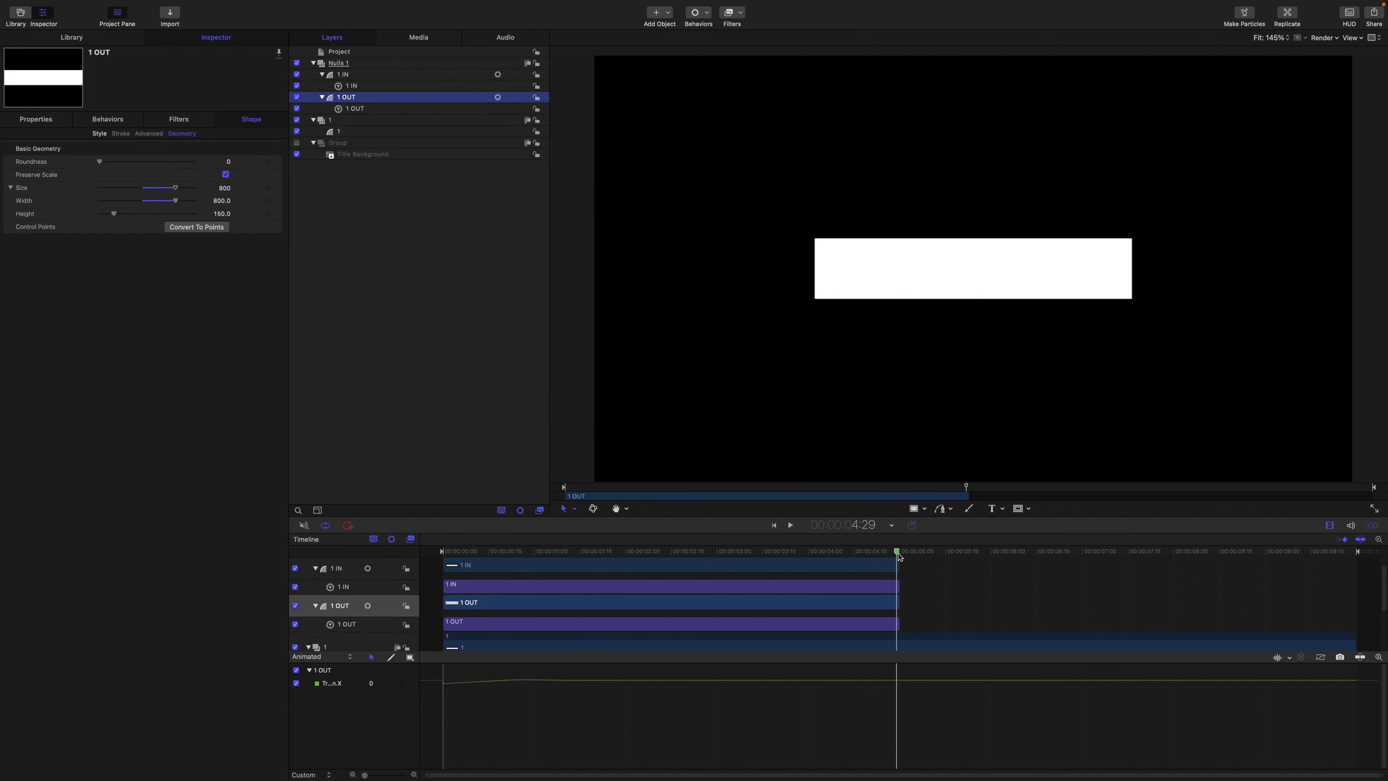
pyautogui.moveTo(899, 557); pyautogui.dragTo(1385, 598)
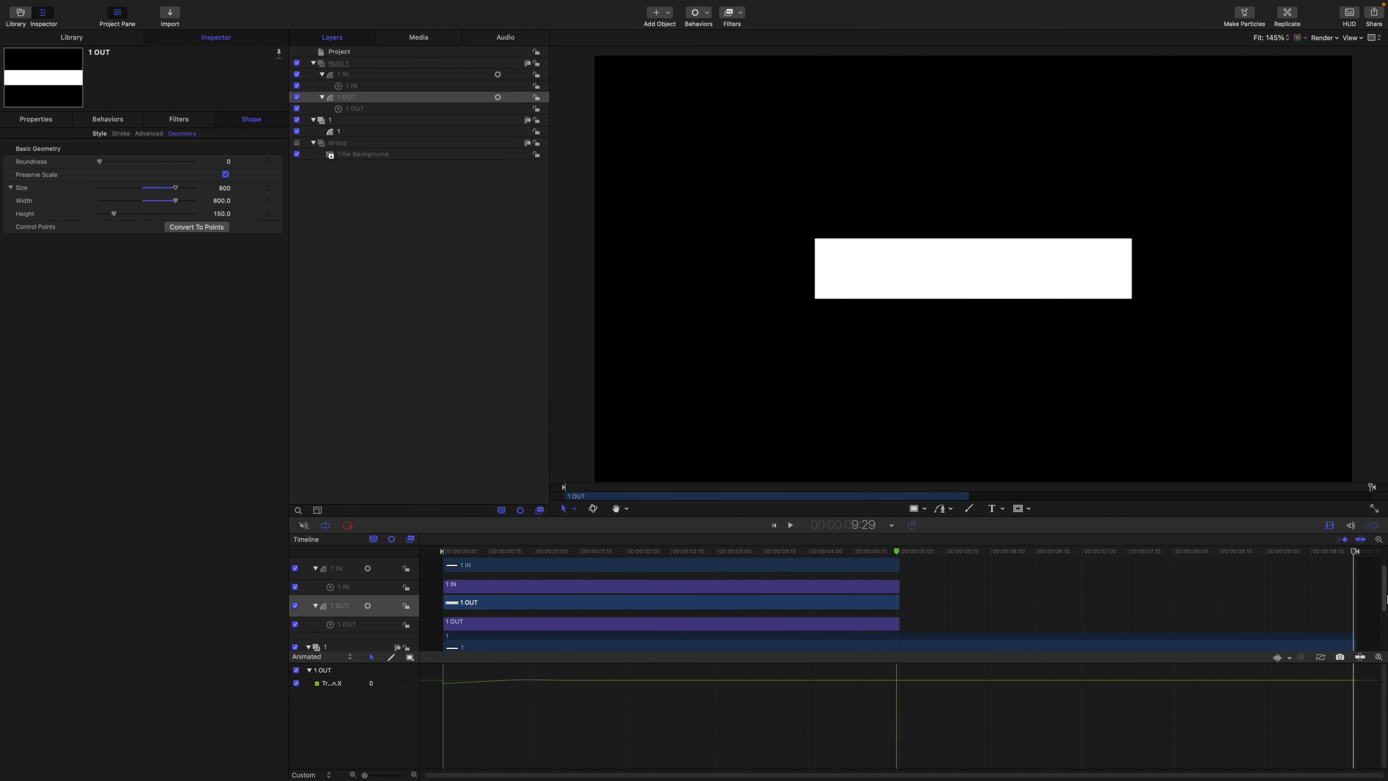
pyautogui.hotkey('shift', ']')
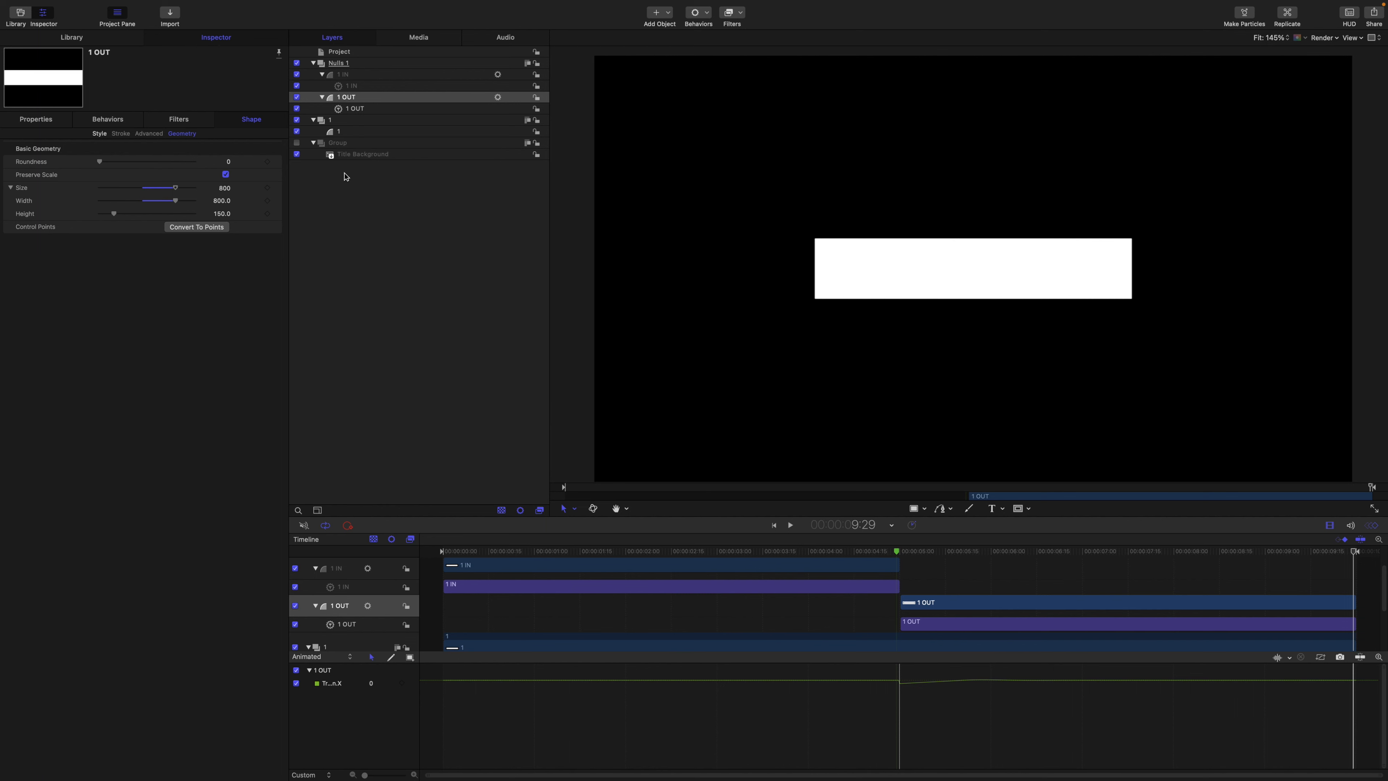
# - Add a Reverse parameter behavior to the Position X of the 1 OUT shape
pyautogui.click(36, 120)
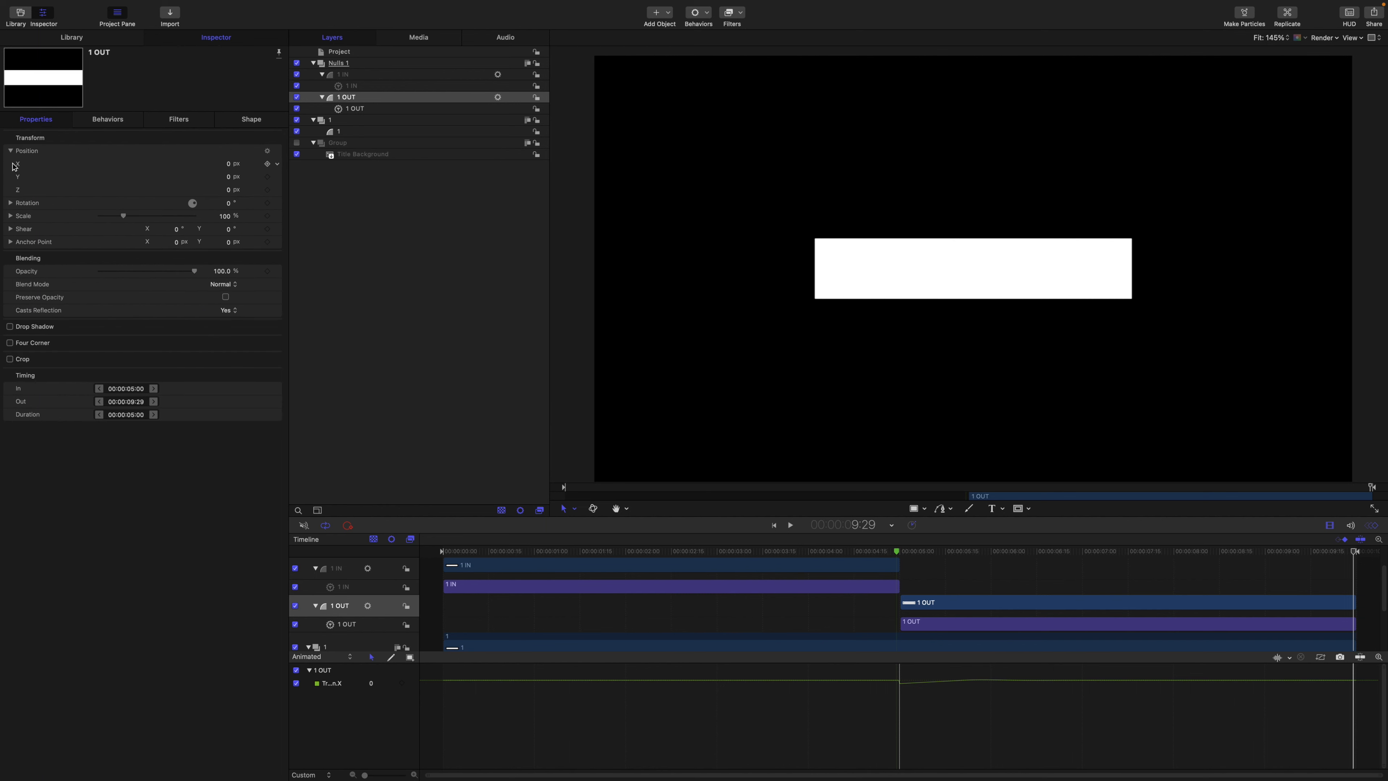
pyautogui.click(278, 164)
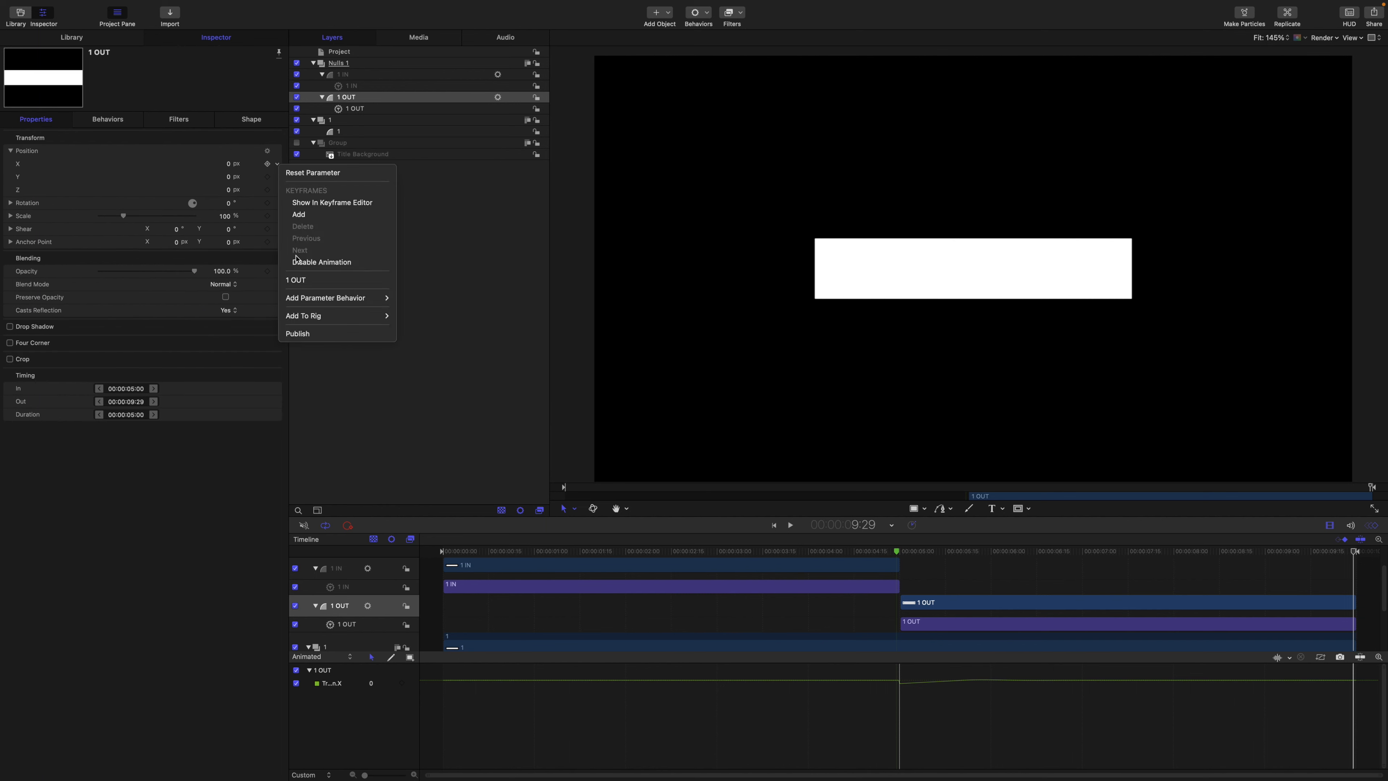
pyautogui.moveTo(334, 298)
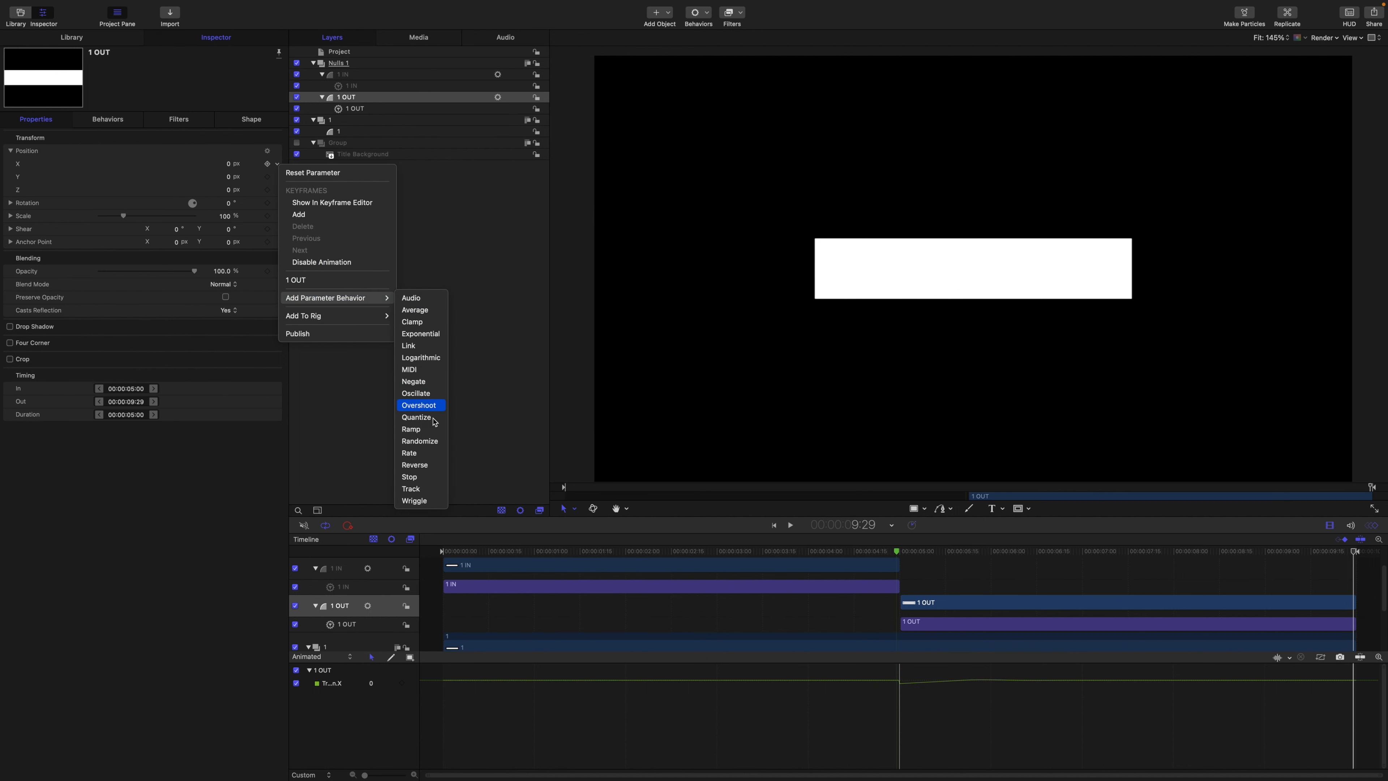
pyautogui.click(414, 465)
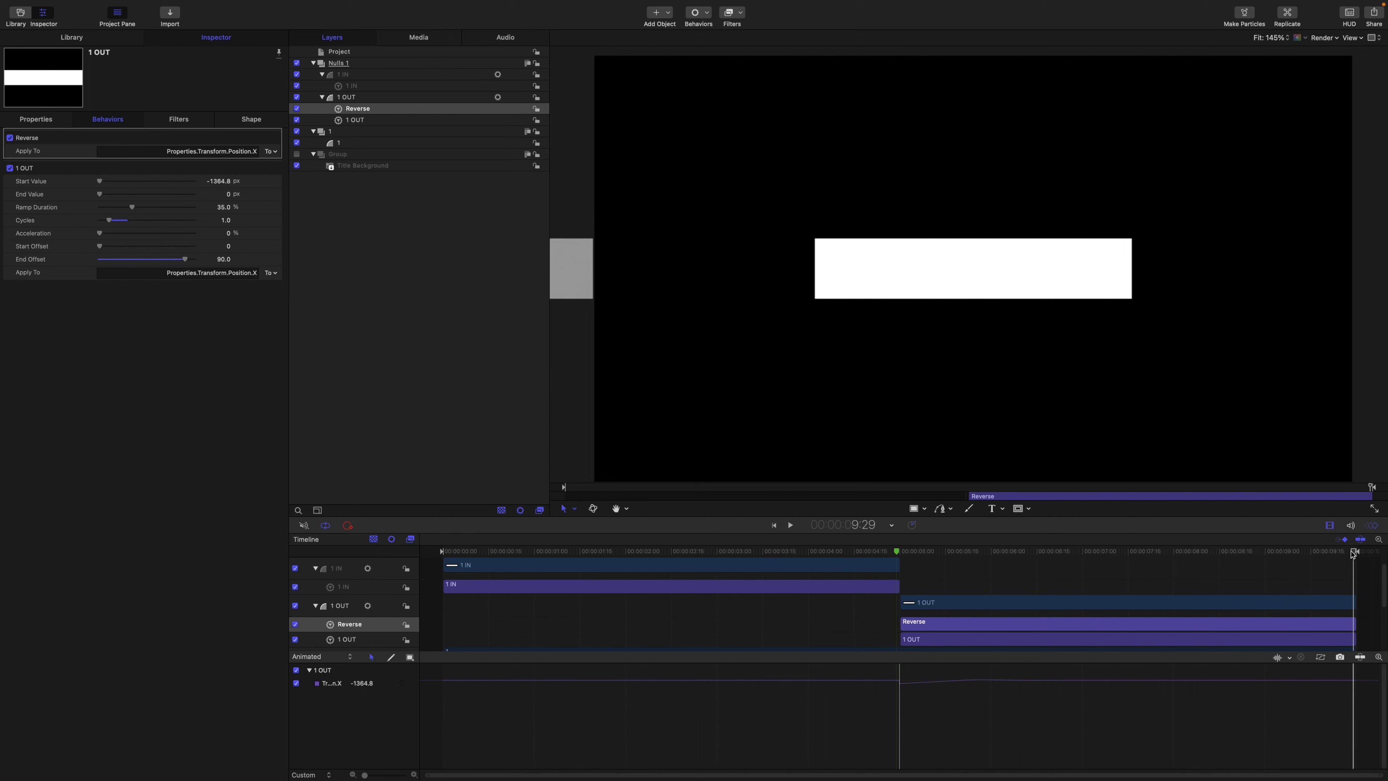
# - Review the in and out animation of the null shapes over time with group 1 temporarily hidden, and restore its visibility
pyautogui.moveTo(1351, 552); pyautogui.dragTo(292, 400)
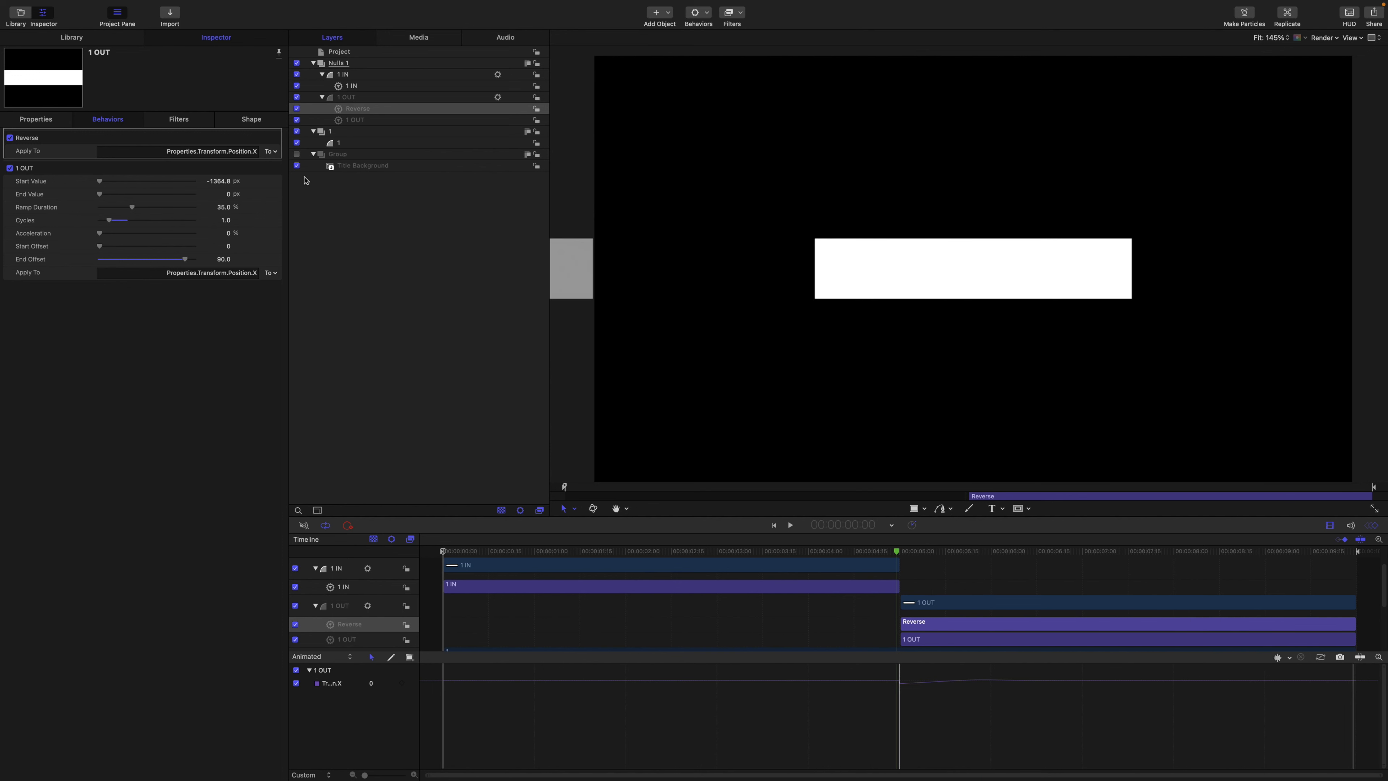
pyautogui.click(296, 131)
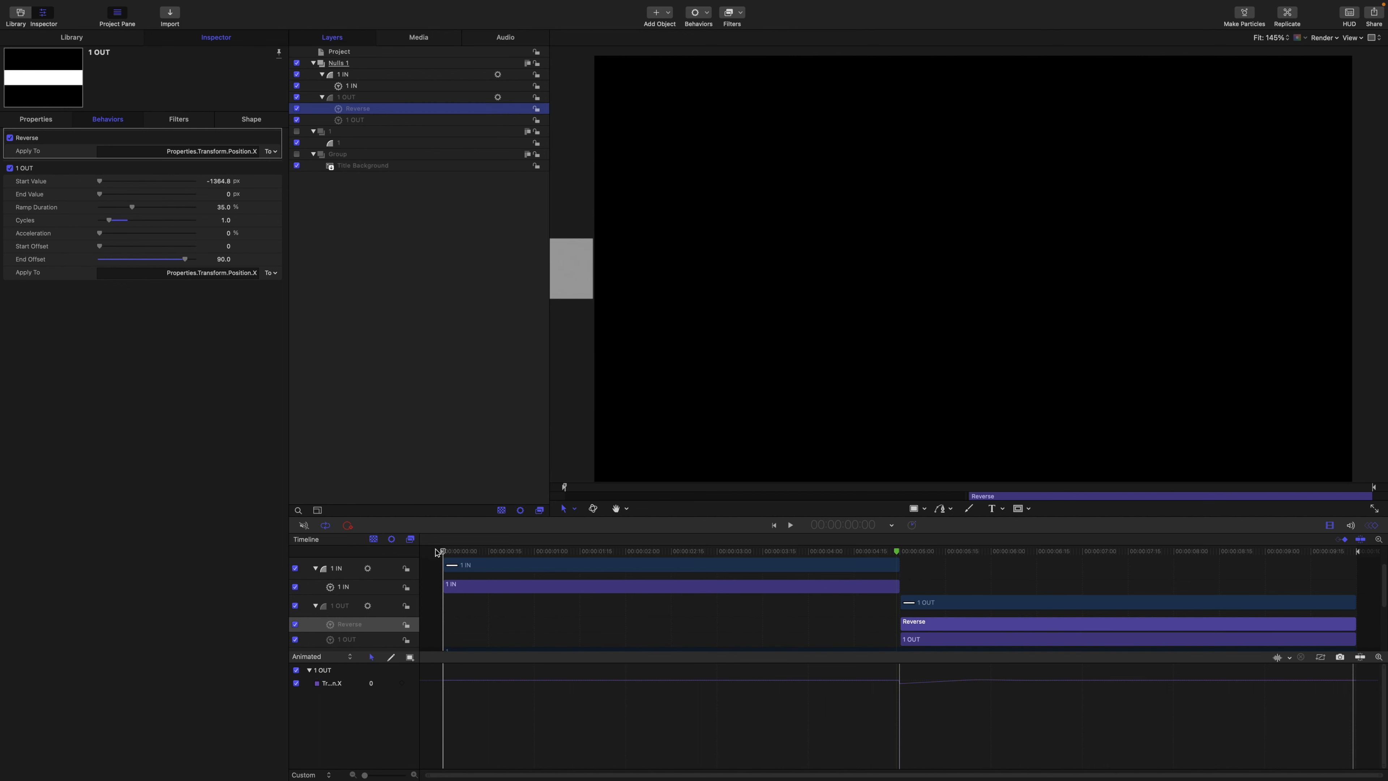
pyautogui.moveTo(437, 553); pyautogui.dragTo(919, 616)
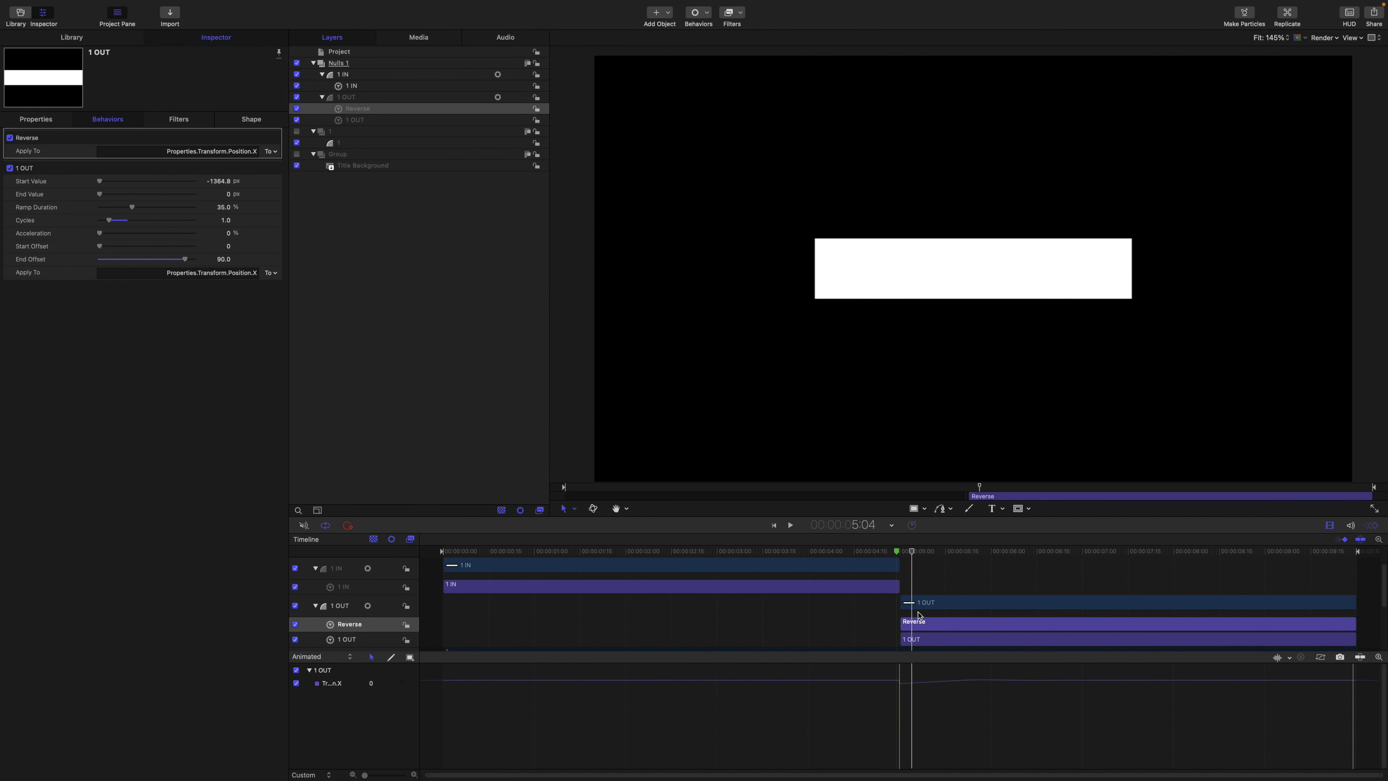
pyautogui.moveTo(924, 552); pyautogui.dragTo(768, 516)
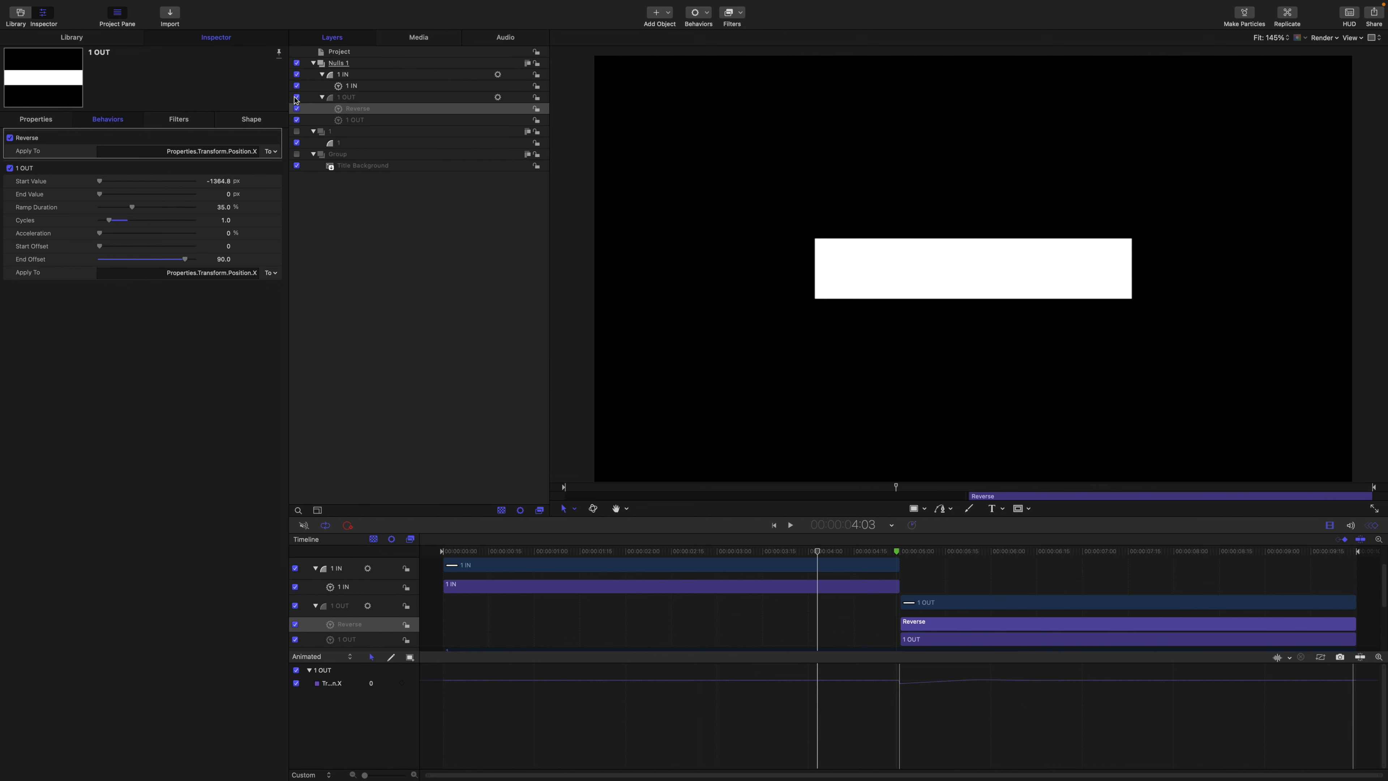
pyautogui.click(296, 131)
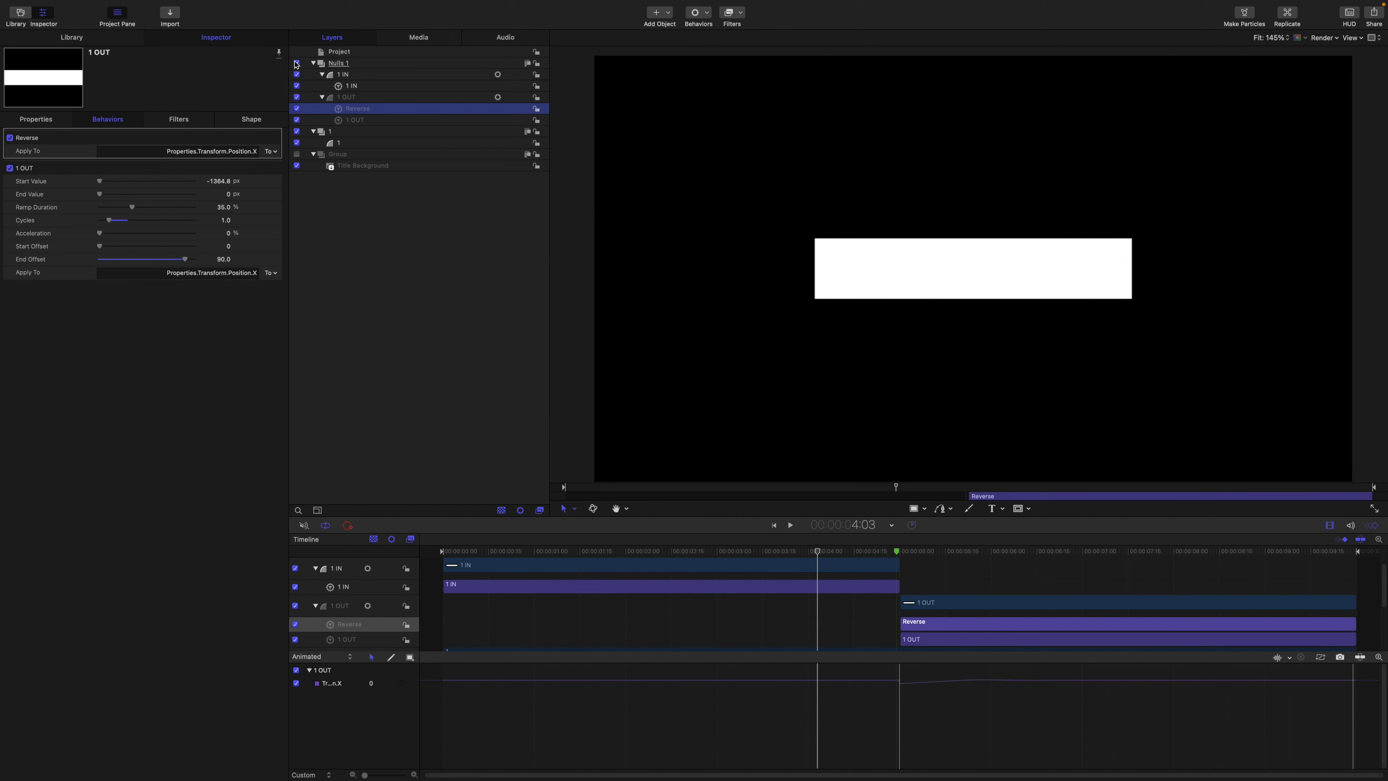
# - Set the Position Y of the Nulls 1 group to about 323 px and of the 1 OUT shape to about -144 px
pyautogui.click(340, 63)
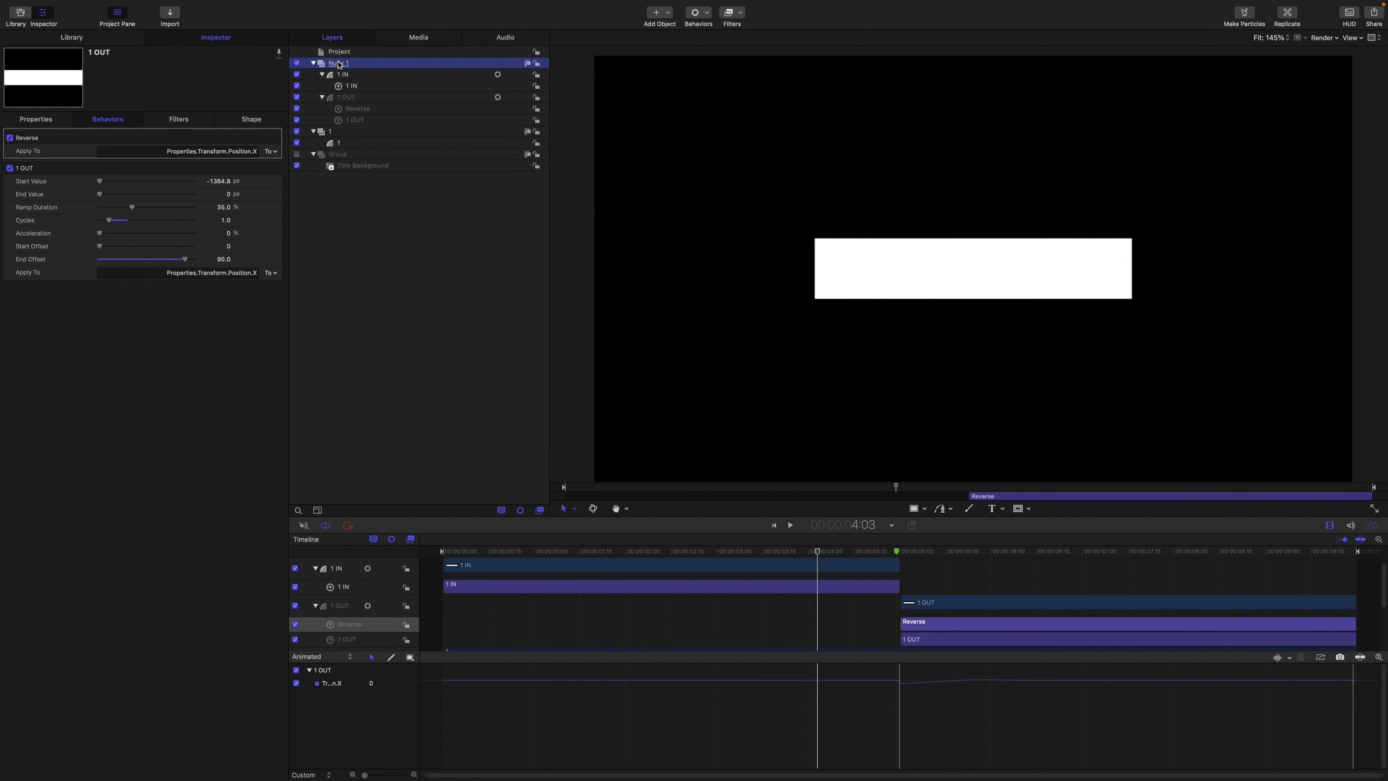
pyautogui.moveTo(232, 181); pyautogui.dragTo(328, 181)
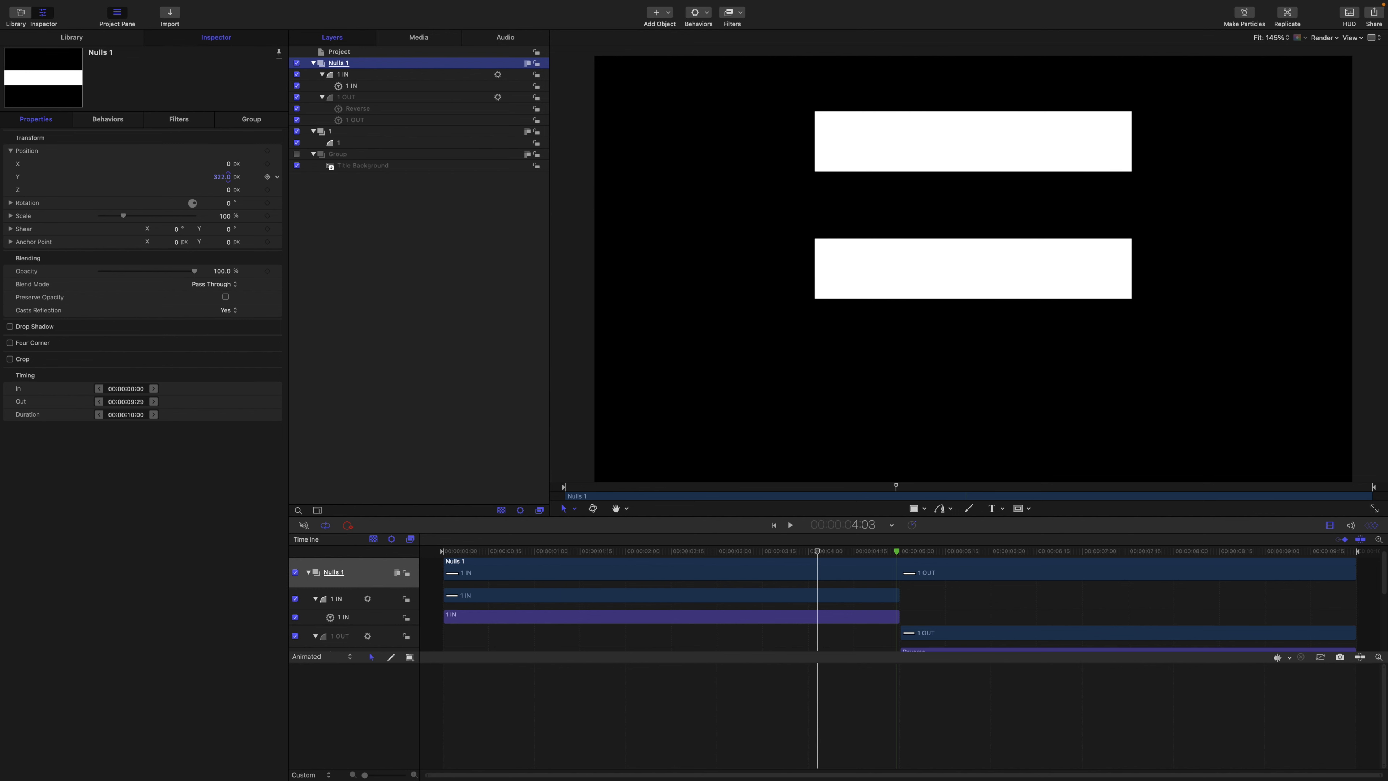
pyautogui.click(345, 98)
pyautogui.click(250, 121)
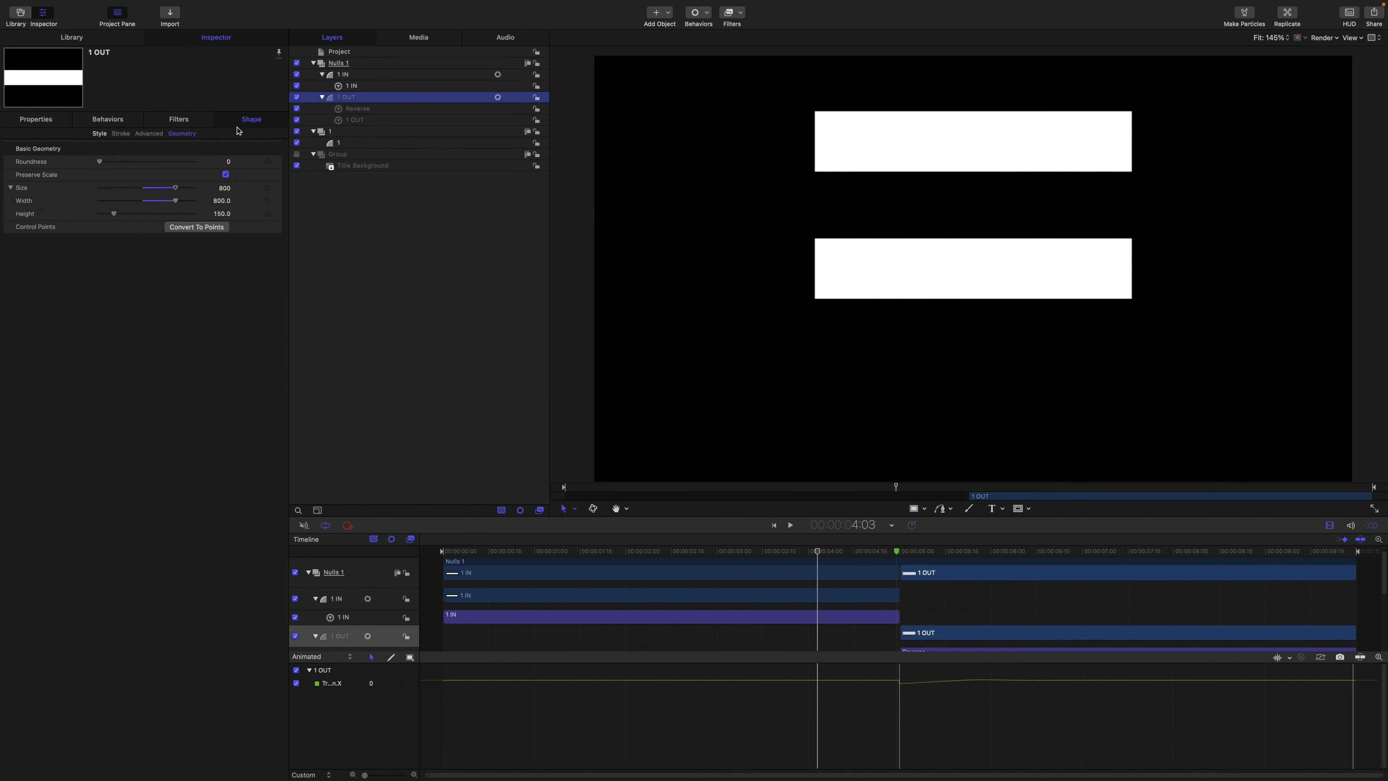
pyautogui.click(44, 120)
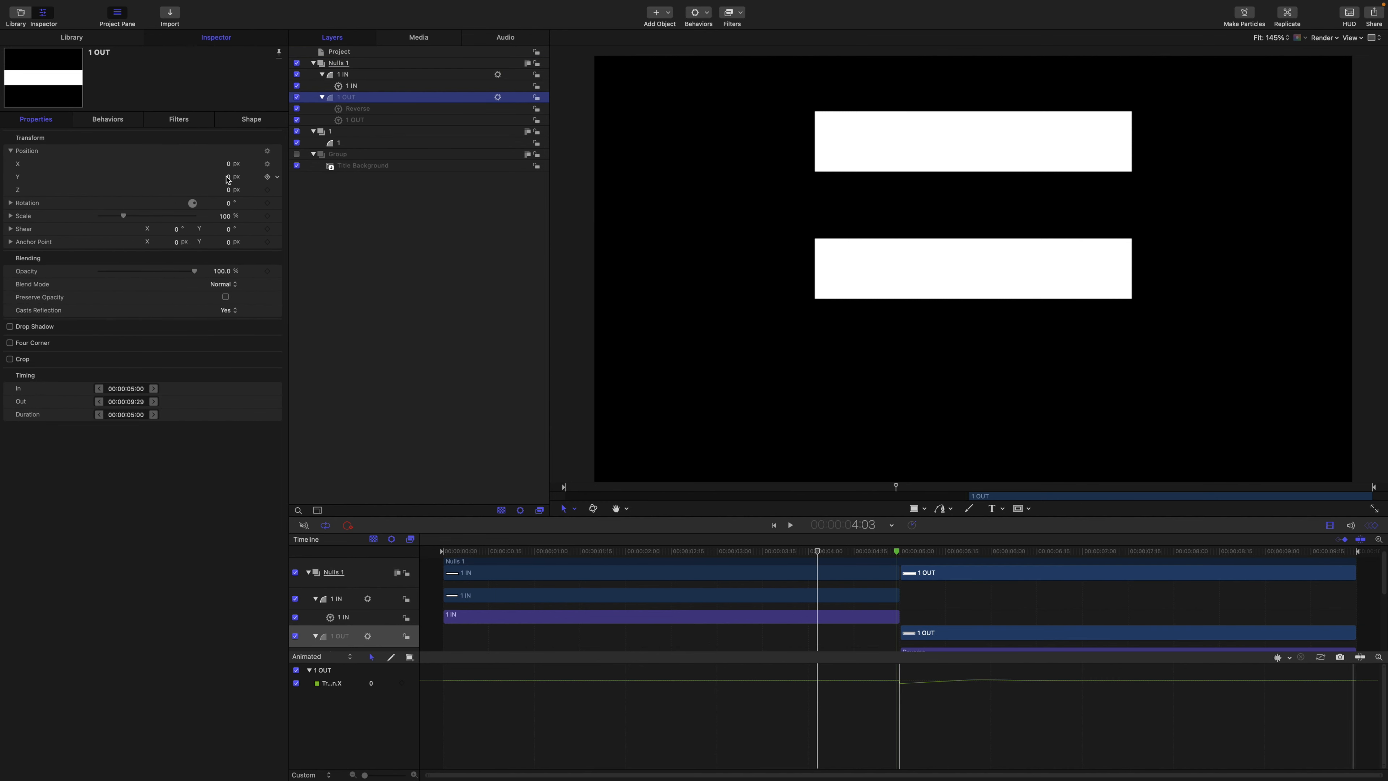
pyautogui.moveTo(228, 179); pyautogui.dragTo(207, 179)
pyautogui.moveTo(820, 554); pyautogui.dragTo(944, 554)
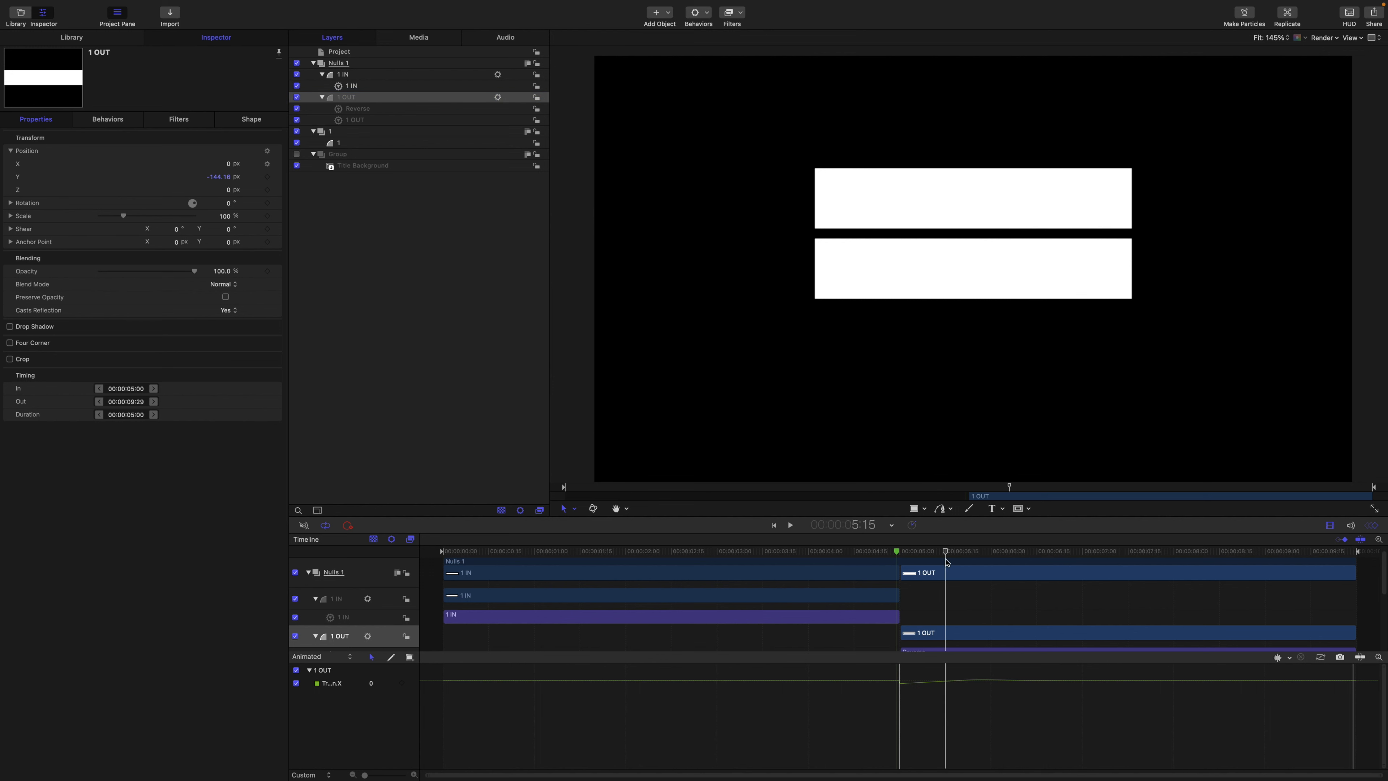
# - Set the size of the 1 IN shape to 200 and select the 1 OUT shape
pyautogui.click(351, 75)
pyautogui.click(246, 120)
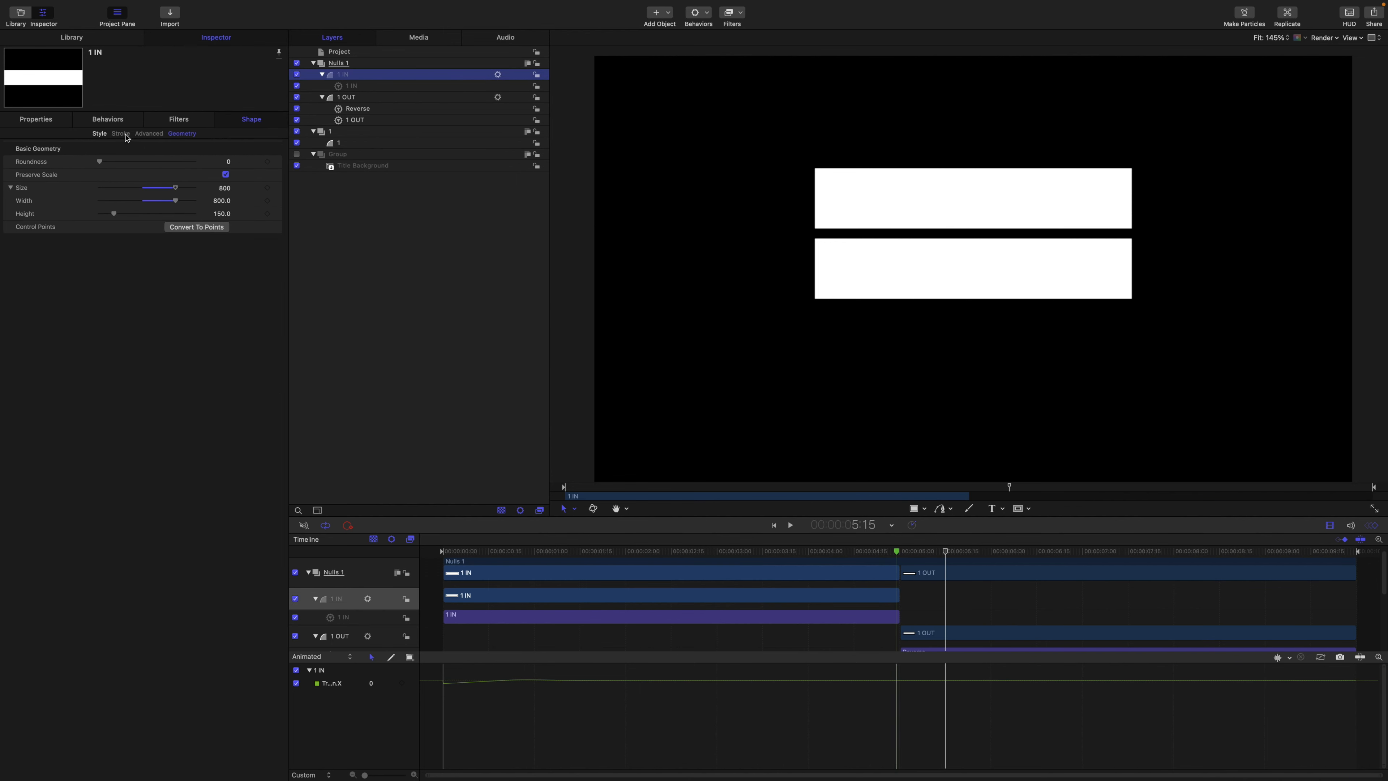
pyautogui.click(225, 189)
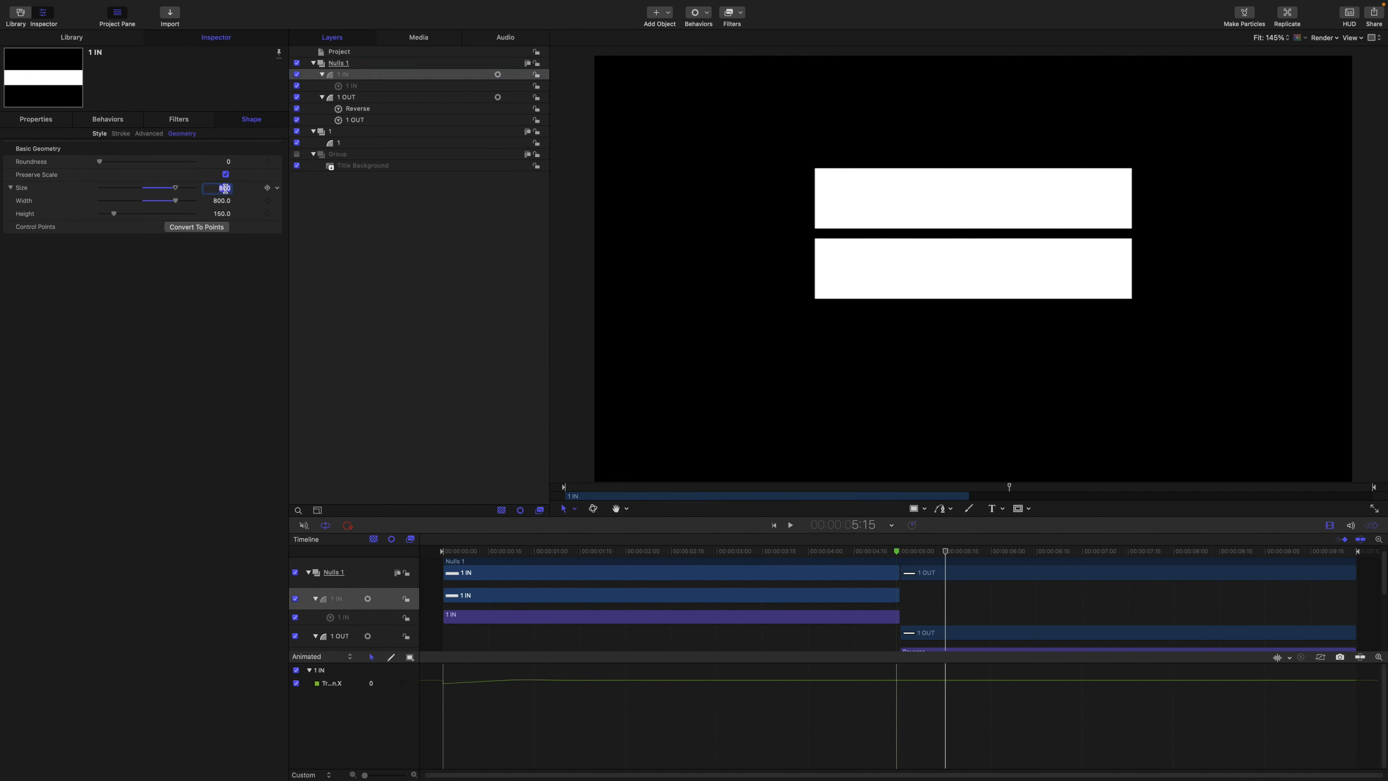
pyautogui.write('20')
pyautogui.press('Return')
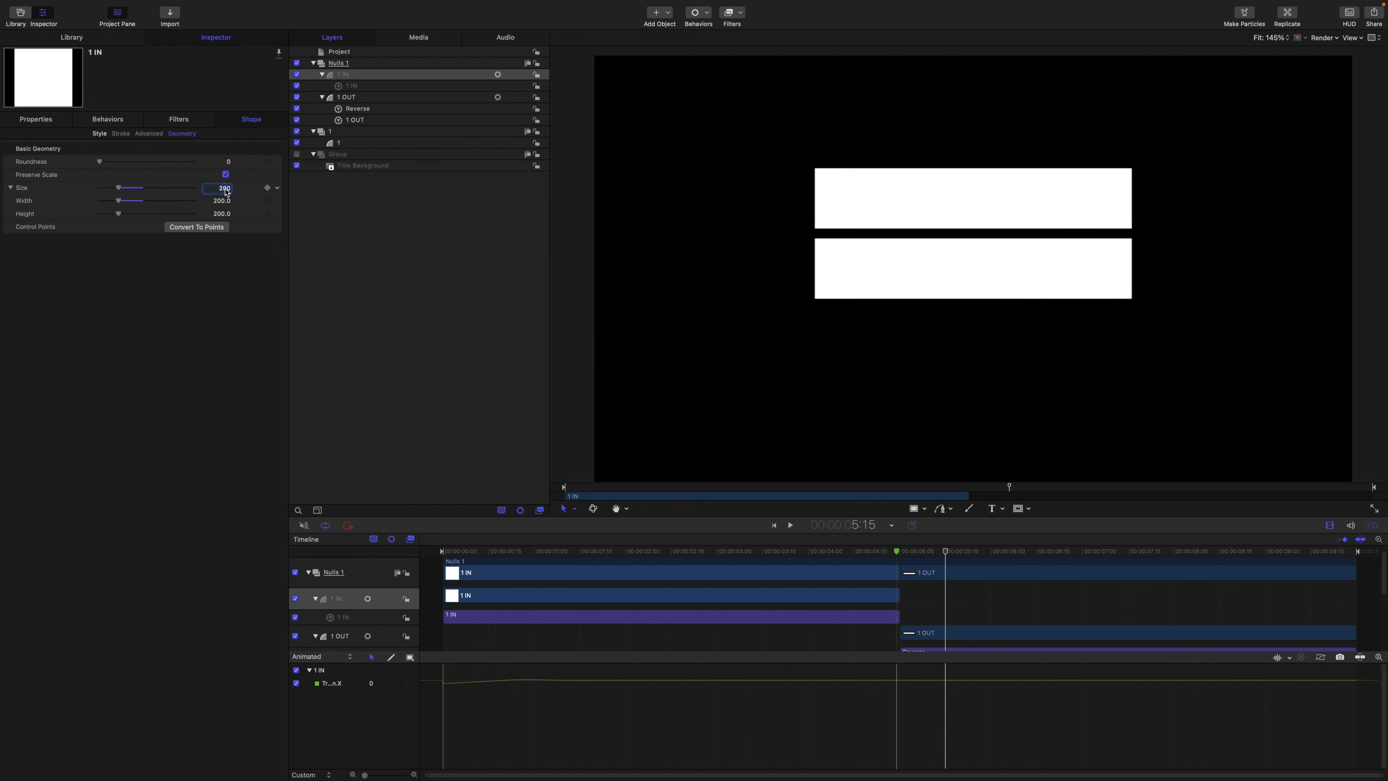
pyautogui.click(349, 99)
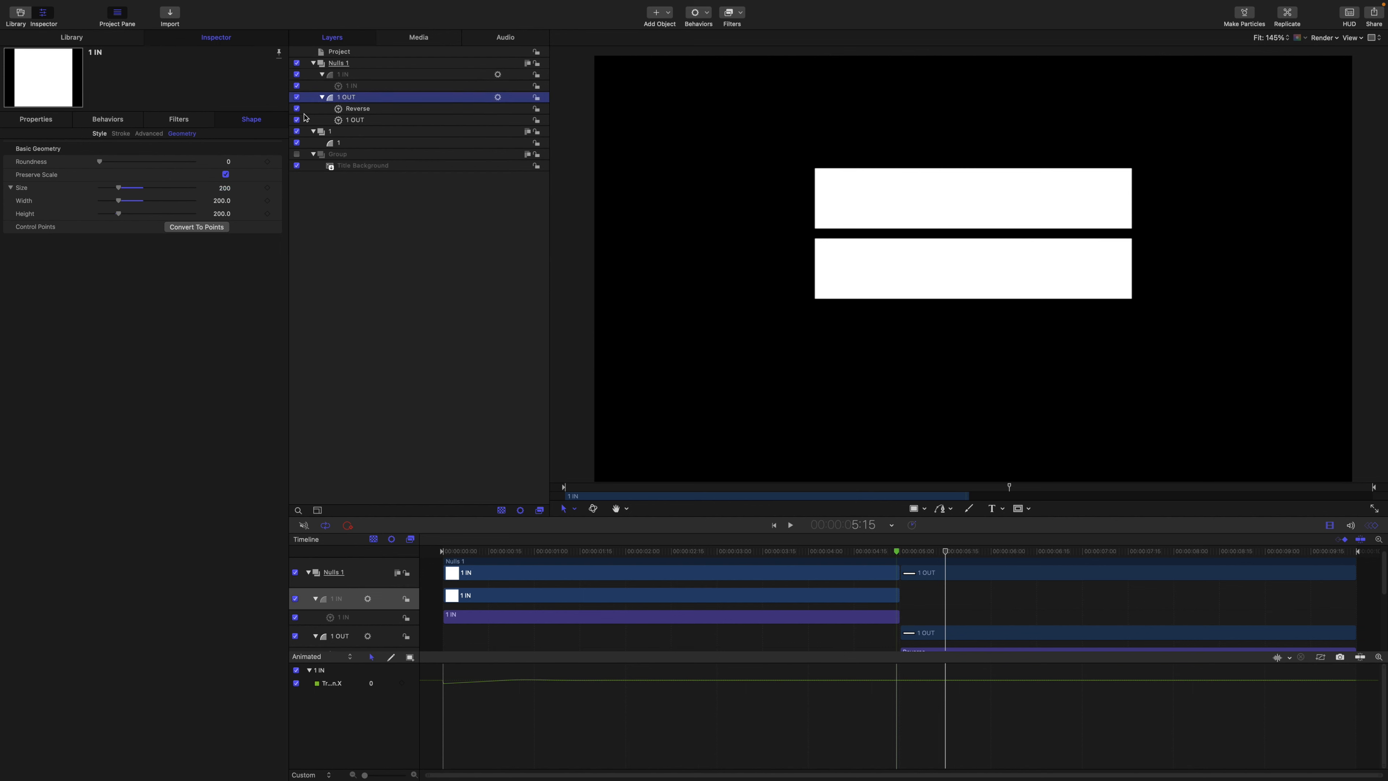
# - Set the size of the 1 OUT shape to 200
pyautogui.click(224, 188)
pyautogui.write('200')
pyautogui.press('Return')
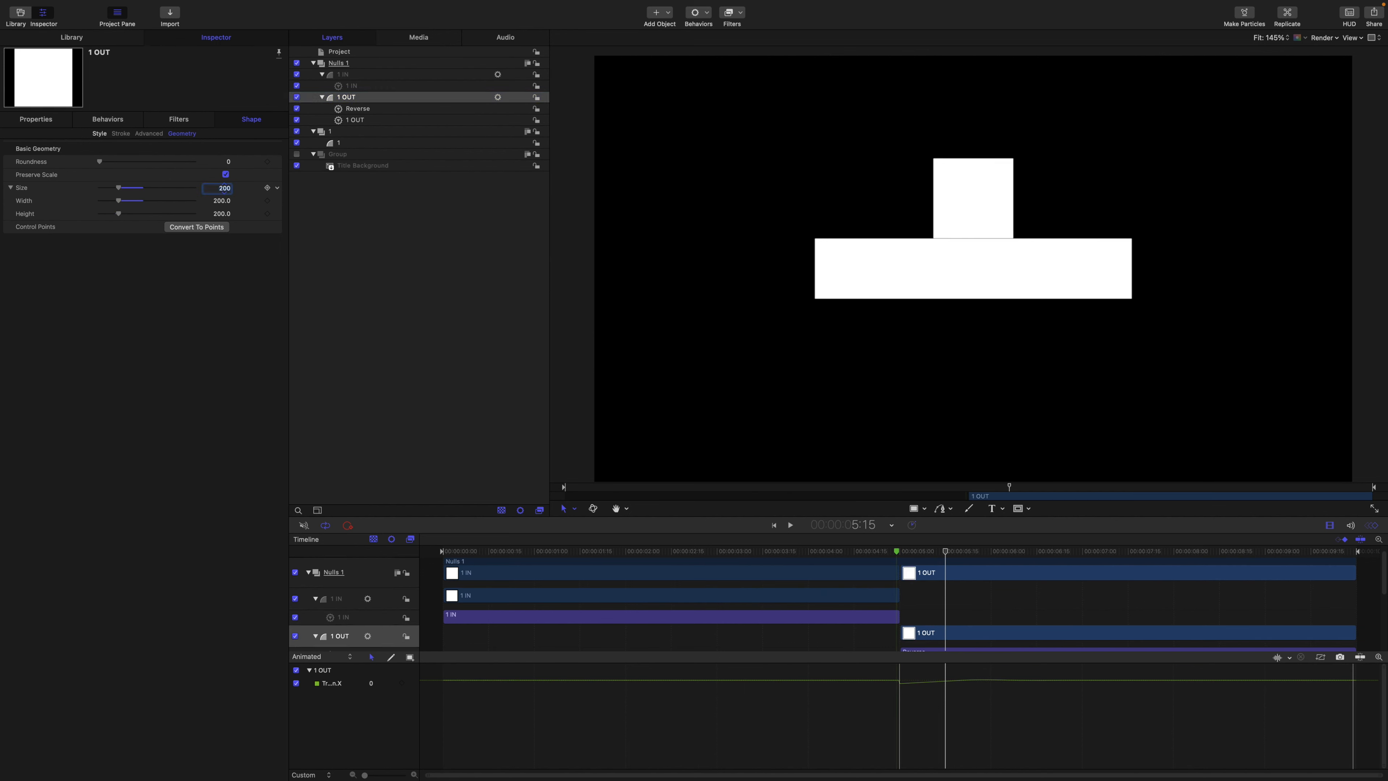
# - Set the Position Y of the 1 IN shape to about 101 px and of the 1 OUT shape to about -135 px
pyautogui.click(344, 76)
pyautogui.click(43, 119)
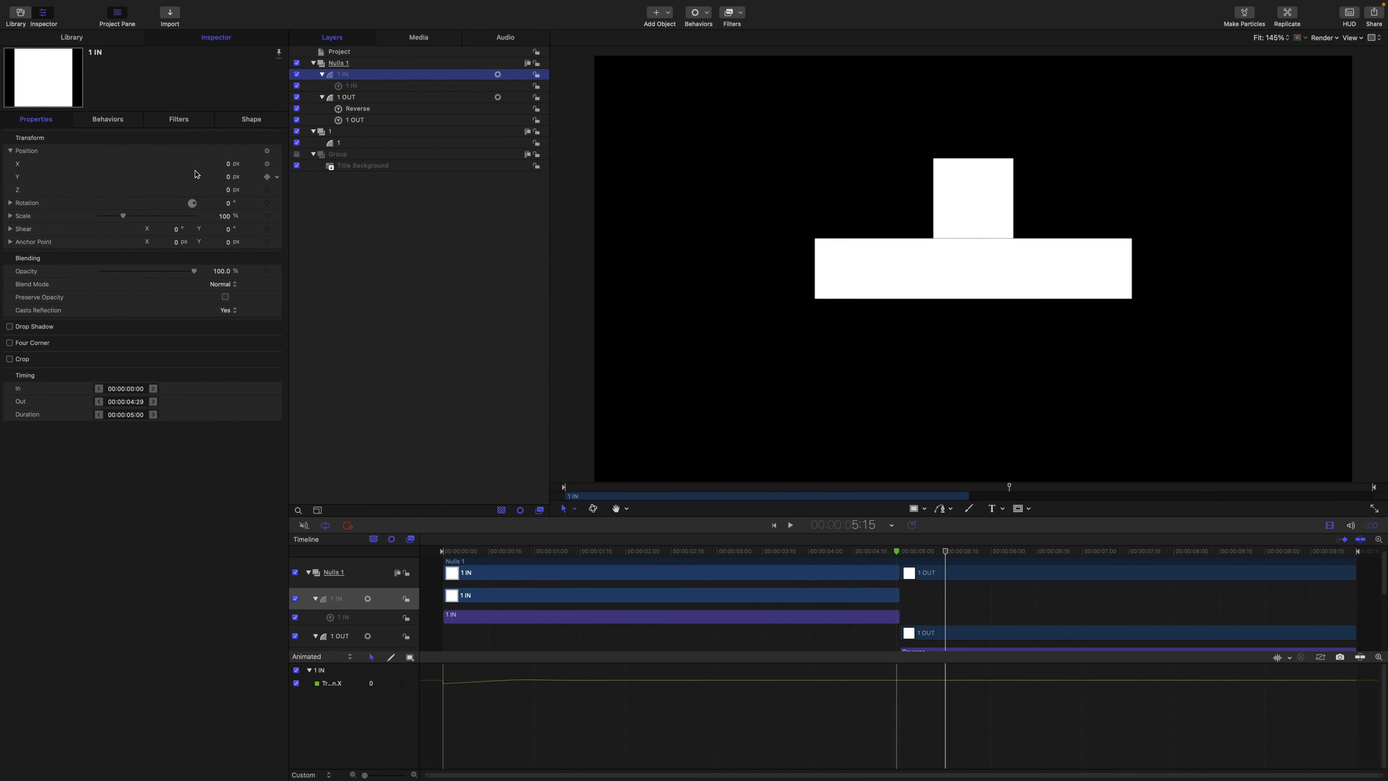
pyautogui.moveTo(225, 177); pyautogui.dragTo(225, 177)
pyautogui.moveTo(944, 552); pyautogui.dragTo(790, 551)
pyautogui.moveTo(229, 181); pyautogui.dragTo(189, 177)
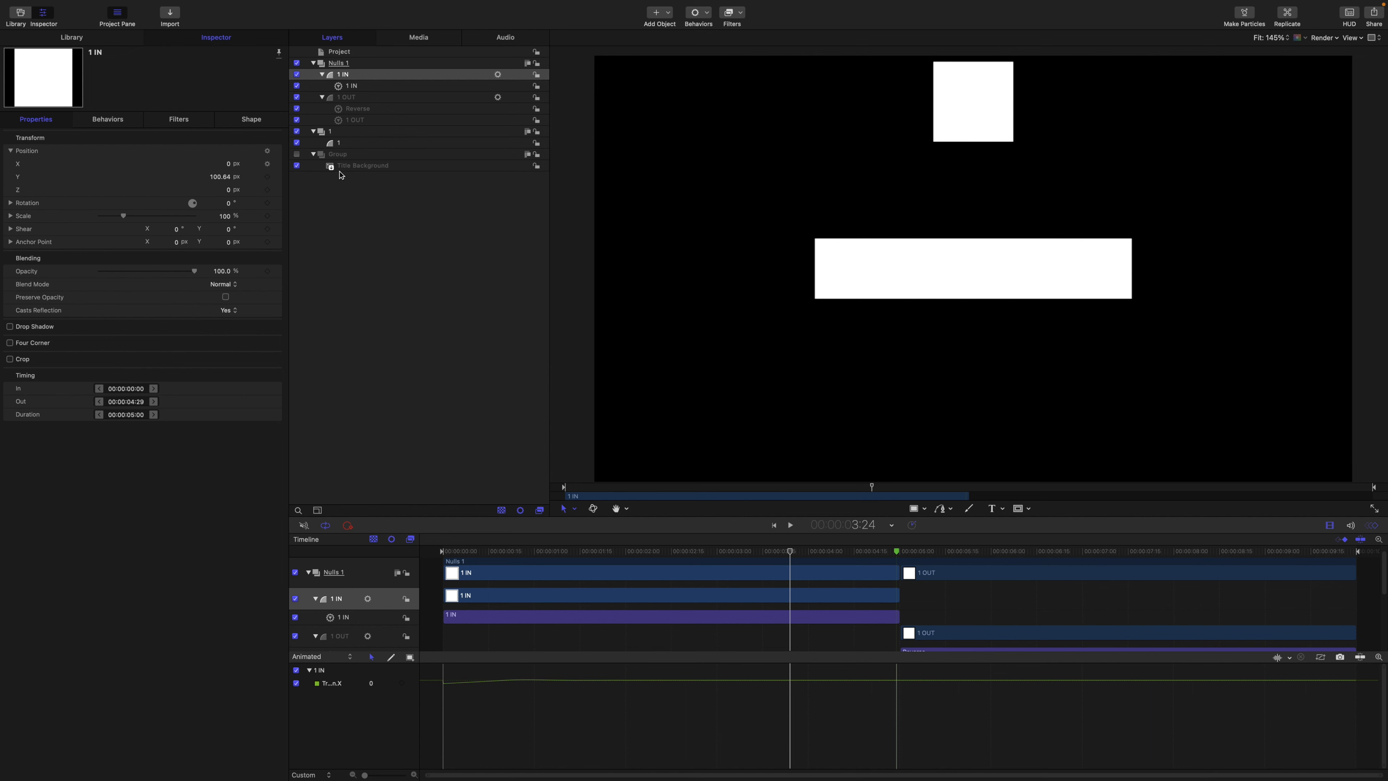
pyautogui.click(353, 101)
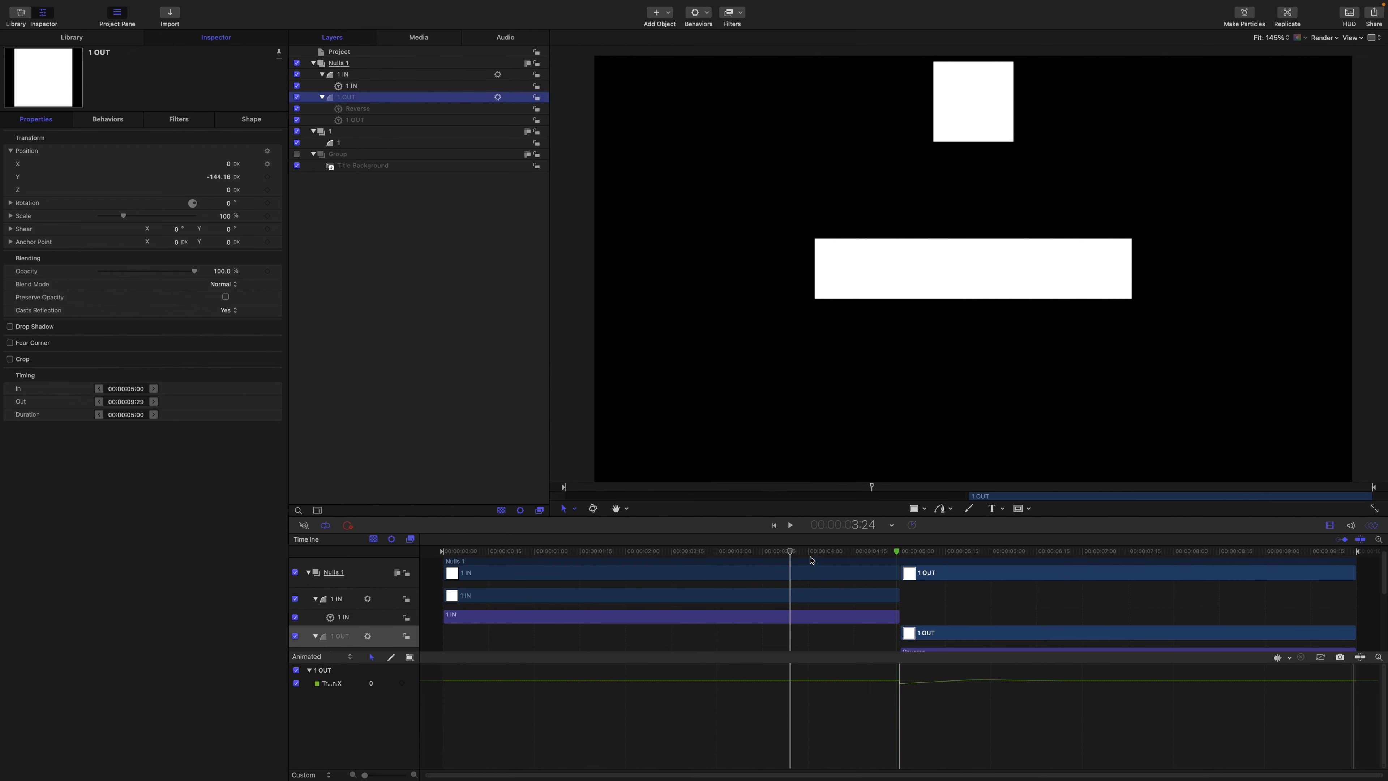
pyautogui.moveTo(791, 552); pyautogui.dragTo(952, 551)
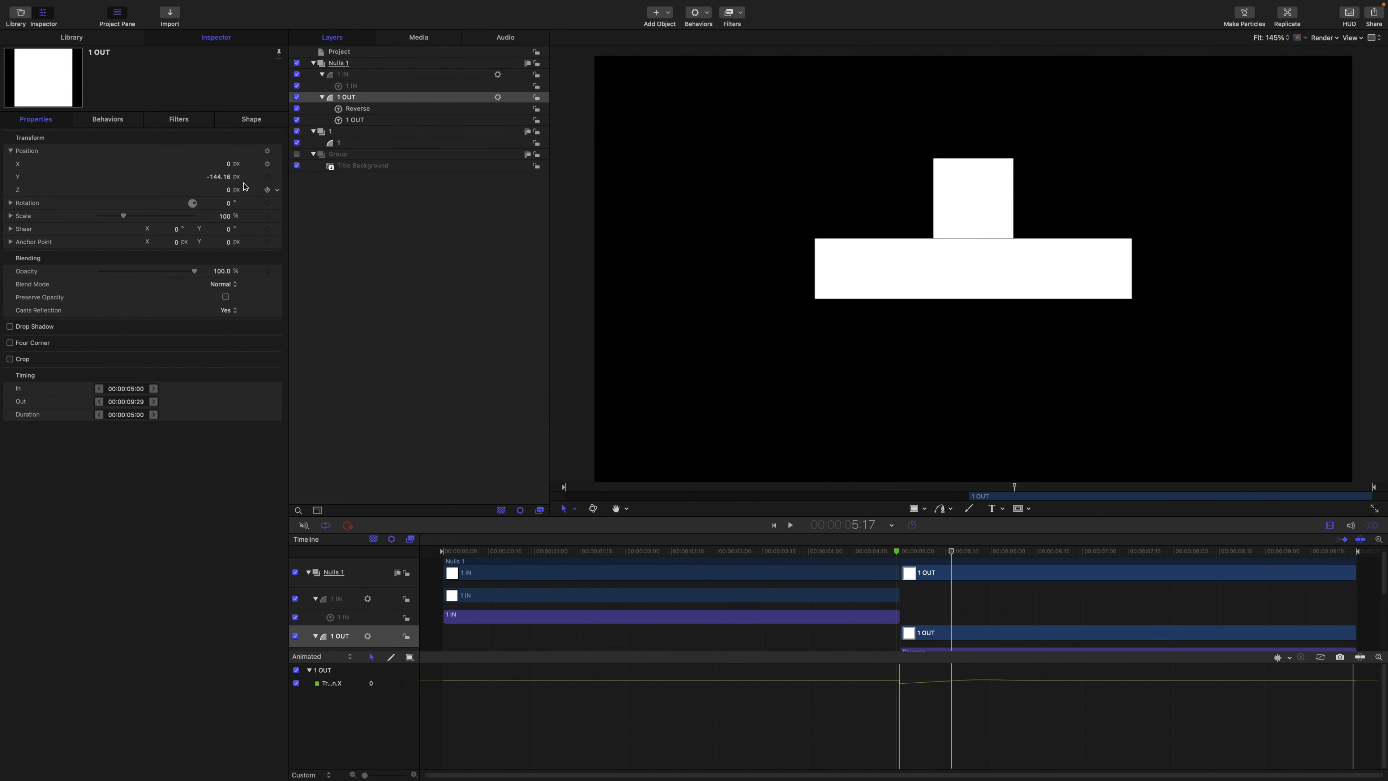
pyautogui.moveTo(225, 178); pyautogui.dragTo(230, 178)
# - Change the fill color of the 1 IN shape to light orange-yellow and of the 1 OUT shape to light blue
pyautogui.click(352, 76)
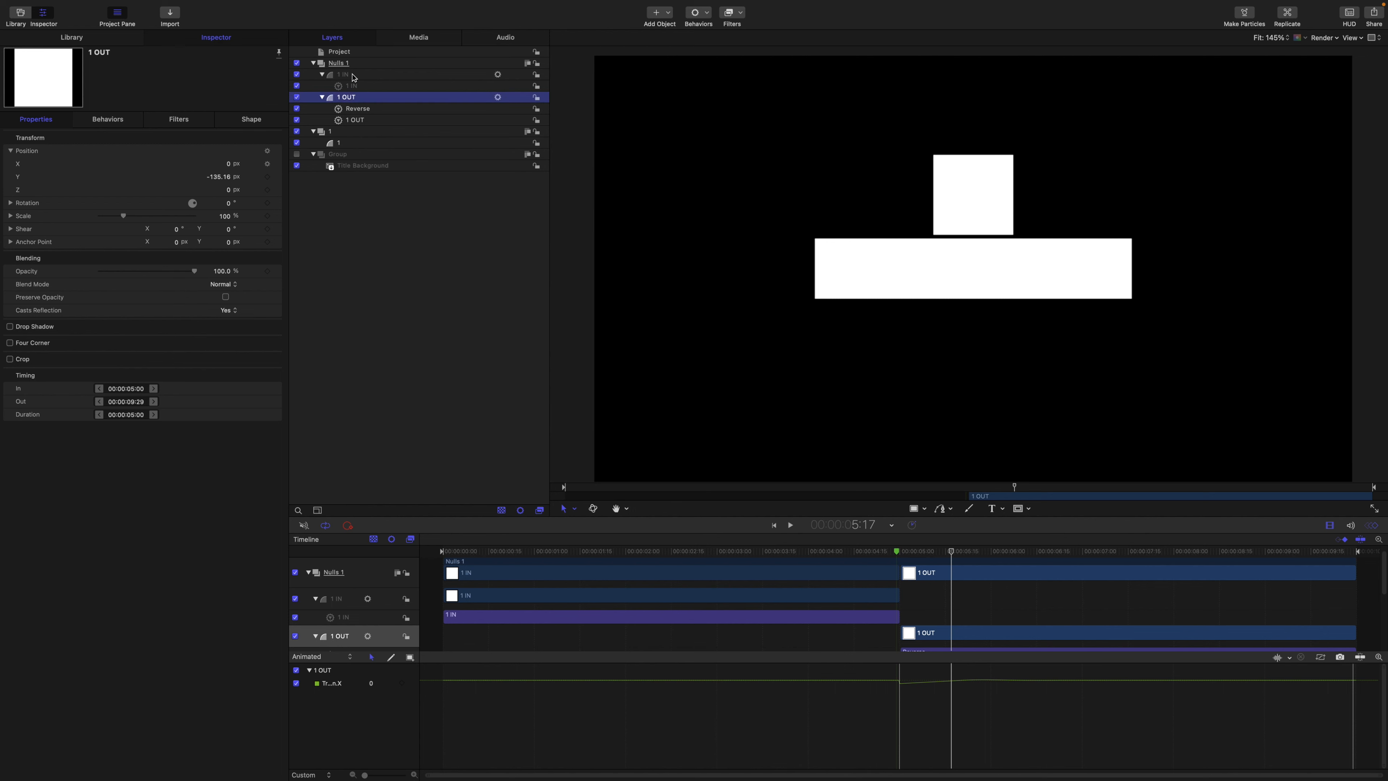
pyautogui.click(255, 120)
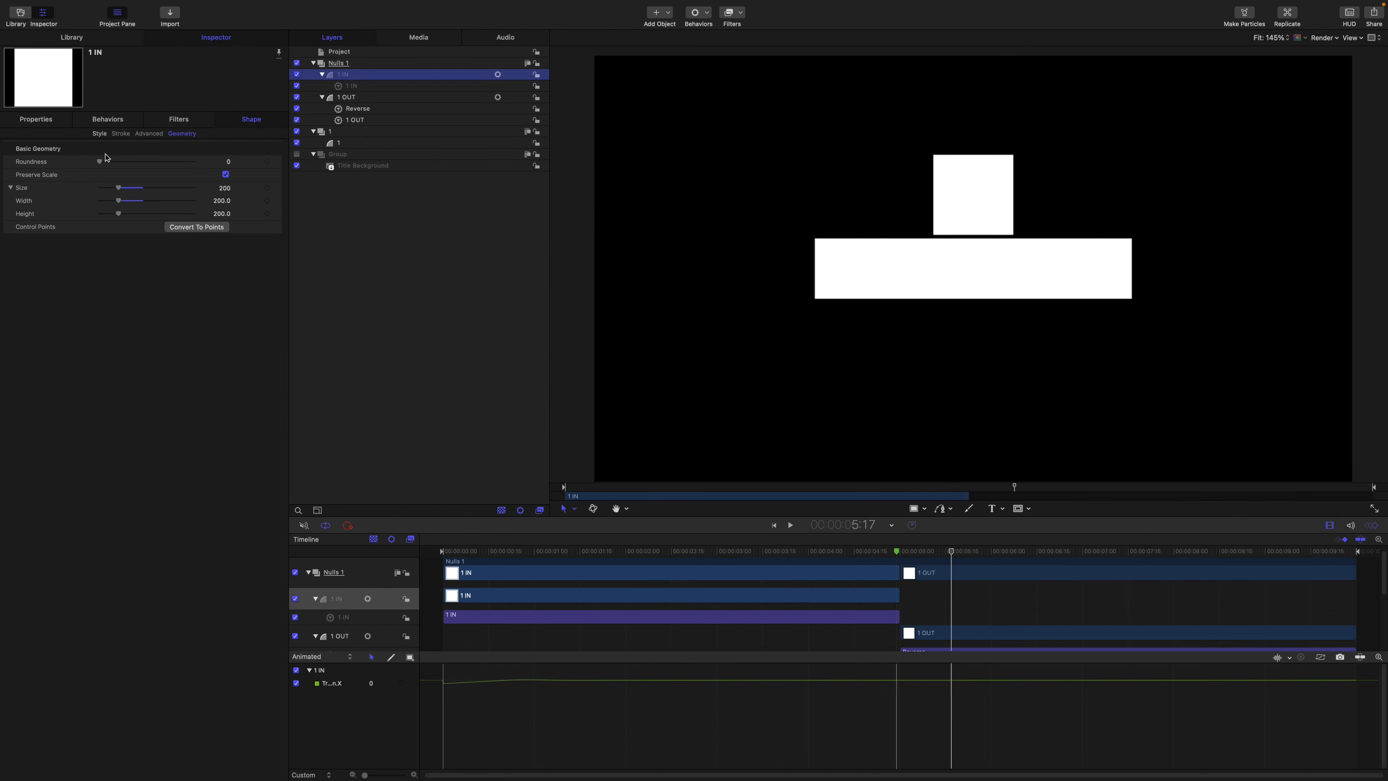
pyautogui.click(237, 189)
pyautogui.click(247, 206)
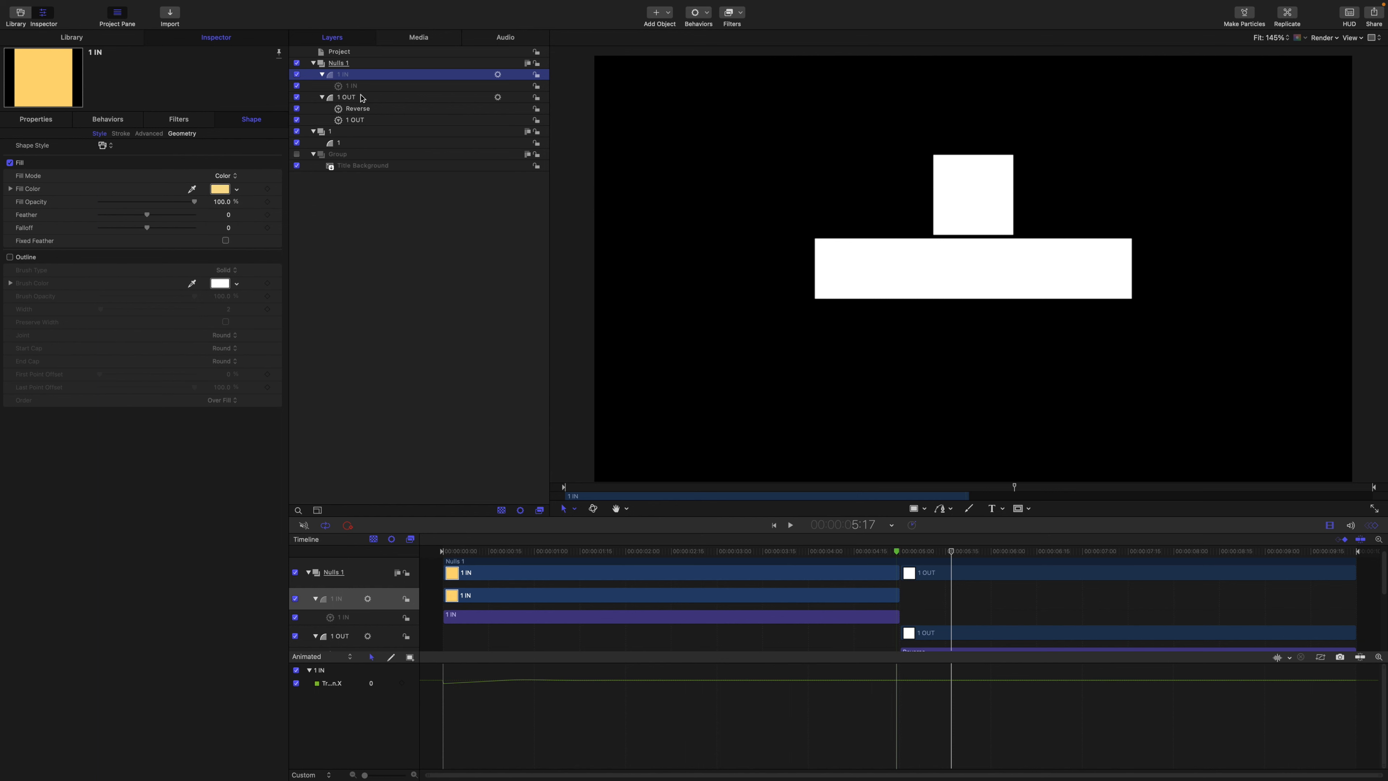
pyautogui.click(361, 96)
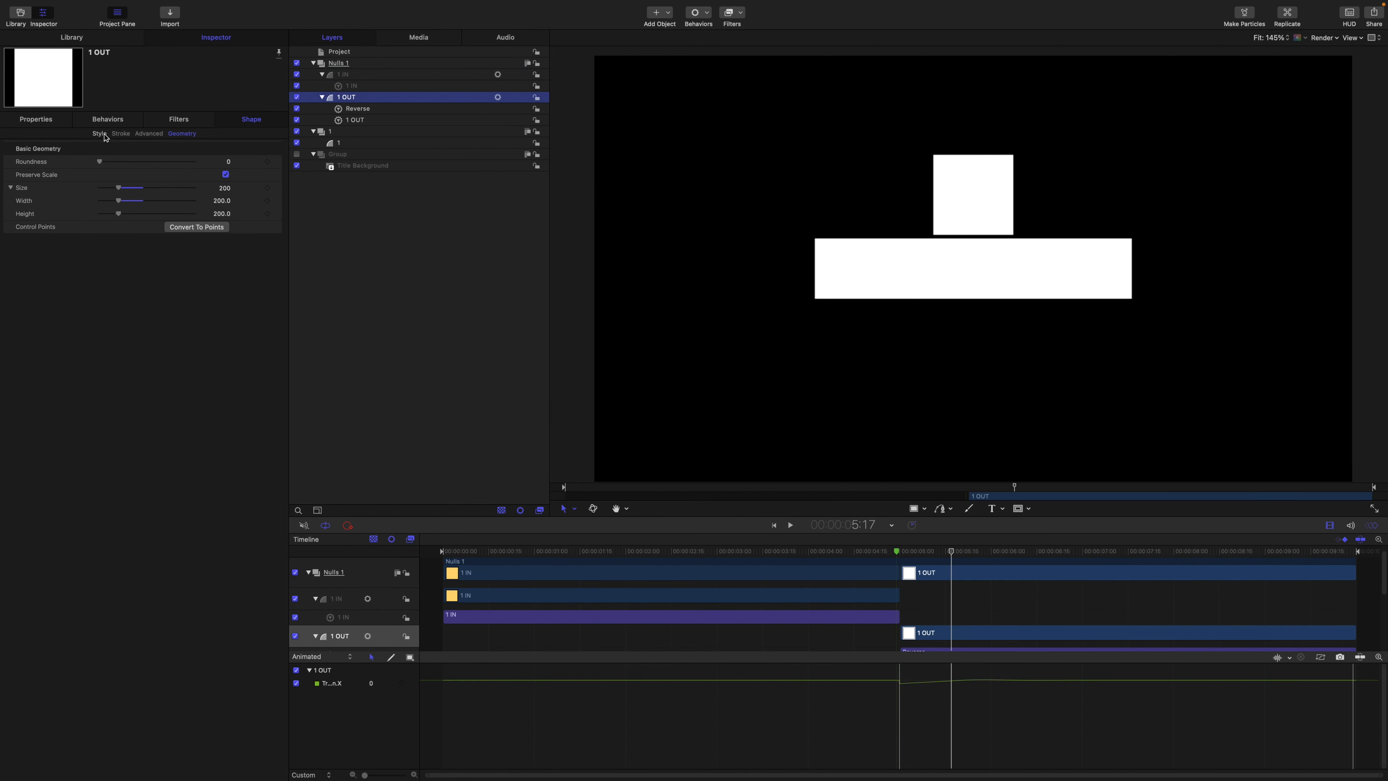
pyautogui.click(99, 135)
pyautogui.click(236, 189)
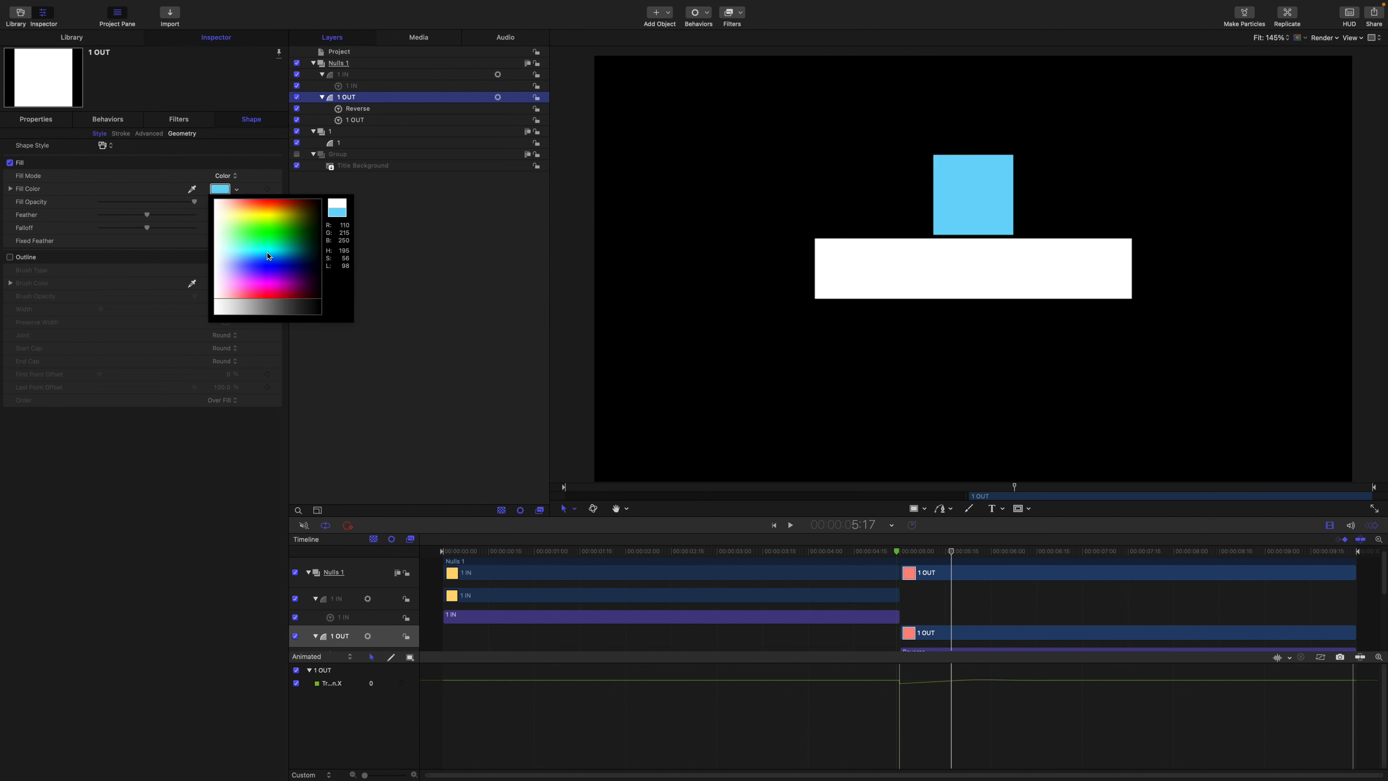
pyautogui.click(270, 257)
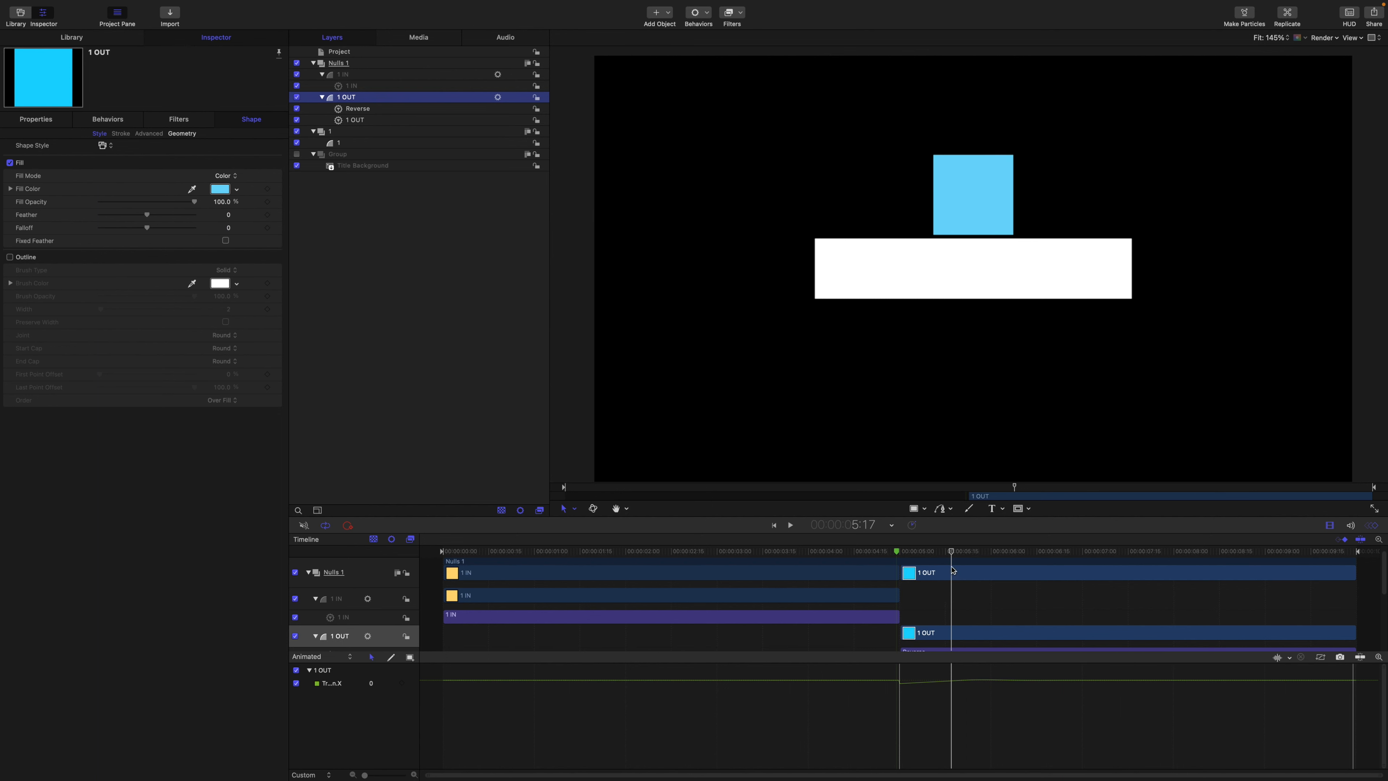
# - Add a Link parameter behavior to the Position X of the white bar shape in group 1
pyautogui.moveTo(952, 552)
pyautogui.mouseDown()
pyautogui.moveTo(443, 553)
pyautogui.moveTo(910, 556)
pyautogui.moveTo(940, 598)
pyautogui.moveTo(1098, 563)
pyautogui.moveTo(1380, 611)
pyautogui.moveTo(982, 543)
pyautogui.moveTo(930, 549)
pyautogui.mouseUp()
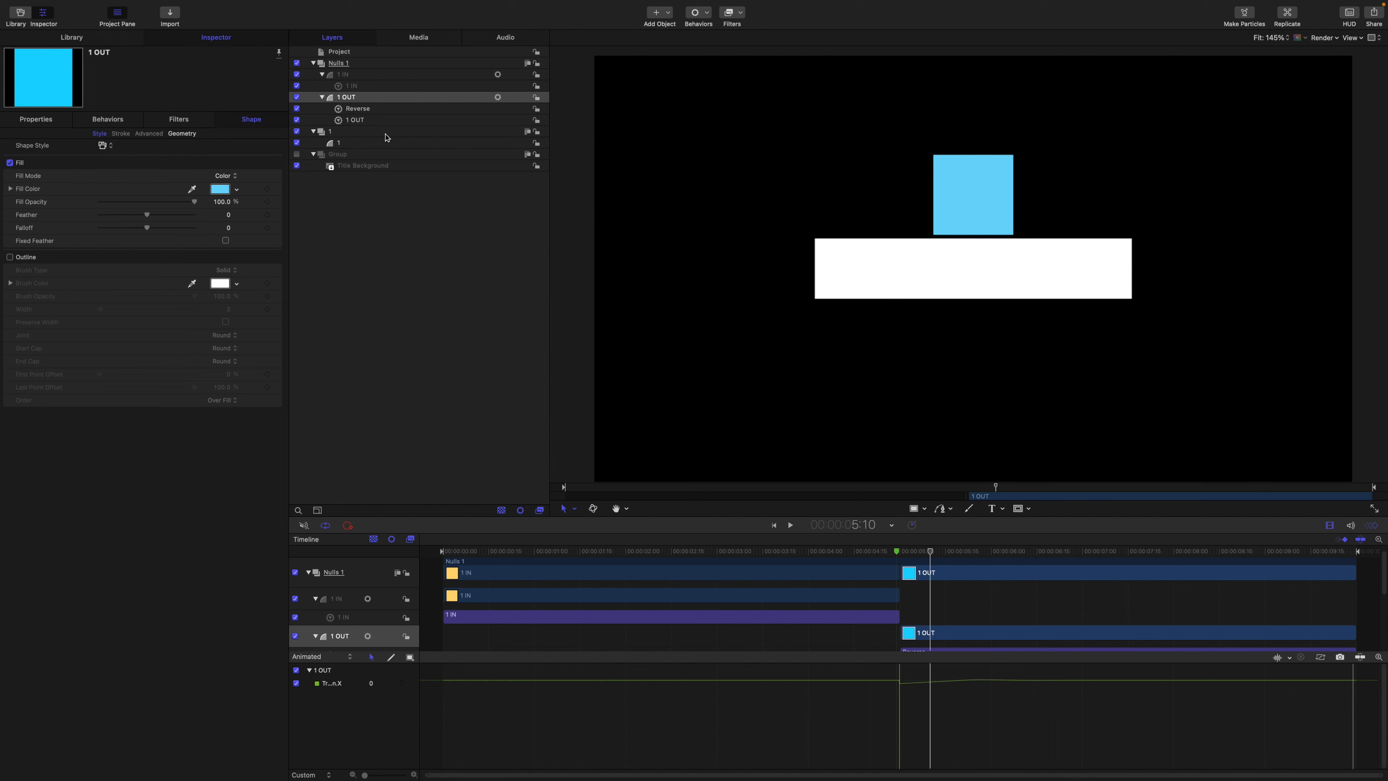
pyautogui.click(338, 143)
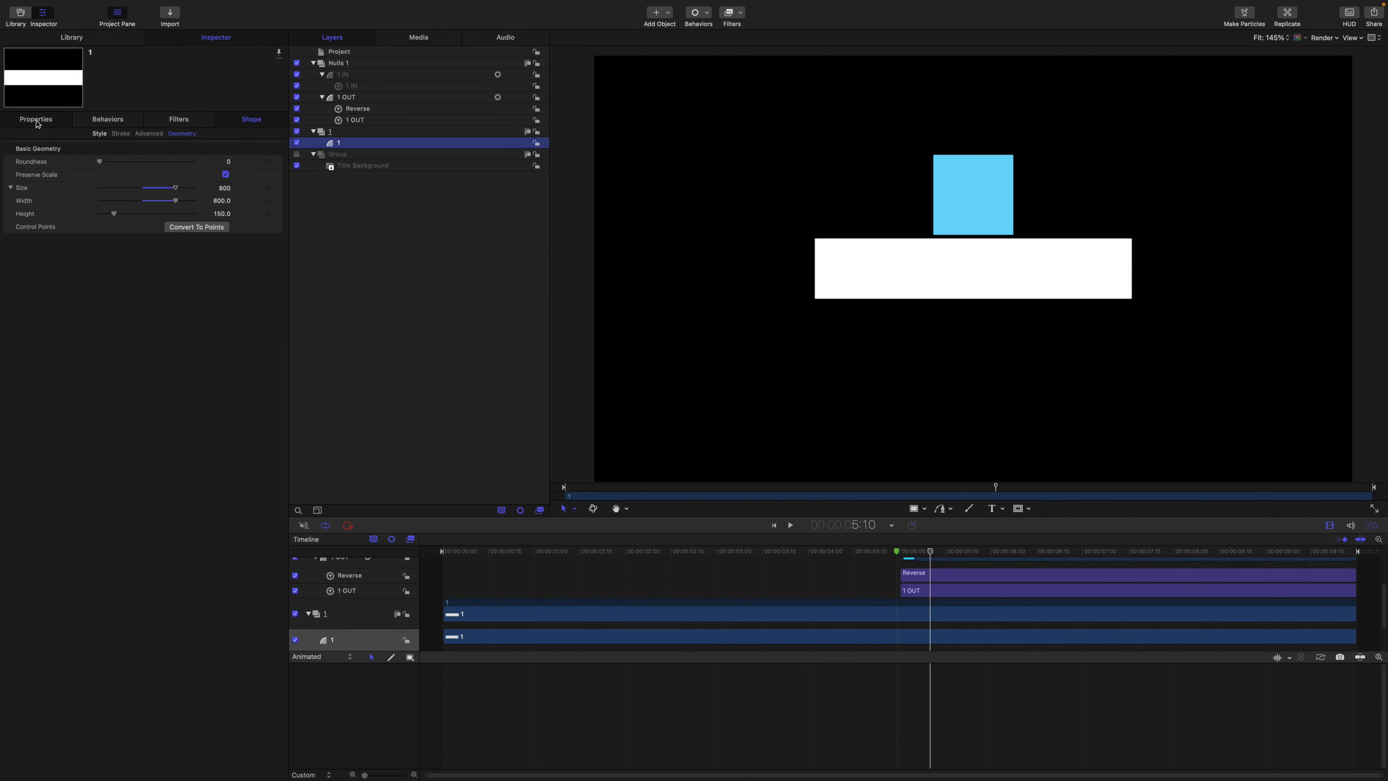
pyautogui.click(36, 120)
pyautogui.click(279, 164)
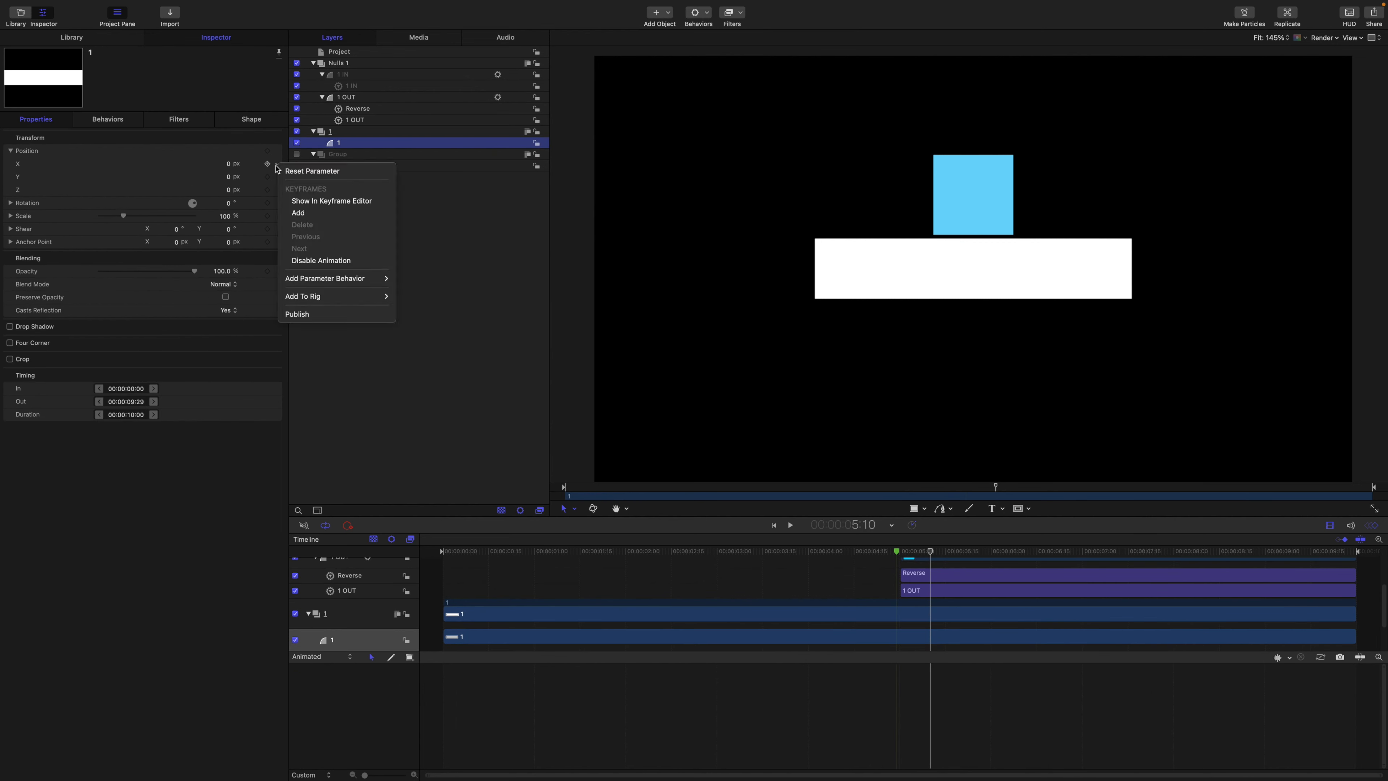
pyautogui.moveTo(328, 278)
pyautogui.click(434, 325)
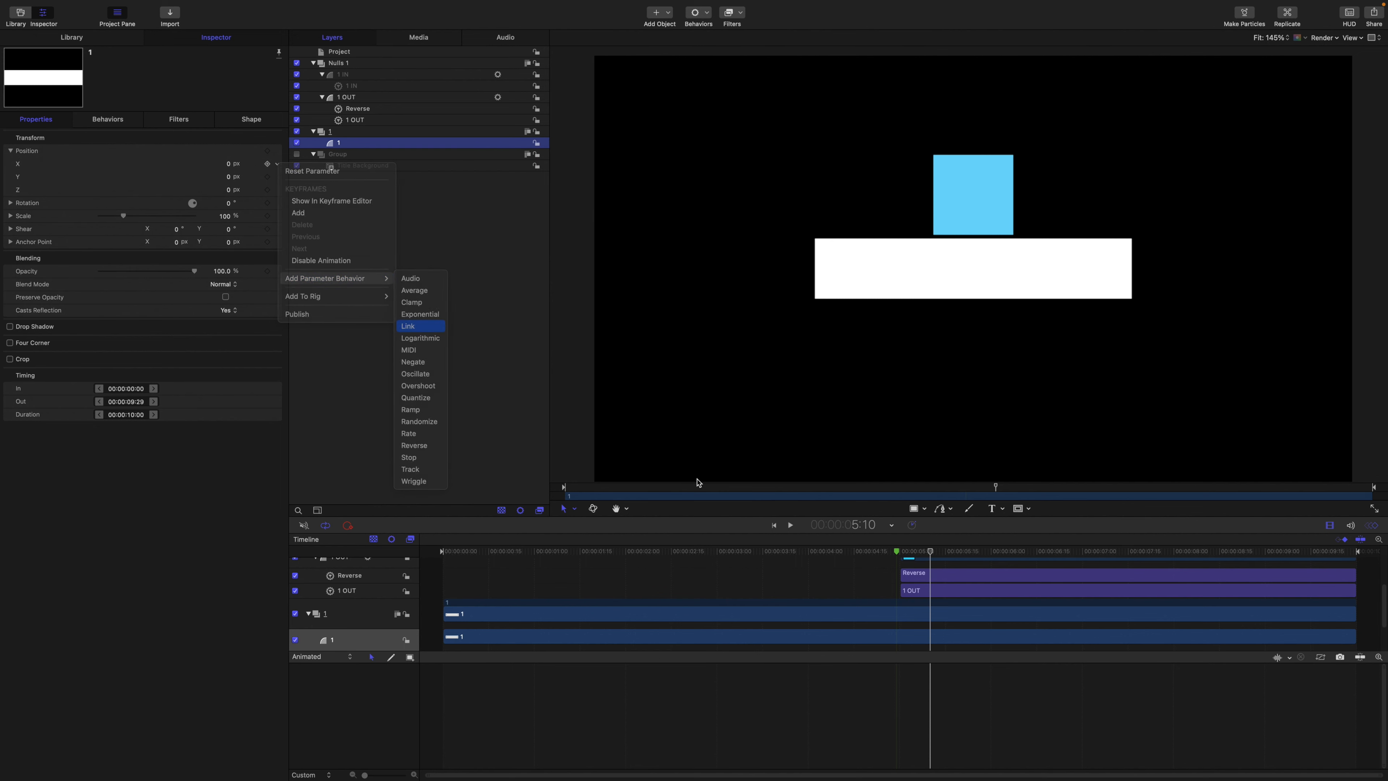
# - Trim the bar's Link behavior so that it ends at 4:29
pyautogui.moveTo(932, 552); pyautogui.dragTo(897, 551)
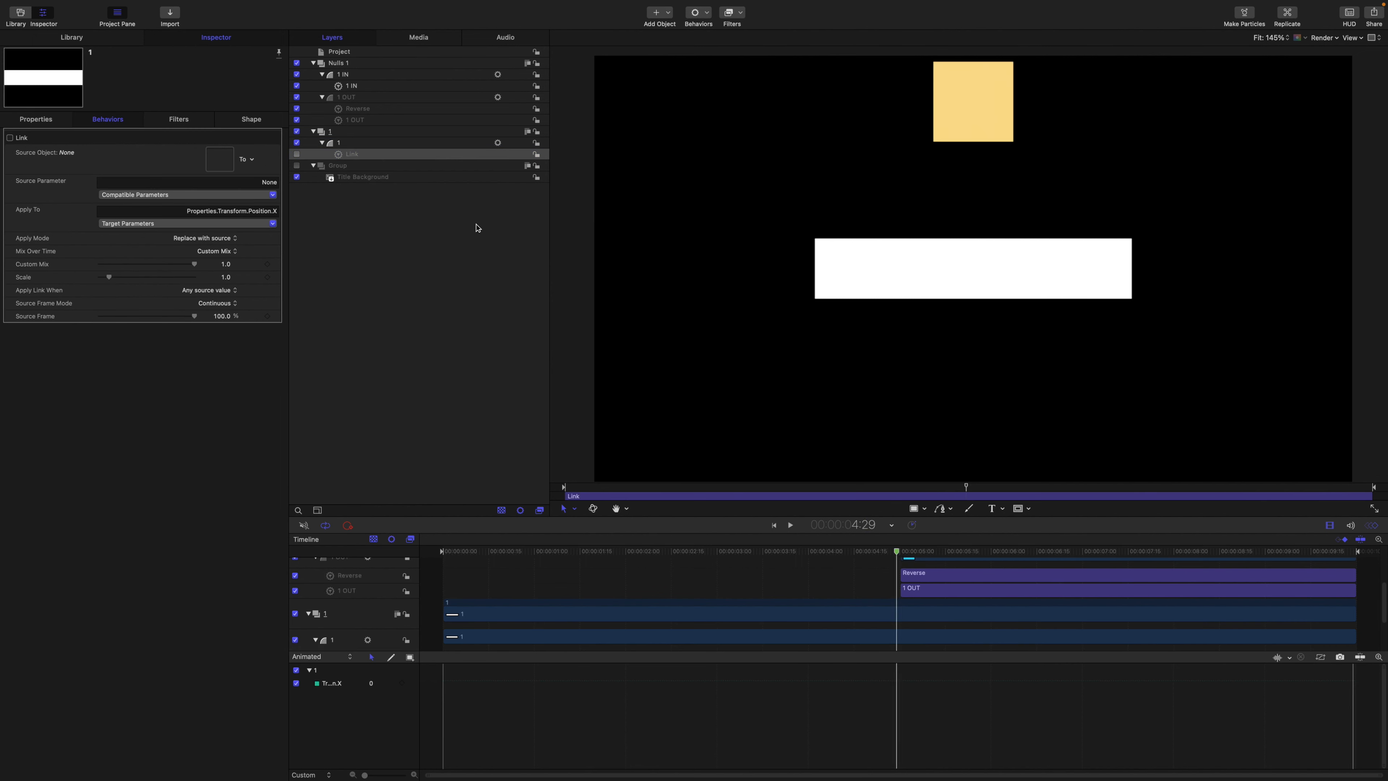
pyautogui.scroll(5, 792, 593)
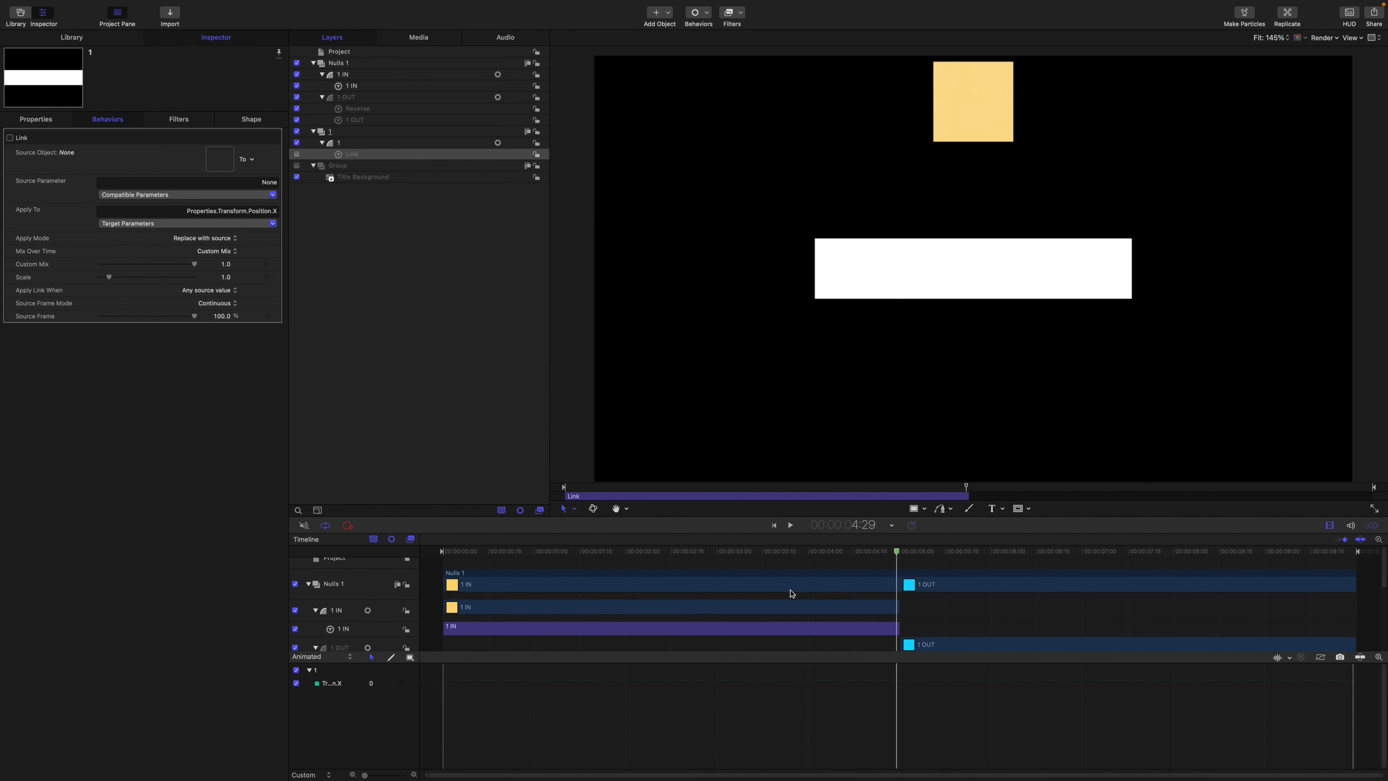
pyautogui.scroll(-1, 793, 594)
pyautogui.scroll(-8, 793, 593)
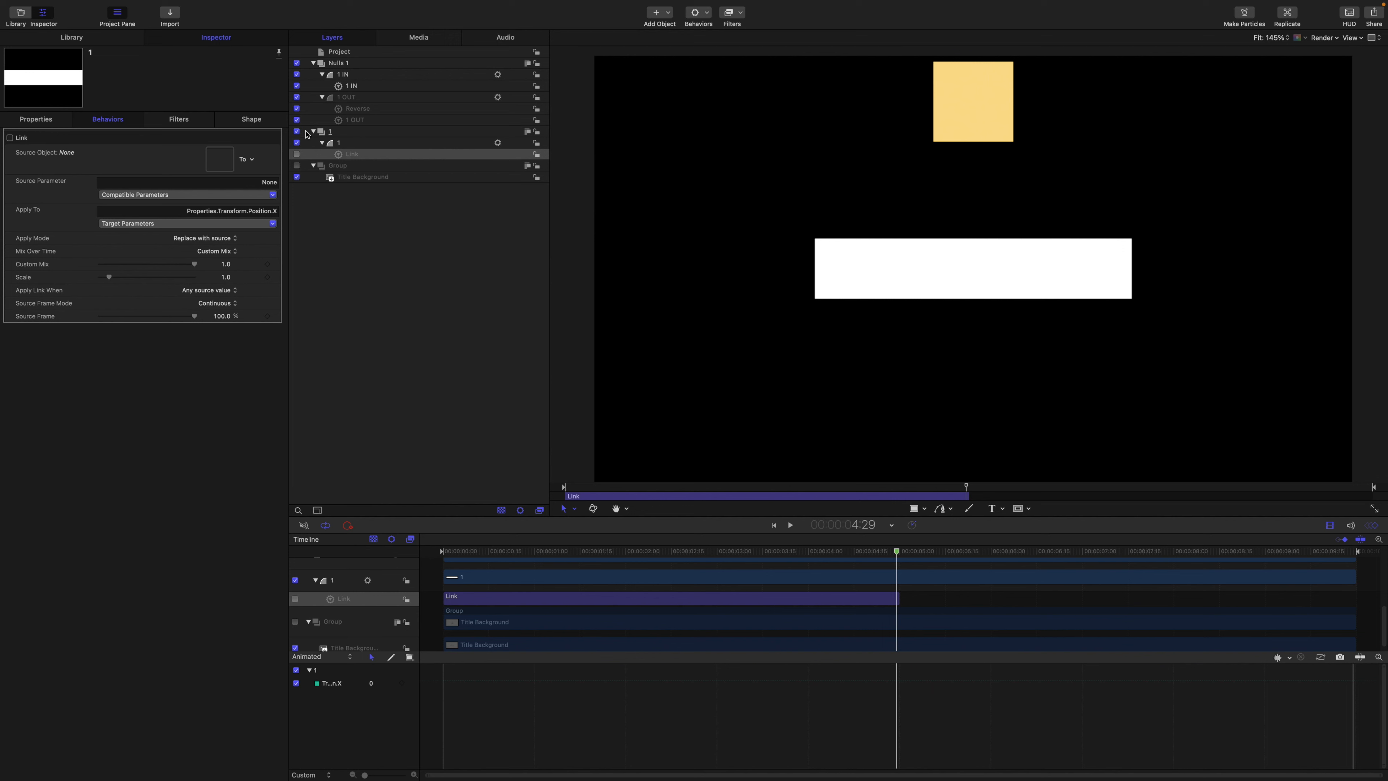
# - Rename the bar's Link behavior IN and assign the 1 IN shape as its source object
pyautogui.doubleClick(352, 155)
pyautogui.write('IN')
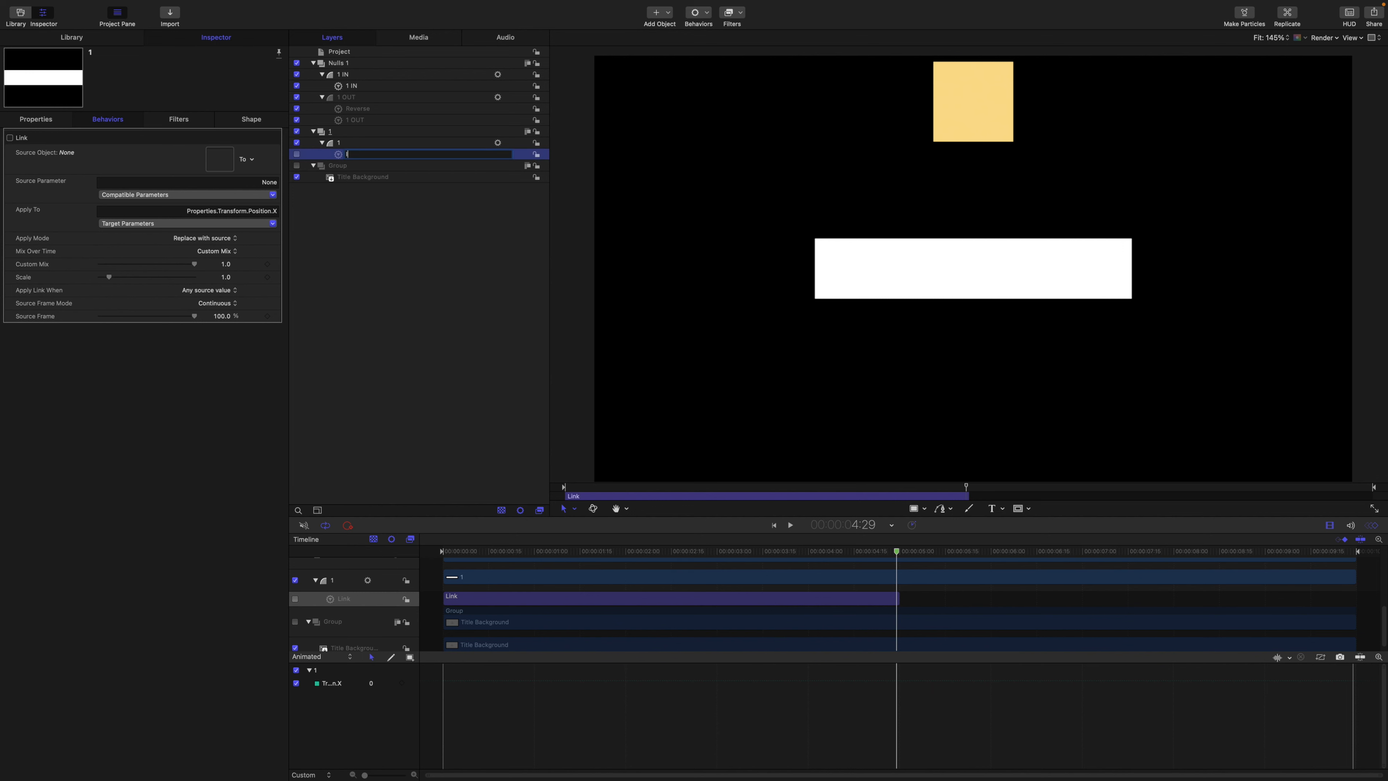
pyautogui.press('Return')
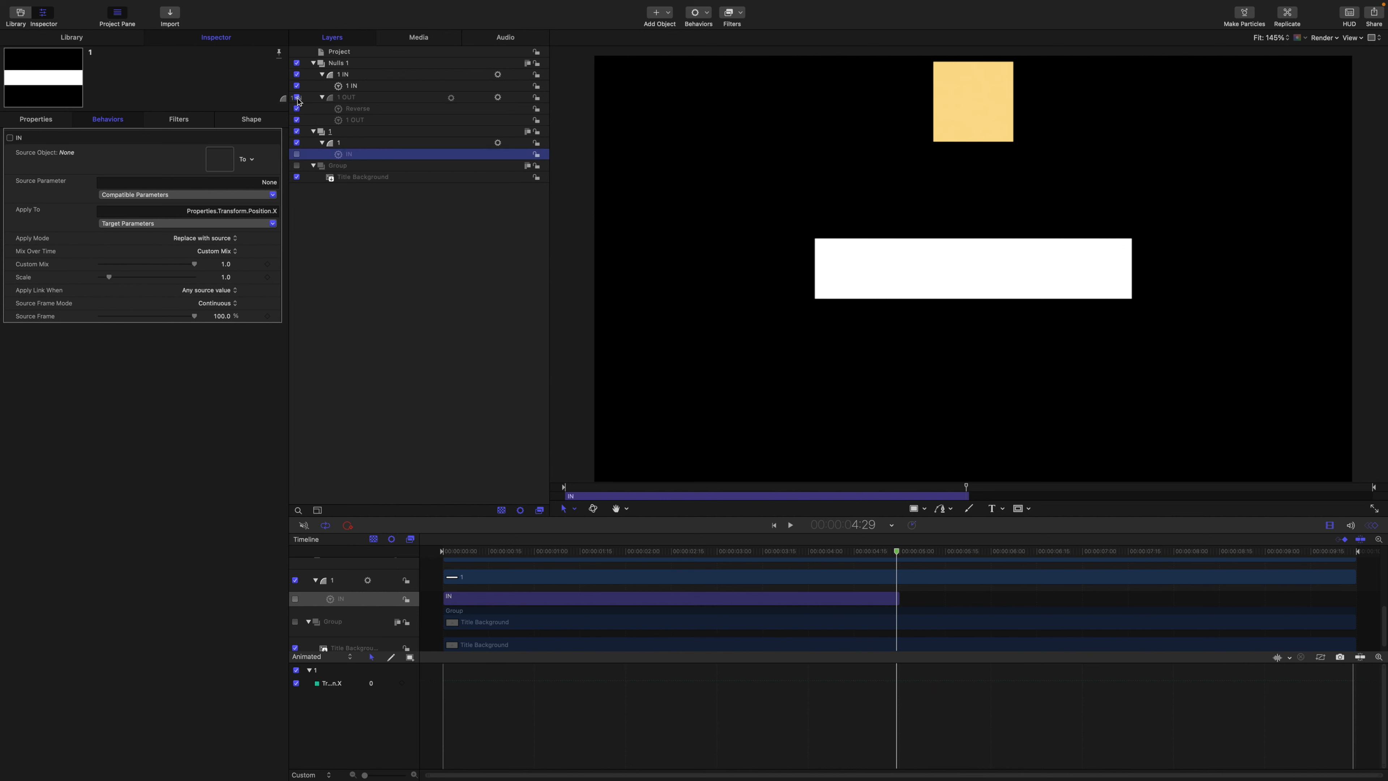
pyautogui.moveTo(300, 101); pyautogui.dragTo(224, 160)
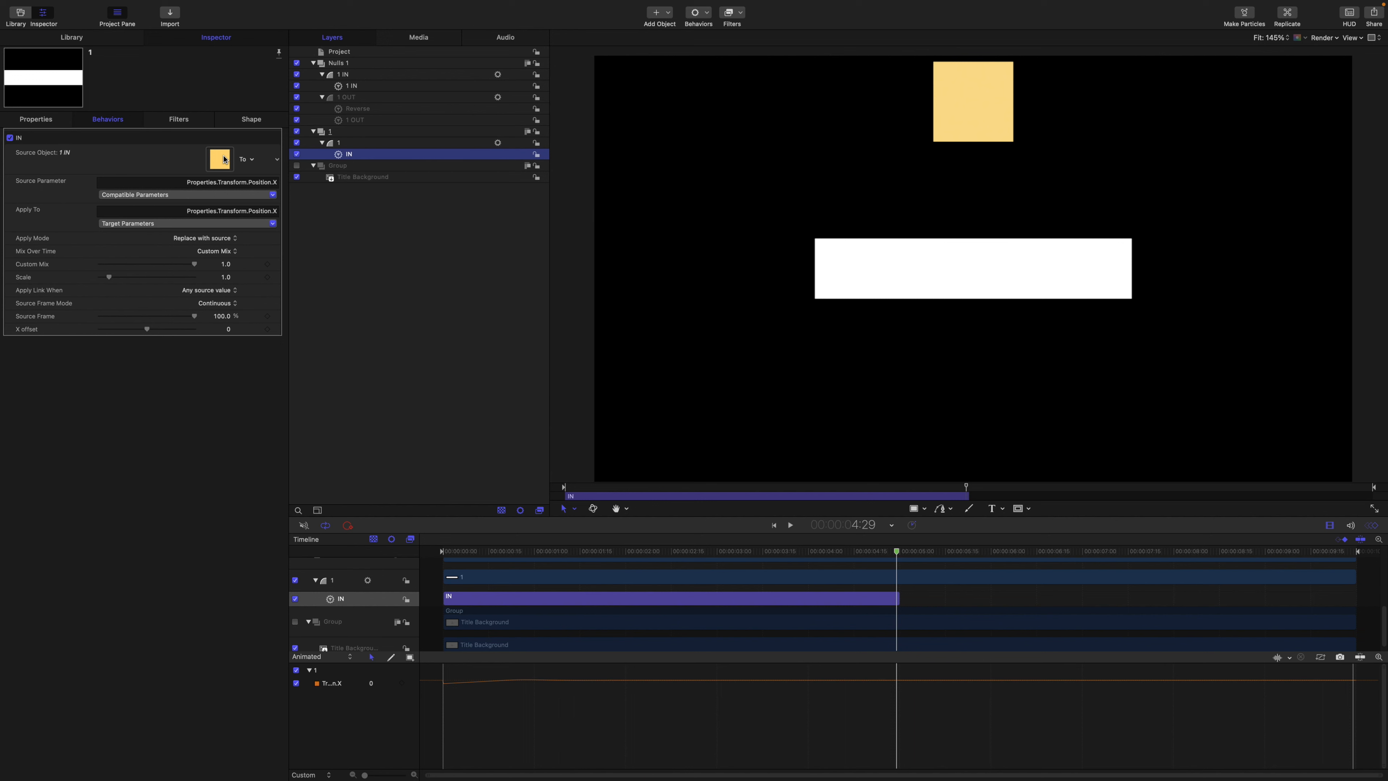
# - Duplicate the IN link behavior, place the copy below the original and rename it OUT
pyautogui.press('super+d')
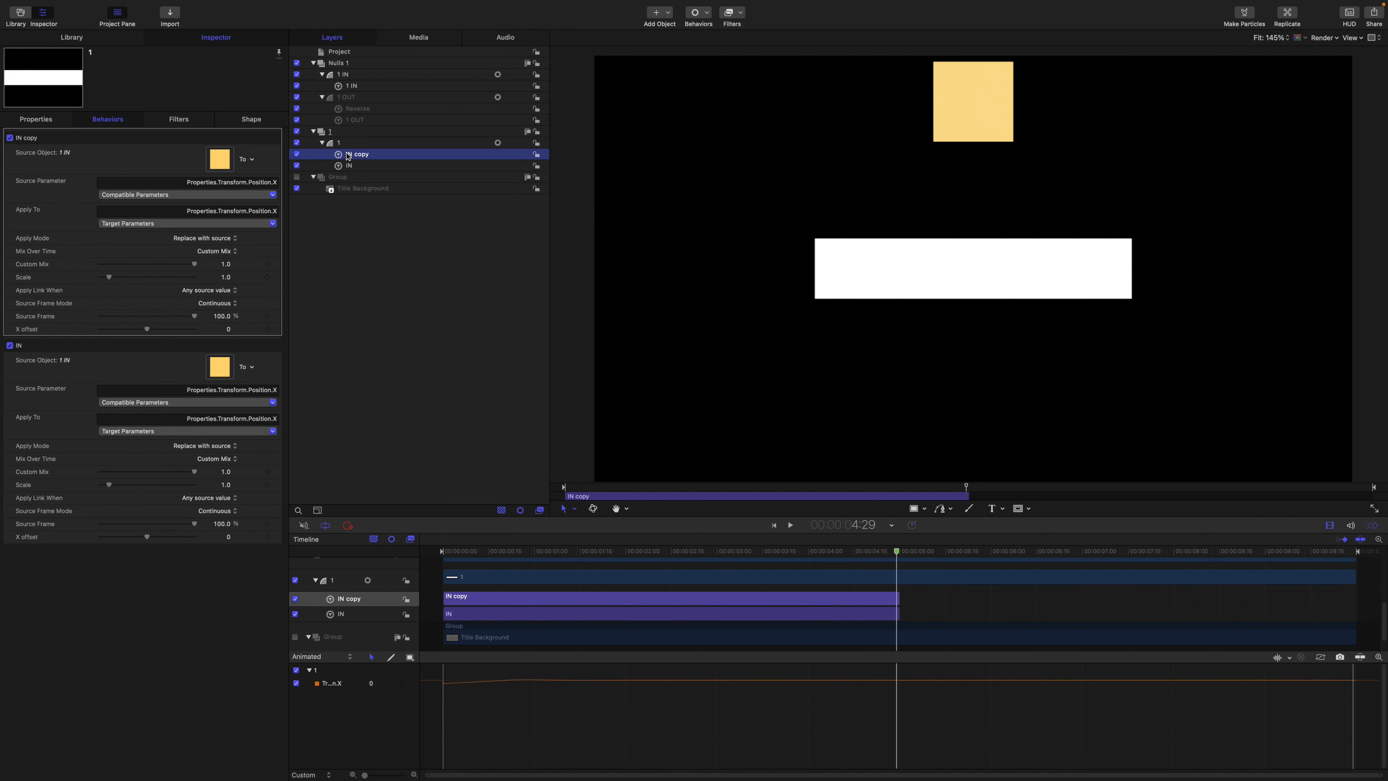
pyautogui.press('super+bracketleft')
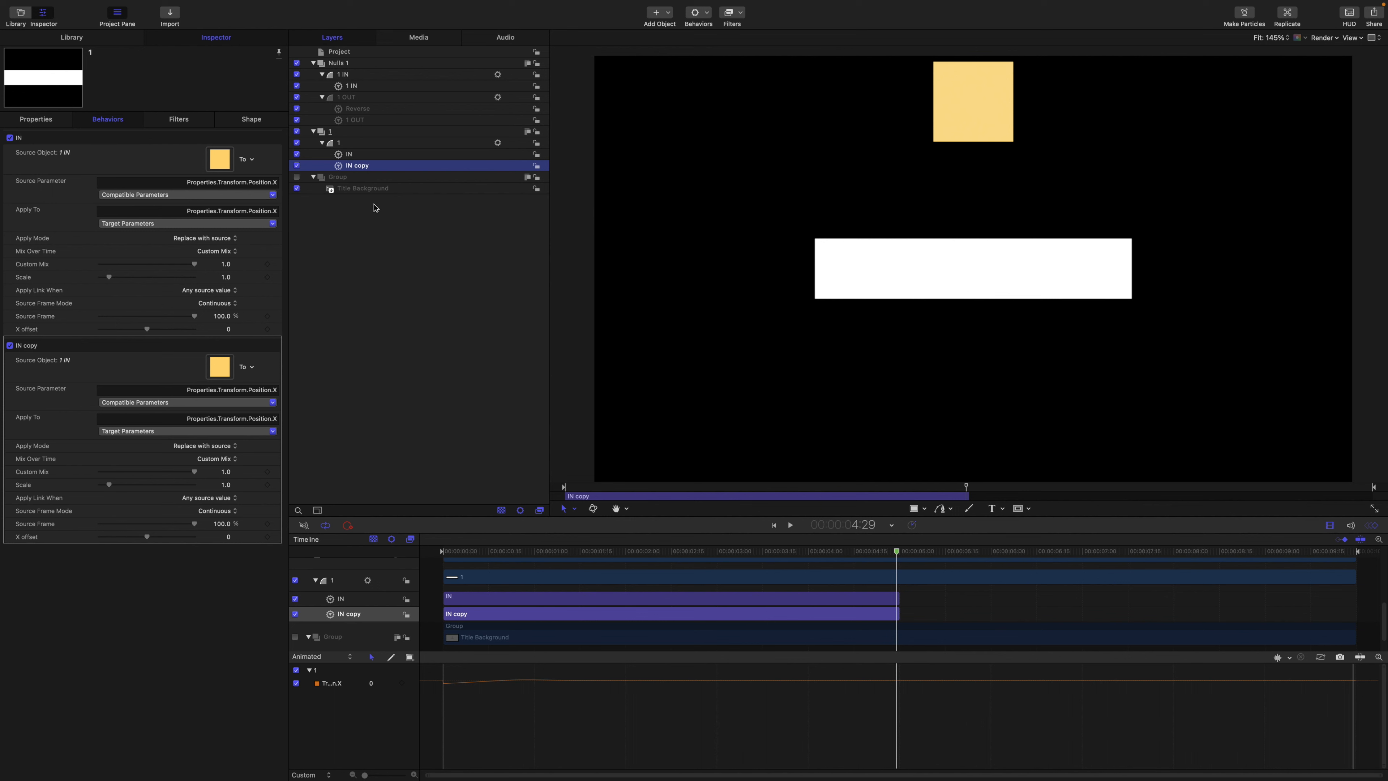
pyautogui.doubleClick(368, 166)
pyautogui.press('BackSpace')
pyautogui.press('BackSpace')
pyautogui.press('BackSpace')
pyautogui.press('BackSpace')
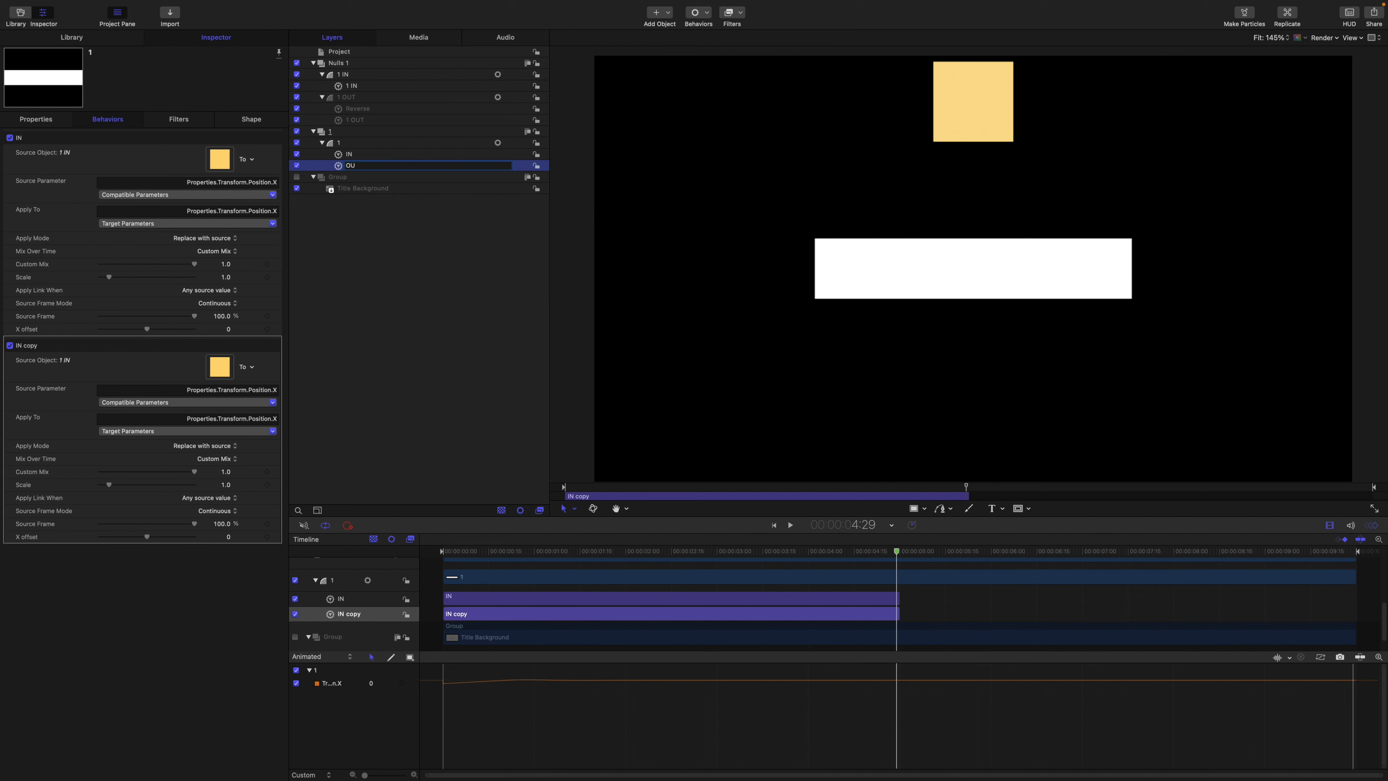
pyautogui.press('Return')
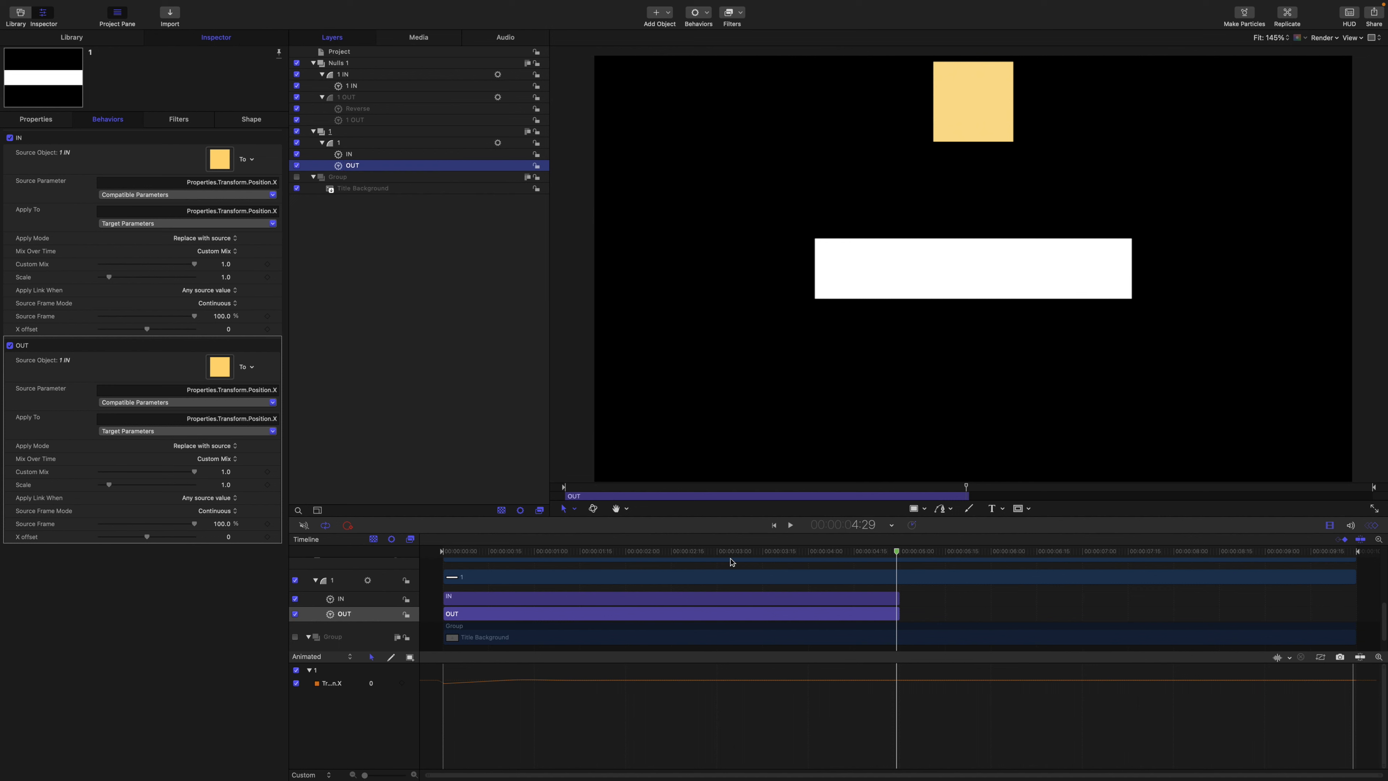
# - Shift the OUT behavior in time so it ends at 9:29, and assign the 1 OUT shape as its source object
pyautogui.moveTo(898, 553); pyautogui.dragTo(1387, 573)
pyautogui.hotkey('shift', ']')
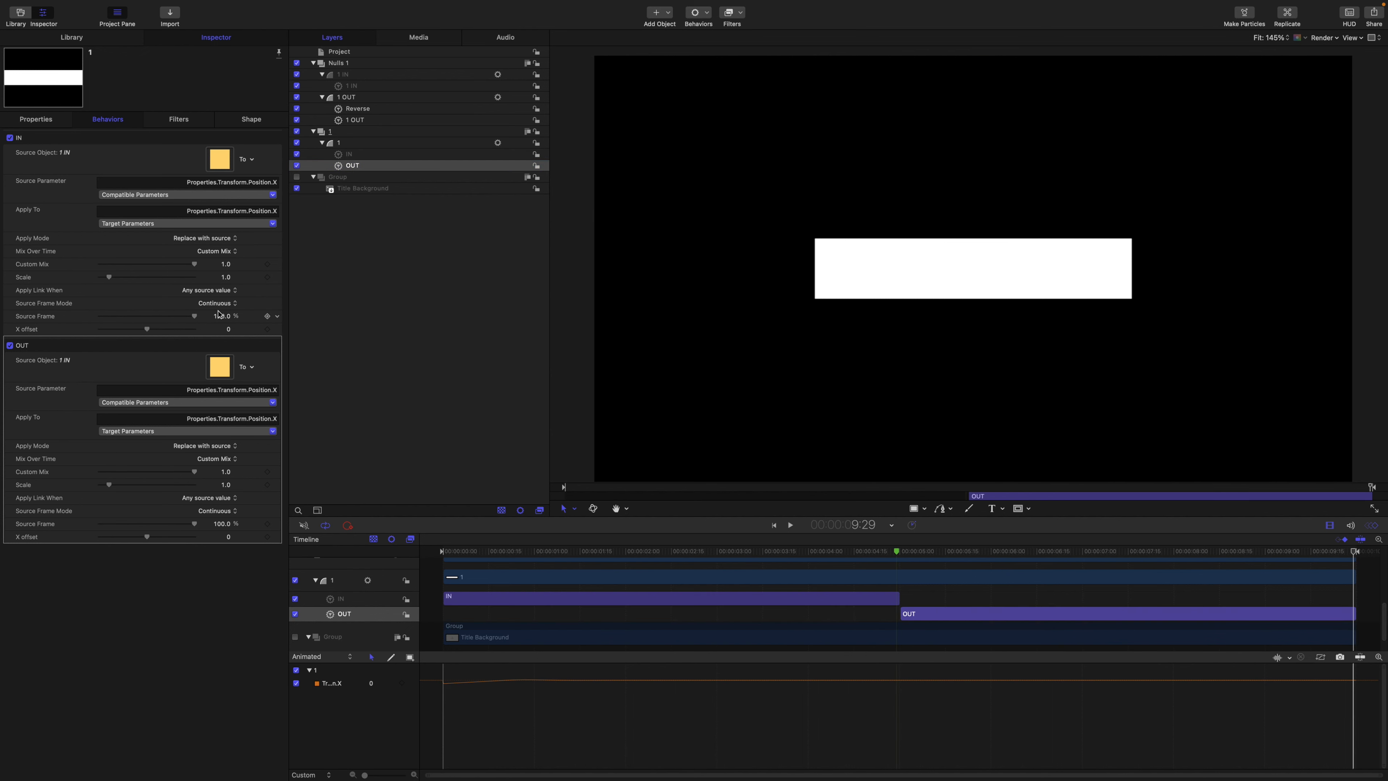
pyautogui.moveTo(346, 99); pyautogui.dragTo(221, 365)
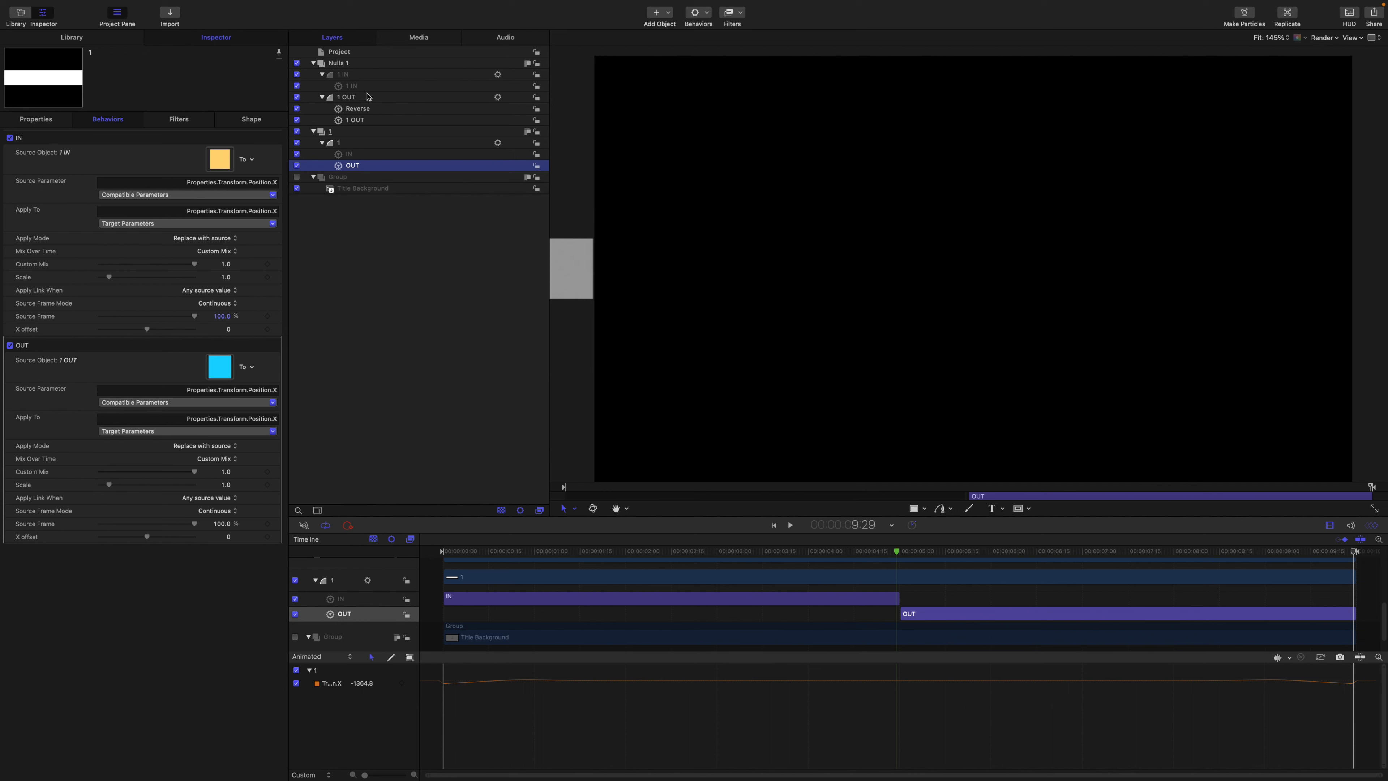
# - Fit the bar's Position X curve in the keyframe editor and examine its in and out motion over time
pyautogui.click(348, 145)
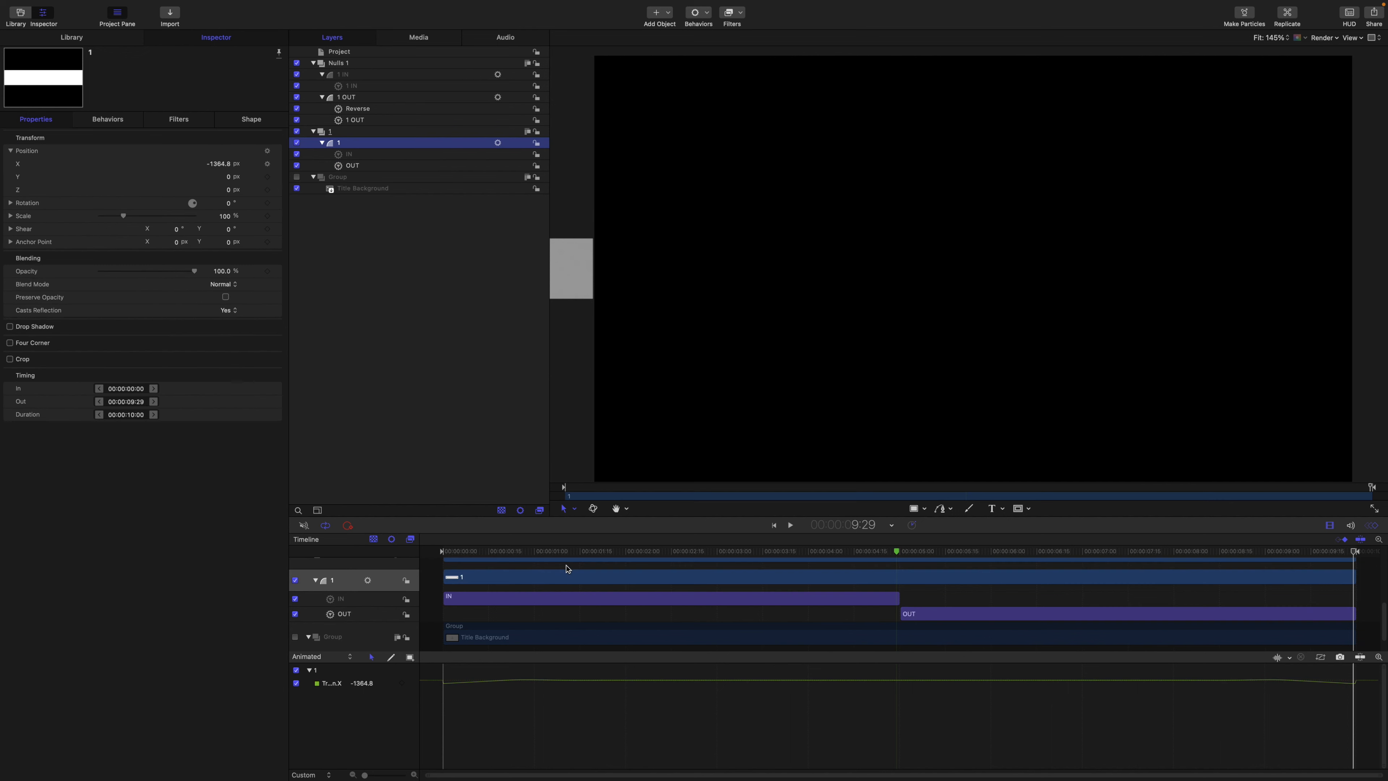
pyautogui.click(1379, 657)
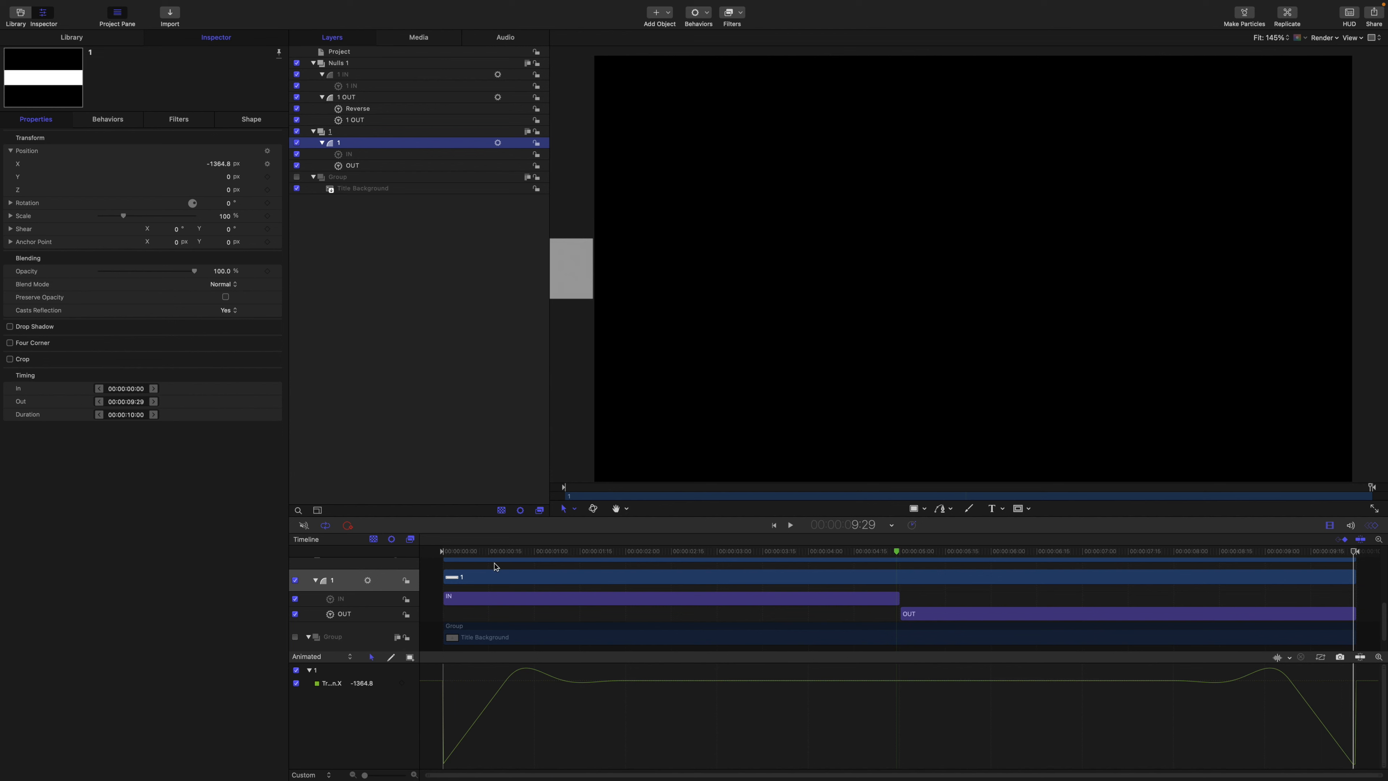
pyautogui.moveTo(1355, 555); pyautogui.dragTo(664, 561)
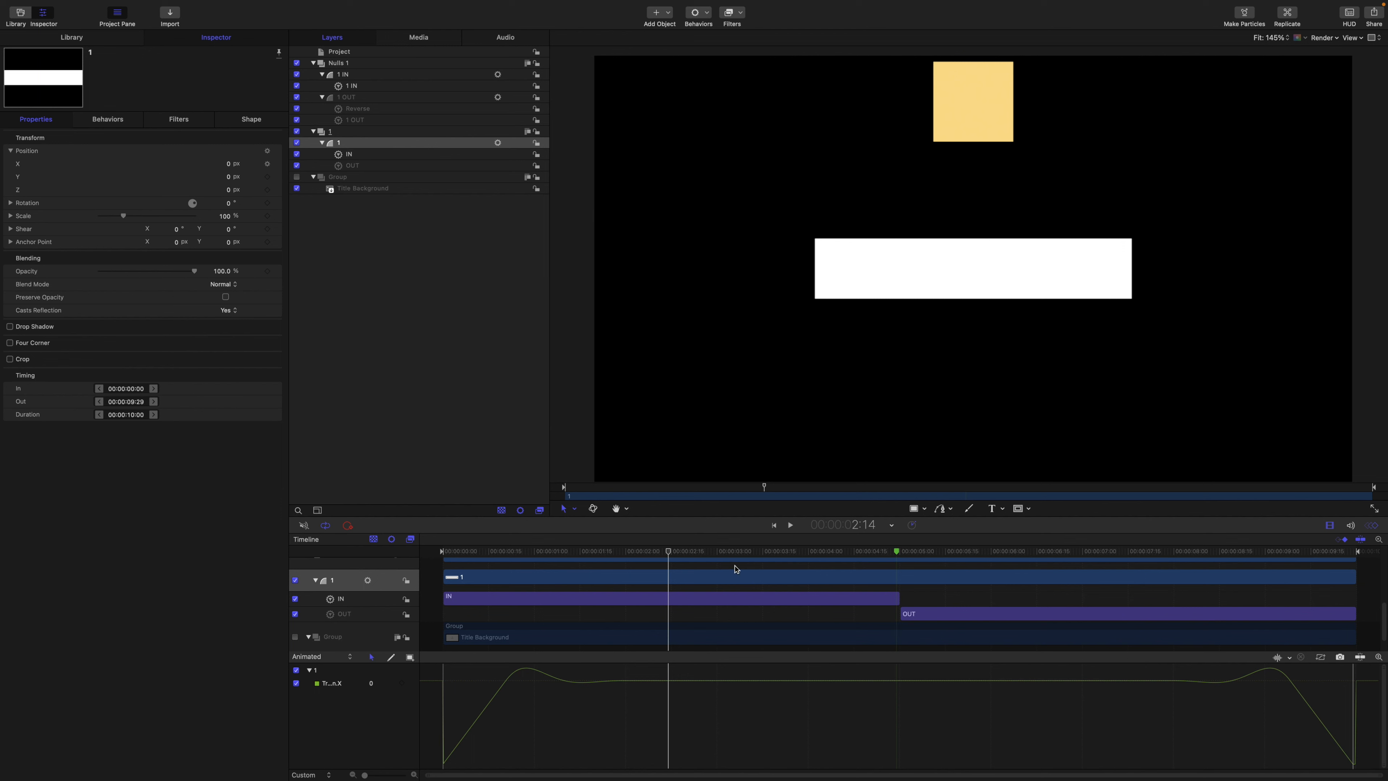
pyautogui.moveTo(669, 551); pyautogui.dragTo(831, 570)
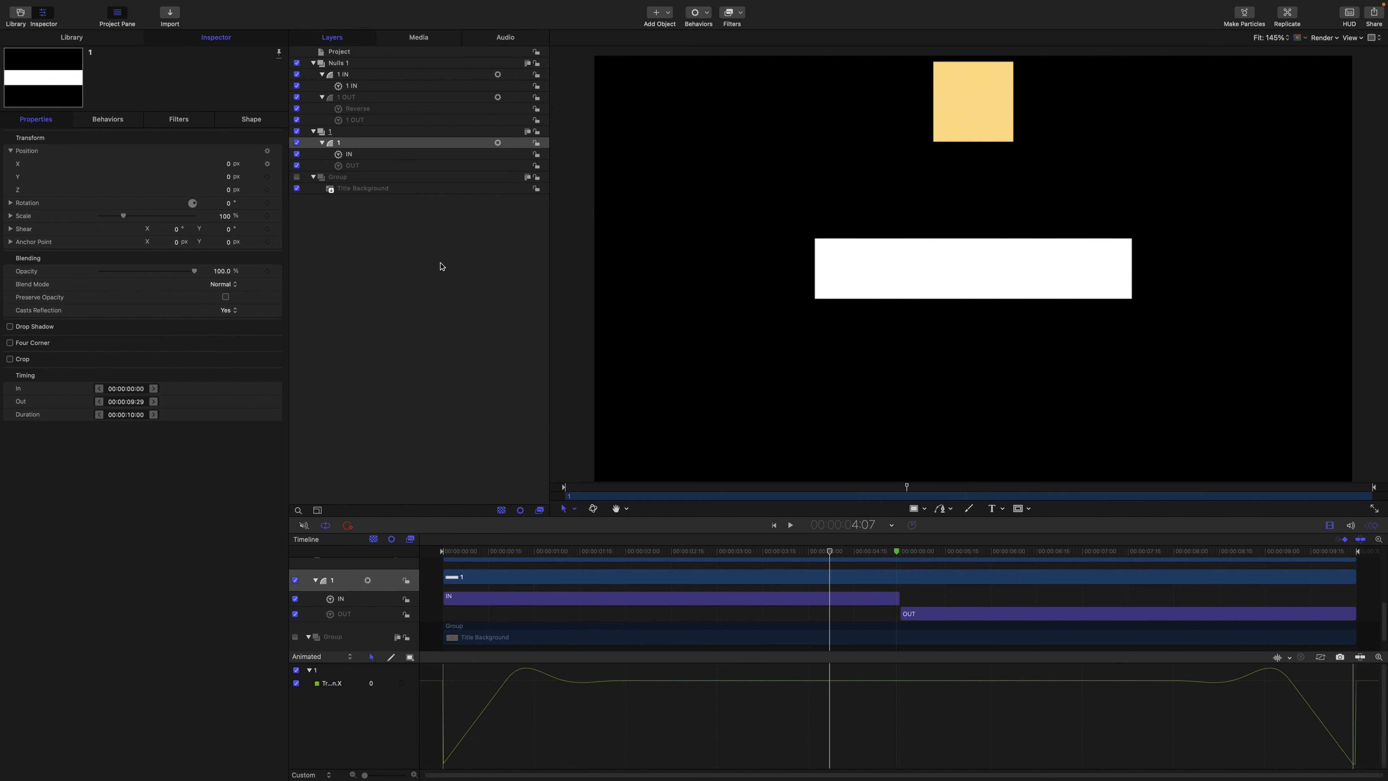
# - Hide the Nulls 1 group and play the bar's in and out animation from the start of the project
pyautogui.click(297, 63)
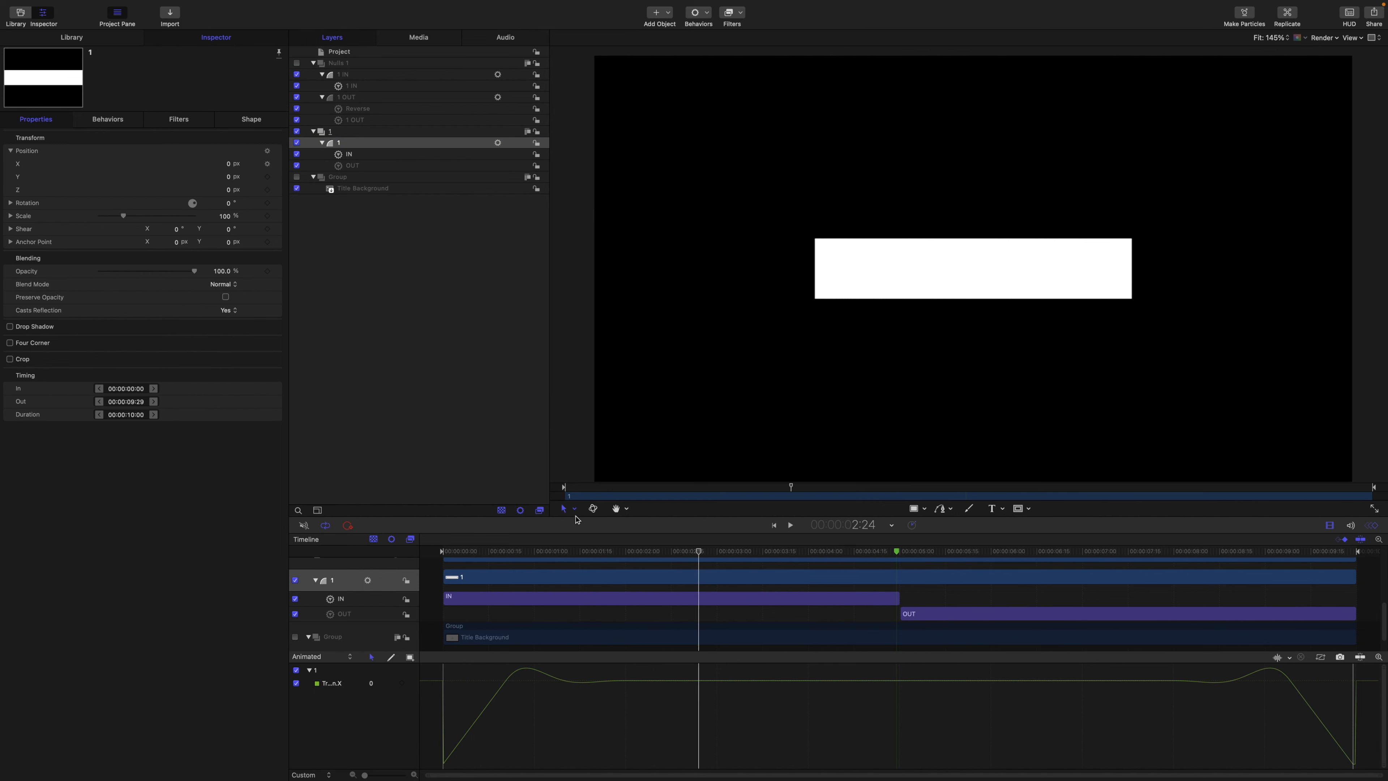
pyautogui.press('Home')
pyautogui.press('space')
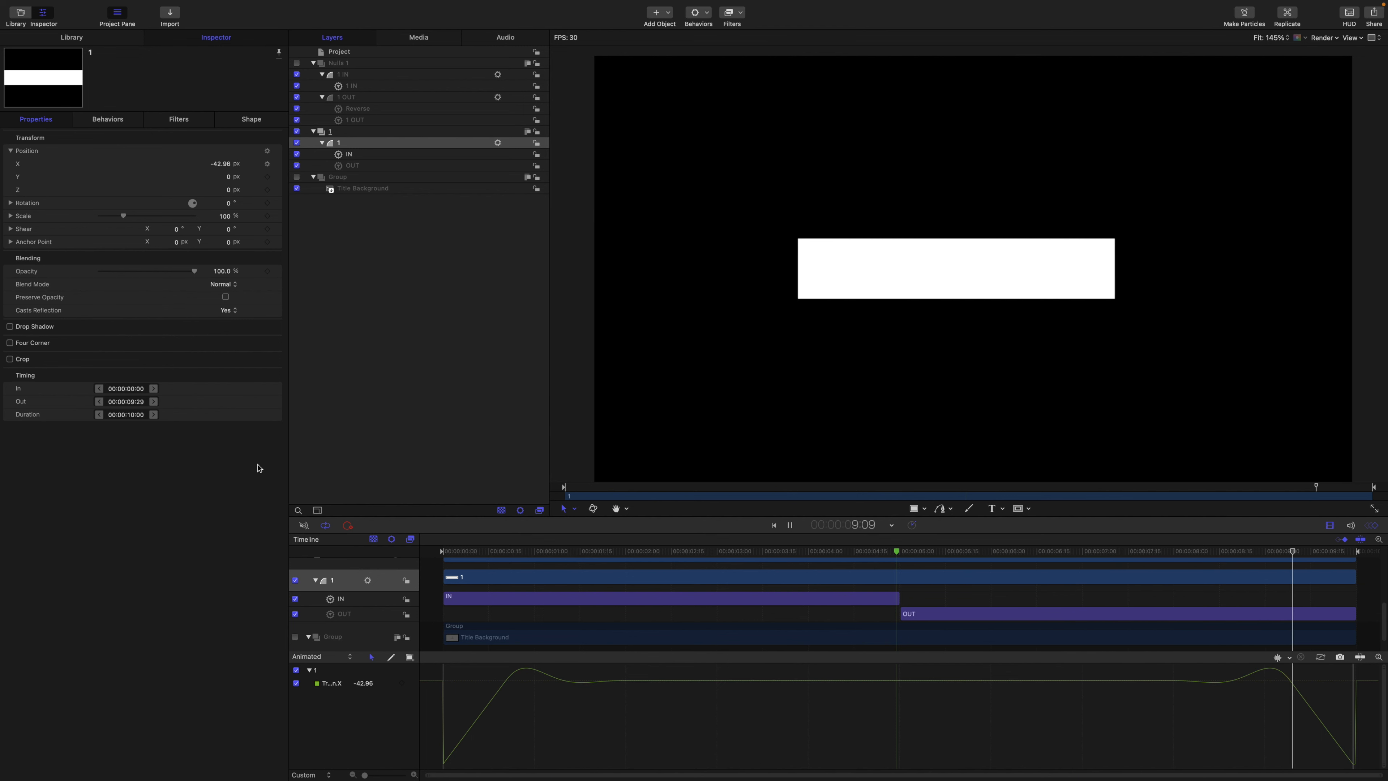
pyautogui.press('space')
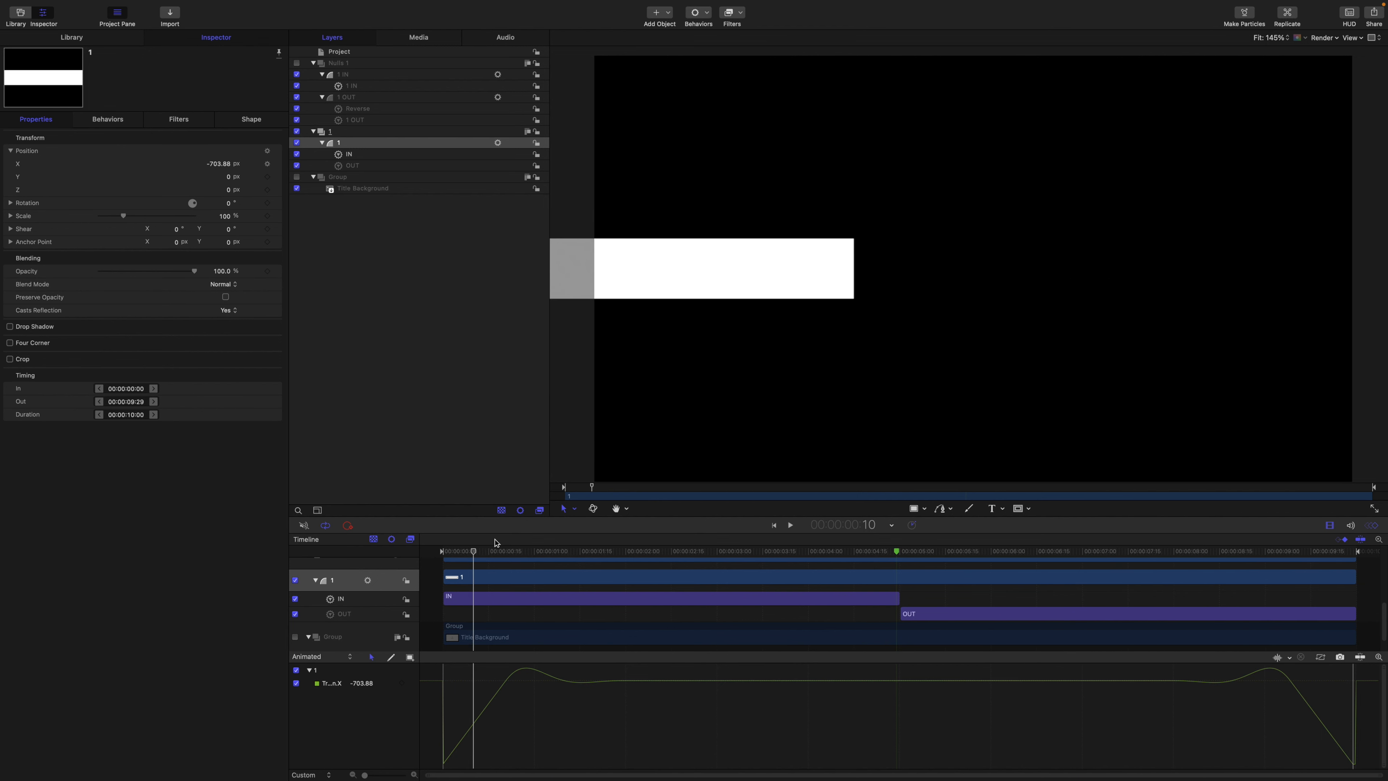
pyautogui.moveTo(475, 552); pyautogui.dragTo(840, 583)
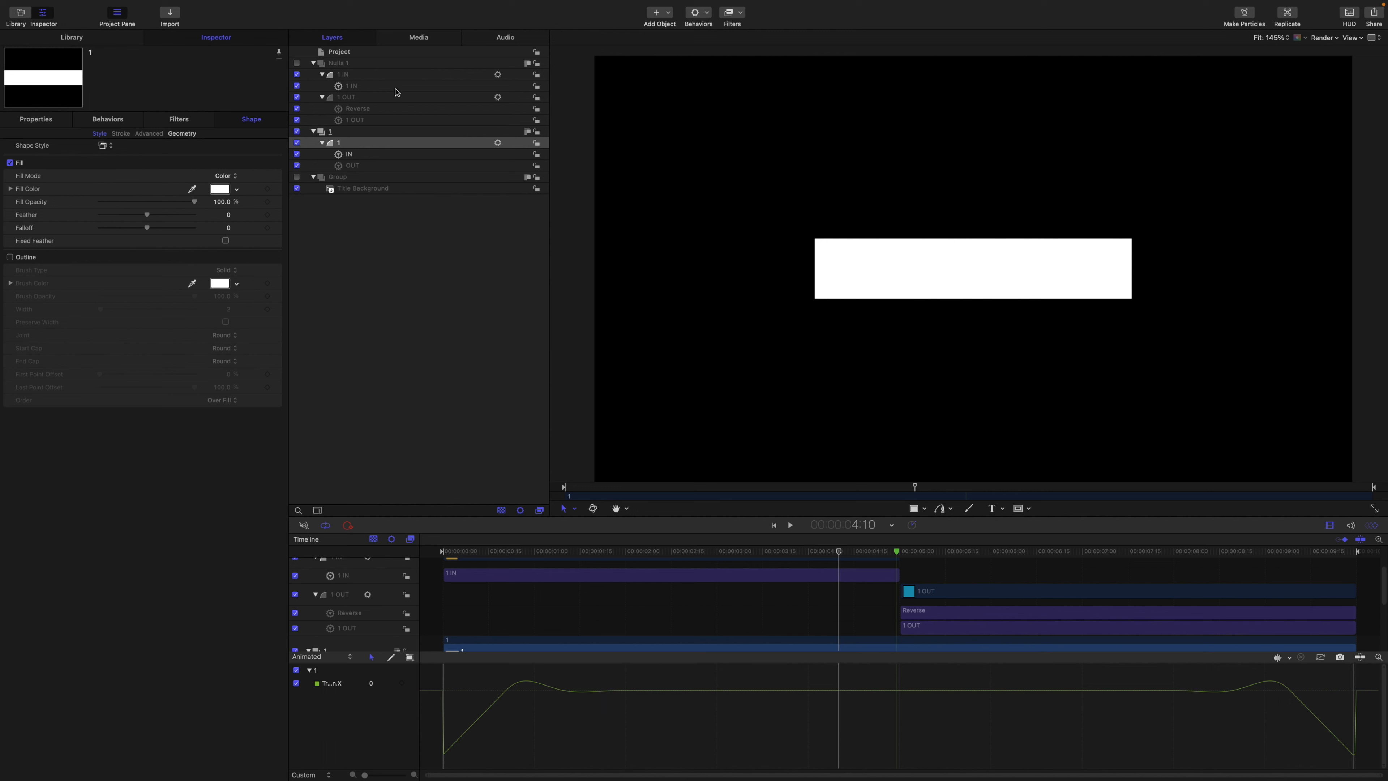
# - Nest the Nulls 1 group and the group 1 inside a new parent group named 1
pyautogui.click(314, 63)
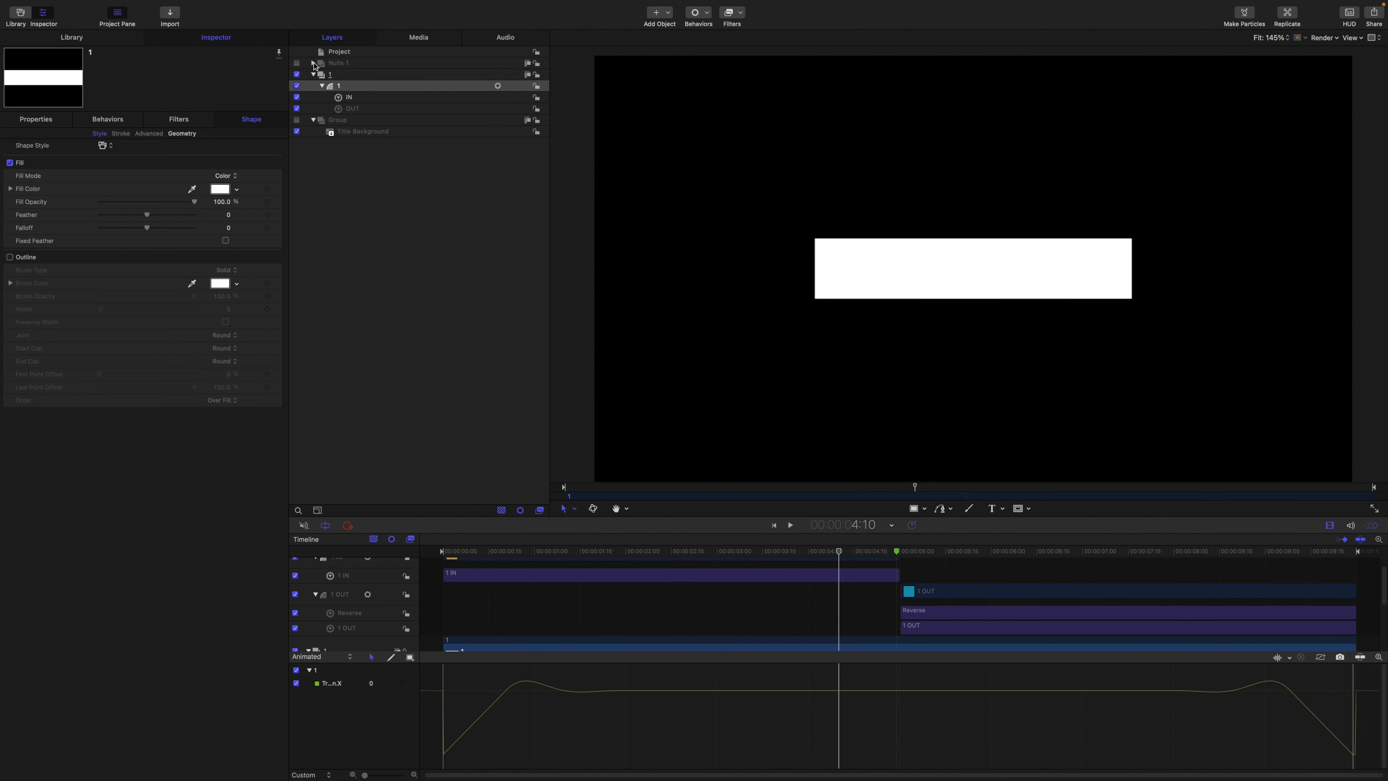
pyautogui.click(313, 75)
pyautogui.click(338, 64)
pyautogui.keyDown('shift'); pyautogui.click(337, 77); pyautogui.keyUp('shift')
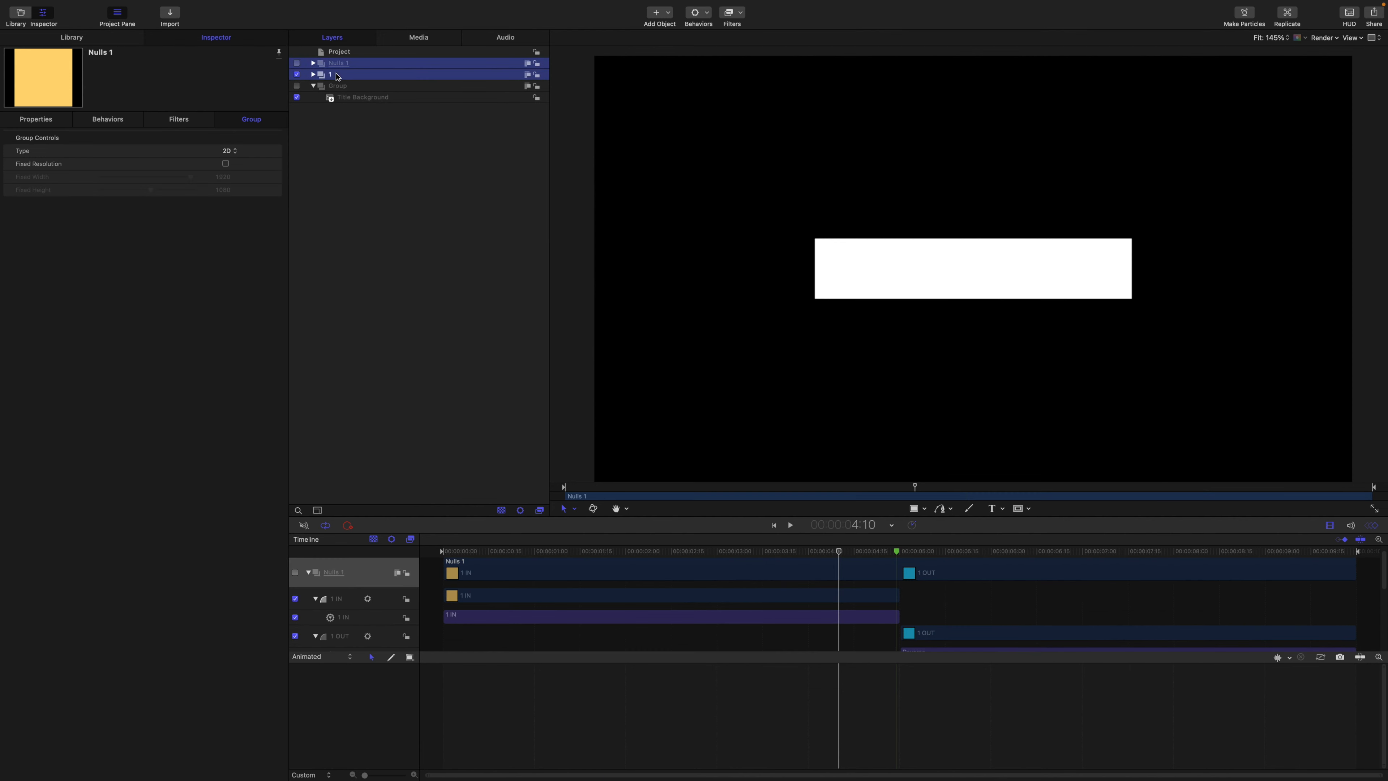
pyautogui.press('super+shift+g')
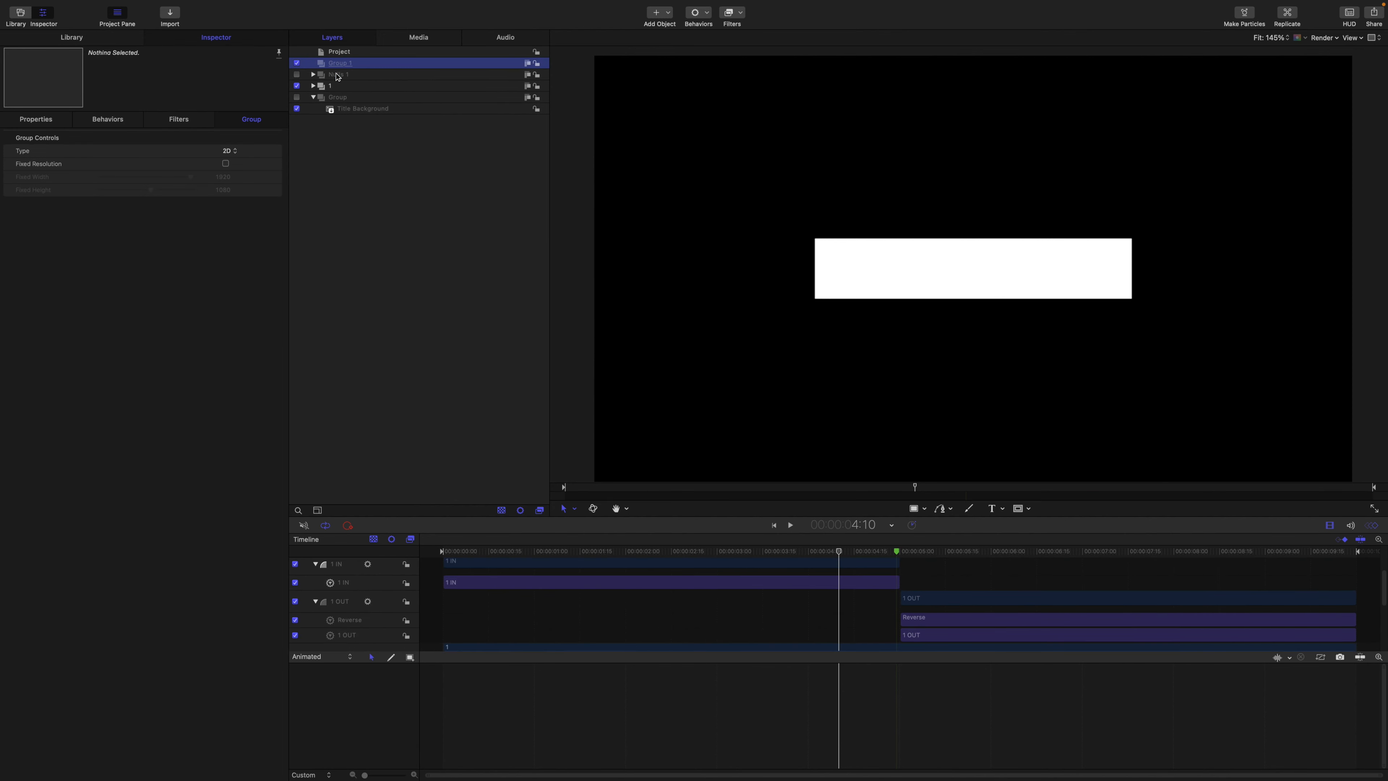
pyautogui.click(337, 77)
pyautogui.keyDown('shift'); pyautogui.click(338, 81); pyautogui.keyUp('shift')
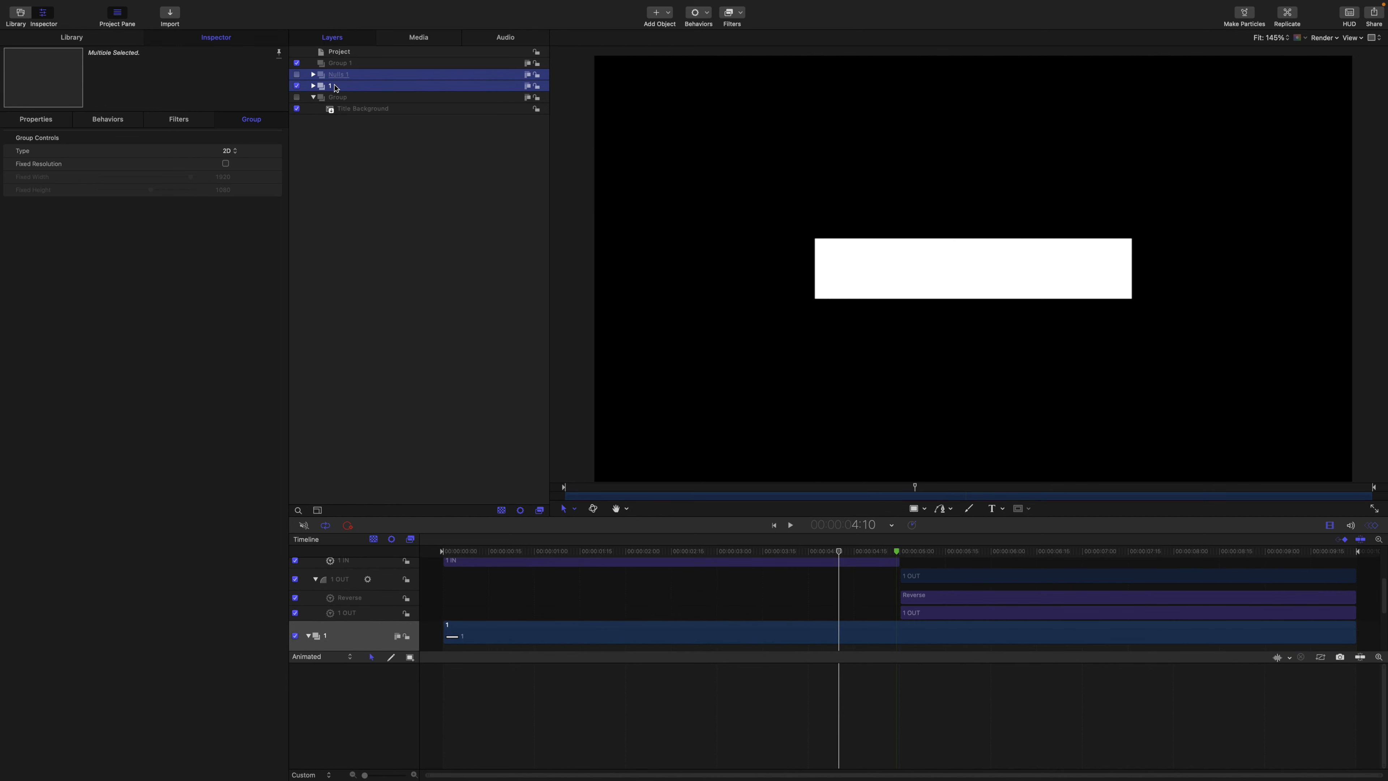
pyautogui.moveTo(337, 75); pyautogui.dragTo(339, 63)
pyautogui.doubleClick(343, 63)
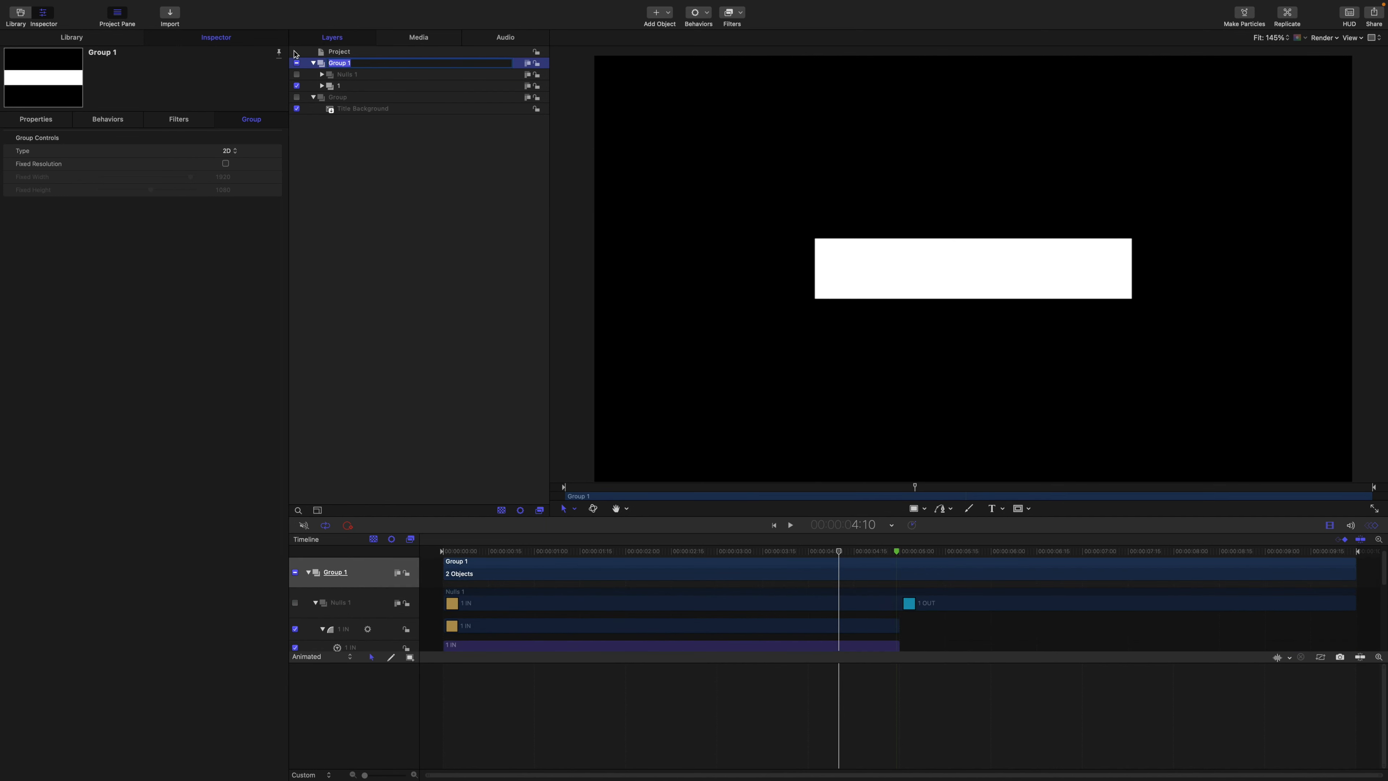
pyautogui.write('1')
pyautogui.press('Return')
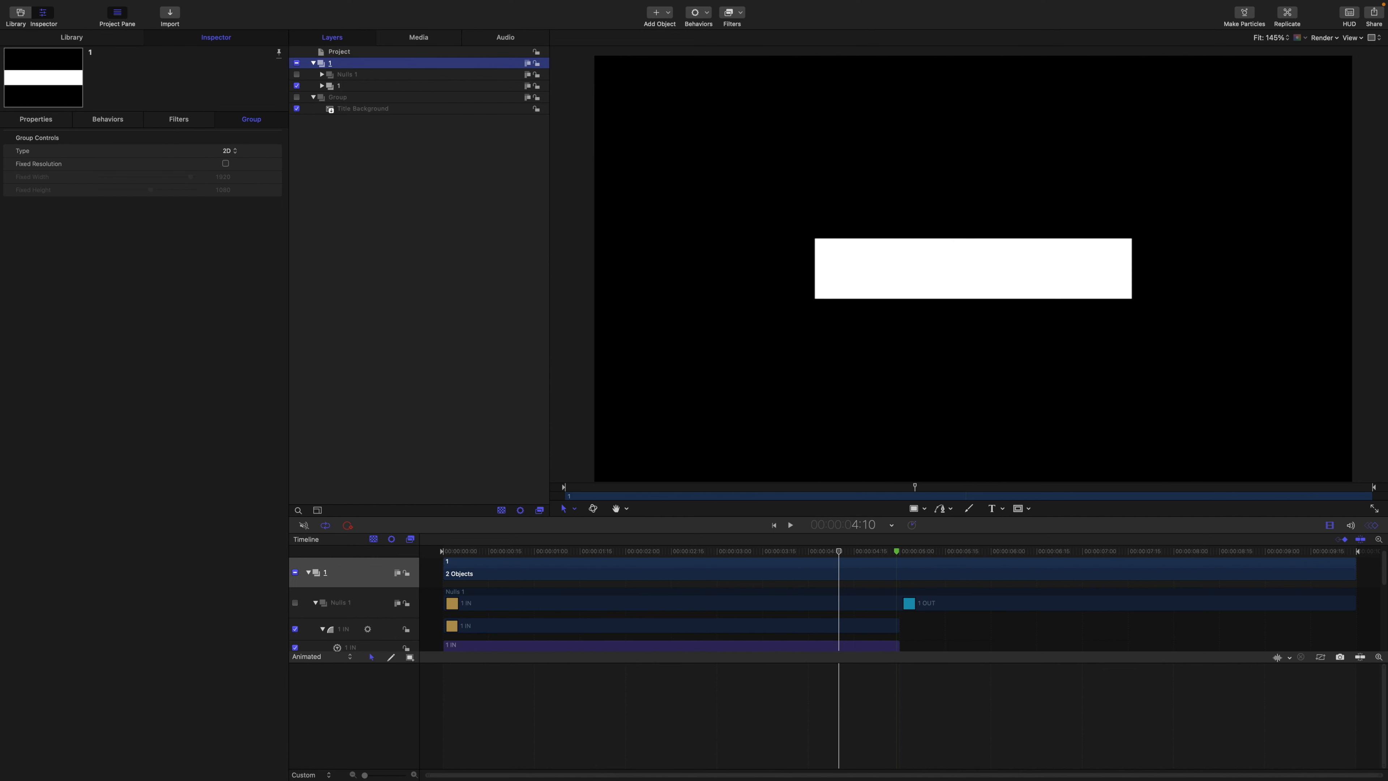
# - Duplicate the parent group 1 as a group named 2 and set its Position Y to 168 px
pyautogui.press('super+d')
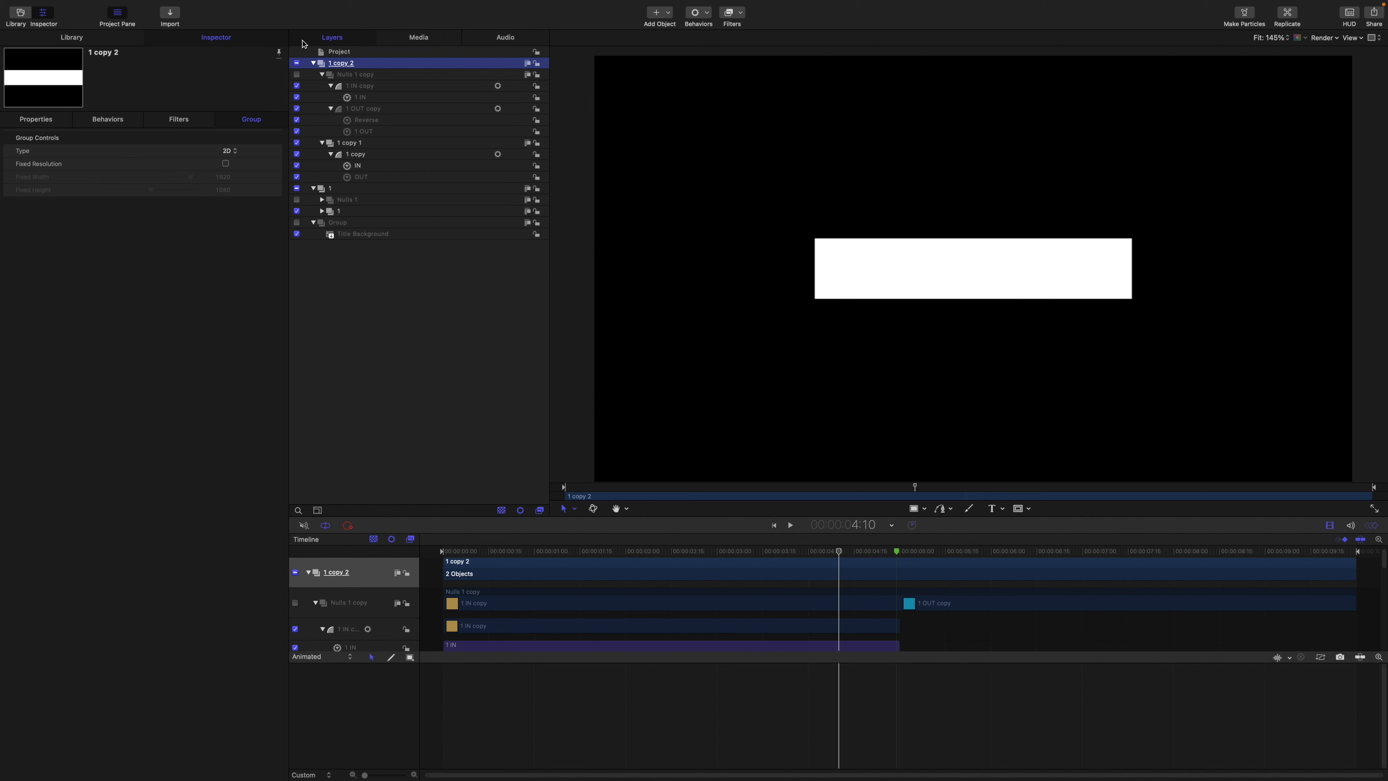
pyautogui.doubleClick(348, 64)
pyautogui.write('2')
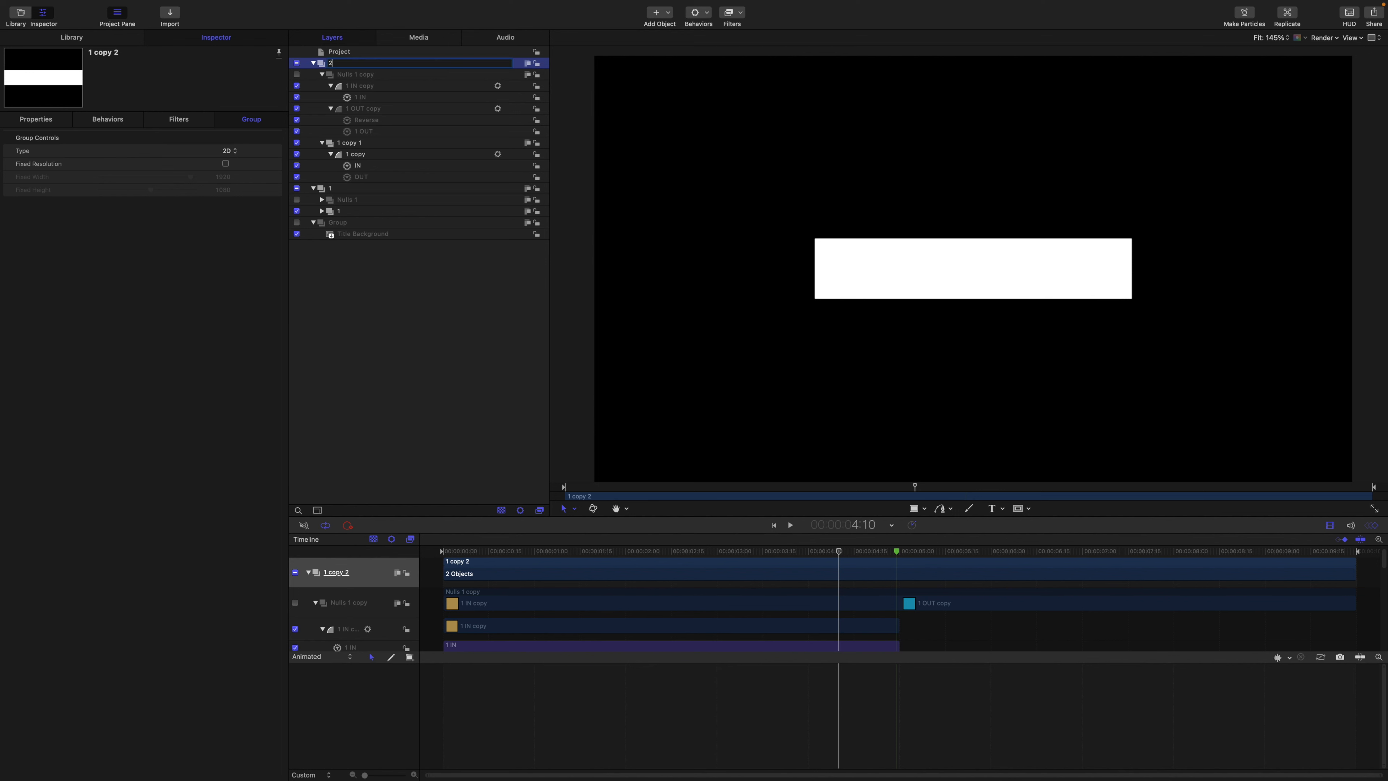
pyautogui.press('Return')
pyautogui.click(30, 118)
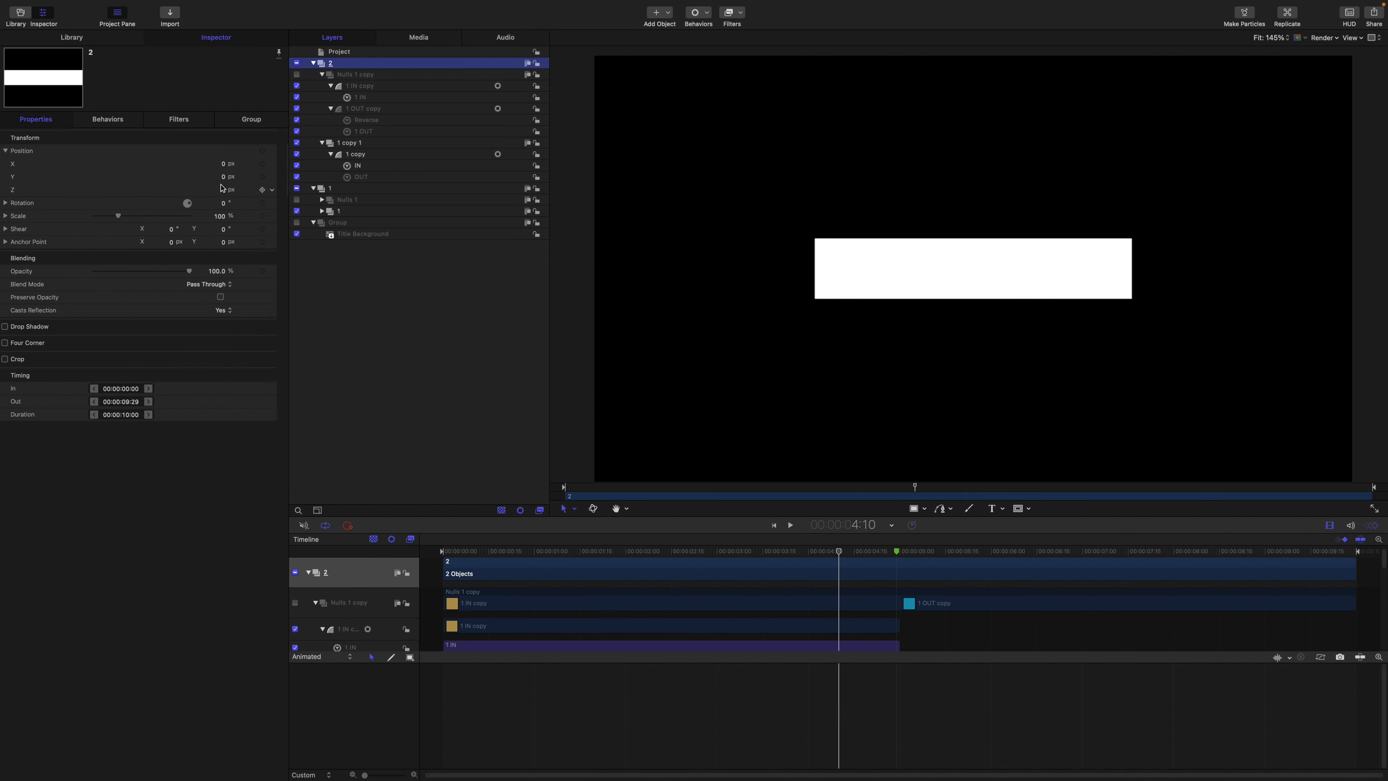
pyautogui.moveTo(229, 180); pyautogui.dragTo(275, 180)
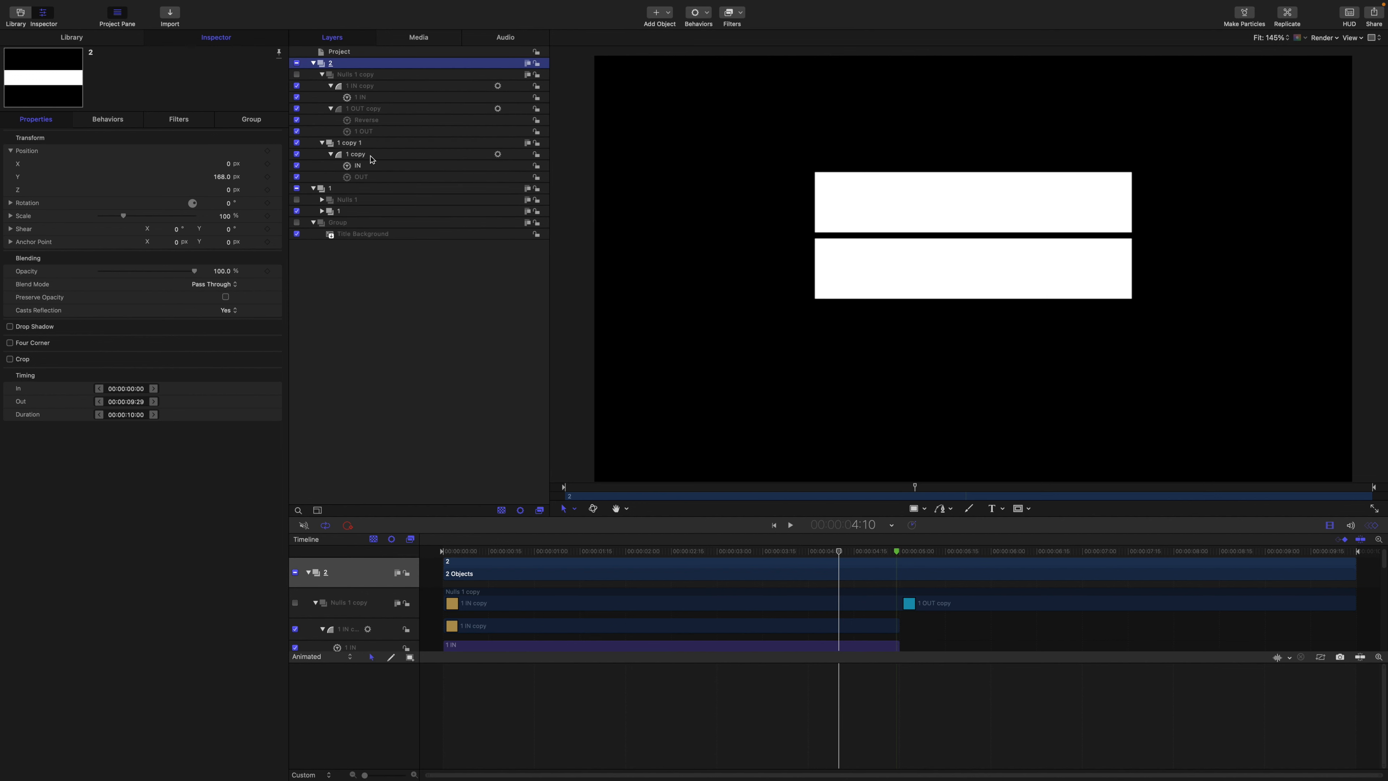
# - Rename the duplicated nulls group inside group 2 as Nulls 2
pyautogui.doubleClick(369, 75)
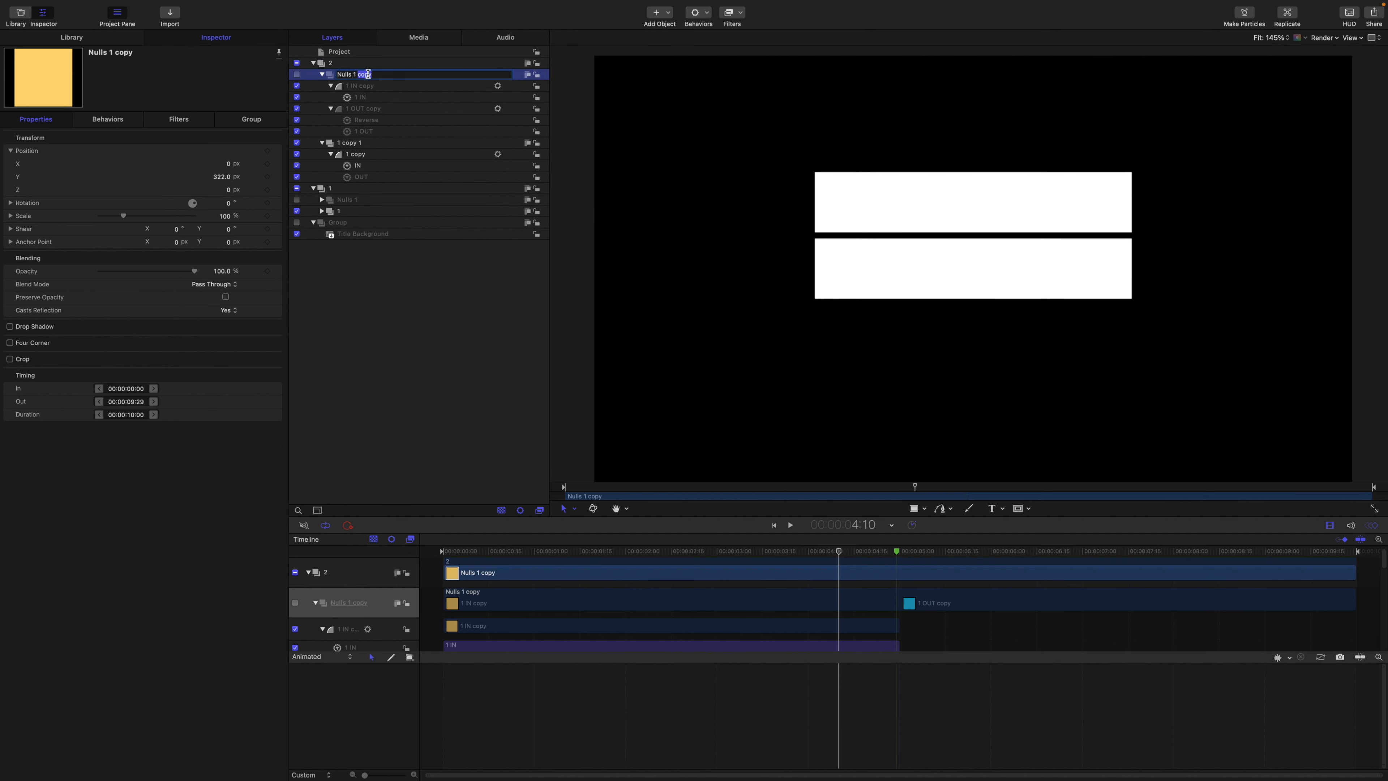
pyautogui.press('BackSpace')
pyautogui.press('BackSpace')
pyautogui.press('BackSpace')
pyautogui.write('2')
pyautogui.press('Return')
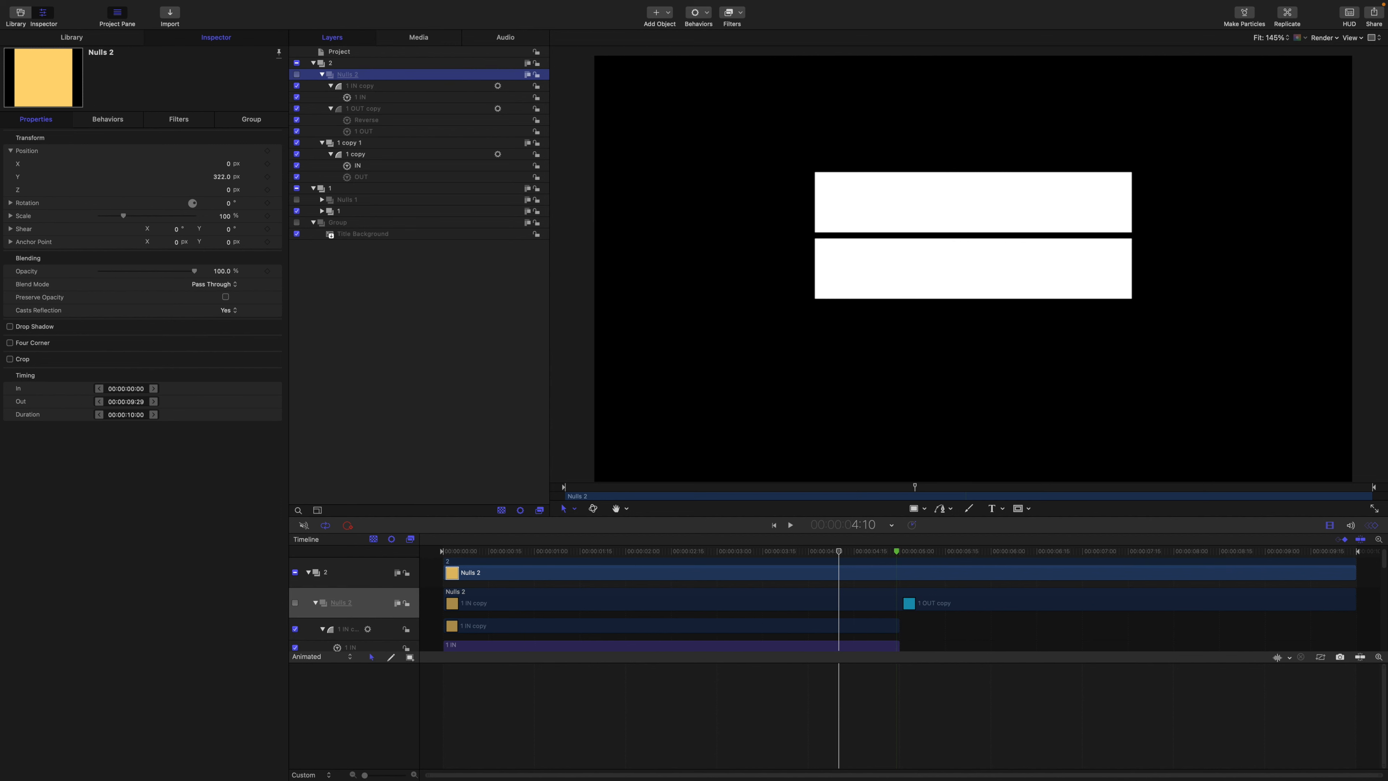
# - Rename the copied IN shape and its behavior in Nulls 2 as 2 IN
pyautogui.doubleClick(352, 87)
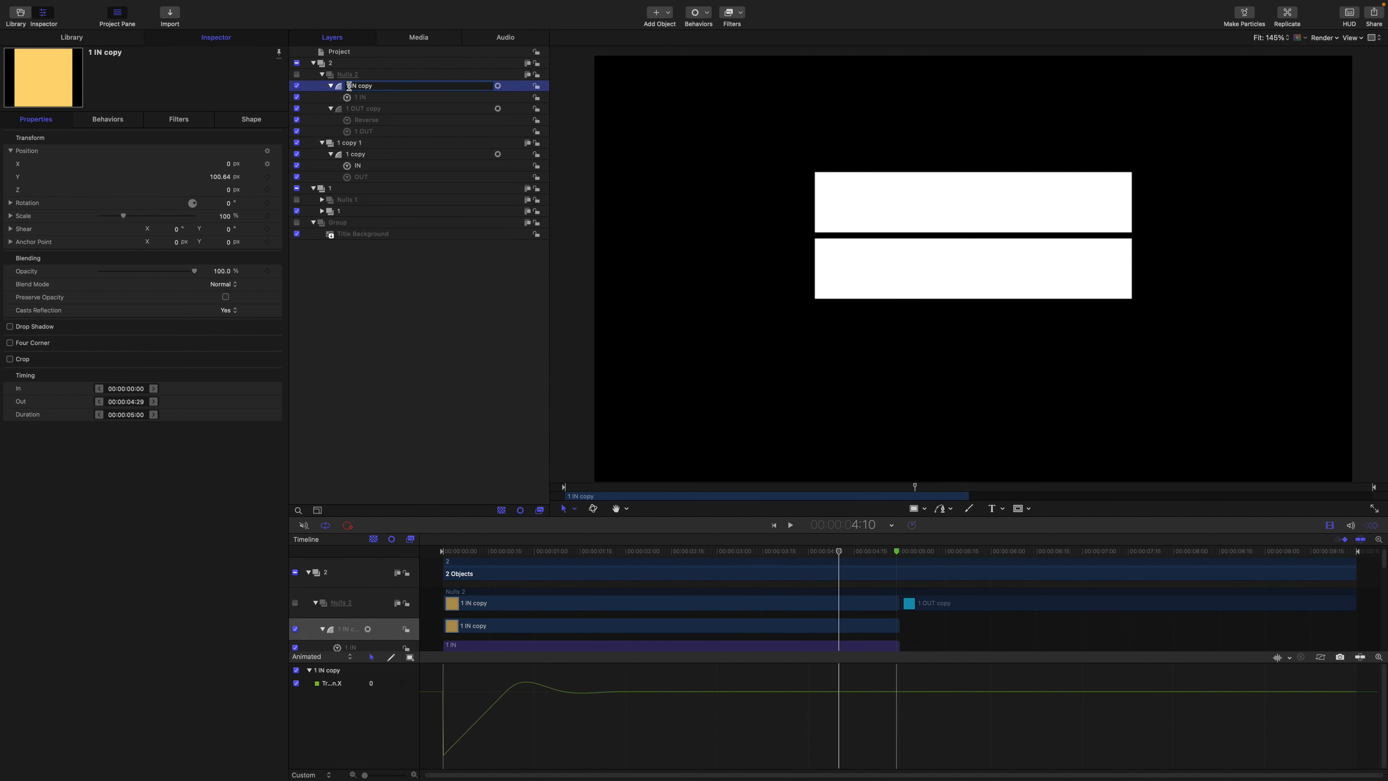
pyautogui.press('BackSpace')
pyautogui.write('2 IN')
pyautogui.press('Return')
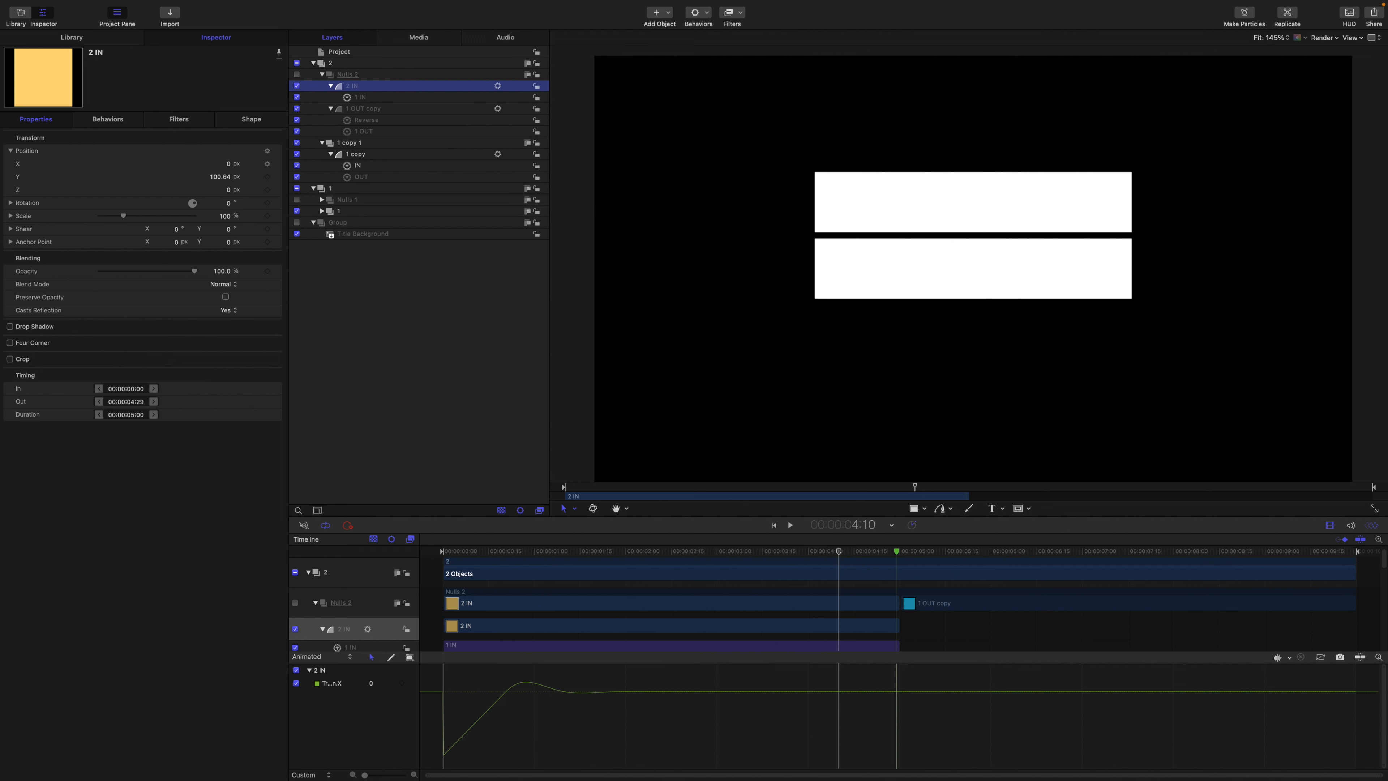
pyautogui.doubleClick(359, 98)
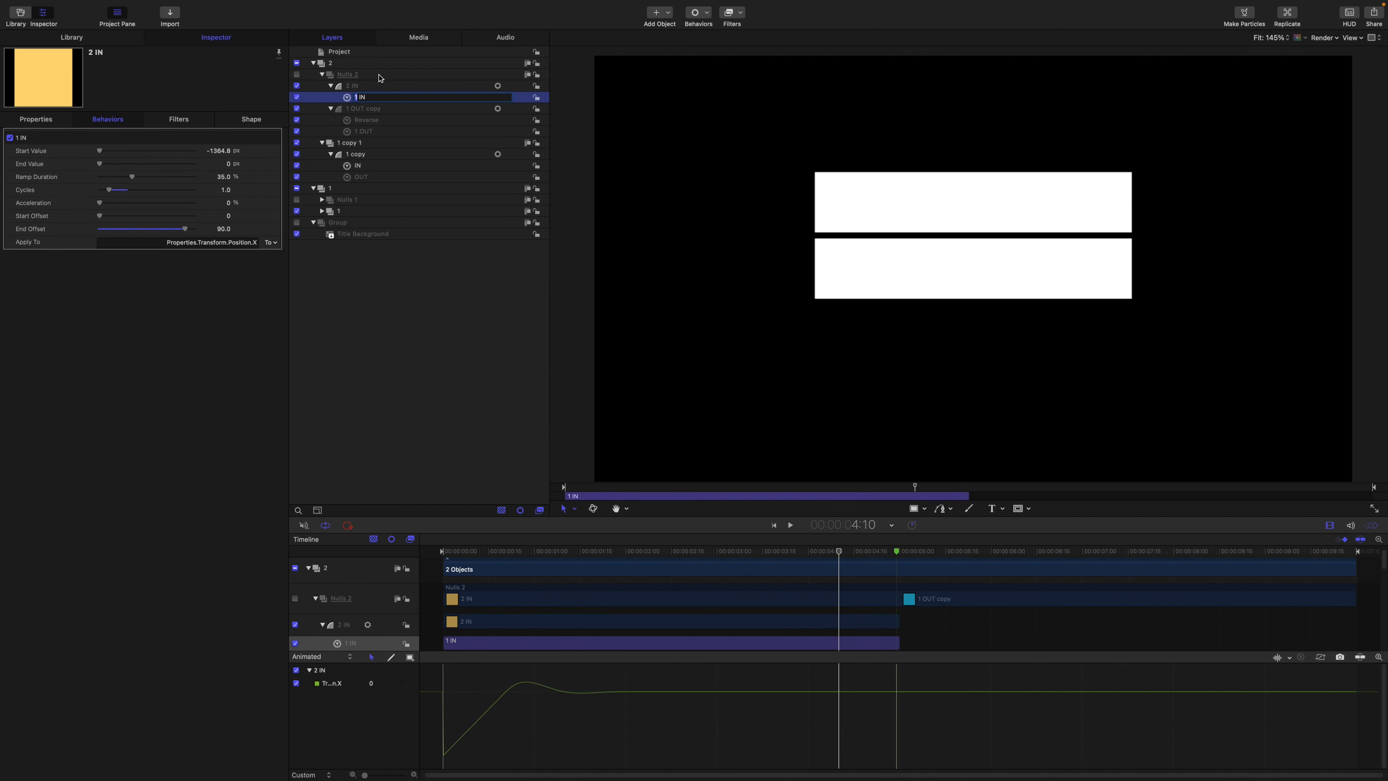
pyautogui.write('2')
pyautogui.press('Return')
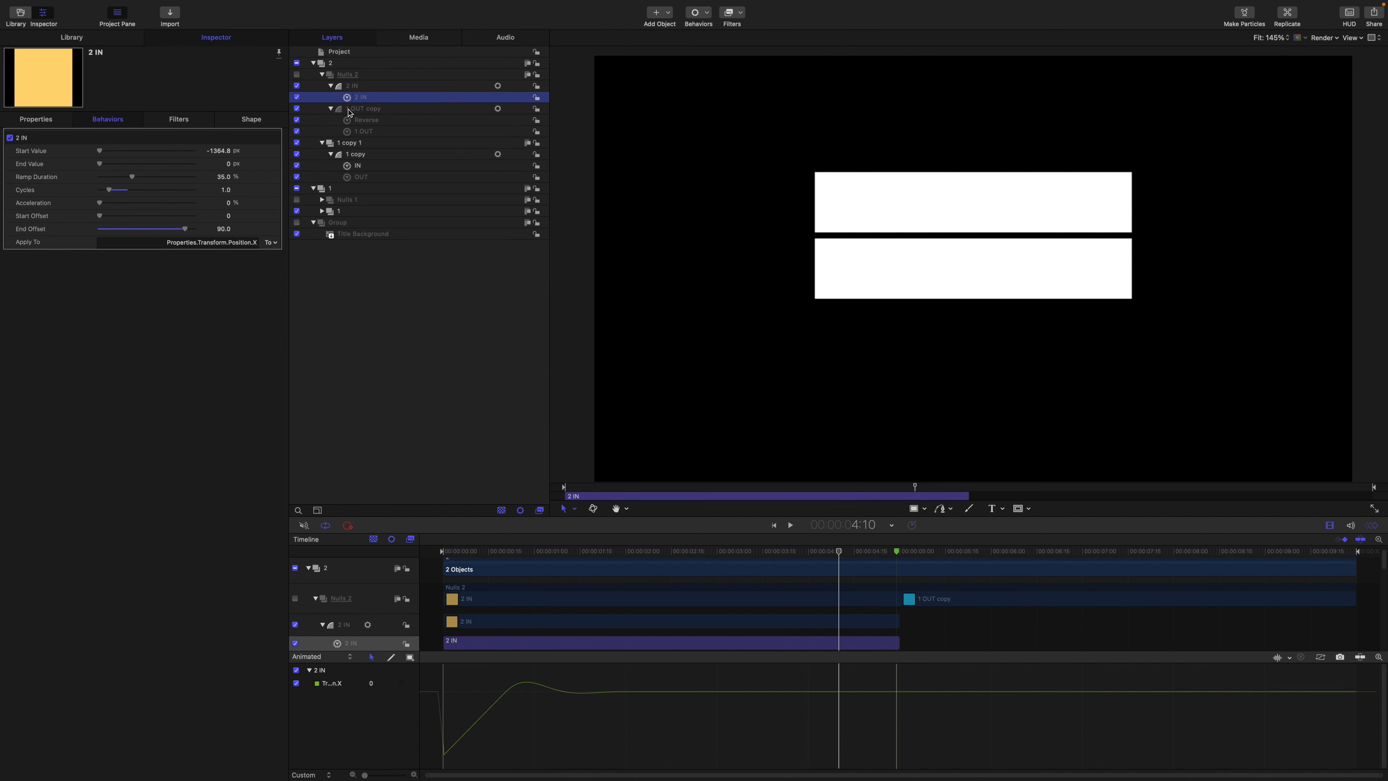
# - Rename the copied OUT shape and its 1 OUT behavior in Nulls 2 as 2 OUT
pyautogui.doubleClick(348, 108)
pyautogui.write('2')
pyautogui.press('BackSpace')
pyautogui.press('BackSpace')
pyautogui.press('BackSpace')
pyautogui.press('Return')
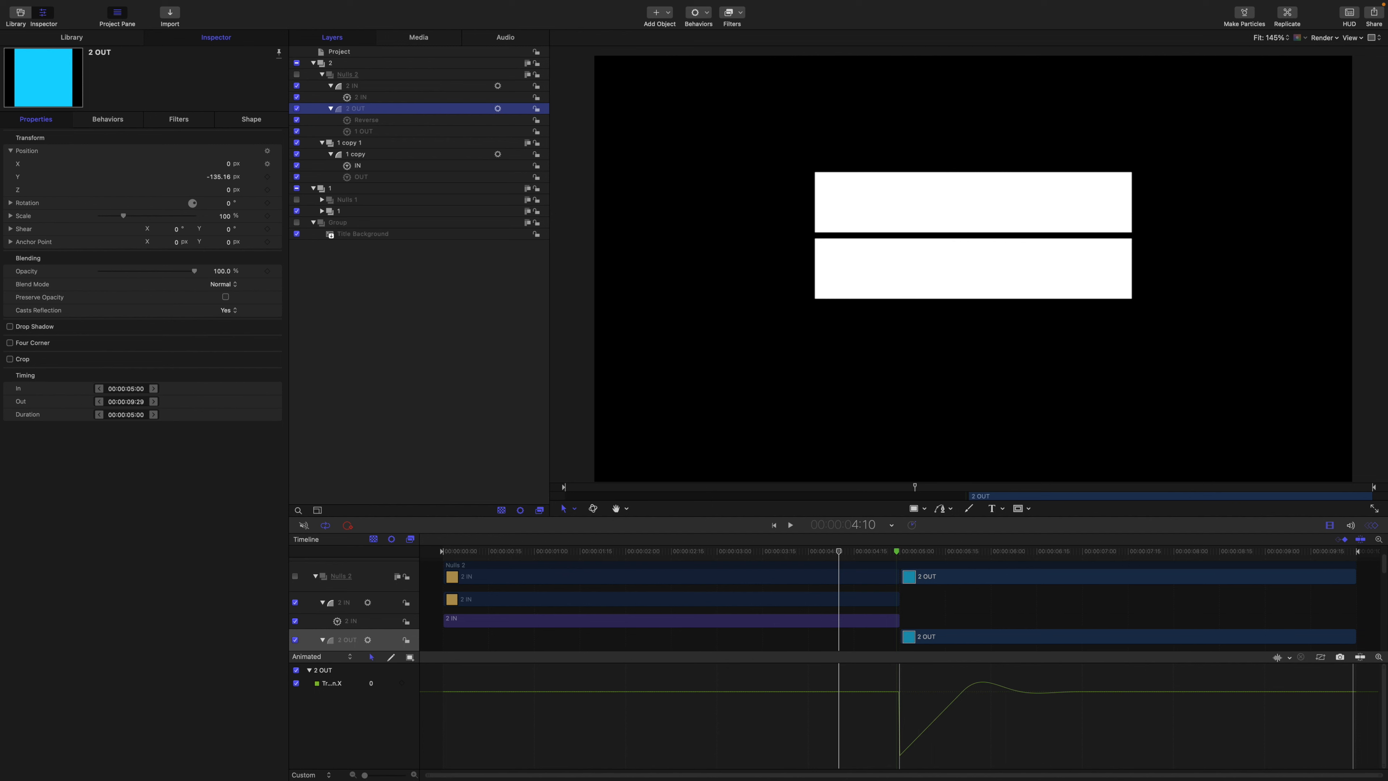
pyautogui.doubleClick(359, 131)
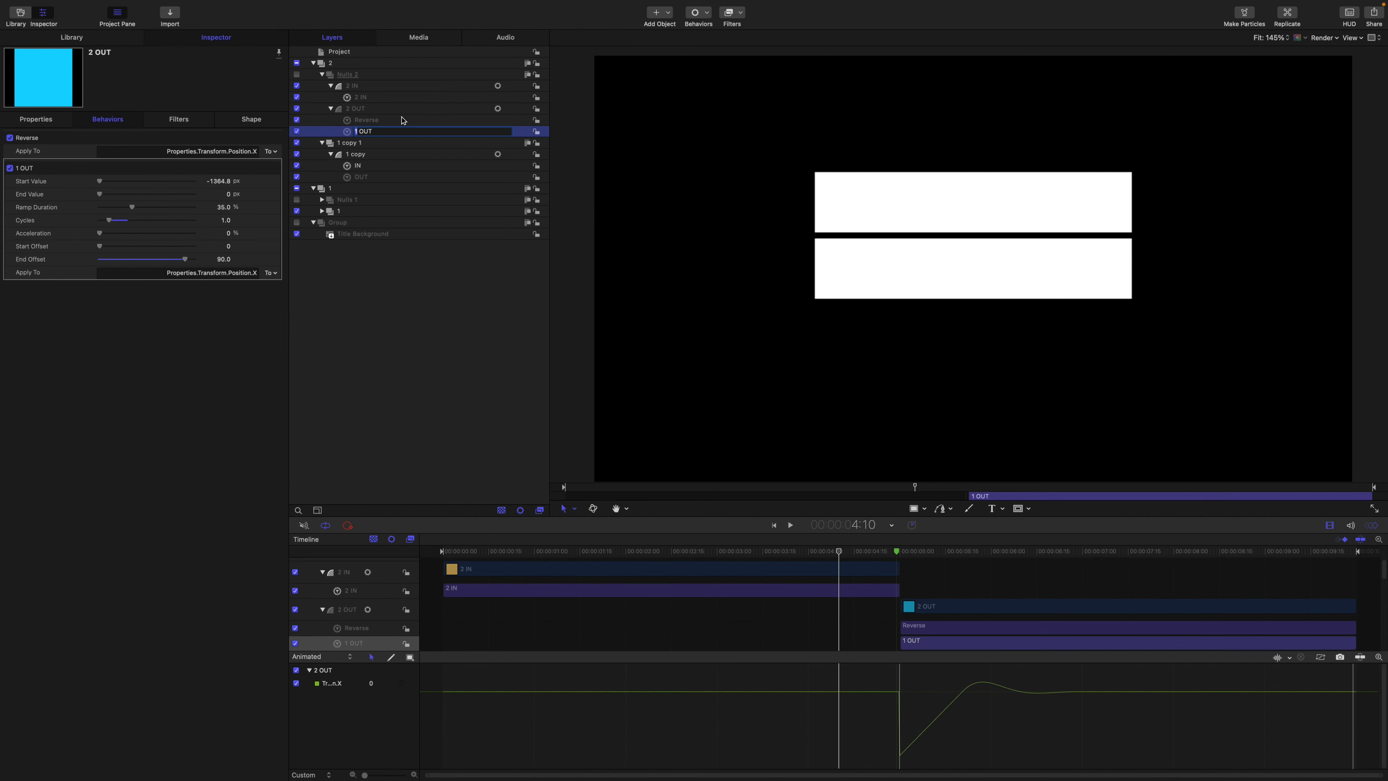
pyautogui.write('2 OUT')
pyautogui.press('Tab')
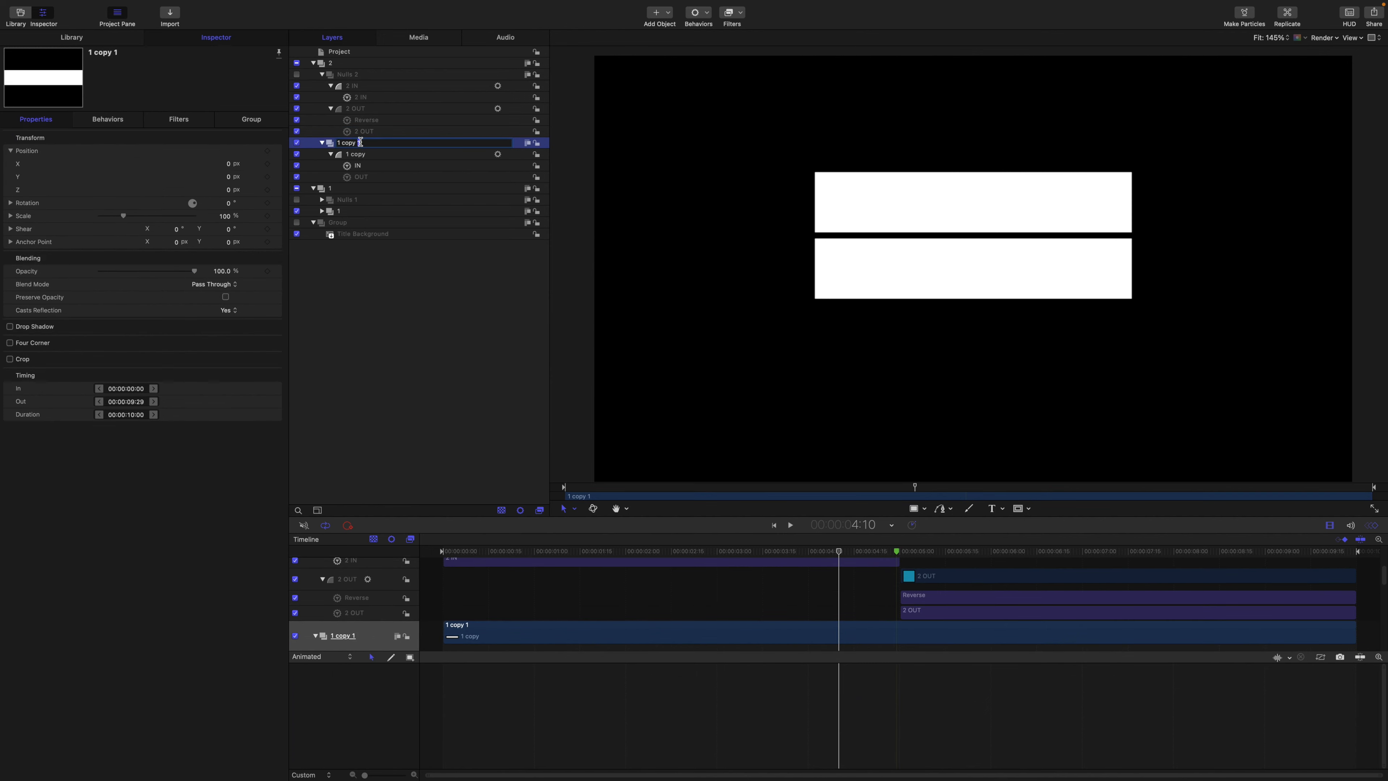
# - Rename the copied bar group and the bar shape inside it as 2
pyautogui.write('2')
pyautogui.click(353, 156)
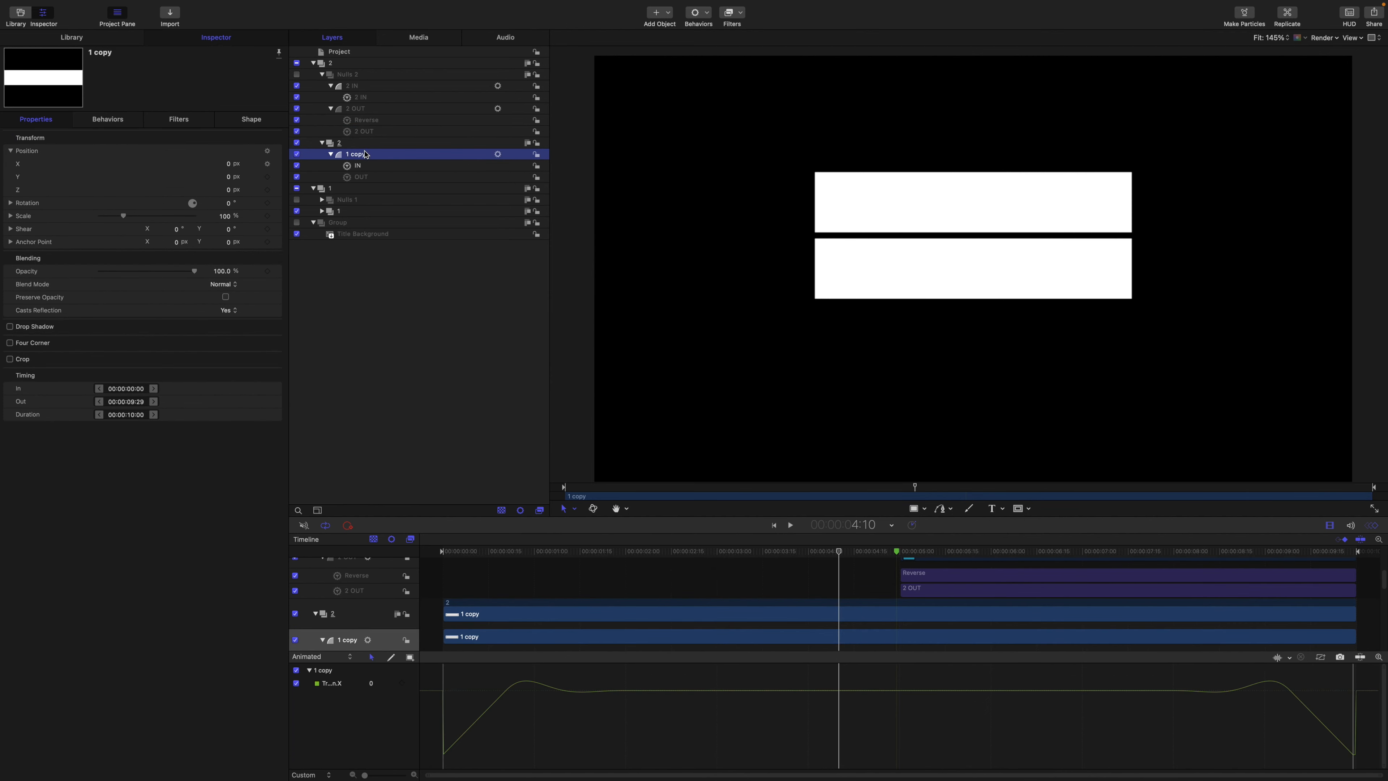
pyautogui.click(366, 155)
pyautogui.write('2')
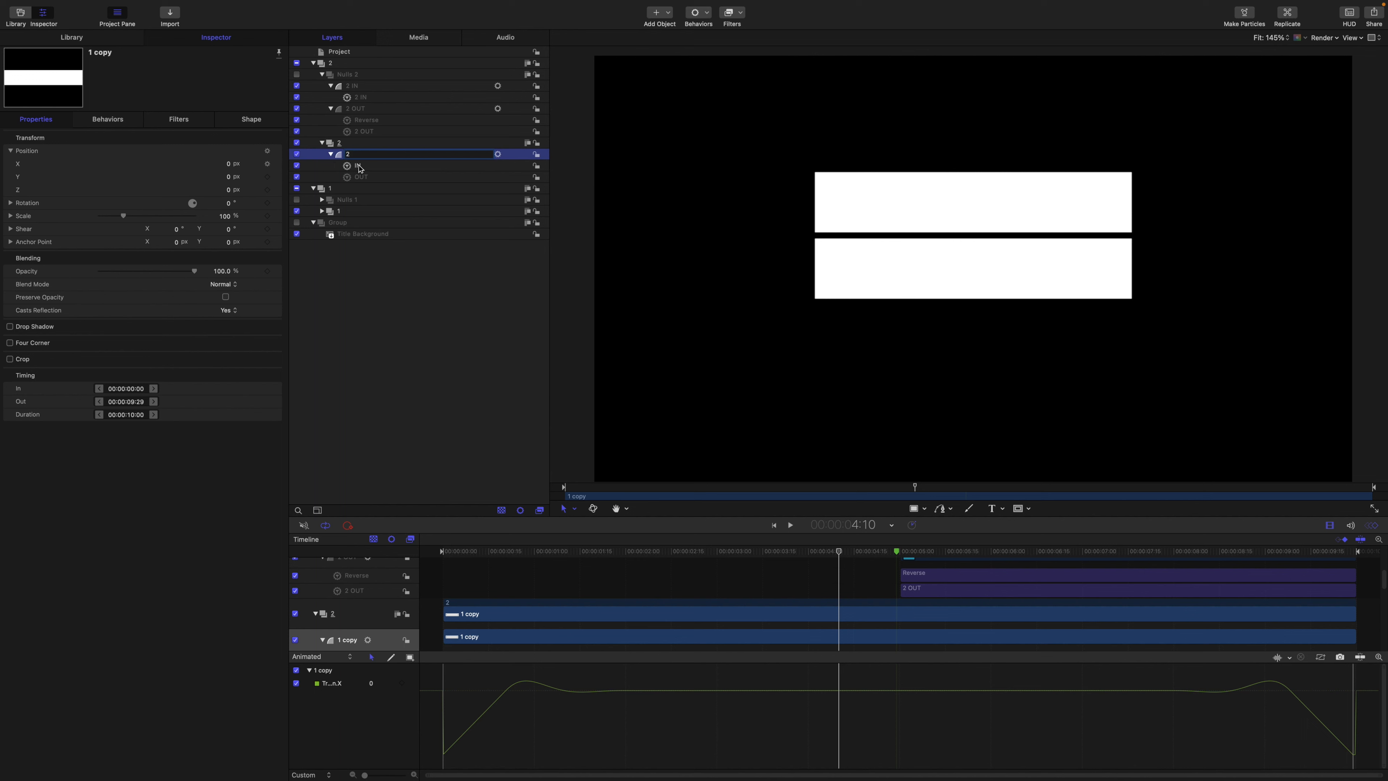
pyautogui.click(347, 144)
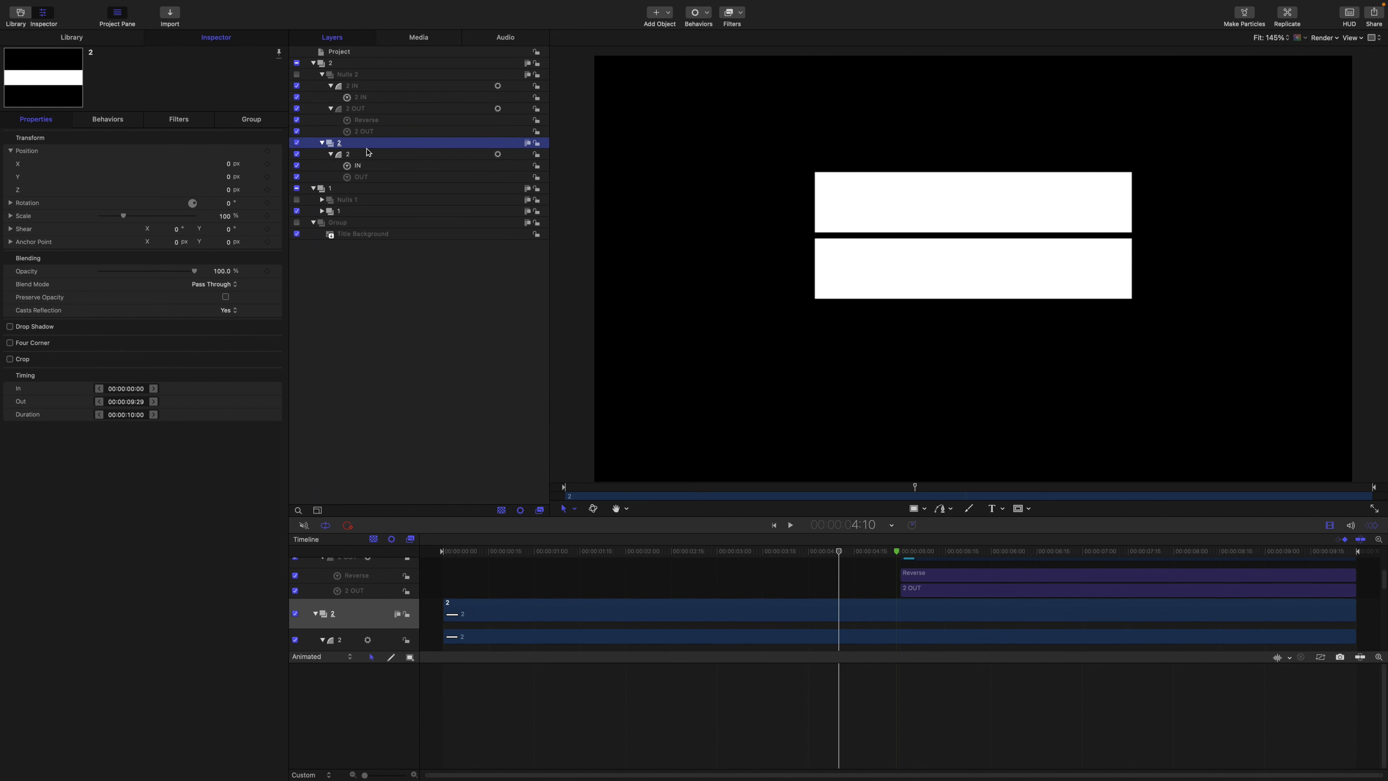
# - Change bar 2's fill color to blue
pyautogui.click(346, 155)
pyautogui.click(250, 119)
pyautogui.click(237, 189)
pyautogui.click(296, 262)
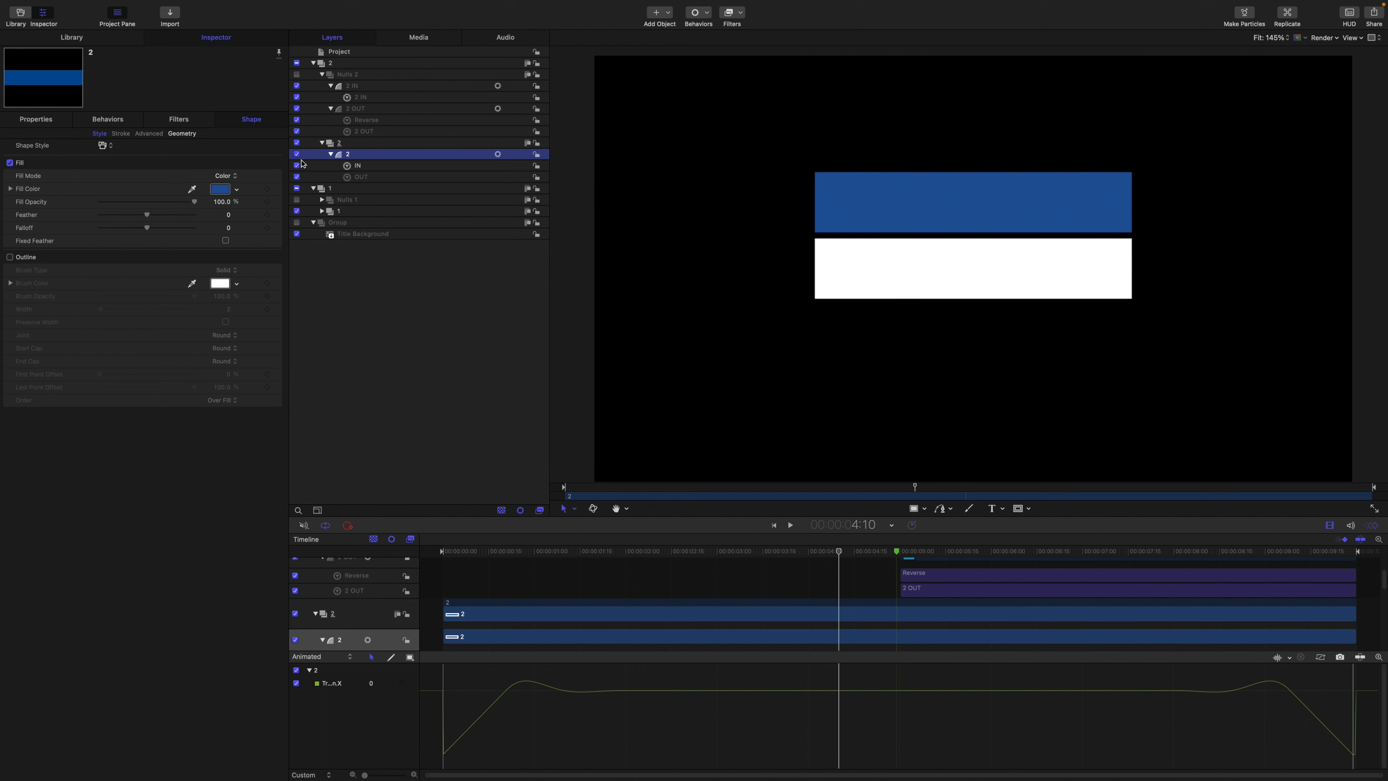
# - Add a Link behavior named width to bar 2's shape Width, with bar 1 as its source object
pyautogui.click(190, 136)
pyautogui.click(278, 201)
pyautogui.moveTo(339, 313)
pyautogui.click(408, 358)
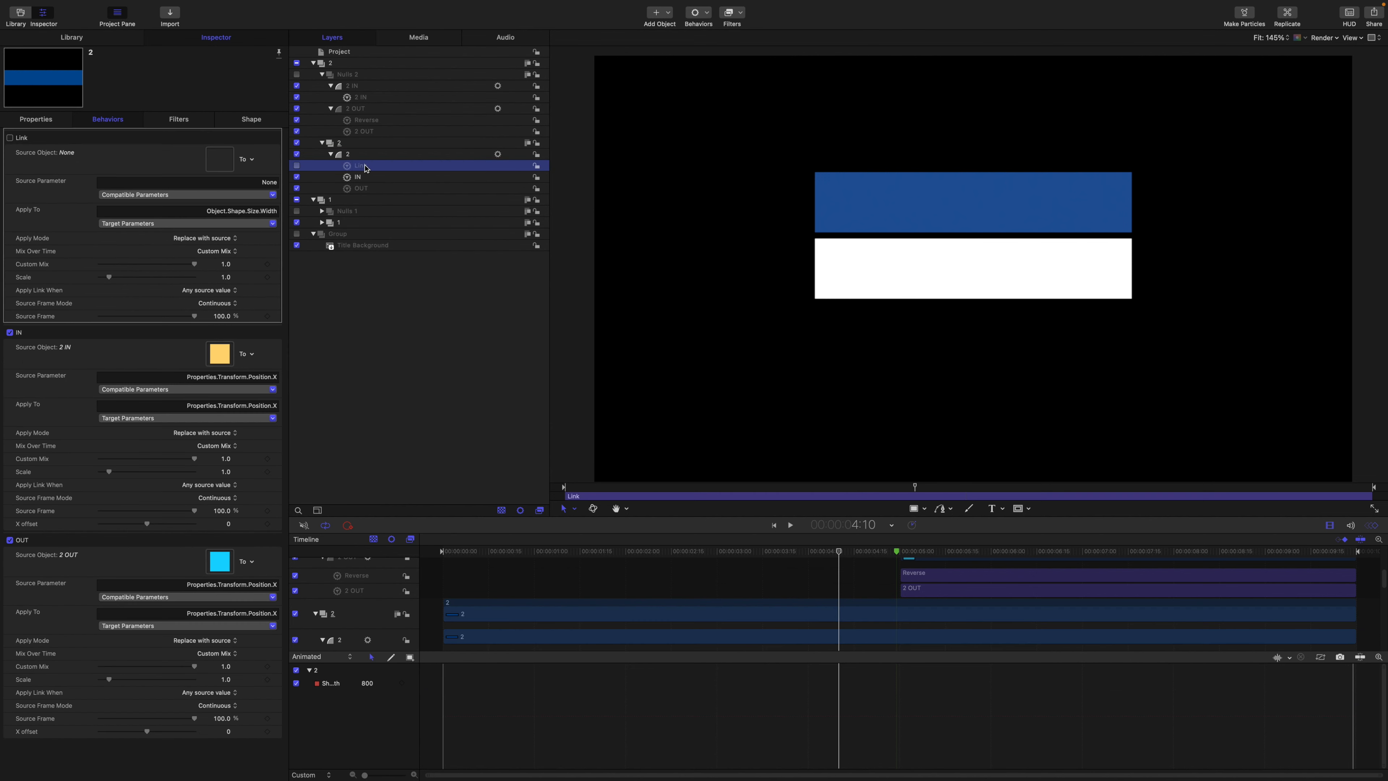
pyautogui.doubleClick(364, 165)
pyautogui.write('width')
pyautogui.press('Return')
pyautogui.click(321, 222)
pyautogui.moveTo(346, 234); pyautogui.dragTo(220, 159)
# - Add a Link behavior named height to bar 2's shape Height, with bar 1 as its source object
pyautogui.click(347, 155)
pyautogui.click(251, 120)
pyautogui.click(278, 214)
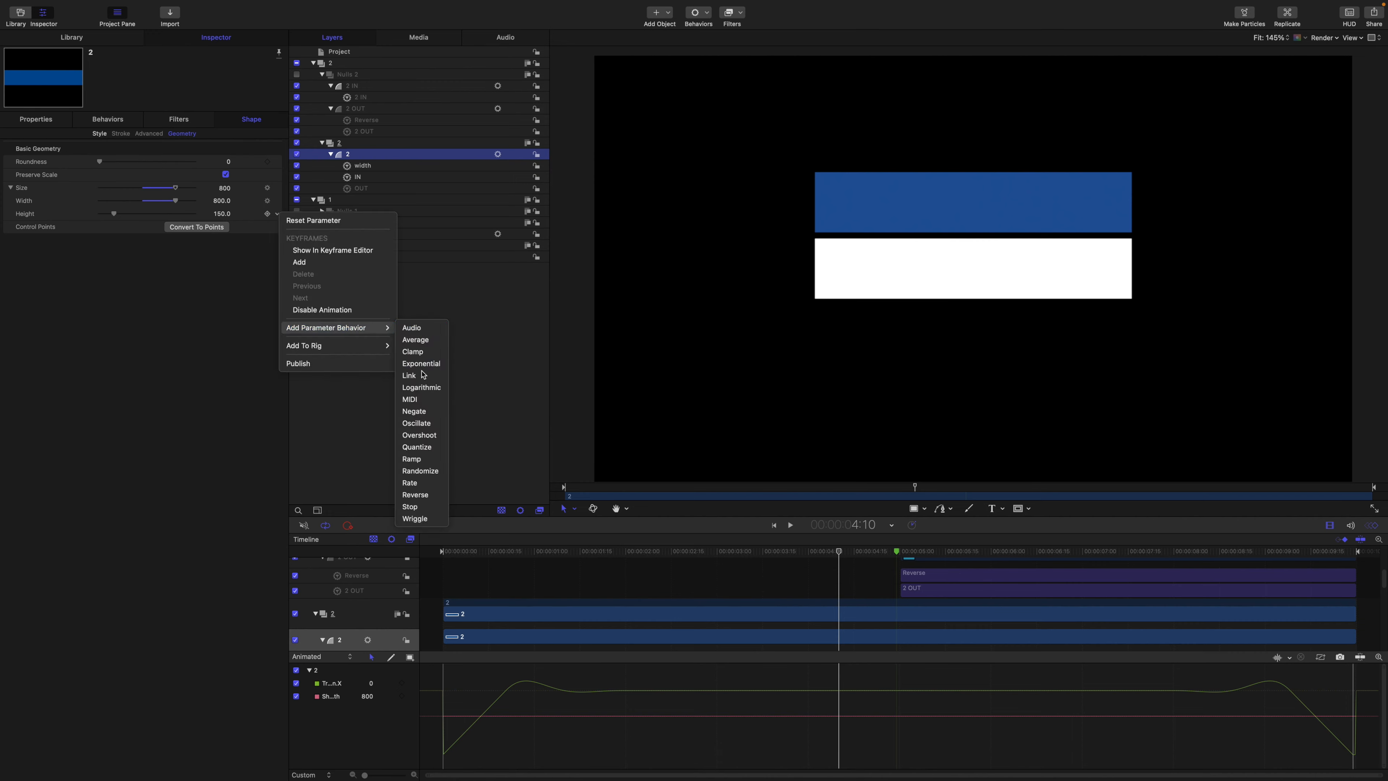
pyautogui.click(409, 372)
pyautogui.moveTo(347, 245); pyautogui.dragTo(220, 159)
pyautogui.doubleClick(365, 166)
pyautogui.write('height')
# - Add a Link behavior to bar 2's Scale X and name it x scale
pyautogui.click(348, 154)
pyautogui.click(37, 119)
pyautogui.click(11, 217)
pyautogui.click(278, 229)
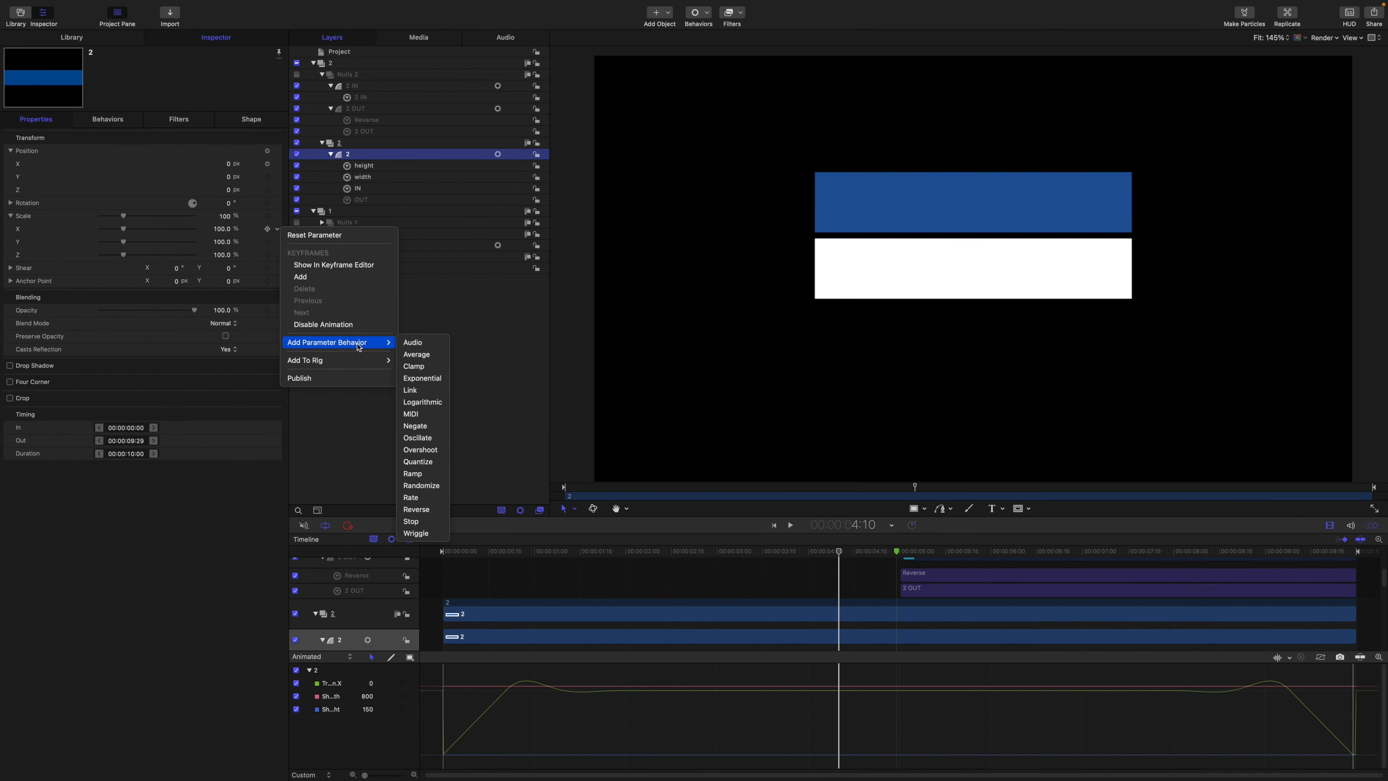
pyautogui.click(409, 389)
pyautogui.doubleClick(367, 164)
pyautogui.write('x scale')
# - Add a Link behavior named y scale to bar 2's Scale Y and source both scale links from bar 1
pyautogui.click(361, 156)
pyautogui.click(36, 119)
pyautogui.click(278, 242)
pyautogui.click(409, 404)
pyautogui.doubleClick(366, 165)
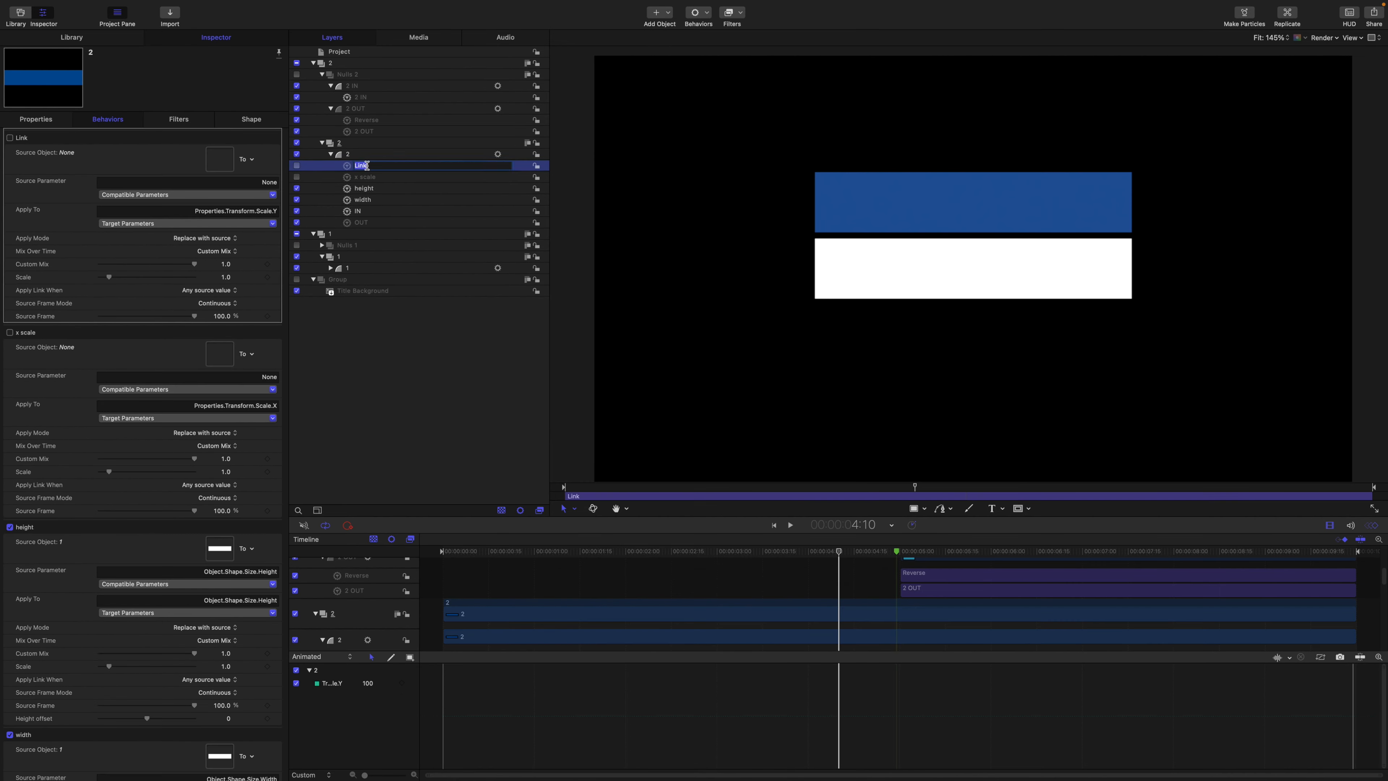
pyautogui.write('y scale')
pyautogui.press('Return')
# - Add Link behaviors to bar 2's Anchor Point X and Anchor Point Y
pyautogui.click(348, 154)
pyautogui.click(36, 120)
pyautogui.click(276, 294)
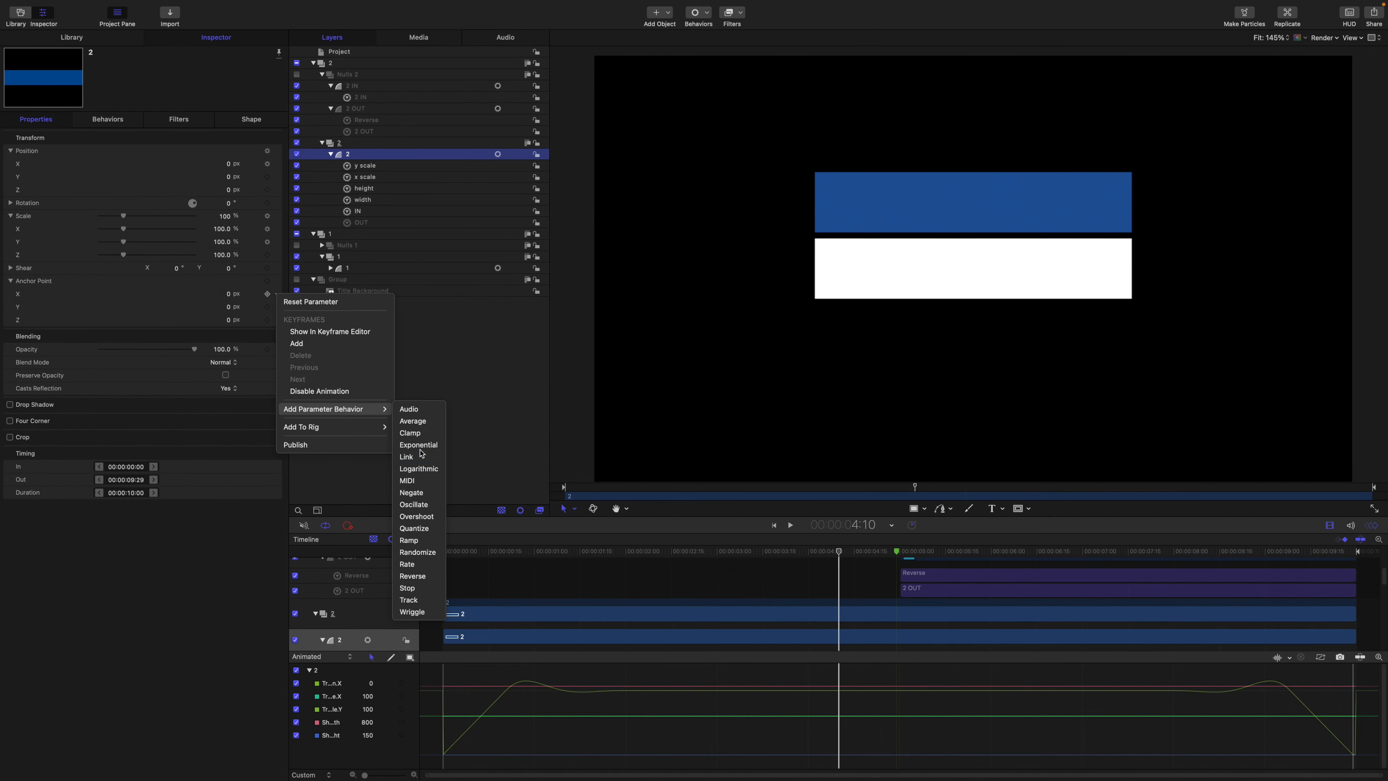
pyautogui.click(408, 453)
pyautogui.click(276, 307)
pyautogui.click(408, 467)
# - Rename the two anchor point links anchor y and anchor x, and assign bar 1 as their source object
pyautogui.doubleClick(360, 165)
pyautogui.write('anchor y')
pyautogui.press('Return')
pyautogui.click(357, 177)
pyautogui.doubleClick(360, 177)
pyautogui.write('anchor x')
pyautogui.press('Return')
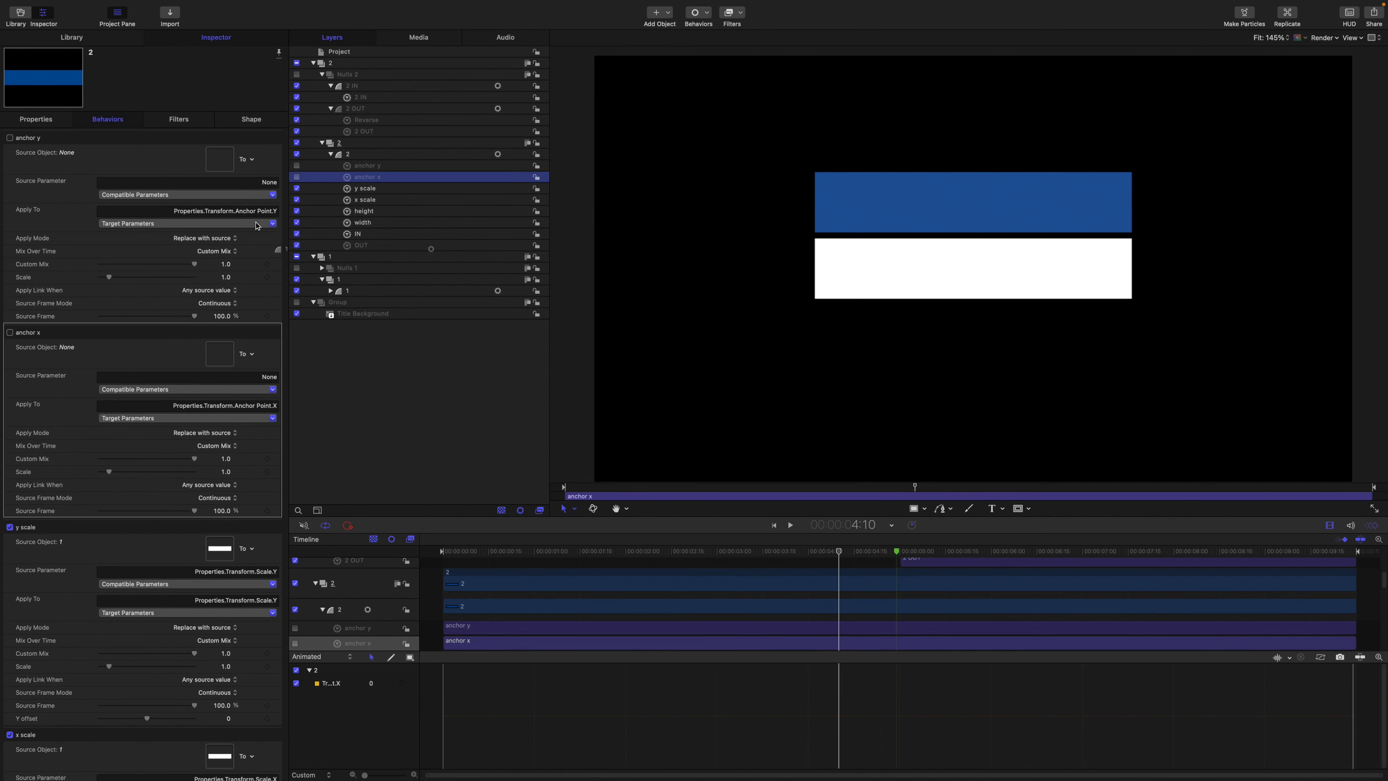
pyautogui.moveTo(225, 156); pyautogui.dragTo(223, 157)
# - Add a Link behavior to bar 2's shape Roundness
pyautogui.click(348, 154)
pyautogui.click(10, 151)
pyautogui.click(10, 177)
pyautogui.click(11, 202)
pyautogui.click(251, 119)
pyautogui.click(188, 134)
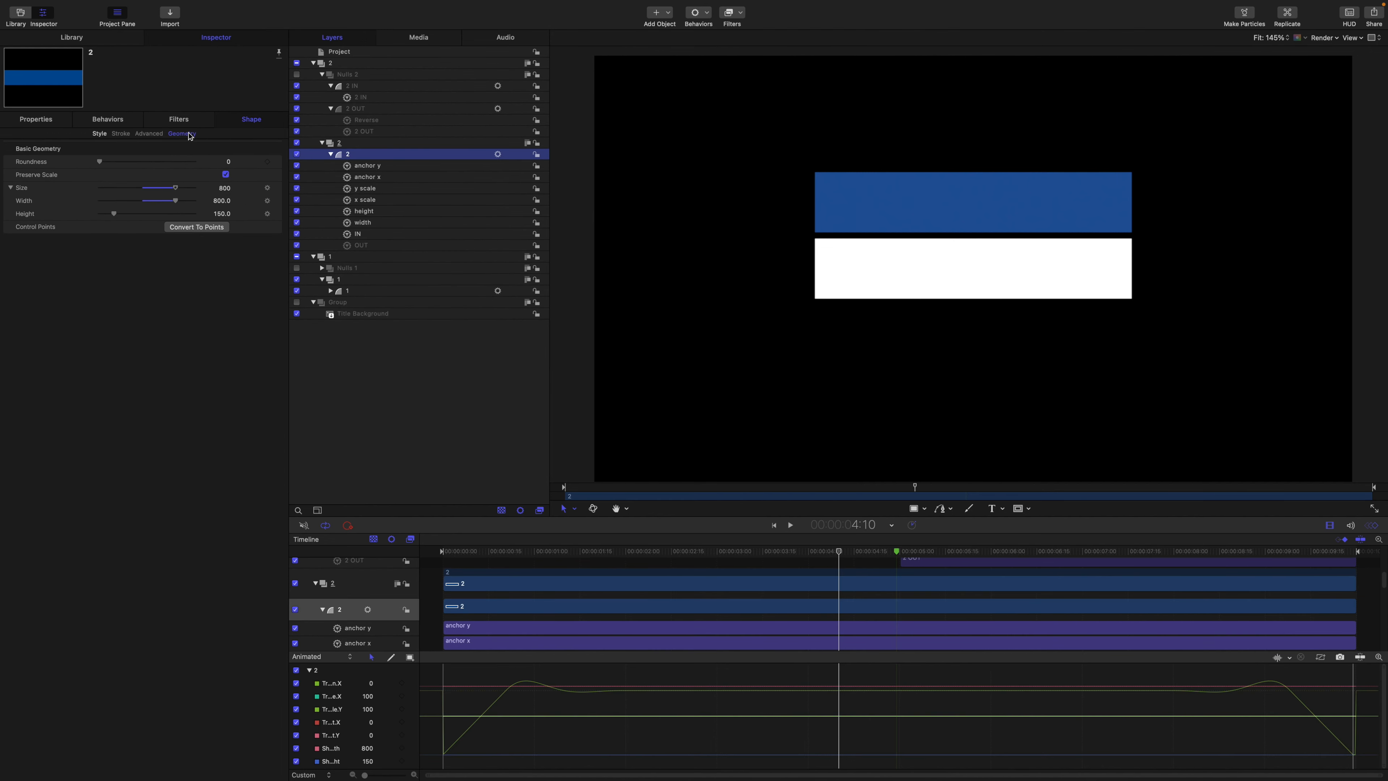
pyautogui.click(276, 161)
pyautogui.moveTo(333, 275)
pyautogui.click(408, 322)
# - Rename the roundness link round and assign bar 1 as its source object
pyautogui.doubleClick(362, 165)
pyautogui.write('round')
pyautogui.press('Return')
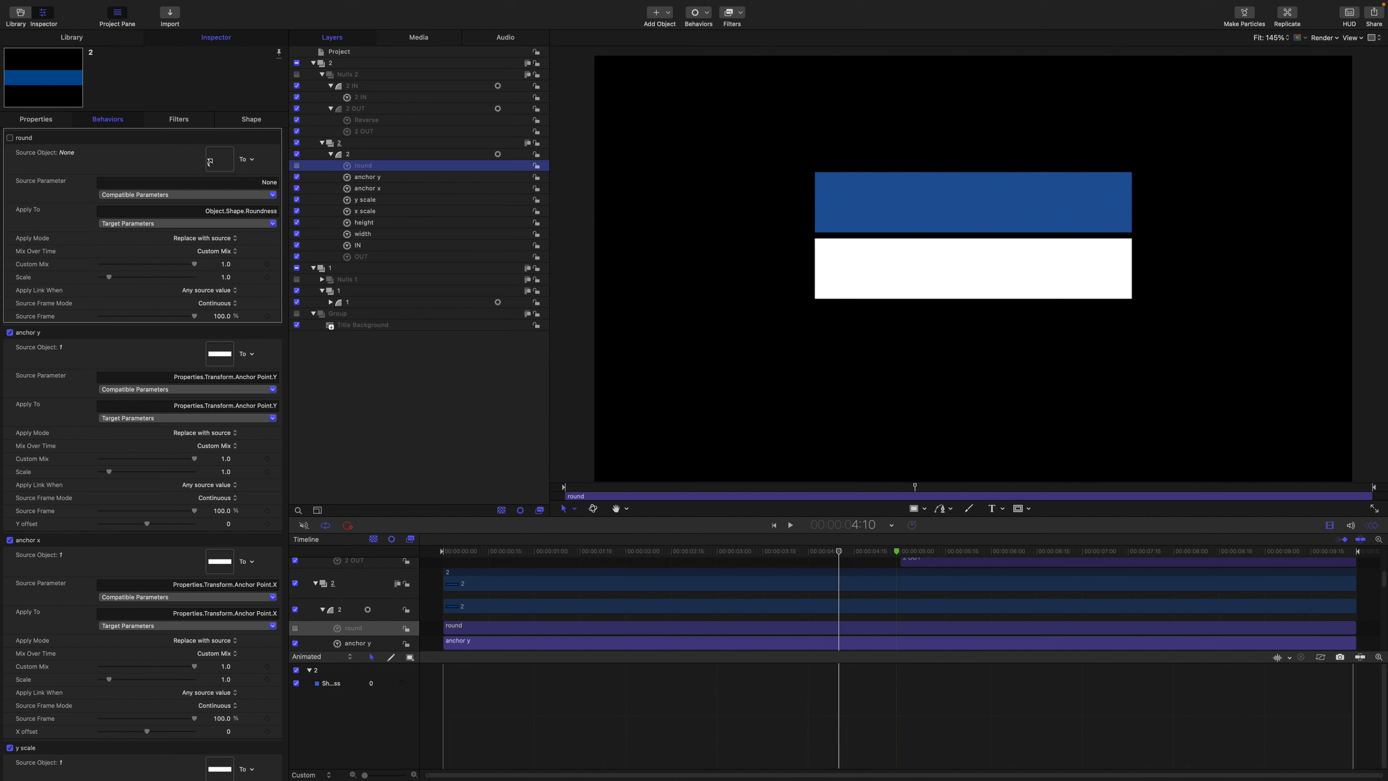
pyautogui.moveTo(213, 162); pyautogui.dragTo(213, 162)
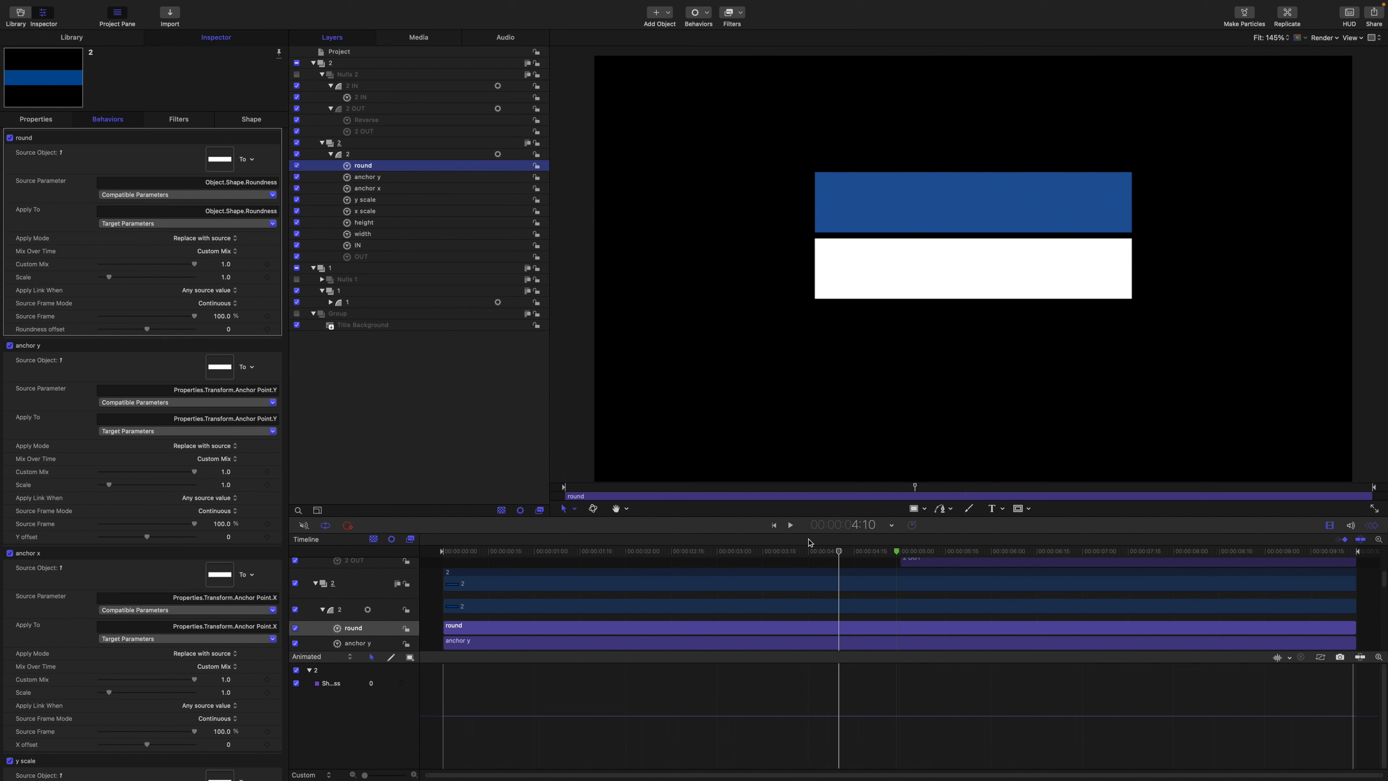
# - Move the playhead to 1:22 and set the 2 IN behavior's Start Offset to 4
pyautogui.moveTo(841, 554); pyautogui.dragTo(603, 535)
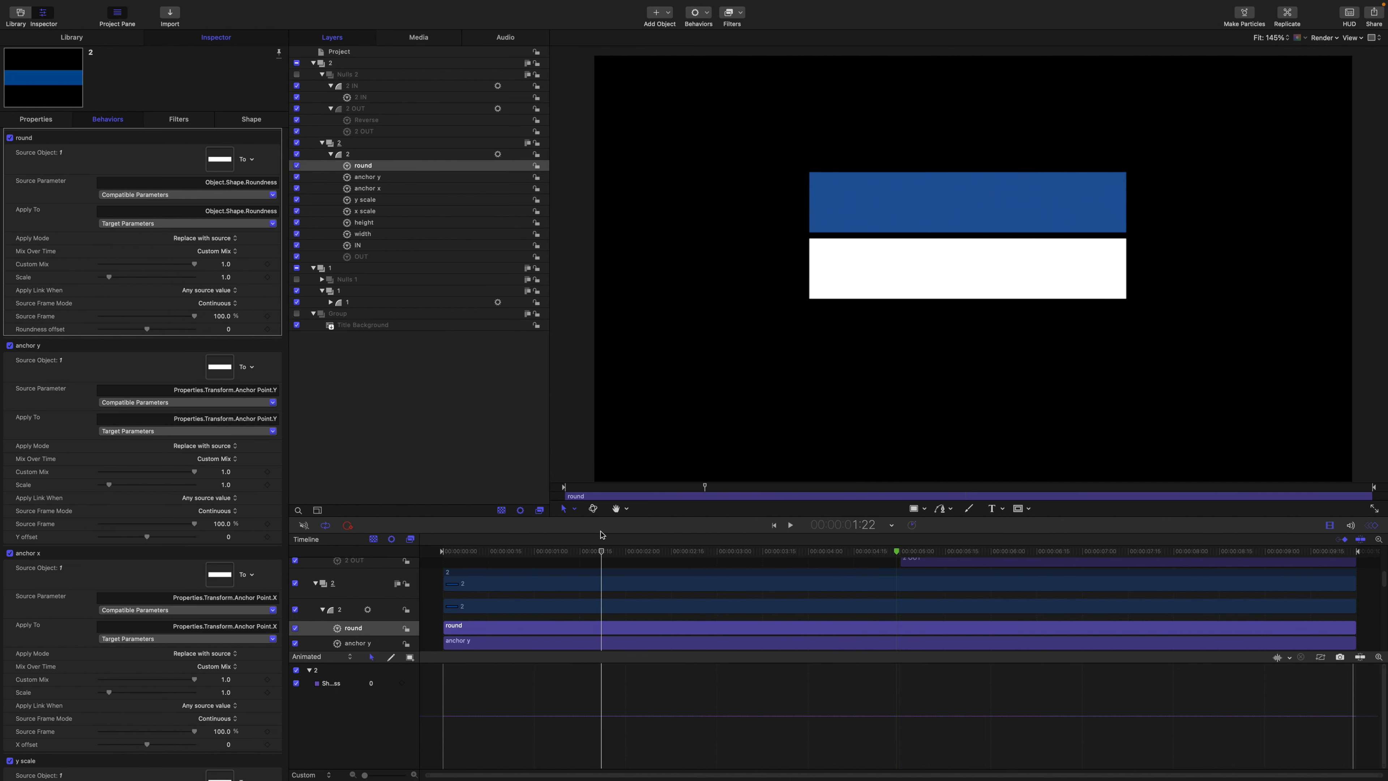
pyautogui.click(356, 100)
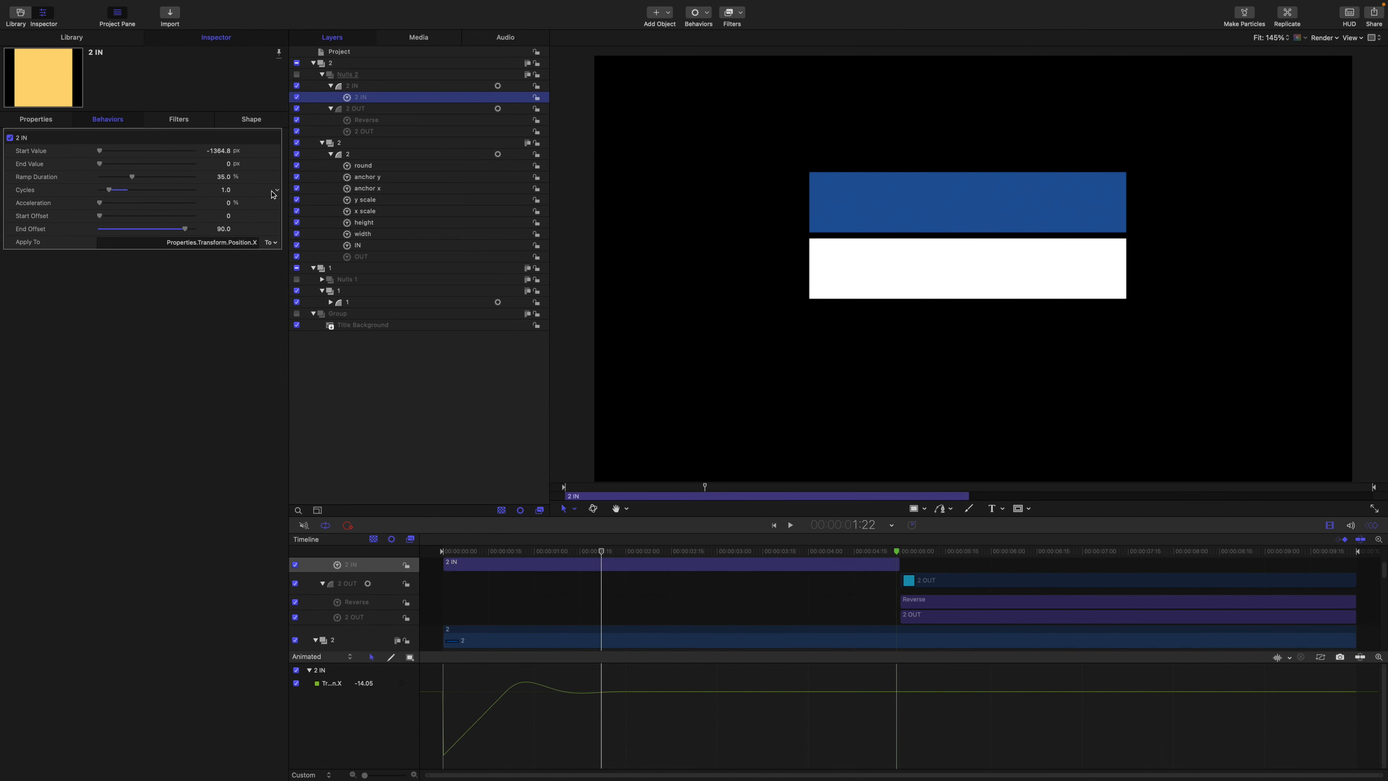
pyautogui.click(229, 217)
pyautogui.press('Return')
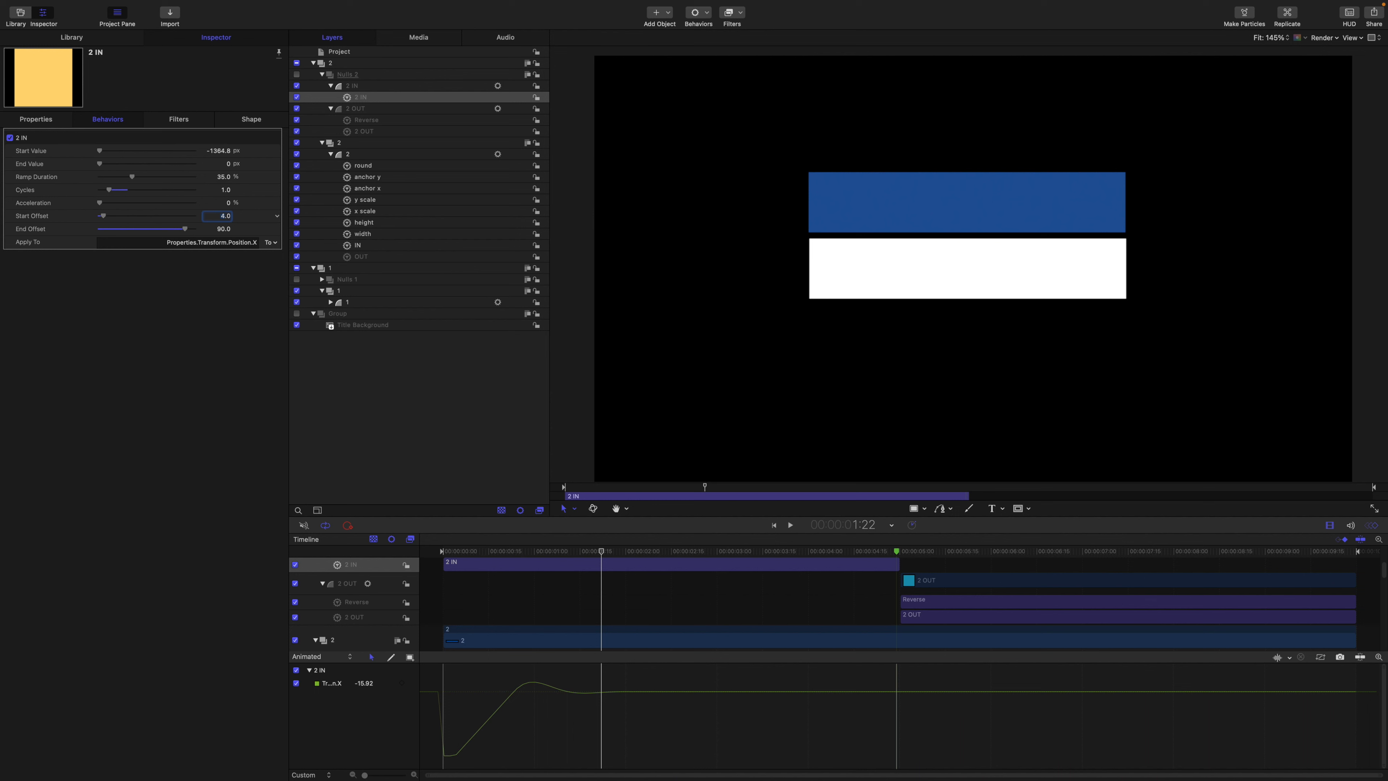
# - Set the 2 IN behavior's End Offset to 86 and play the animation from the start
pyautogui.click(225, 230)
pyautogui.write('86')
pyautogui.press('Return')
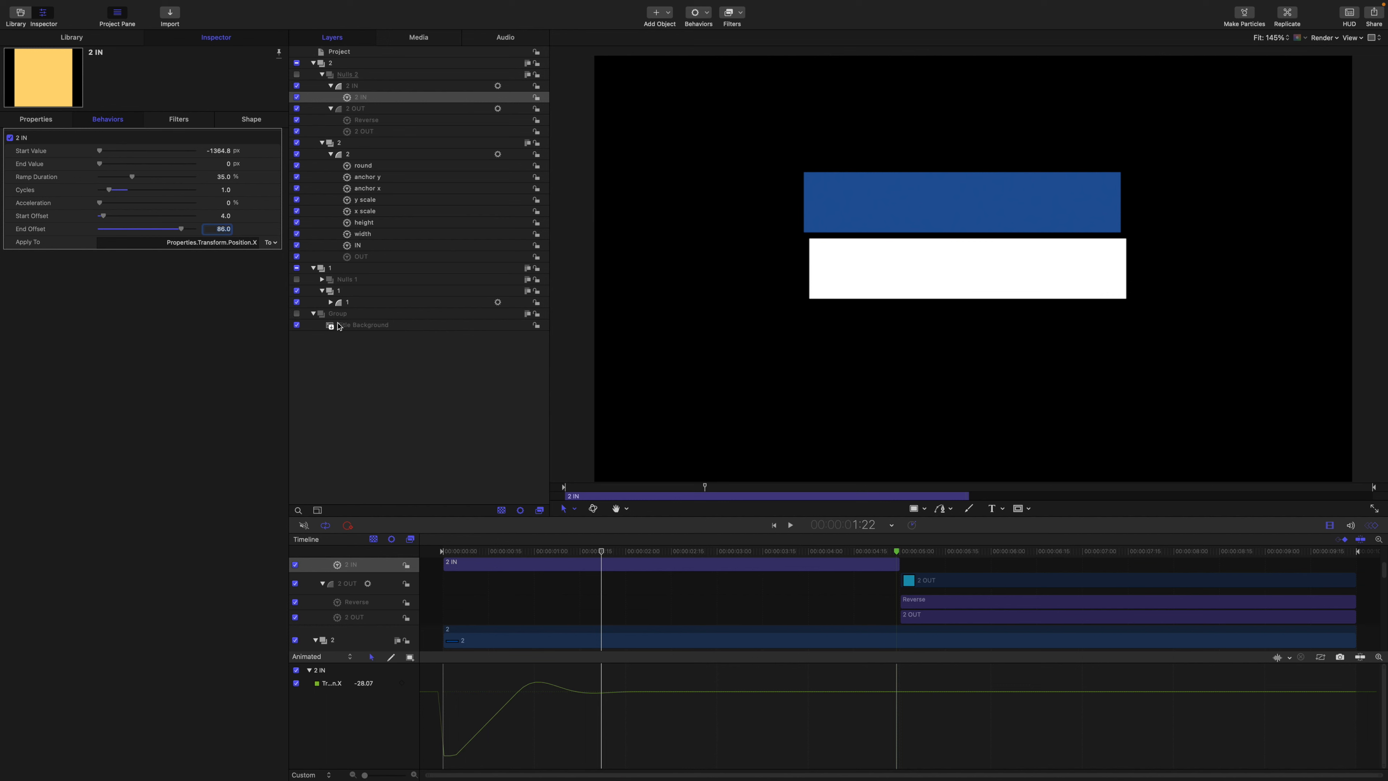
pyautogui.moveTo(602, 552); pyautogui.dragTo(406, 528)
pyautogui.press('space')
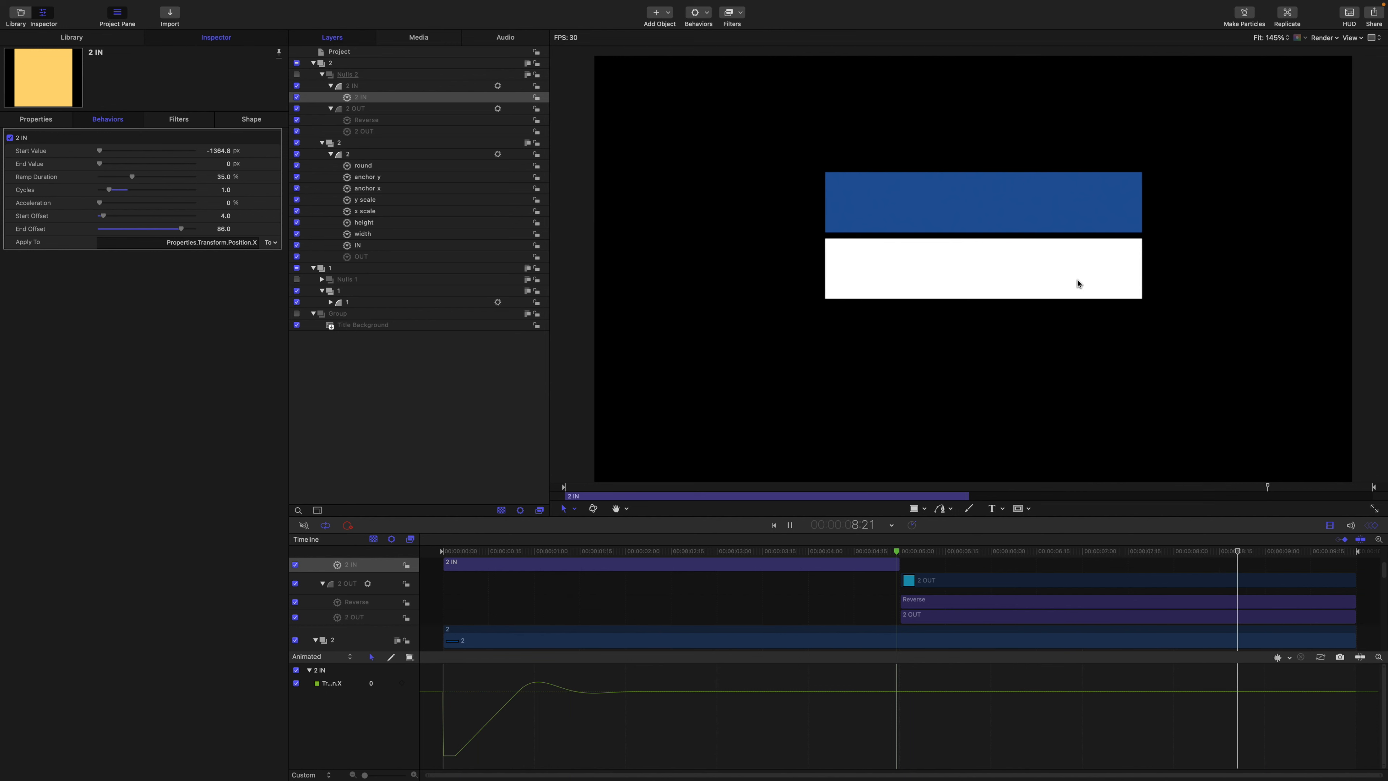
pyautogui.press('space')
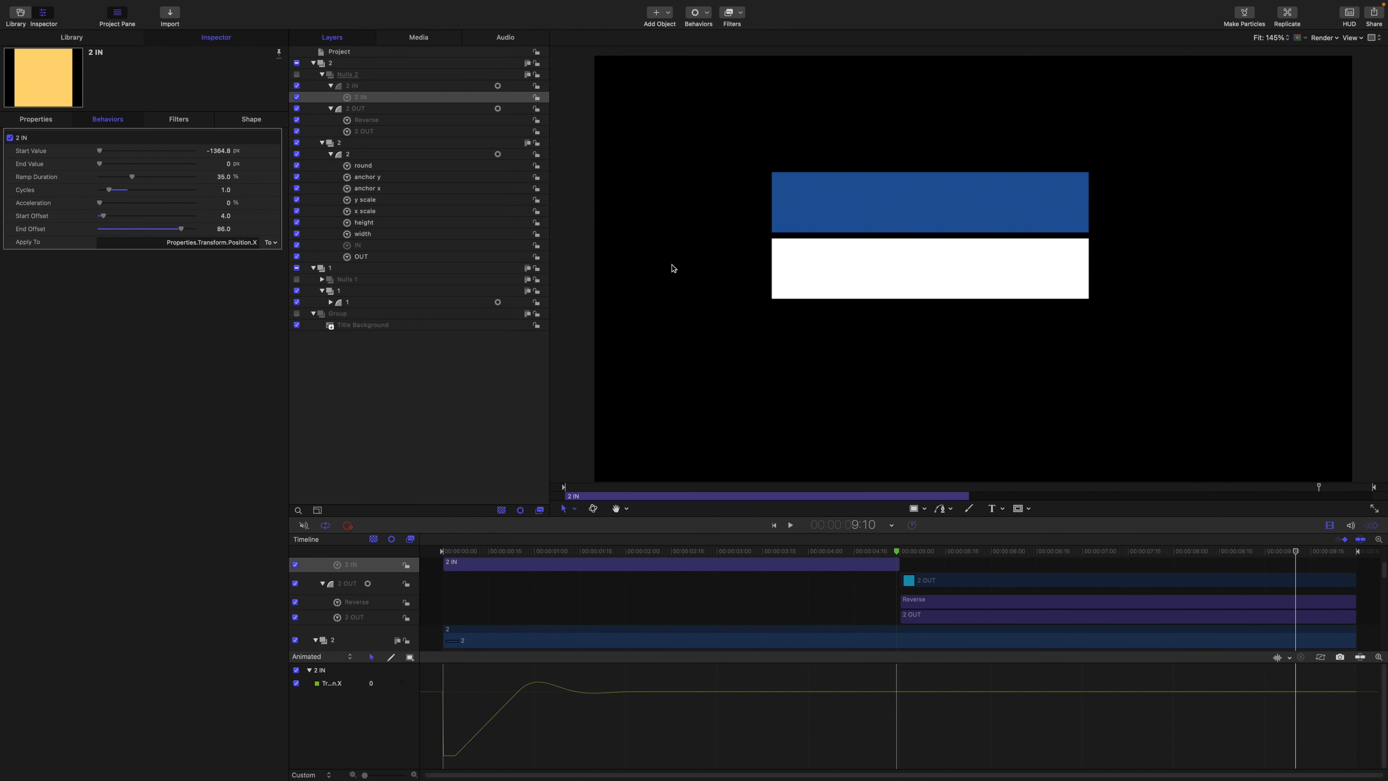
# - Set the 2 OUT behavior's End Offset to 86 and its Start Offset to 4
pyautogui.click(362, 131)
pyautogui.click(224, 259)
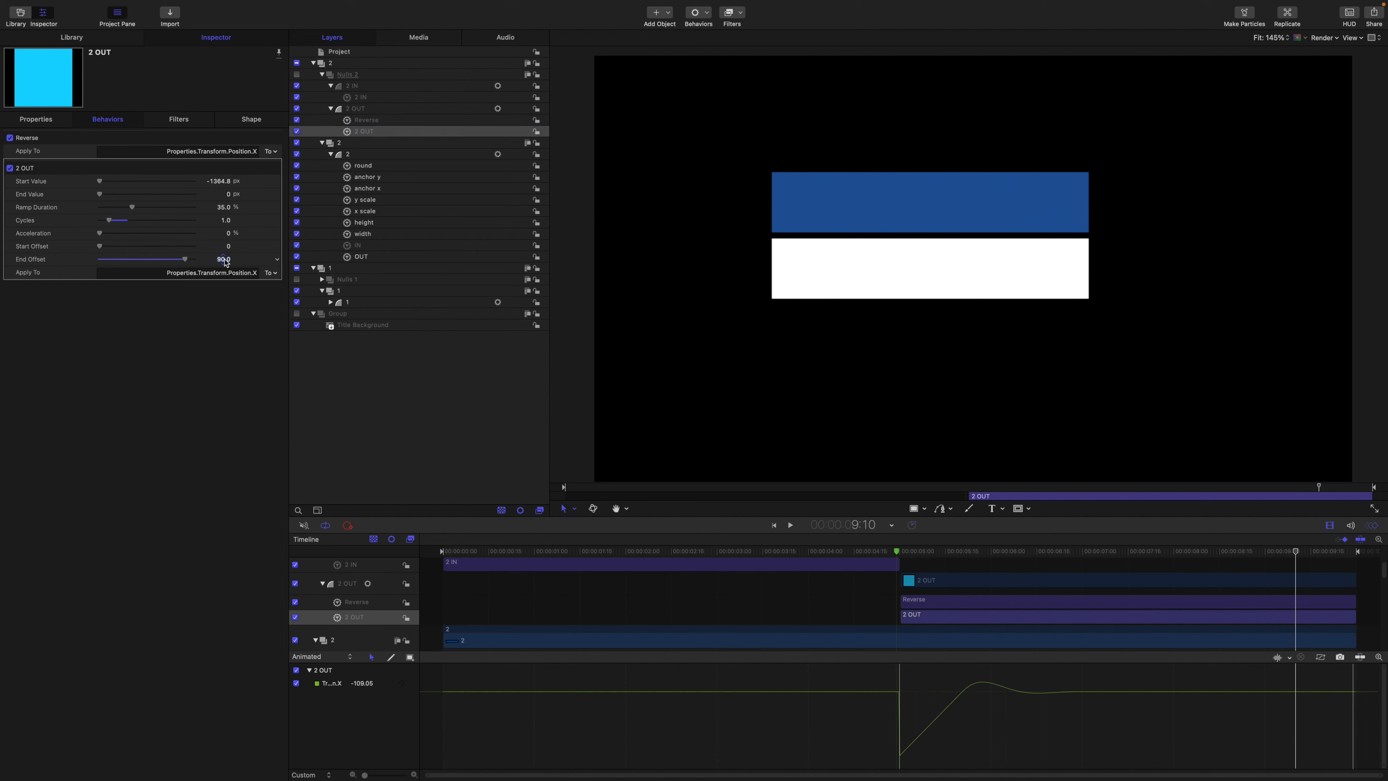
pyautogui.write('86')
pyautogui.press('Return')
pyautogui.click(228, 246)
pyautogui.press('Return')
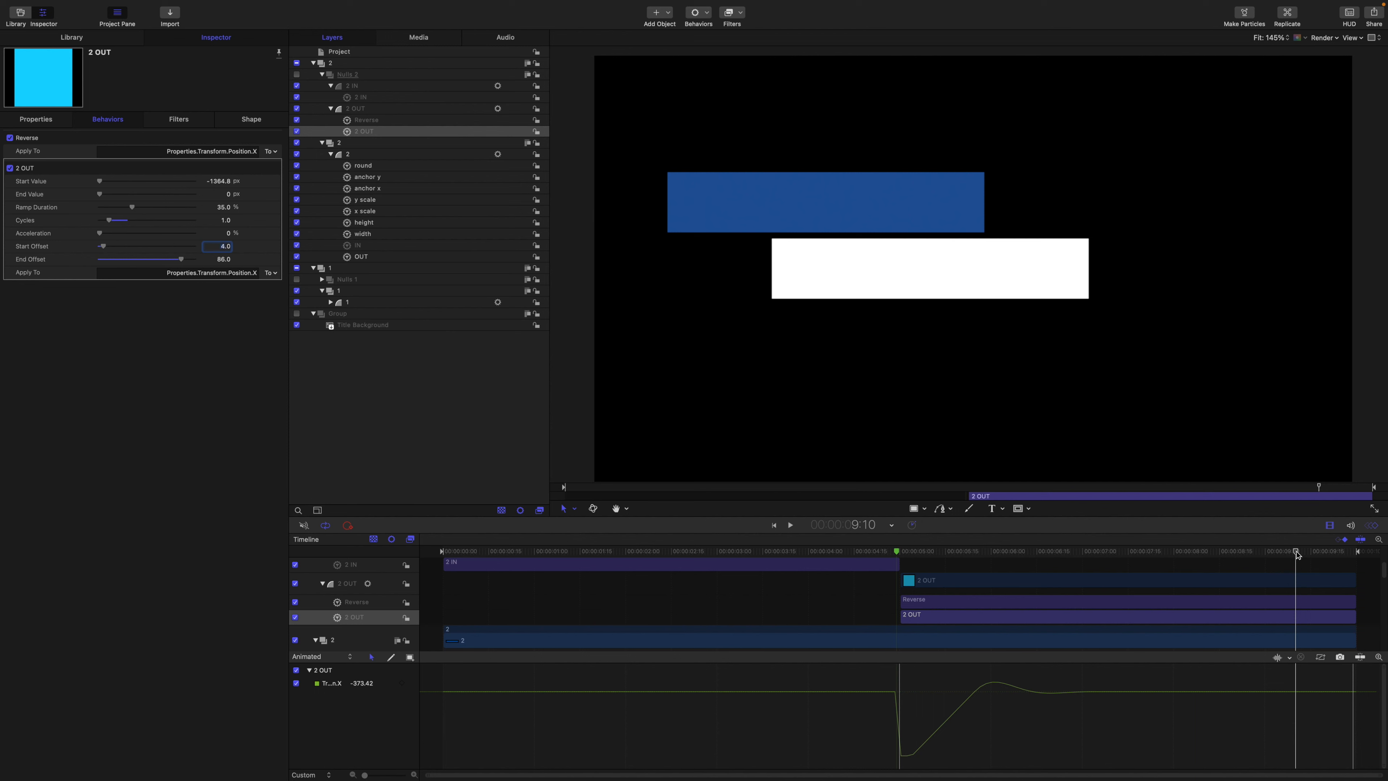
# - Play the second half of the animation to check how the two bars exit
pyautogui.moveTo(1298, 552); pyautogui.dragTo(924, 552)
pyautogui.press('space')
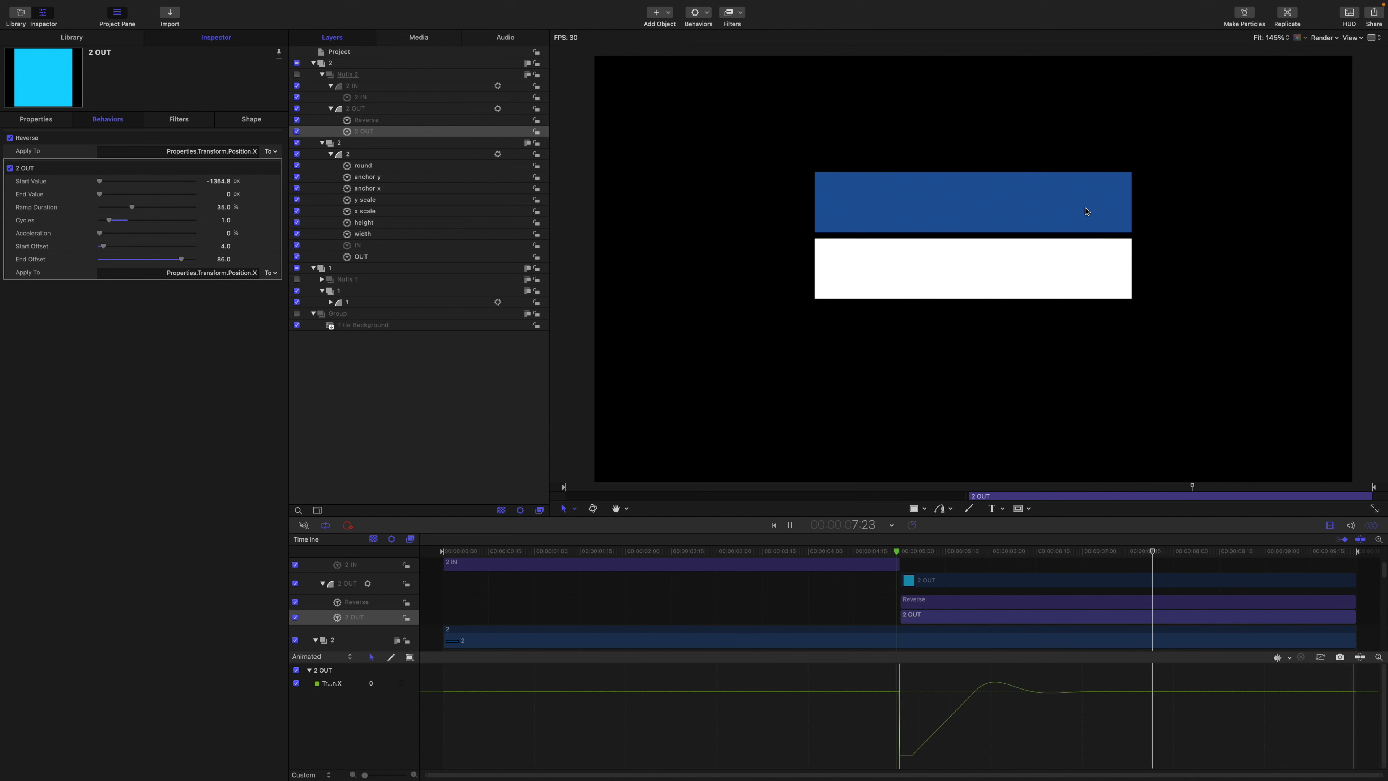
pyautogui.press('space')
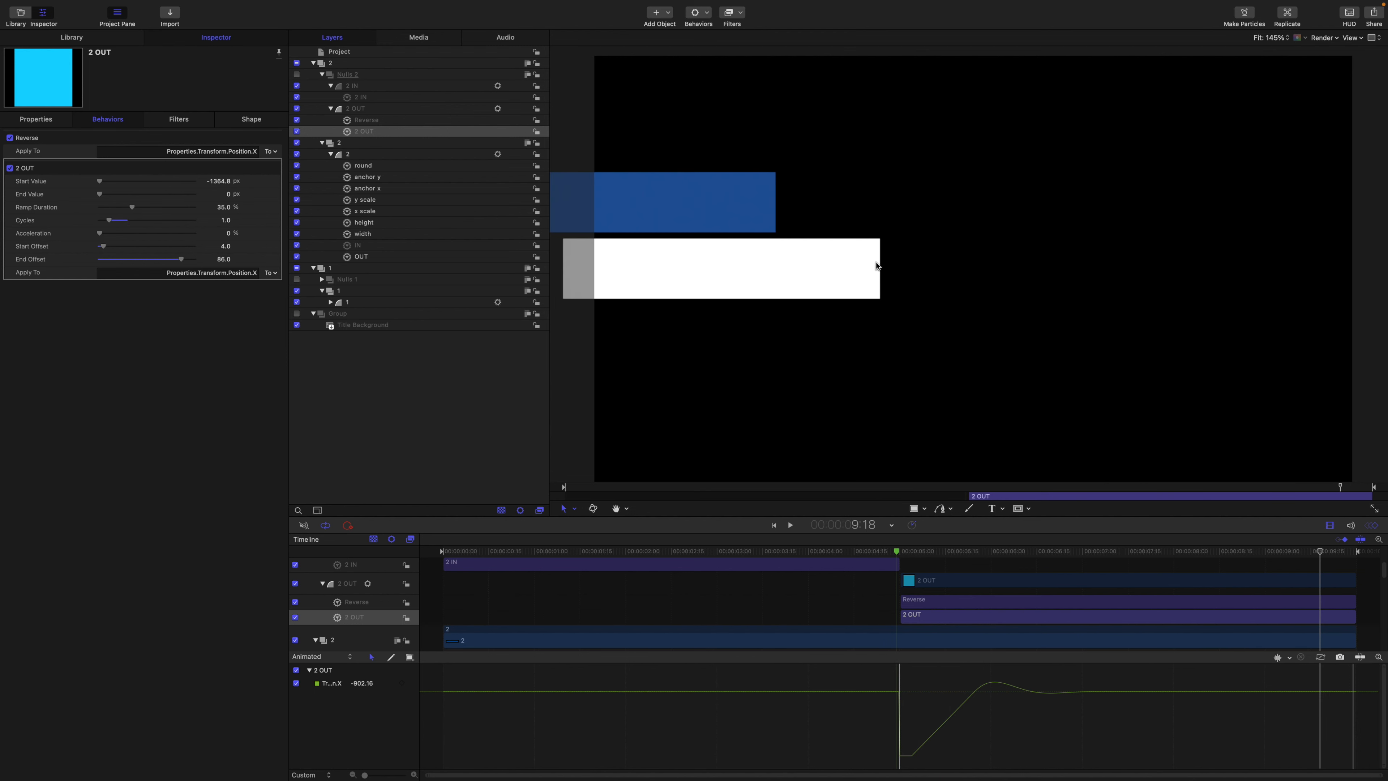
# - Duplicate the outer group 2 and rename the copy 3
pyautogui.click(336, 65)
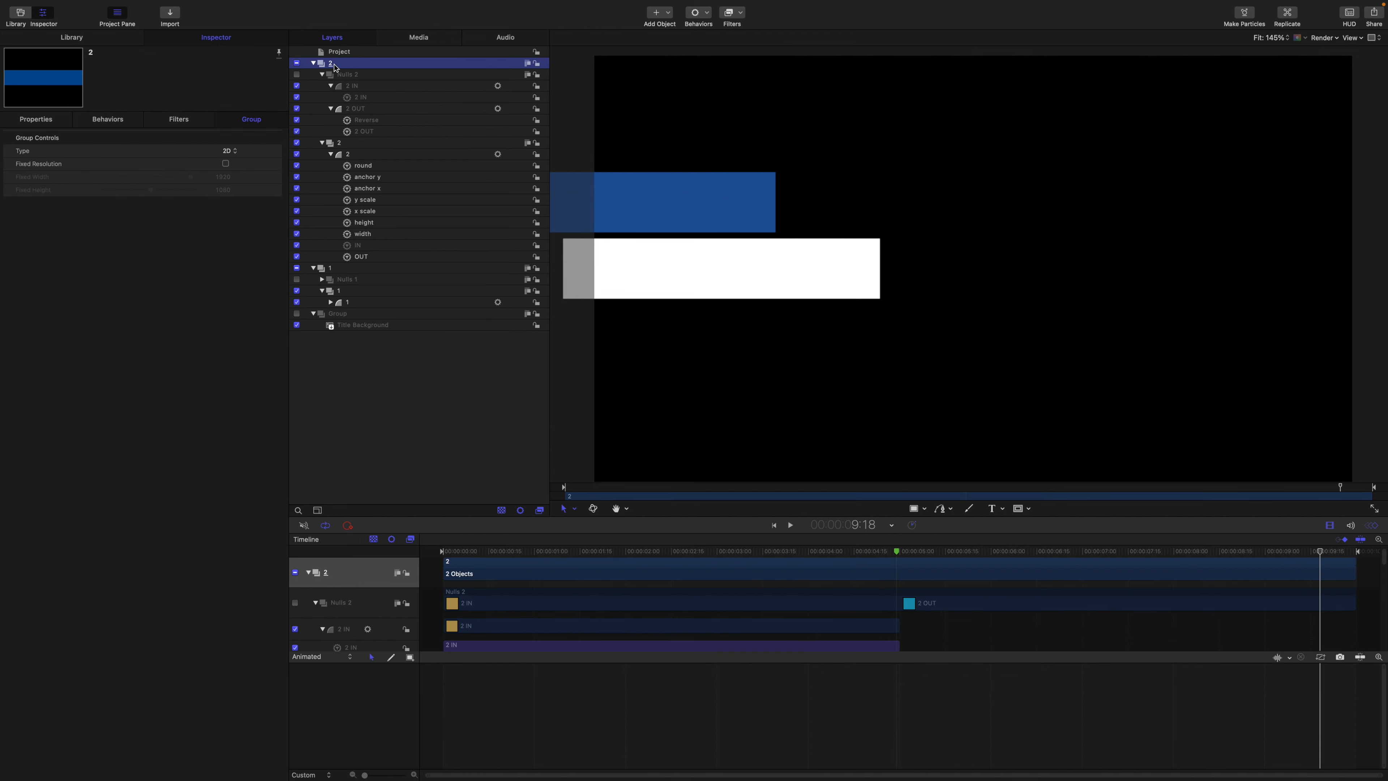
pyautogui.press('super+d')
pyautogui.doubleClick(341, 63)
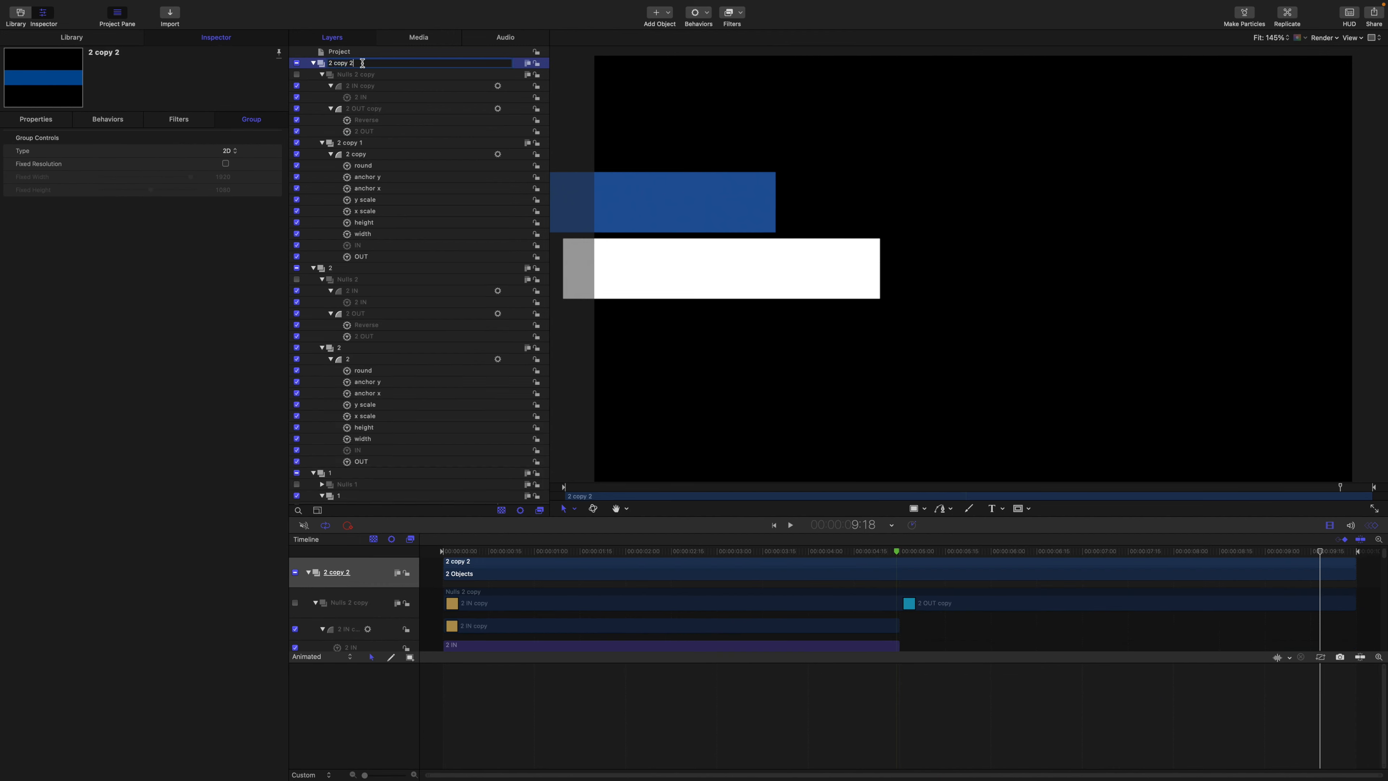
pyautogui.write('3')
pyautogui.press('Return')
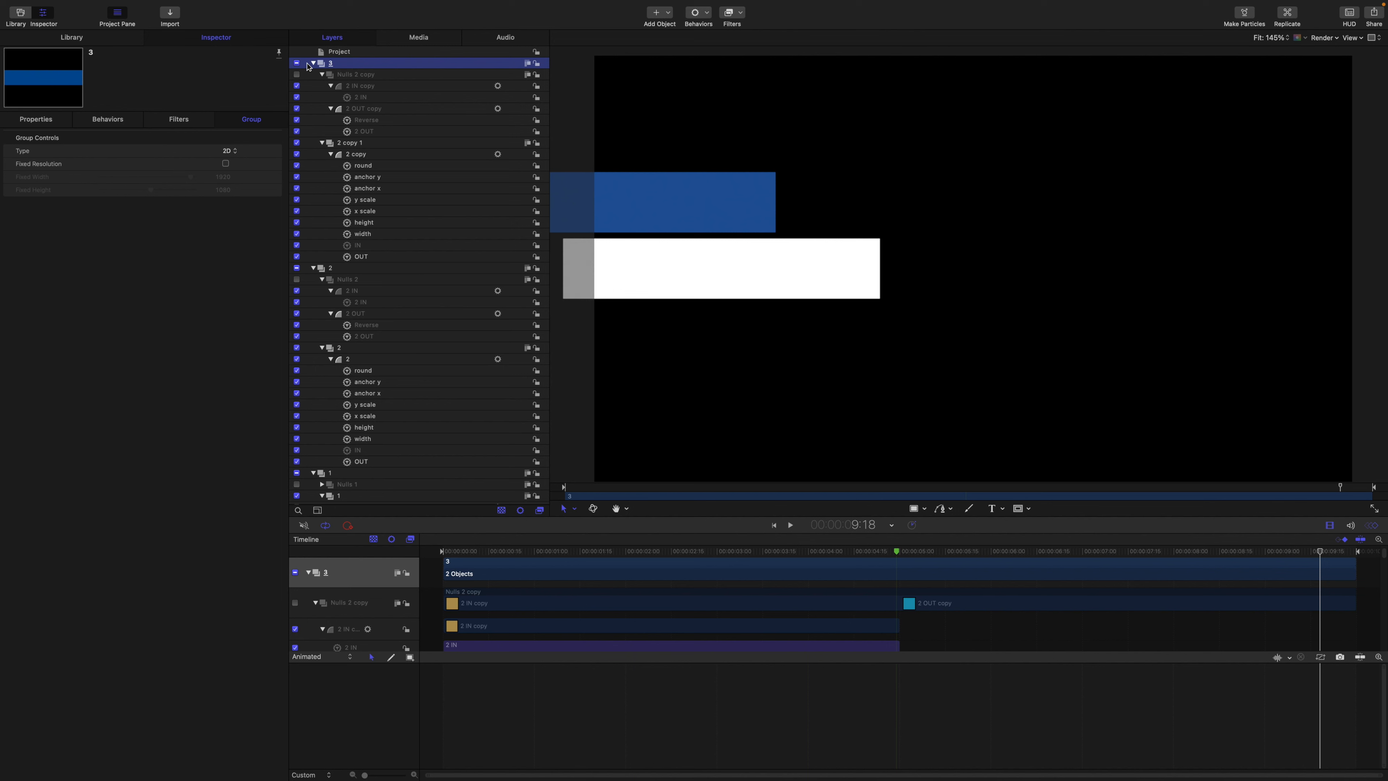
# - Rename group 3's nulls group Nulls 3, and name its entry null and that null's behavior 3 IN
pyautogui.doubleClick(378, 74)
pyautogui.press('BackSpace')
pyautogui.press('BackSpace')
pyautogui.press('BackSpace')
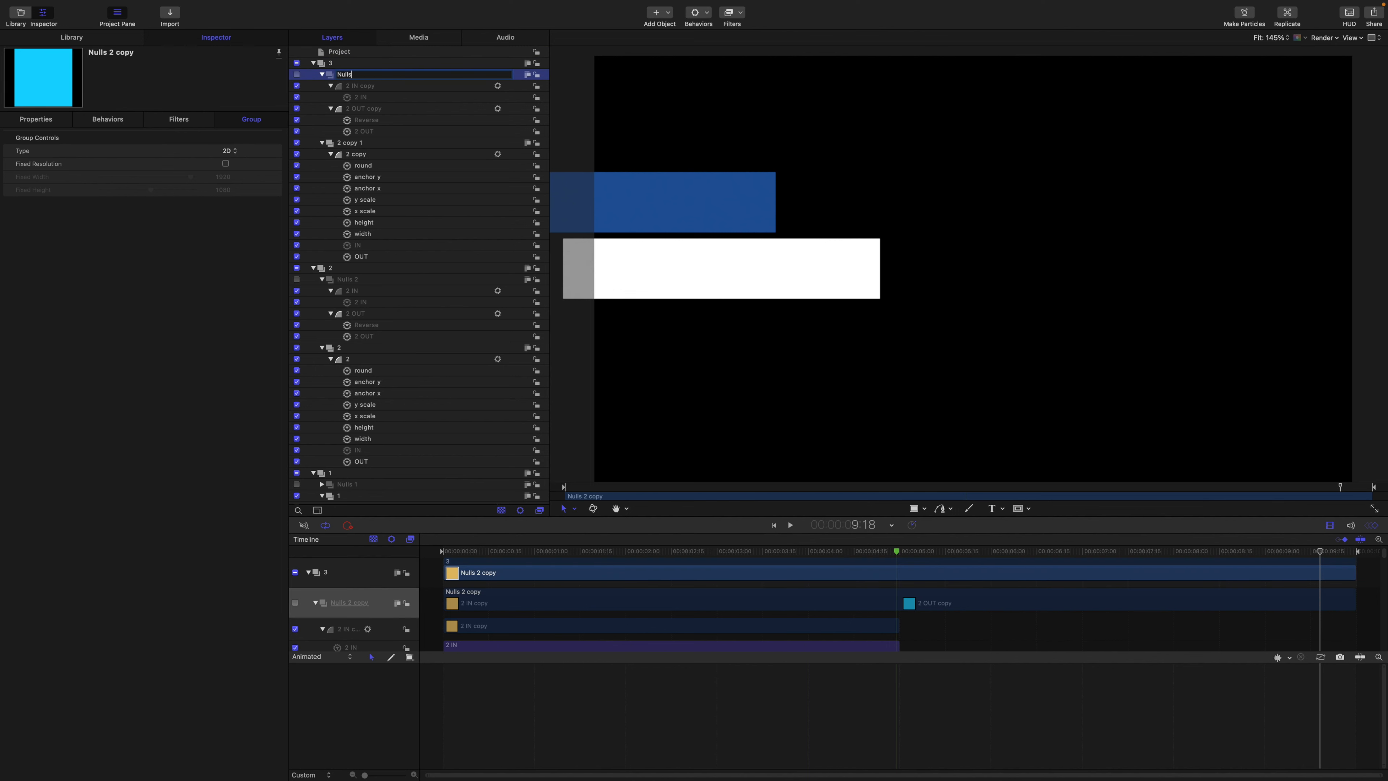
pyautogui.press('Return')
pyautogui.doubleClick(361, 86)
pyautogui.write('3 IN')
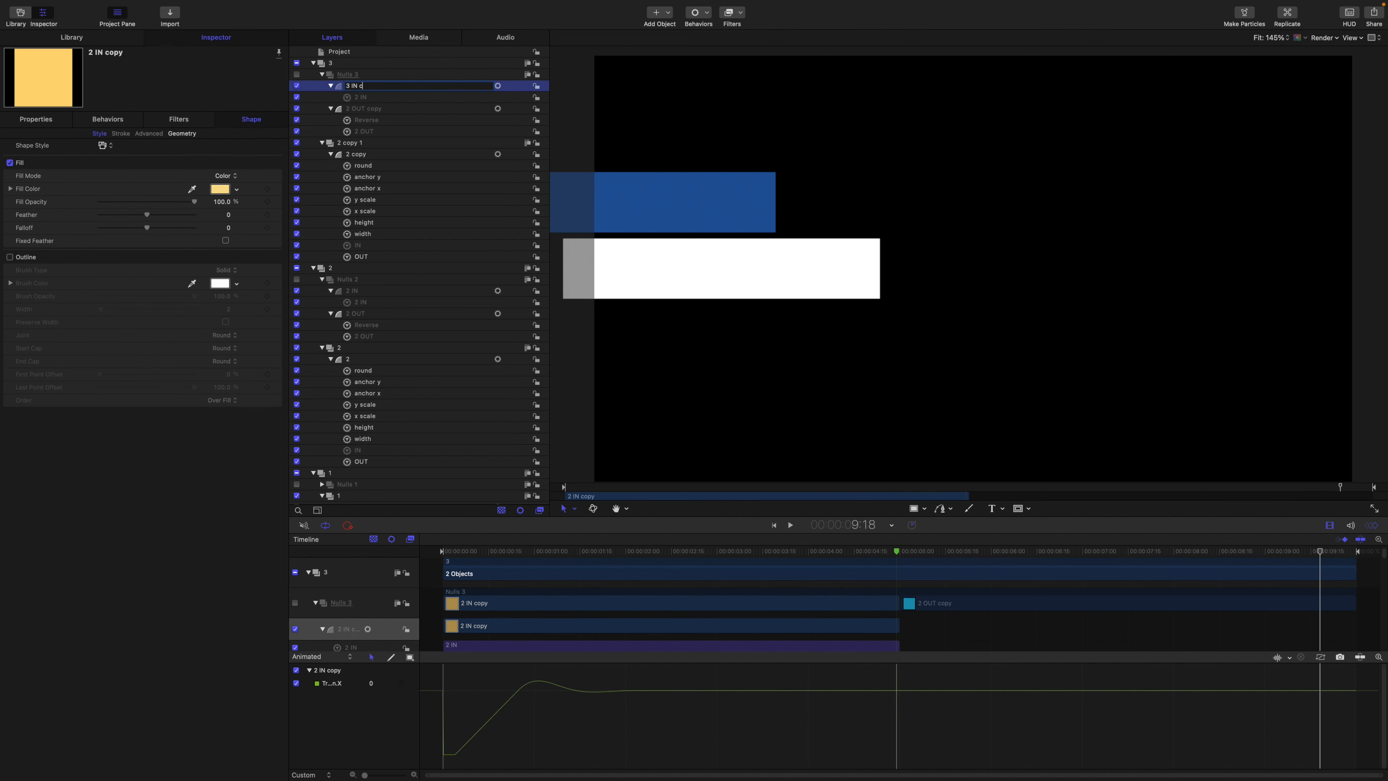
pyautogui.press('Return')
pyautogui.doubleClick(361, 97)
pyautogui.write('3 IN')
# - Rename the exit null in Nulls 3 and its ramping behavior 3 OUT
pyautogui.doubleClick(363, 109)
pyautogui.write('3 OUT')
pyautogui.doubleClick(365, 132)
pyautogui.write('3 OUT')
pyautogui.press('Return')
# - Rename the copied inner group and the bar shape inside it 3
pyautogui.doubleClick(354, 143)
pyautogui.write('3')
pyautogui.doubleClick(358, 155)
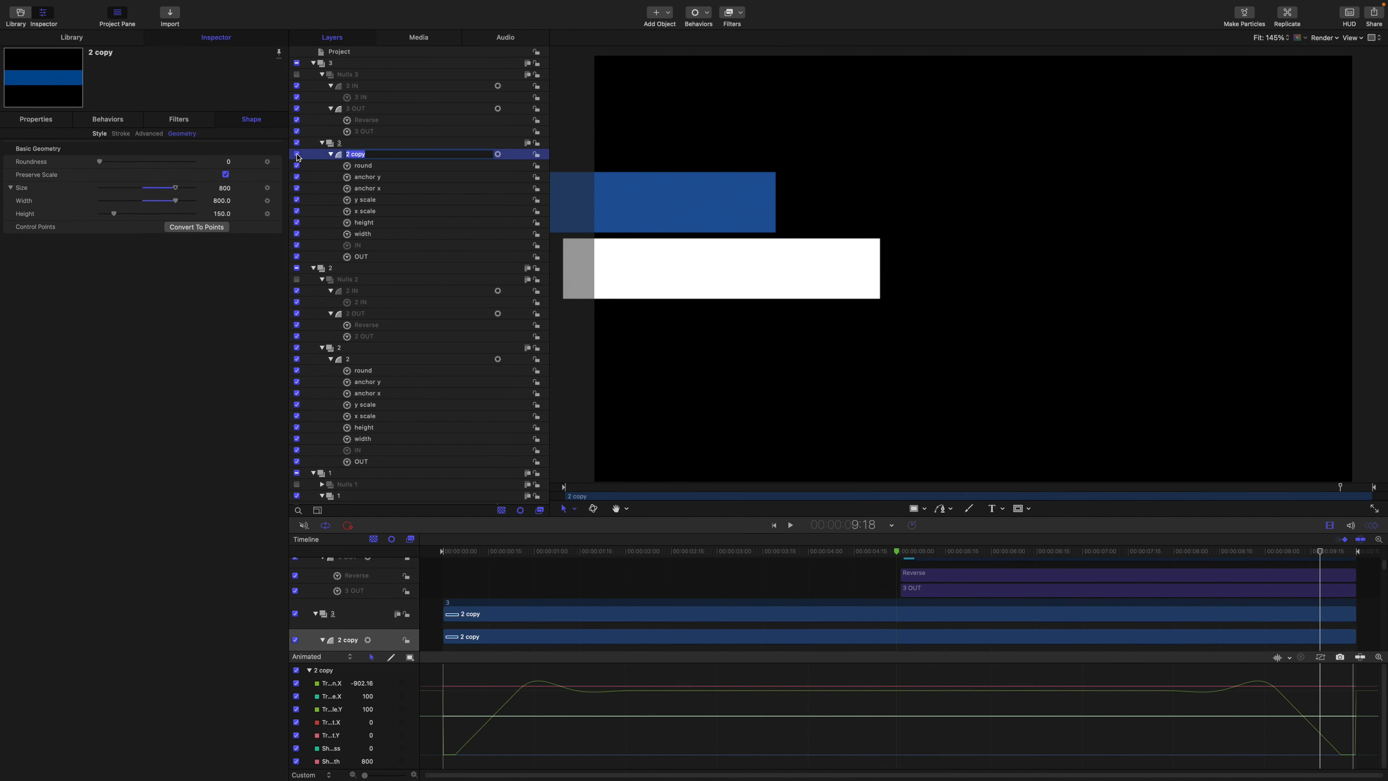
pyautogui.write('3')
pyautogui.doubleClick(365, 268)
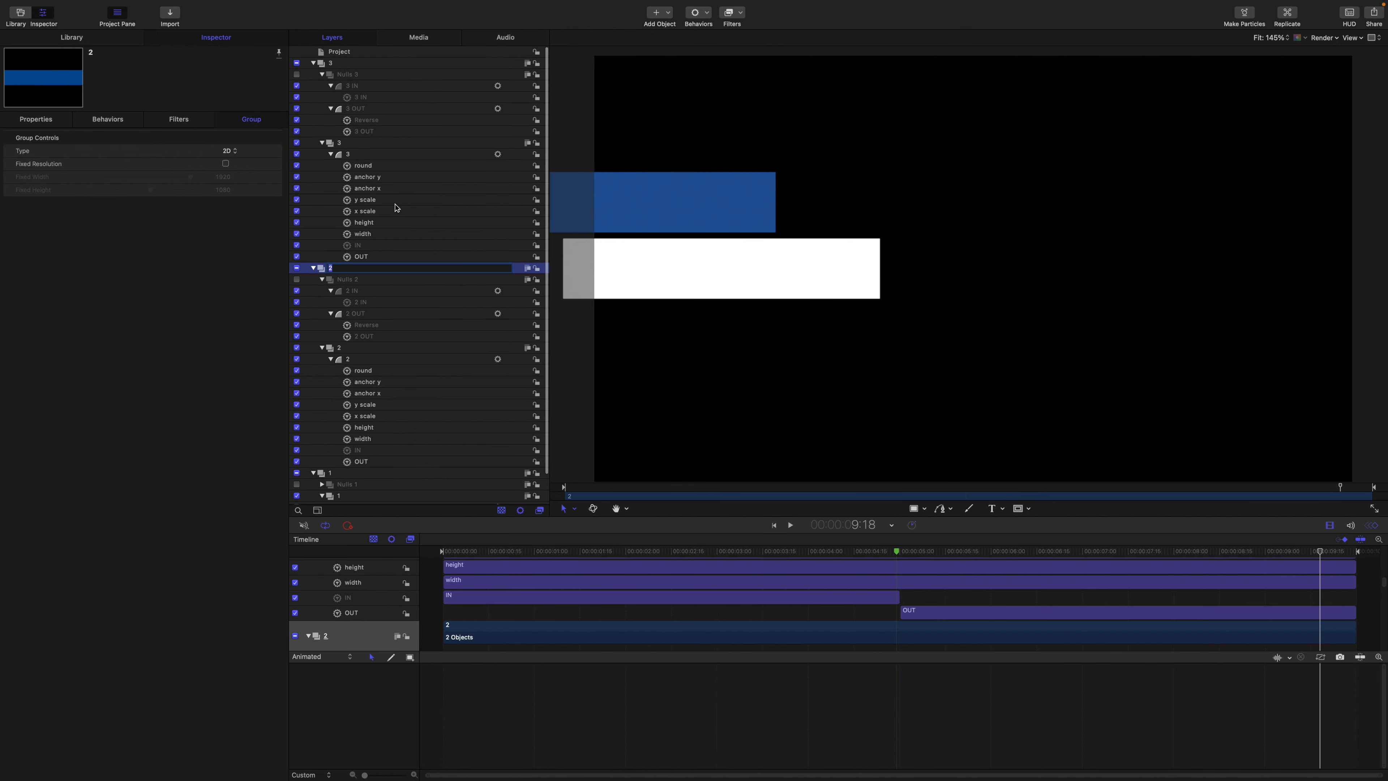
pyautogui.press('Return')
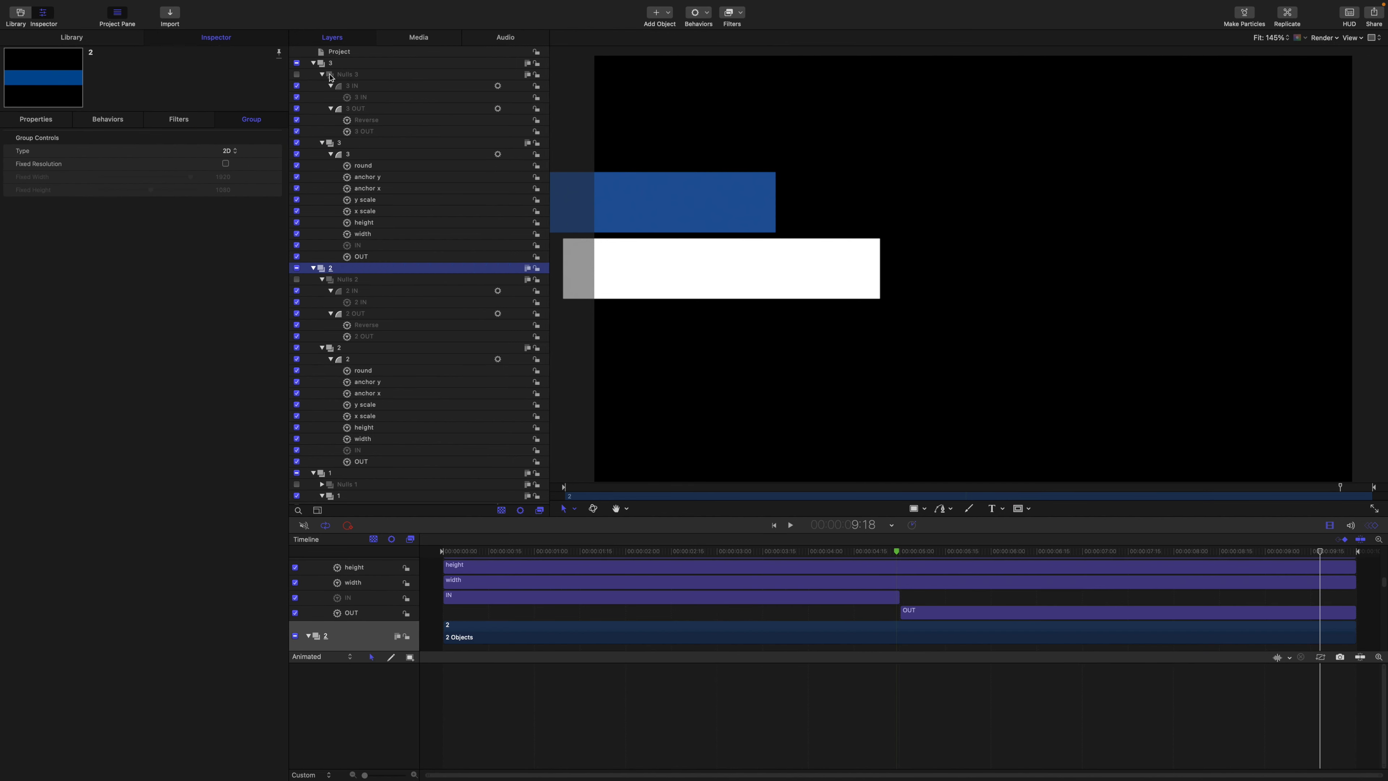
# - Move the playhead to 3:06 and set the outer group 3's Y position to 335 px
pyautogui.click(336, 68)
pyautogui.click(37, 119)
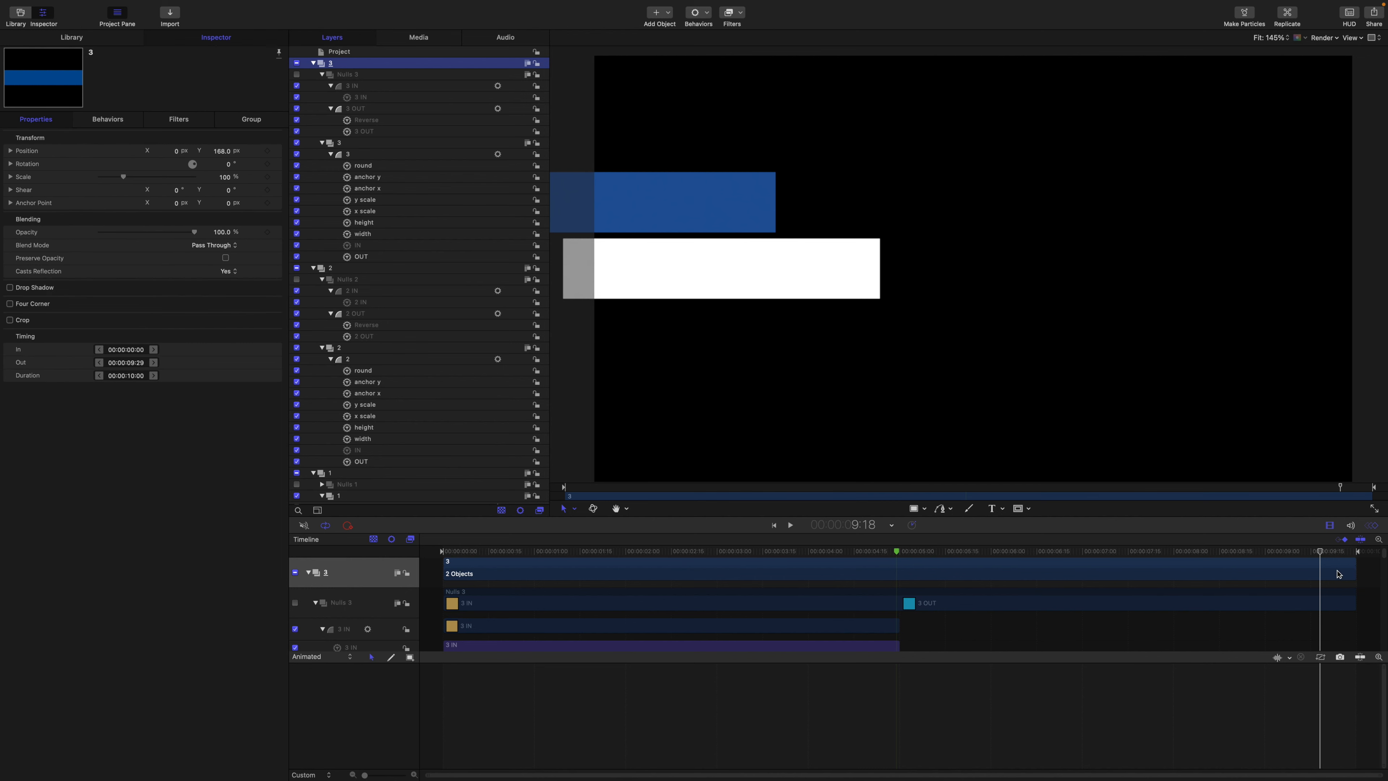
pyautogui.moveTo(1320, 551); pyautogui.dragTo(735, 551)
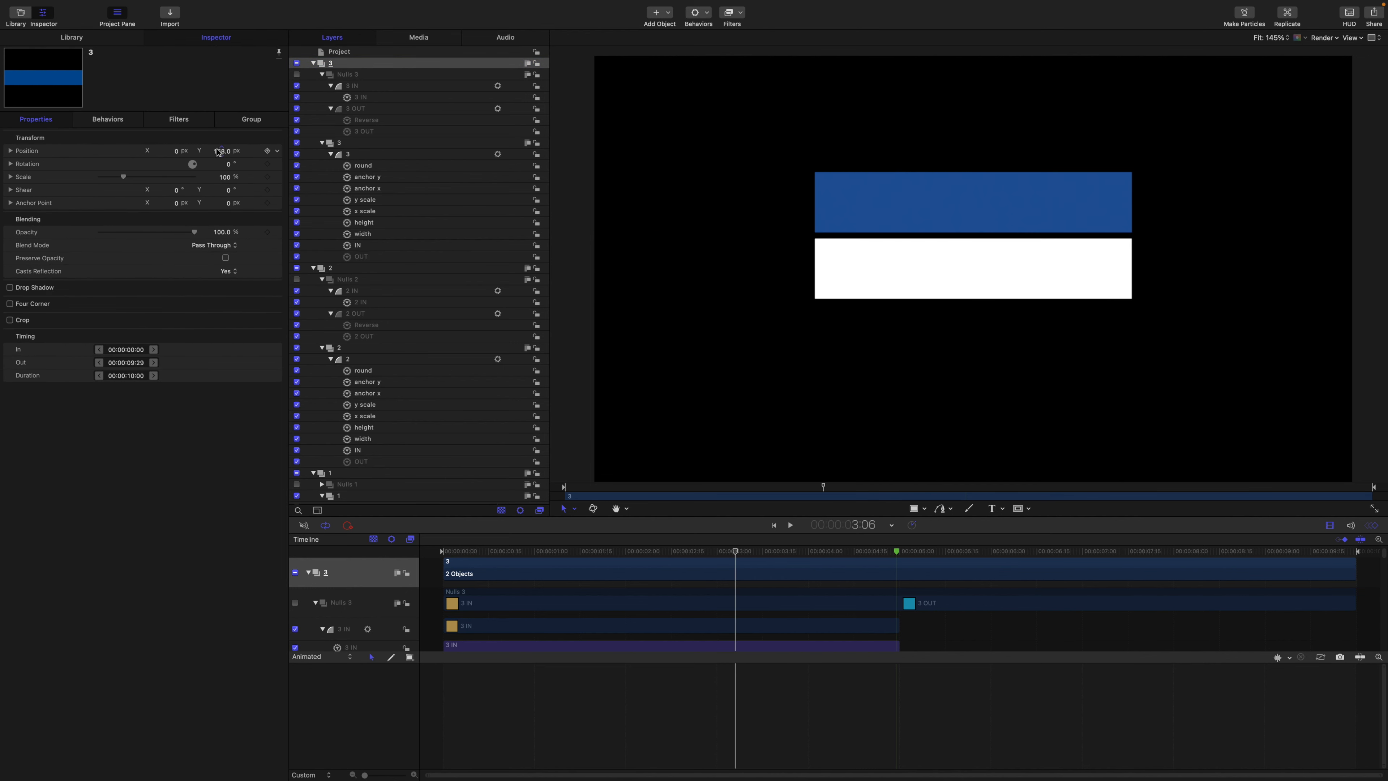
pyautogui.moveTo(218, 152); pyautogui.dragTo(220, 151)
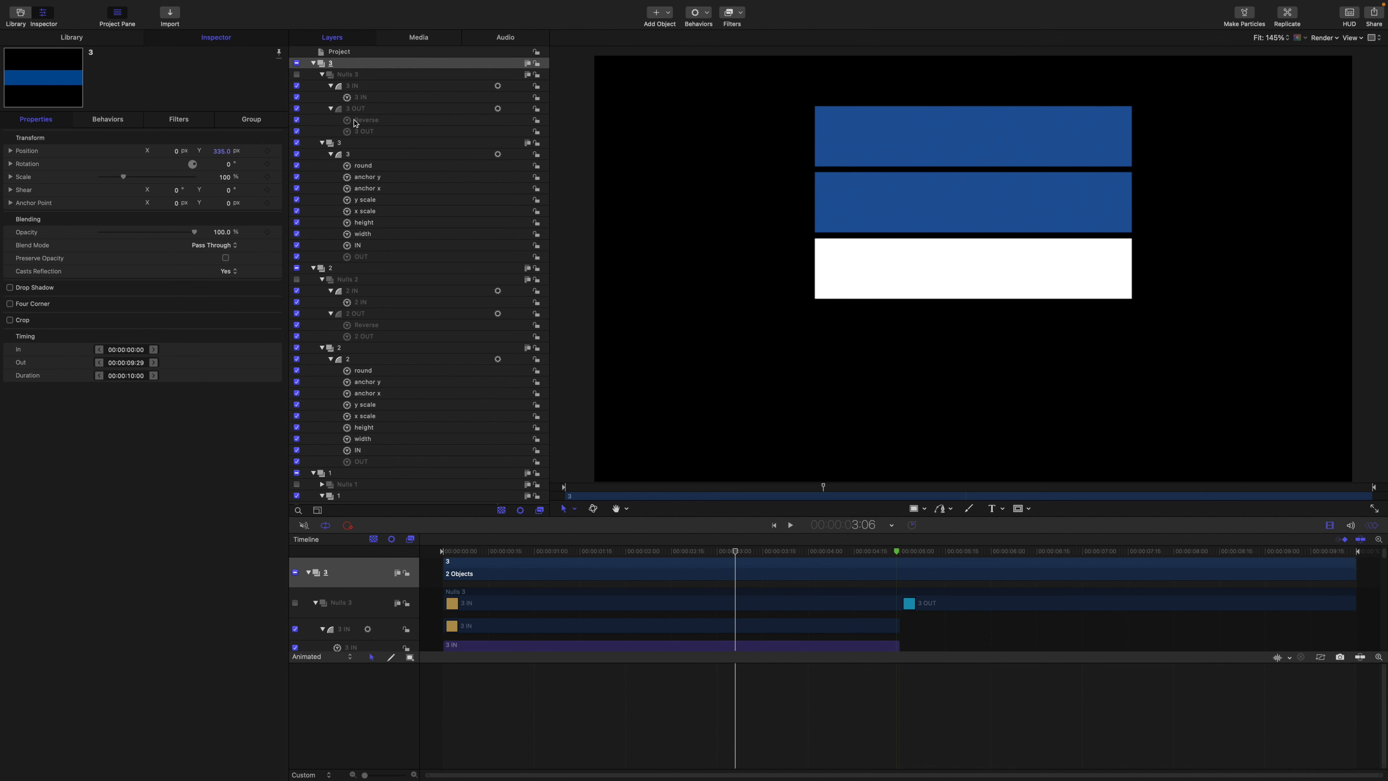
# - Change bar 3's shape fill color to light yellow
pyautogui.click(350, 155)
pyautogui.click(249, 120)
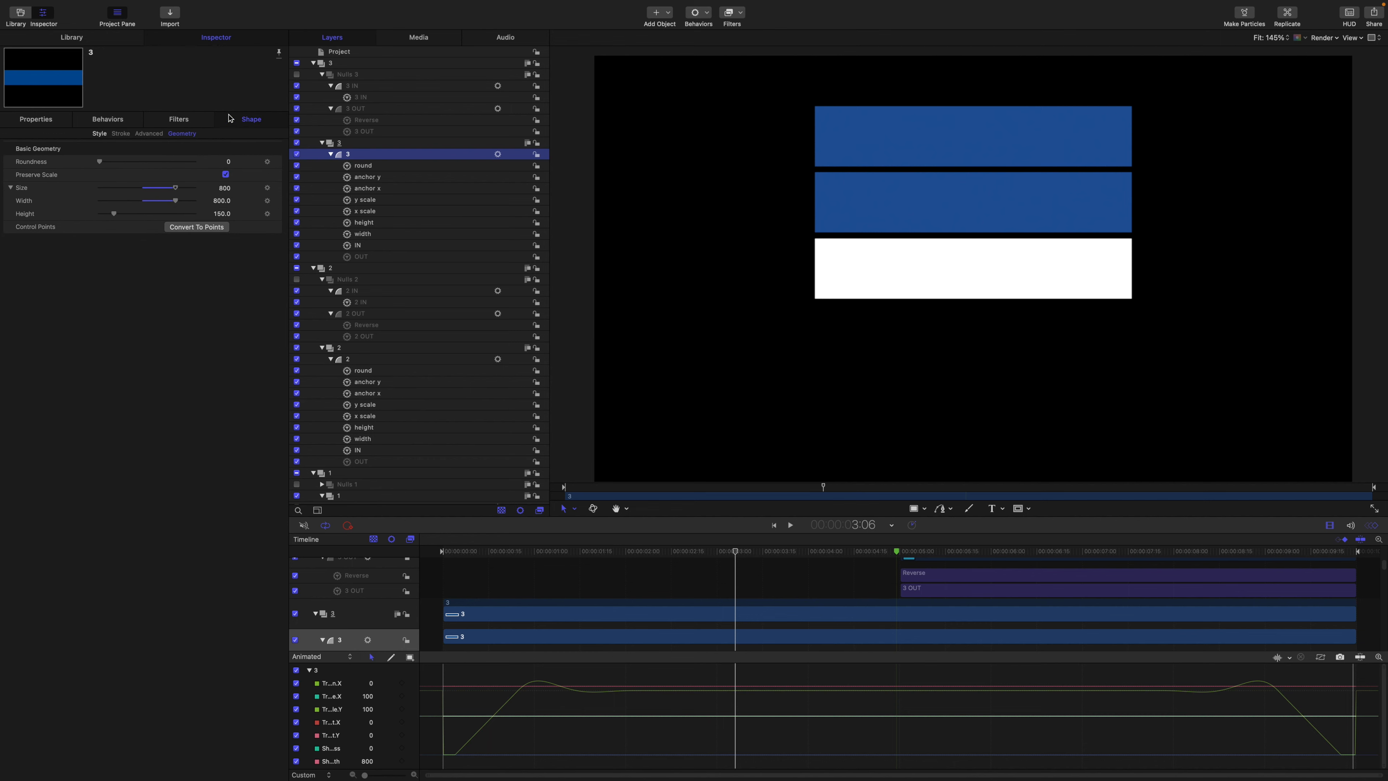
pyautogui.click(99, 135)
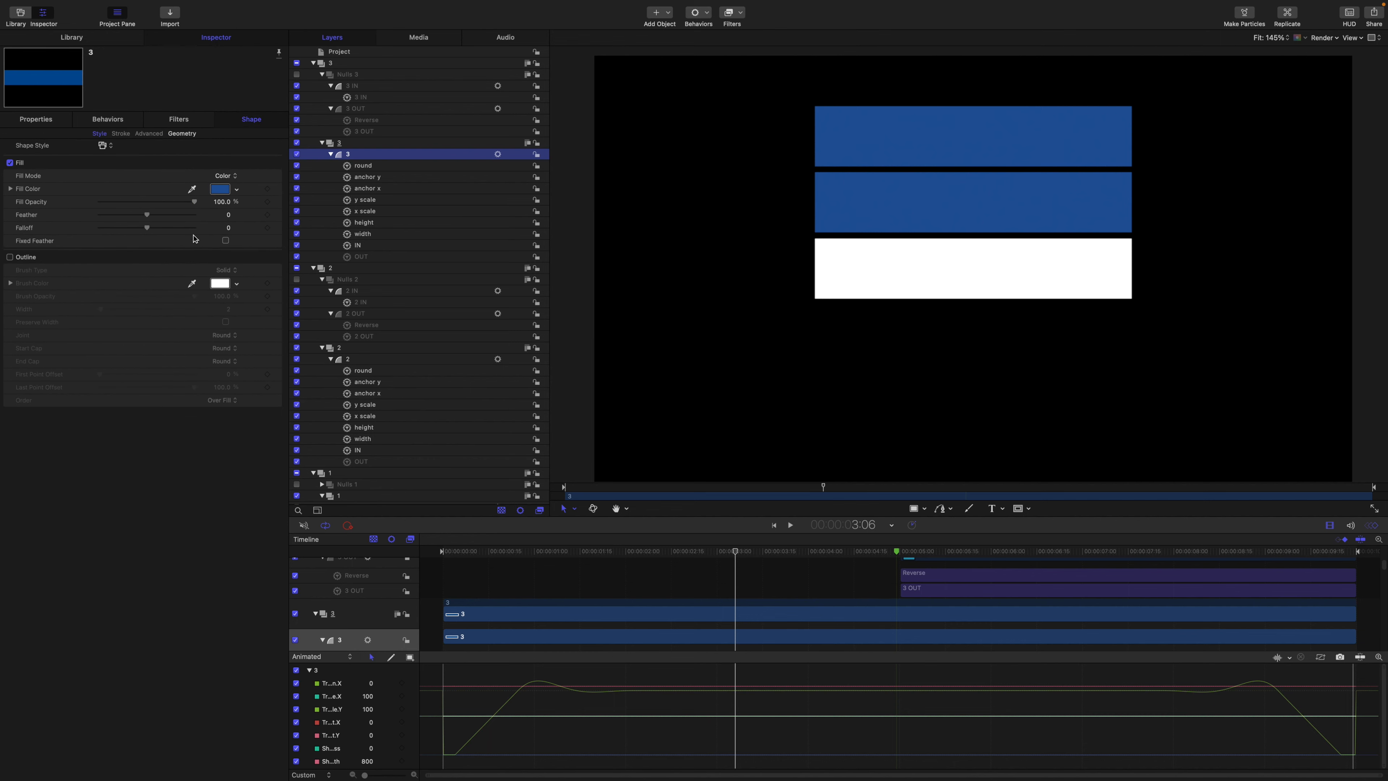
pyautogui.click(237, 190)
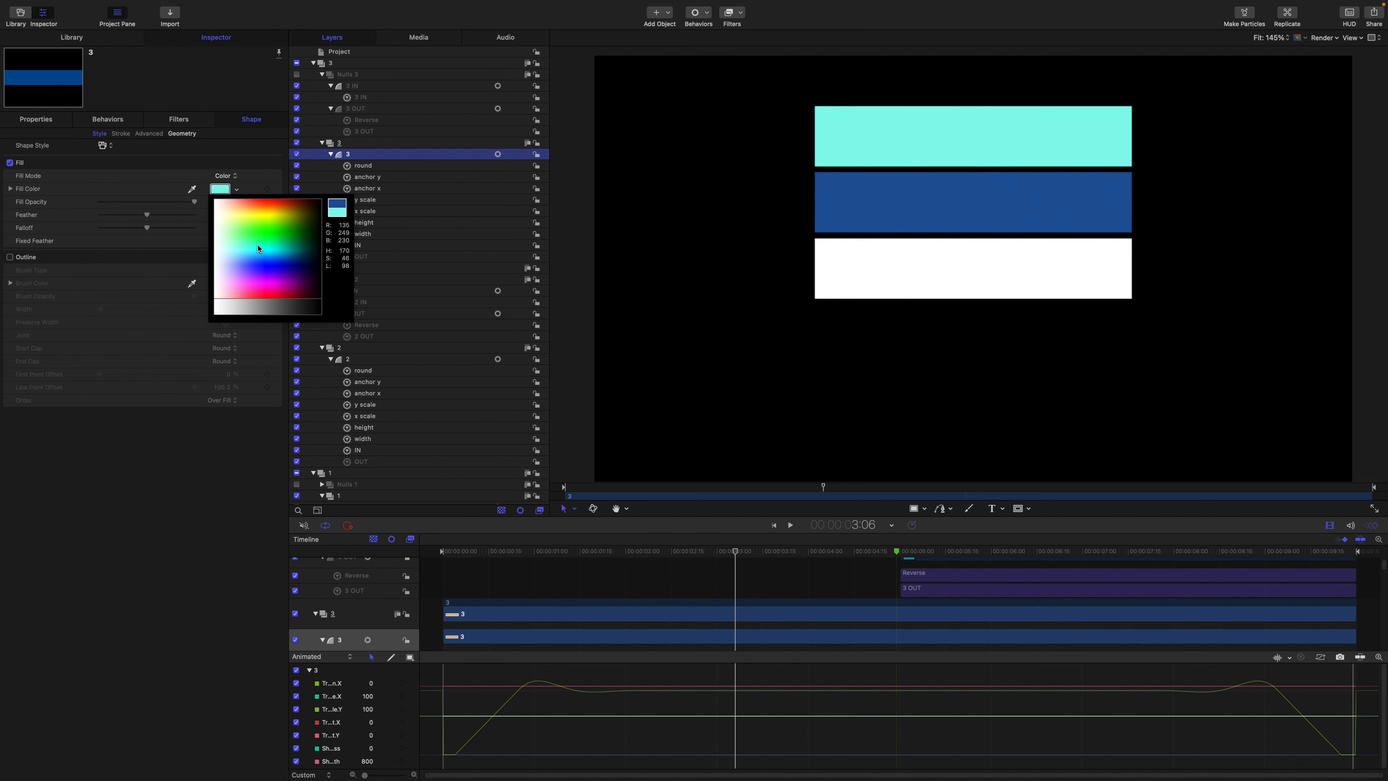
pyautogui.click(255, 220)
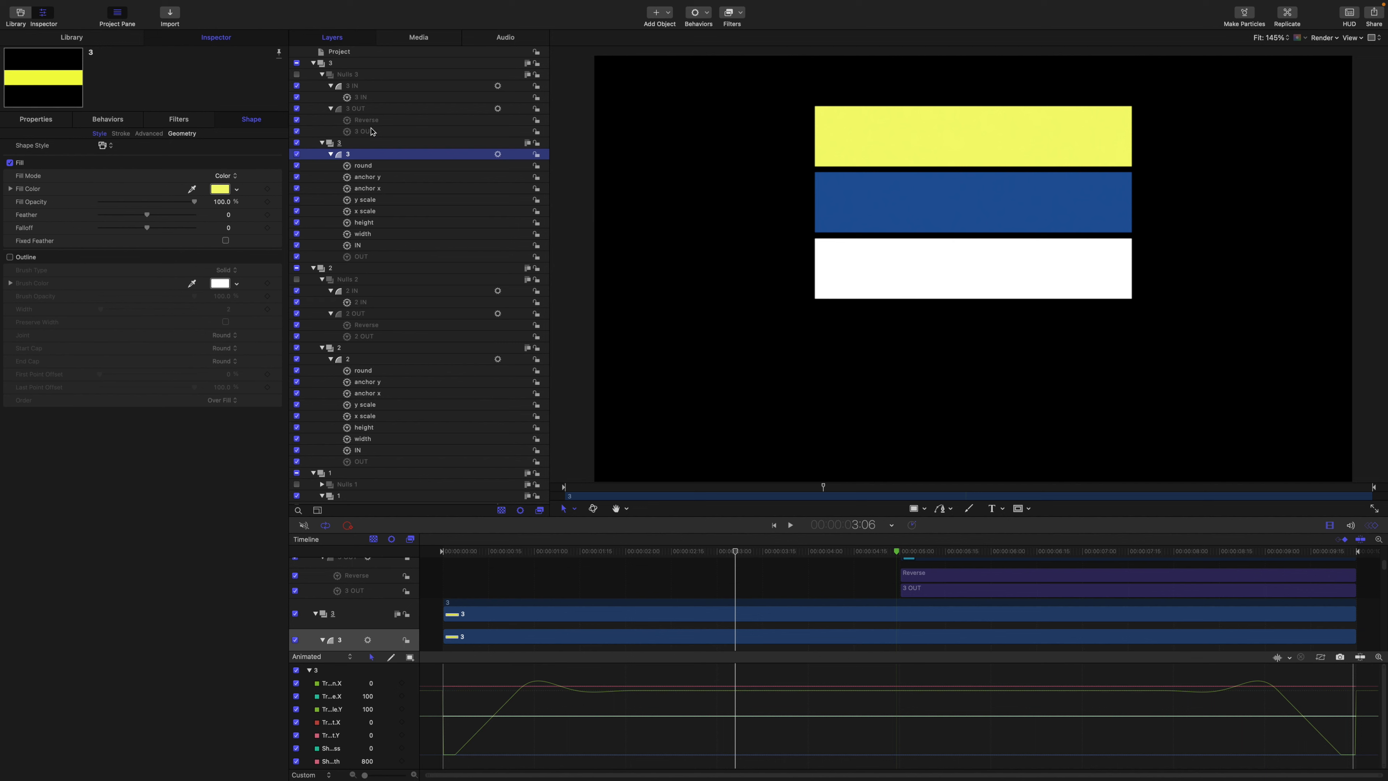
# - Set the 3 IN behavior's Start Offset to 8 and its End Offset to 82
pyautogui.click(363, 99)
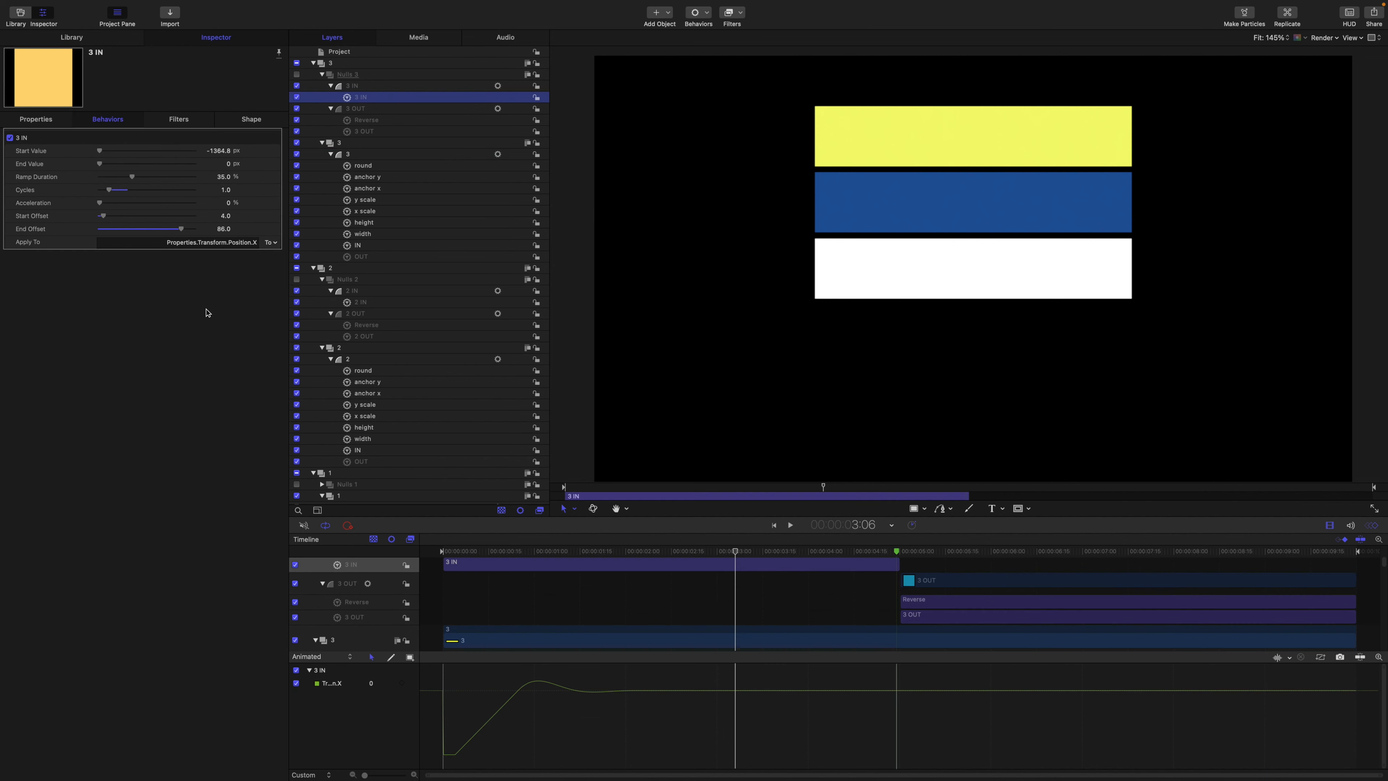
pyautogui.click(225, 216)
pyautogui.write('8')
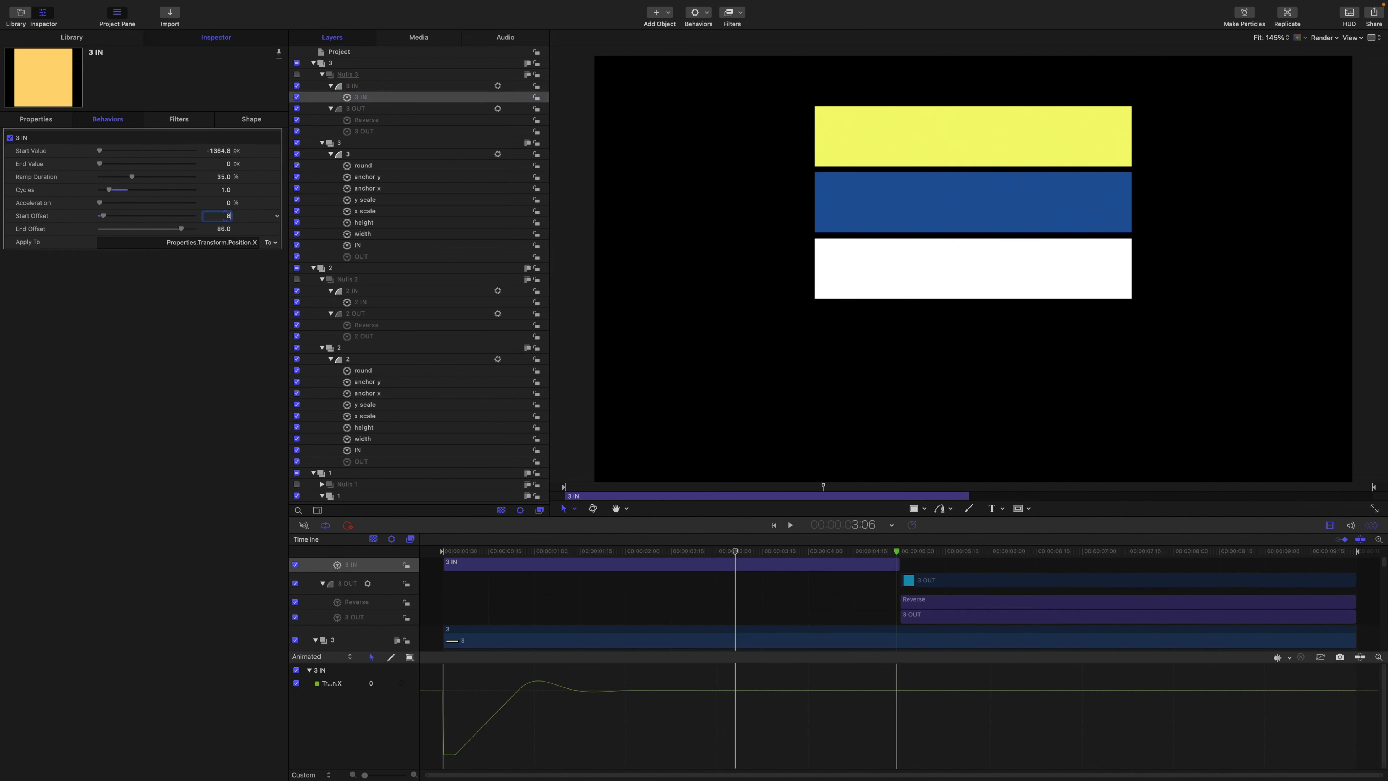
pyautogui.press('Return')
pyautogui.click(223, 229)
pyautogui.write('92')
pyautogui.press('Return')
pyautogui.write('82')
pyautogui.press('Return')
# - Set the 3 OUT behavior's Start Offset to 8 and its End Offset to 82
pyautogui.click(362, 131)
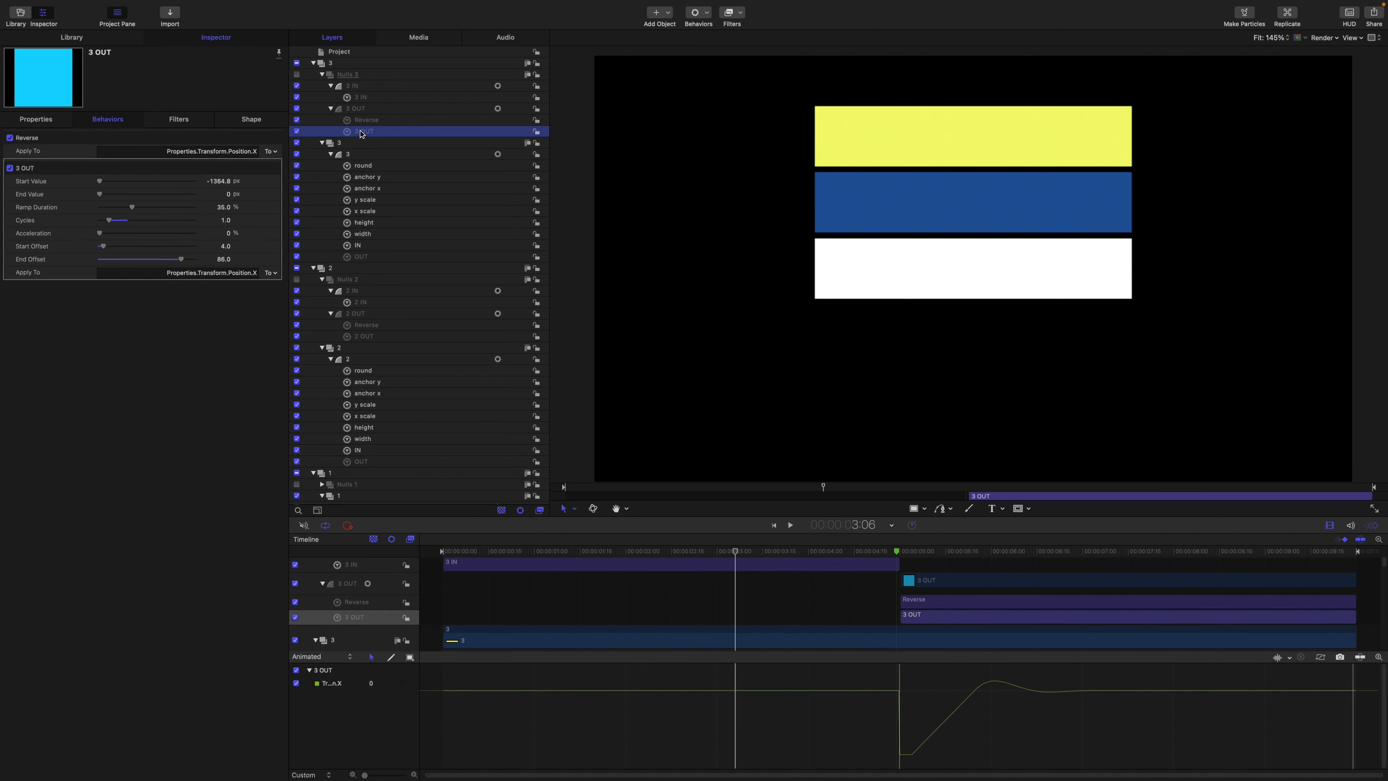
pyautogui.click(226, 247)
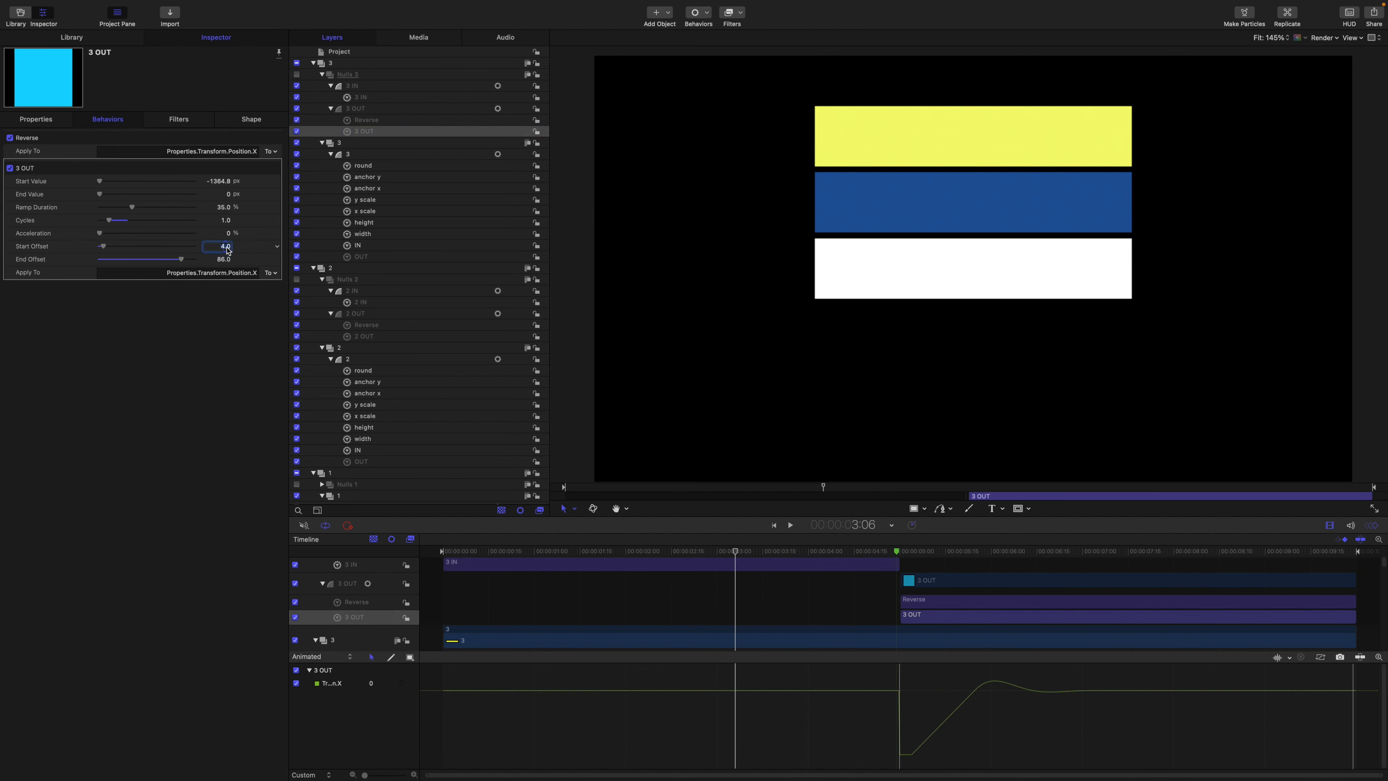
pyautogui.write('8')
pyautogui.press('Return')
pyautogui.click(225, 260)
pyautogui.write('82')
pyautogui.press('Return')
# - Play and scrub through the timeline to check the staggered entry and exit of all three bars
pyautogui.press('space')
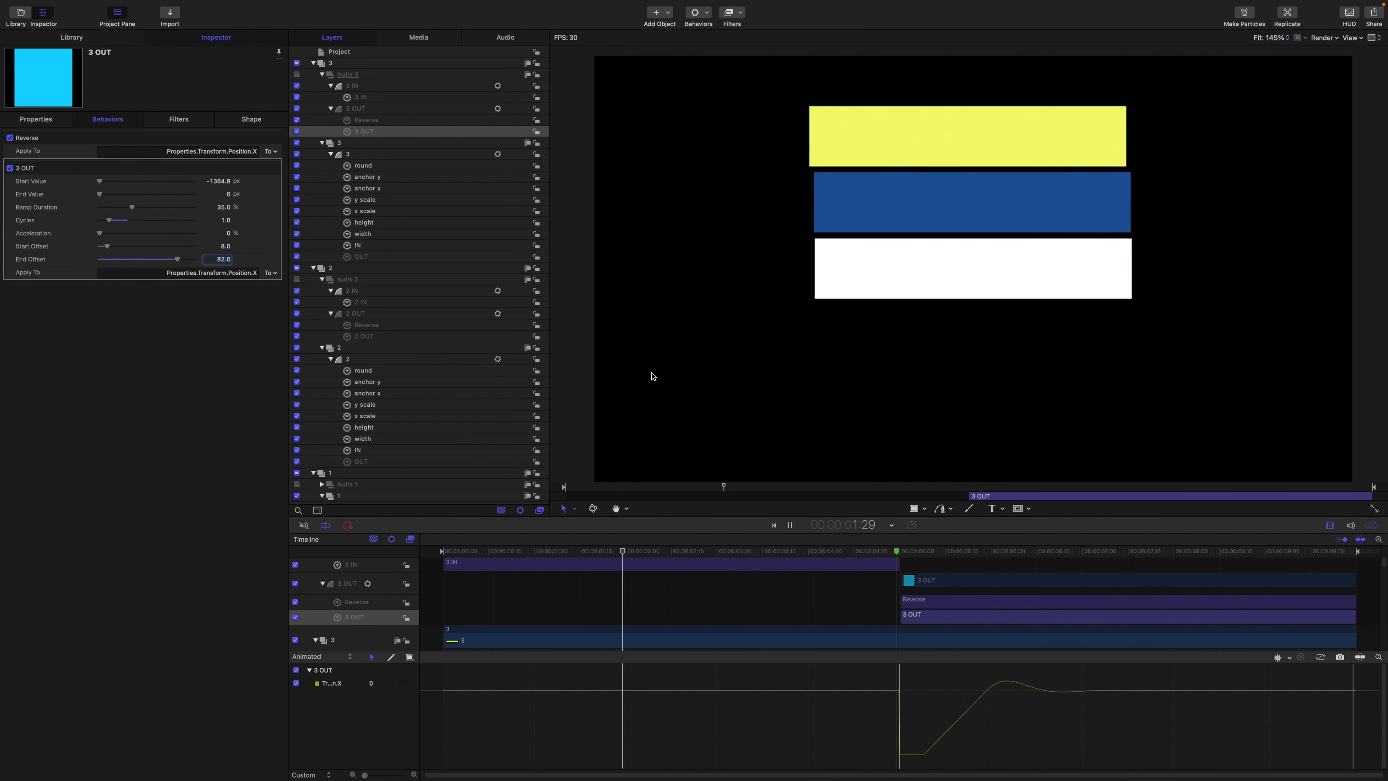
pyautogui.click(675, 553)
pyautogui.moveTo(676, 552); pyautogui.dragTo(1260, 578)
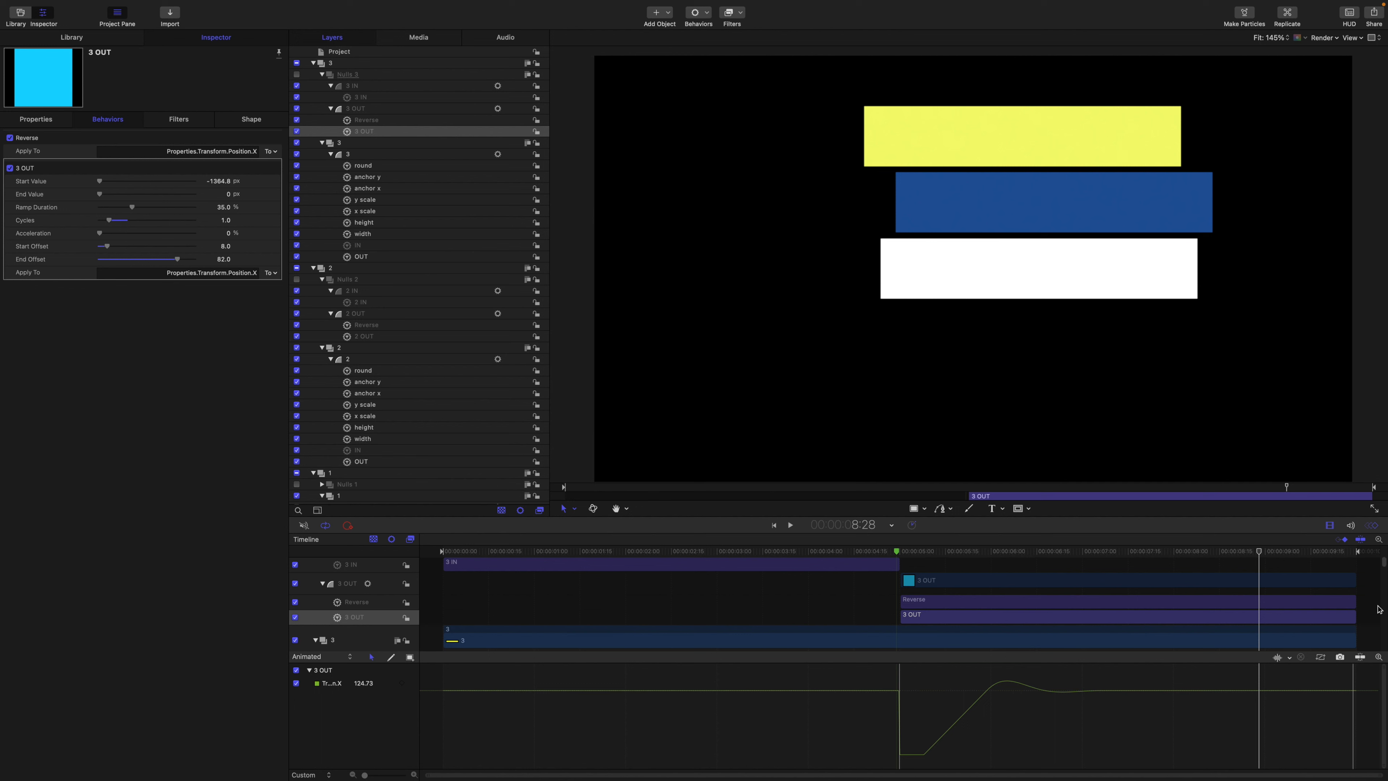
pyautogui.moveTo(1259, 554); pyautogui.dragTo(873, 509)
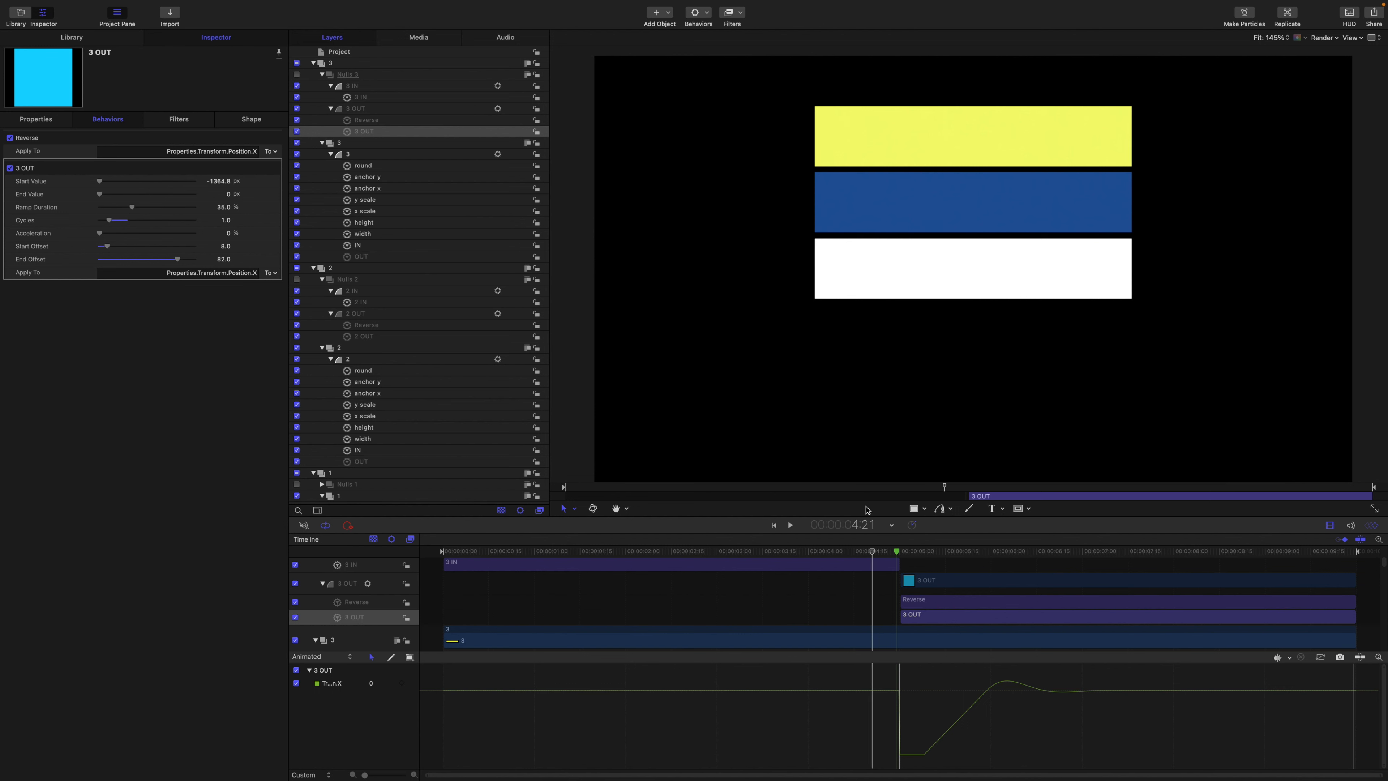